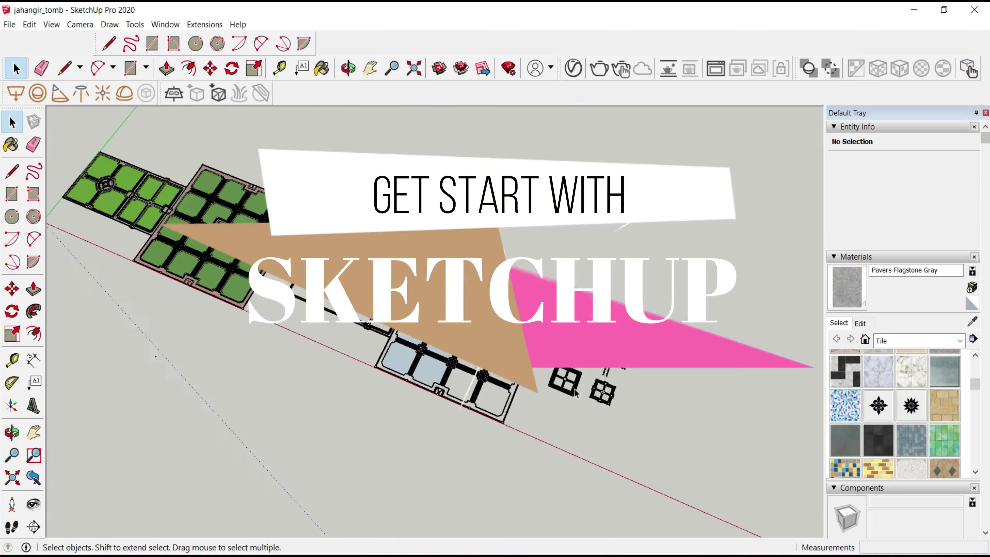
- Zoom in on the arch panel and crossing-select the tile grid right of the arch
scroll(575, 392, up, 3)
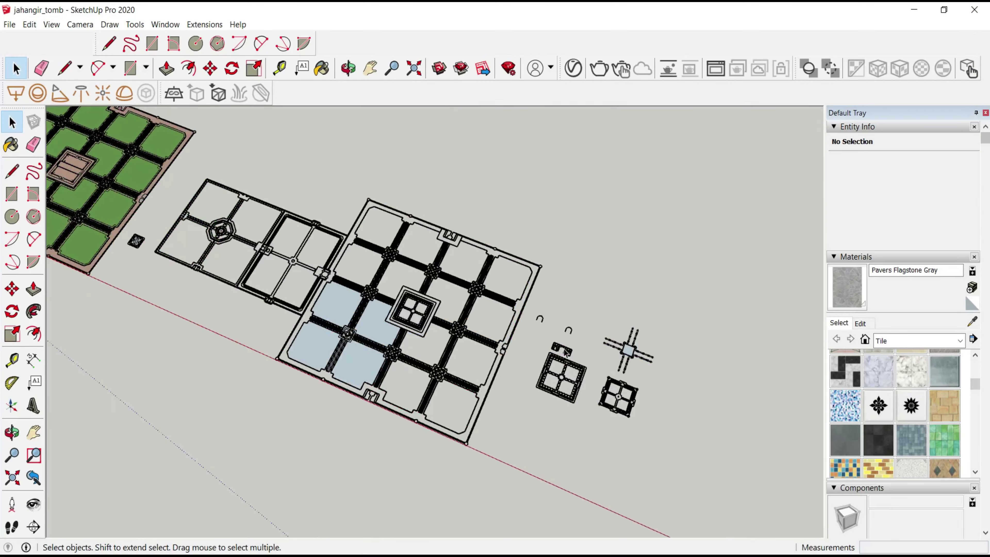
scroll(562, 375, up, 3)
scroll(546, 351, up, 3)
scroll(534, 335, up, 2)
scroll(534, 336, up, 3)
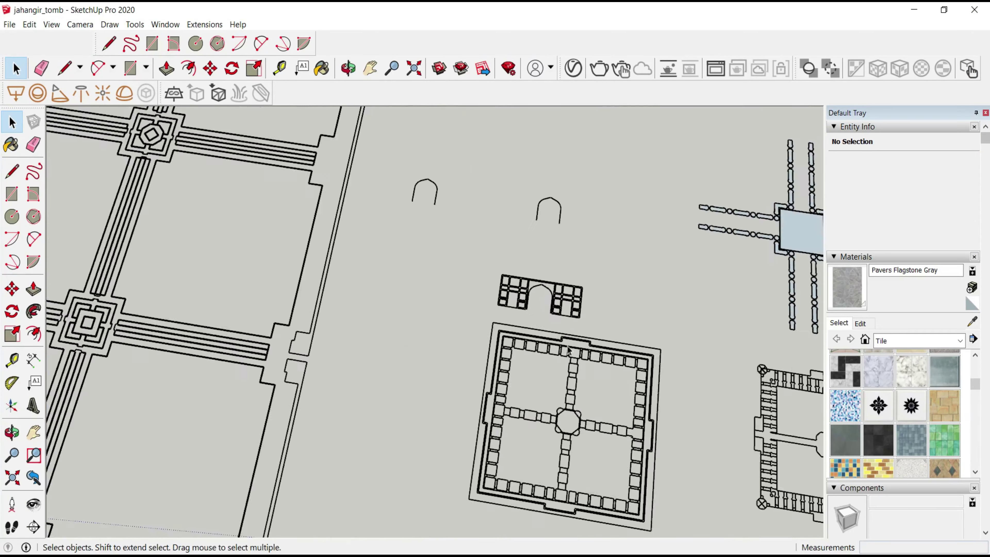
scroll(506, 301, up, 3)
scroll(488, 273, up, 2)
drag(705, 252, 569, 360)
- Trace lines along the right panel's tile corners up to its top edge, splitting it into faces
key(l)
scroll(678, 410, up, 2)
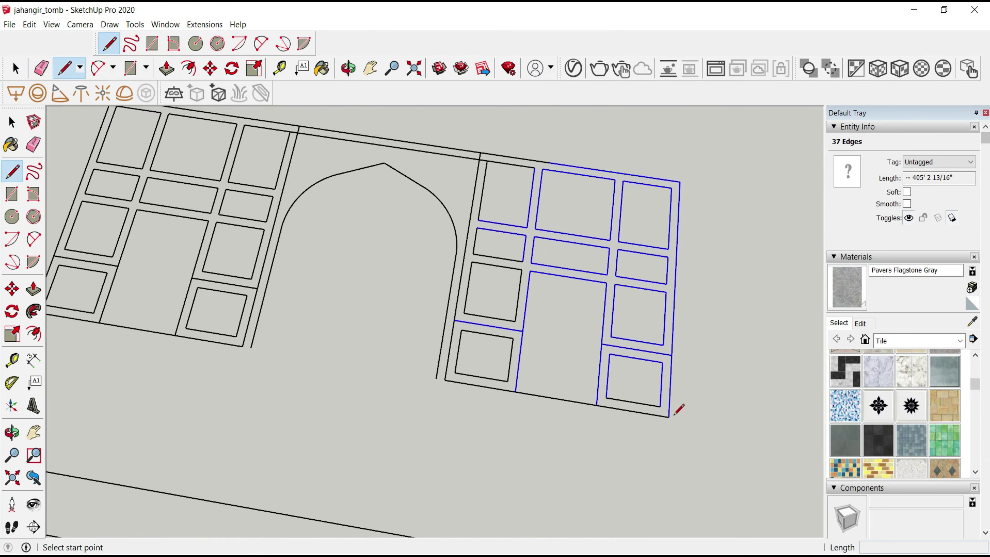
click(661, 406)
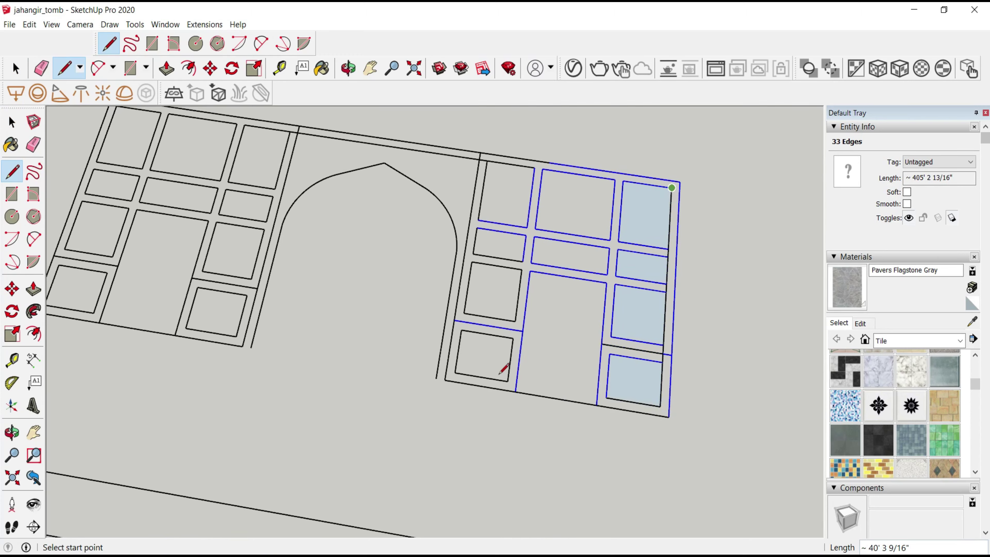
click(507, 381)
click(544, 141)
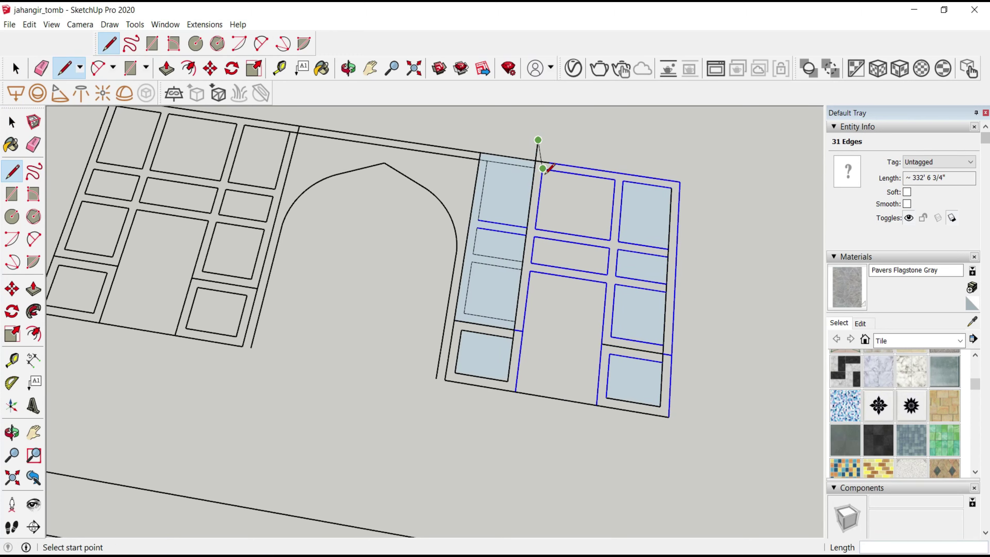
click(531, 264)
click(546, 140)
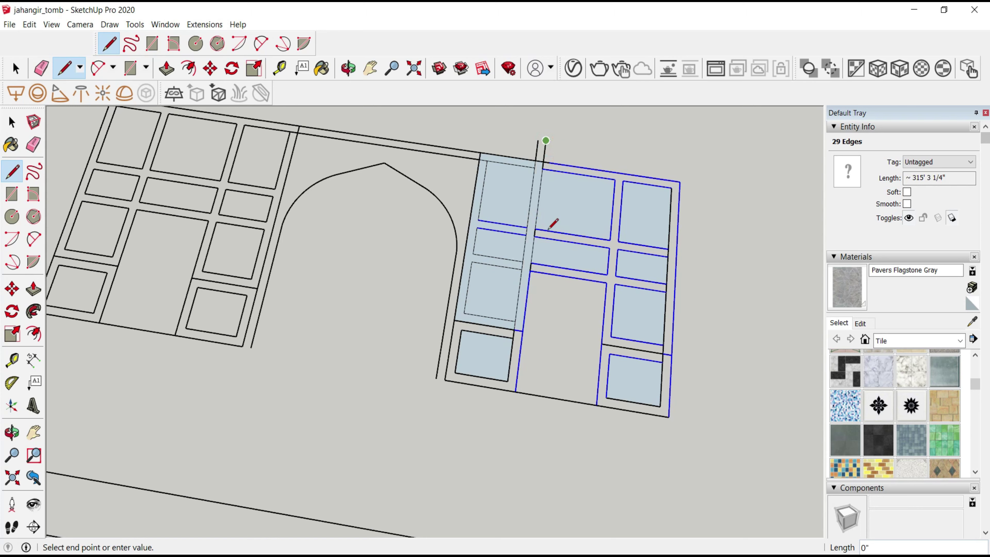
click(515, 391)
- Extend an edge along the panel's bottom and start further lines beside the tile edges
click(693, 419)
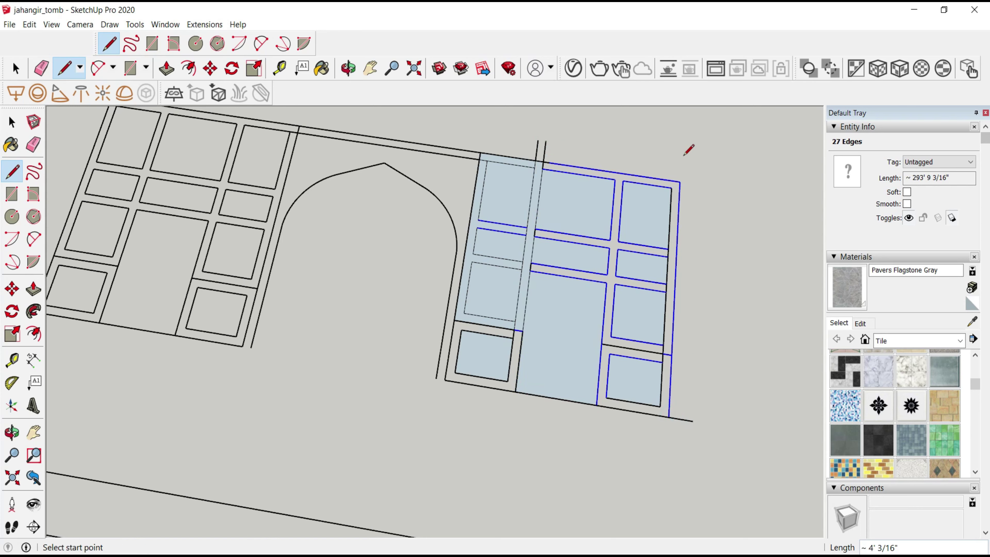
click(681, 181)
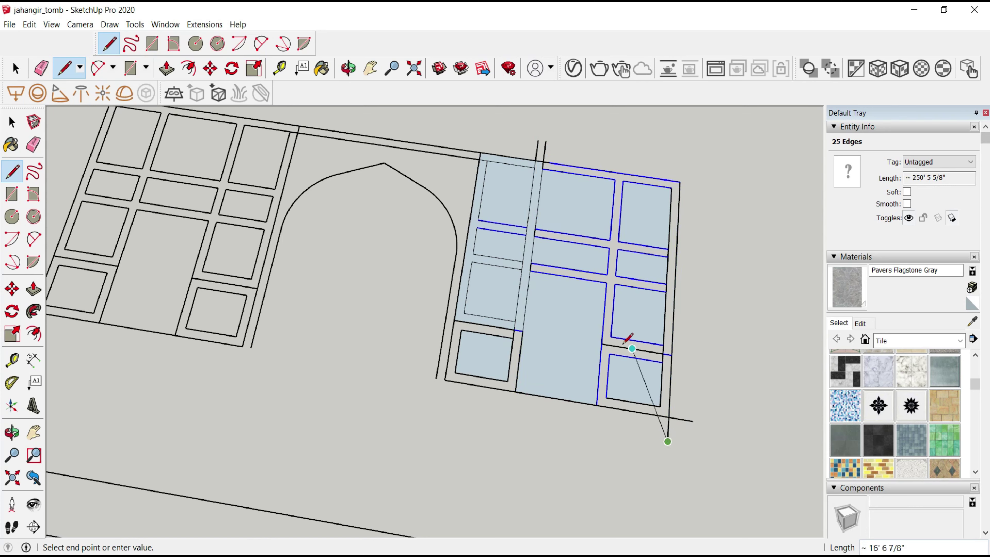
key(Escape)
click(688, 353)
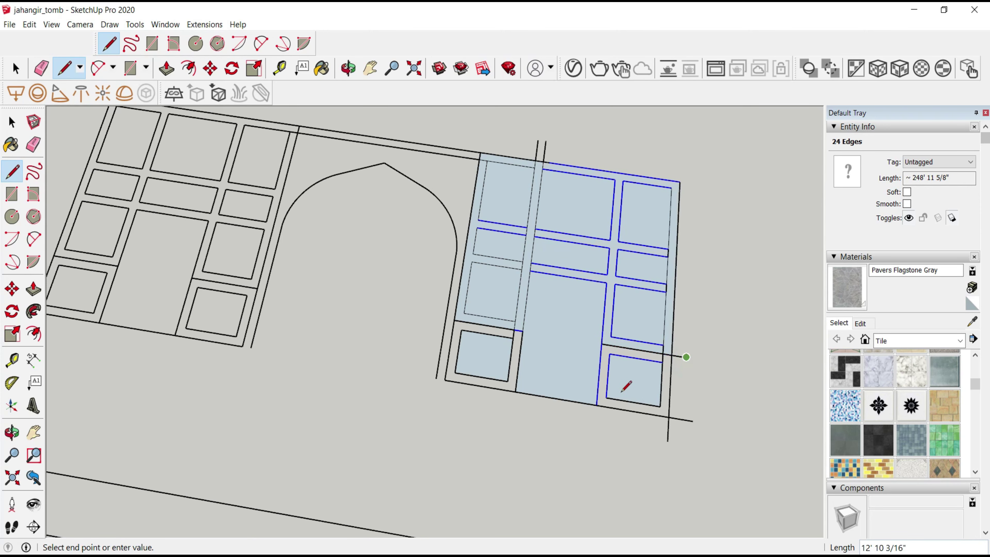
scroll(643, 371, up, 2)
scroll(667, 356, up, 2)
- Draw a rectangle at the lower tile corner to fill the tile frame
key(e)
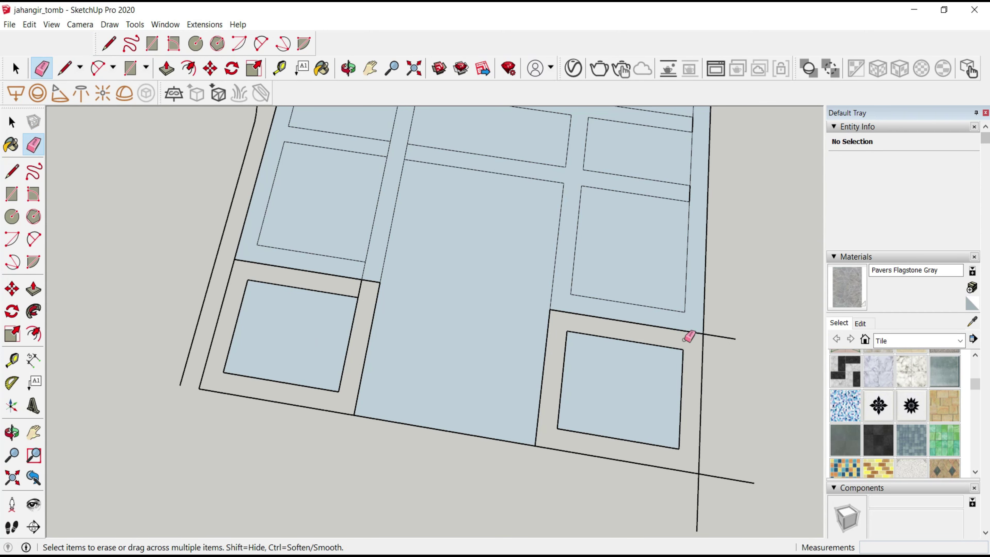
key(r)
click(699, 329)
key(Escape)
scroll(585, 406, down, 2)
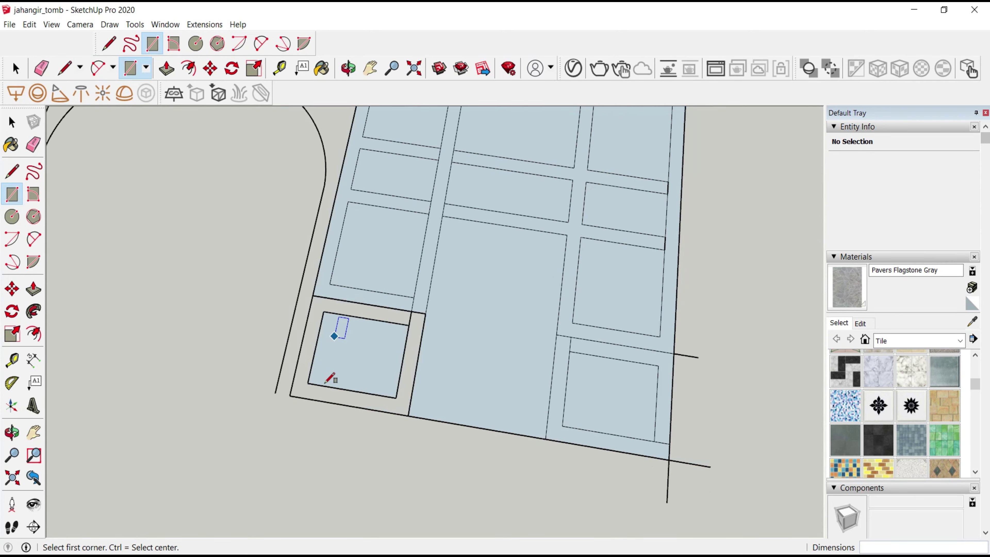
click(308, 383)
click(407, 318)
- Erase the stray line stubs overrunning the right panel's top and right edges
scroll(411, 314, up, 3)
key(e)
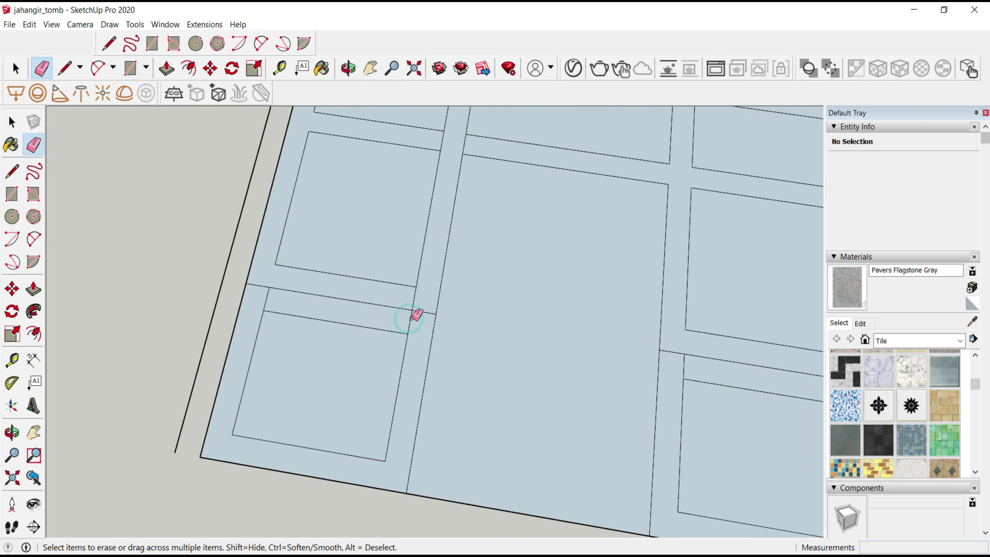
scroll(500, 325, down, 2)
scroll(454, 343, up, 2)
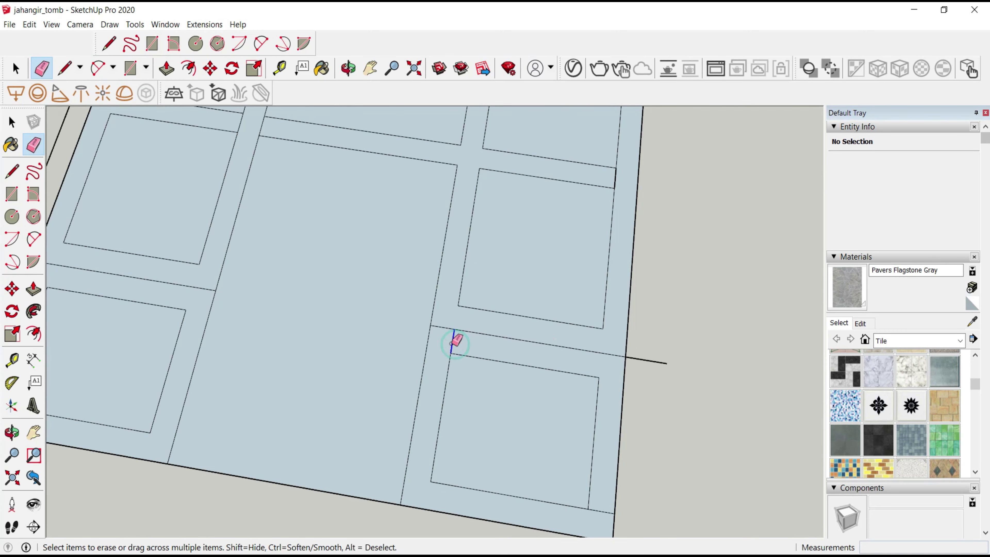
scroll(641, 366, down, 2)
scroll(601, 448, up, 2)
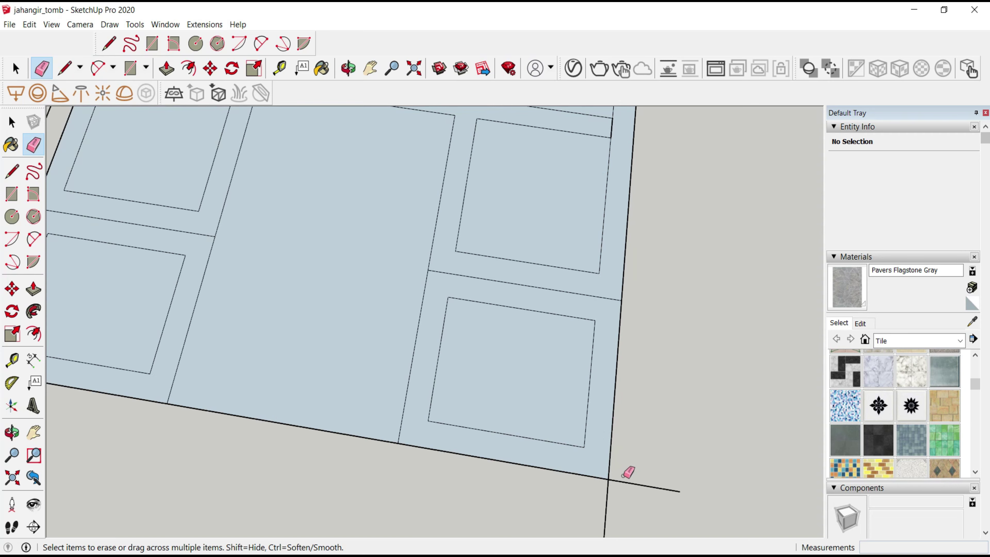
scroll(625, 429, down, 2)
scroll(620, 456, down, 1)
scroll(635, 466, down, 2)
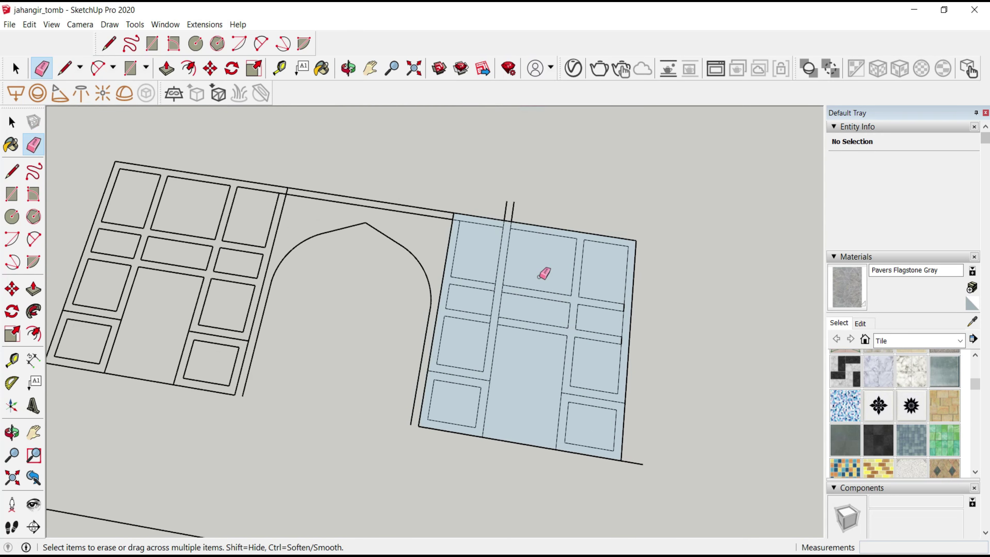
scroll(634, 303, up, 2)
scroll(633, 332, up, 2)
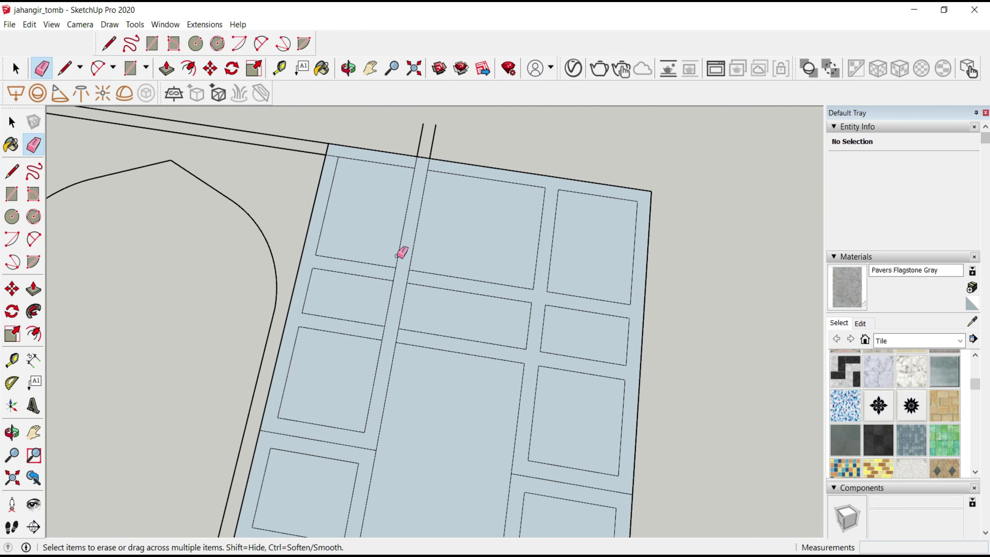
scroll(436, 166, up, 2)
scroll(553, 221, down, 1)
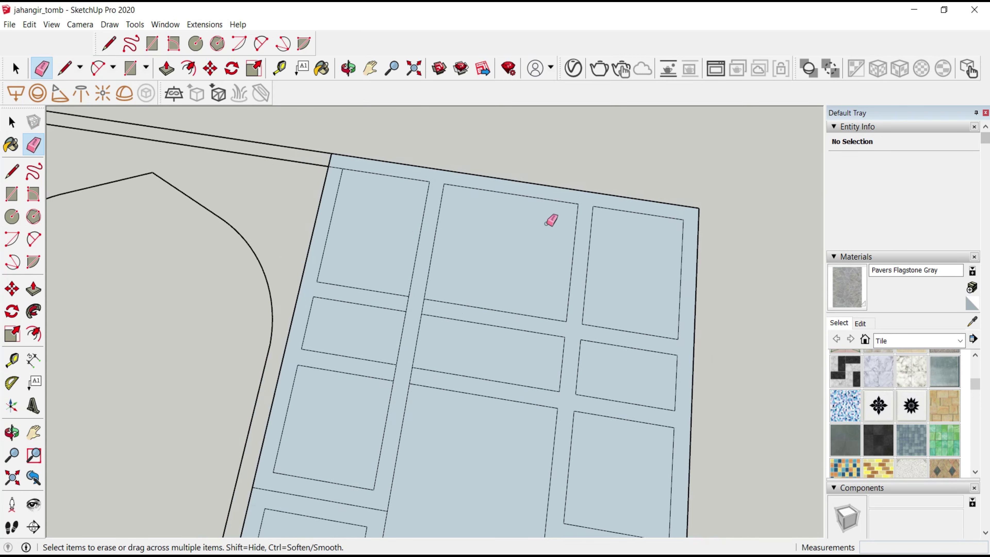
scroll(453, 258, down, 3)
scroll(260, 390, up, 2)
- Close the arch bay and the top-left tile area into filled faces with lines
key(l)
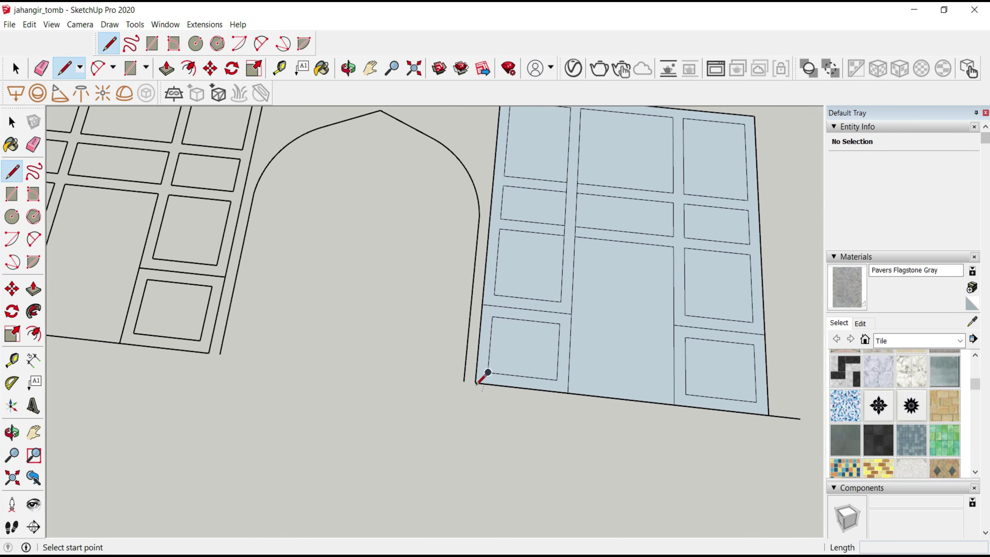
click(474, 382)
click(210, 352)
scroll(228, 281, down, 3)
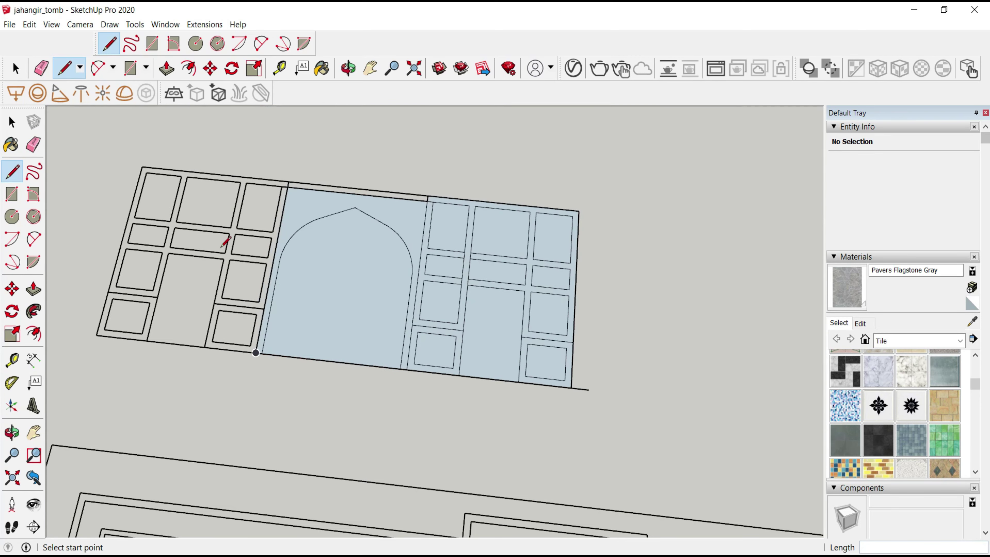
scroll(281, 195, up, 2)
scroll(351, 191, up, 2)
click(377, 192)
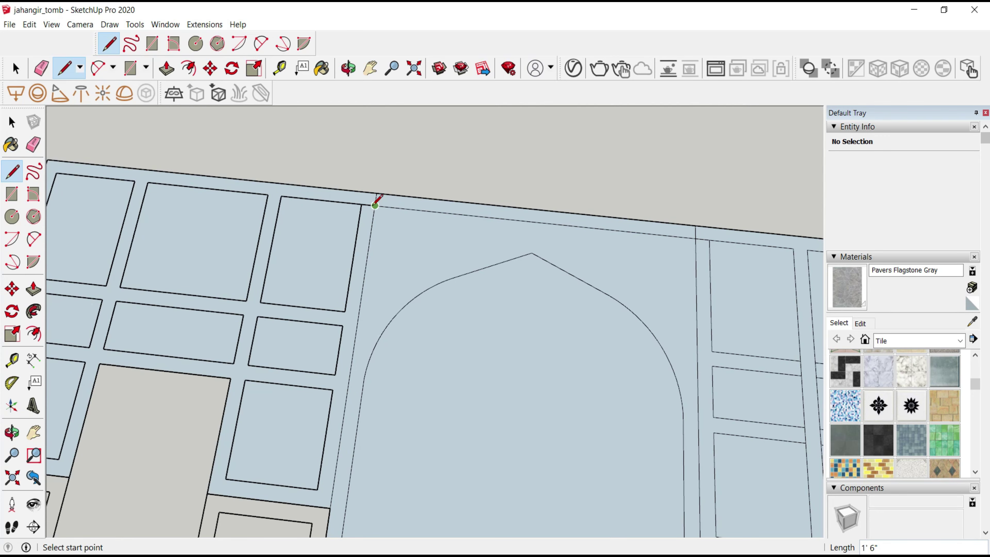
click(376, 195)
click(286, 193)
- Retrace the tile edges beside the door and close the door outline into a face
click(247, 300)
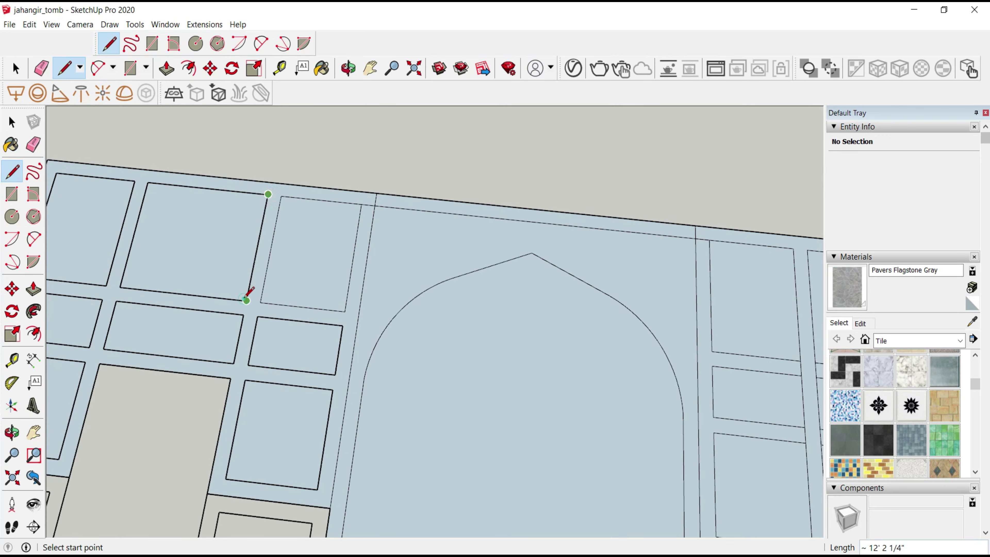
click(233, 362)
click(257, 317)
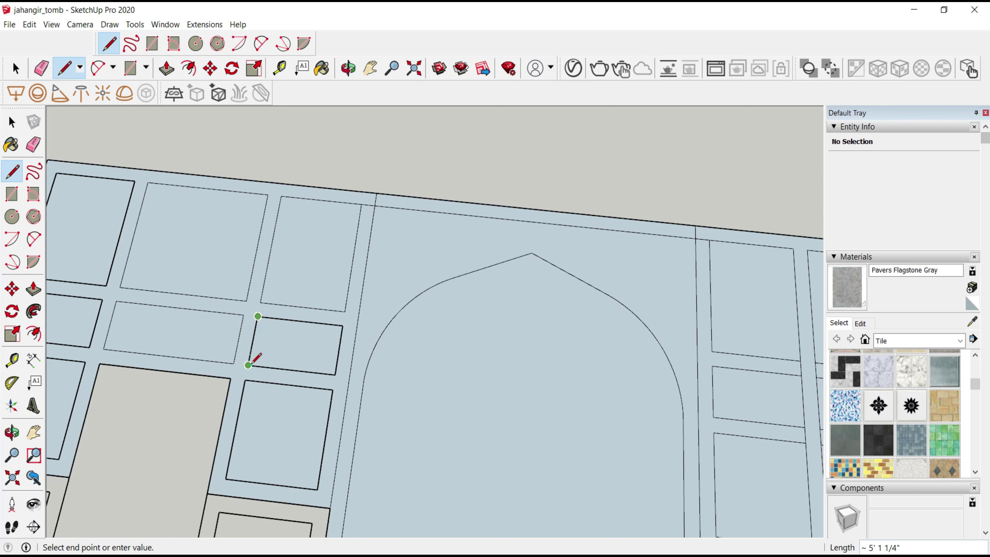
click(249, 366)
scroll(293, 335, down, 5)
click(294, 336)
click(348, 350)
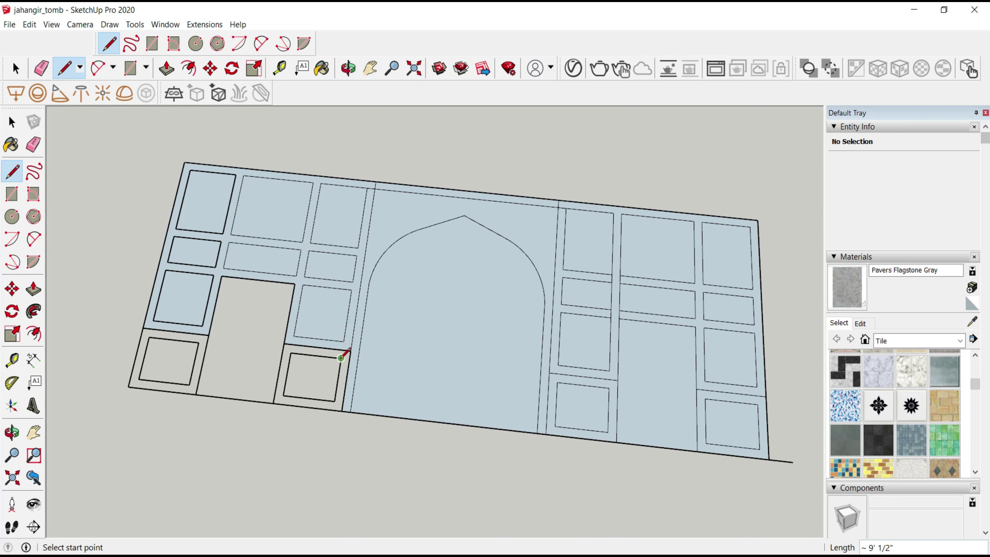
click(285, 343)
click(349, 351)
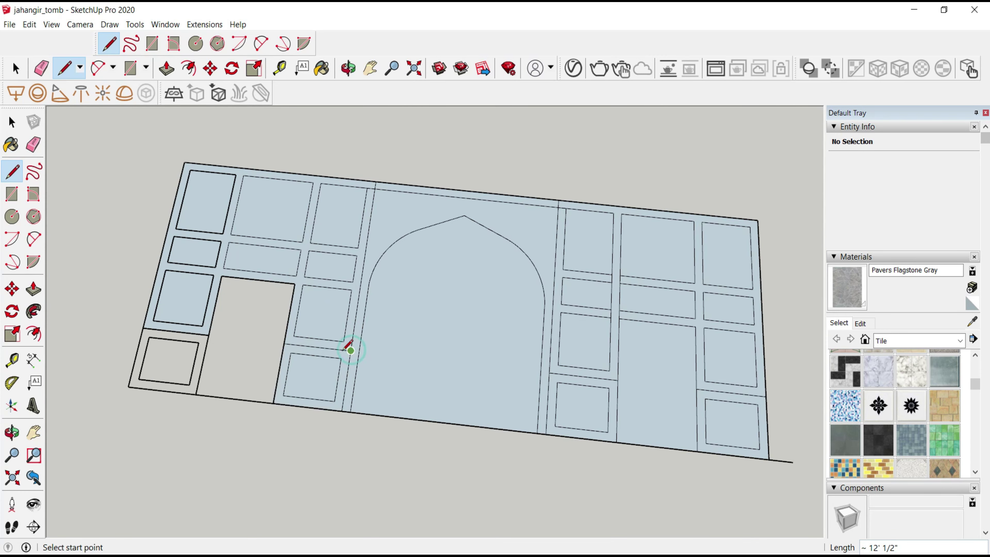
scroll(194, 354, up, 3)
click(225, 260)
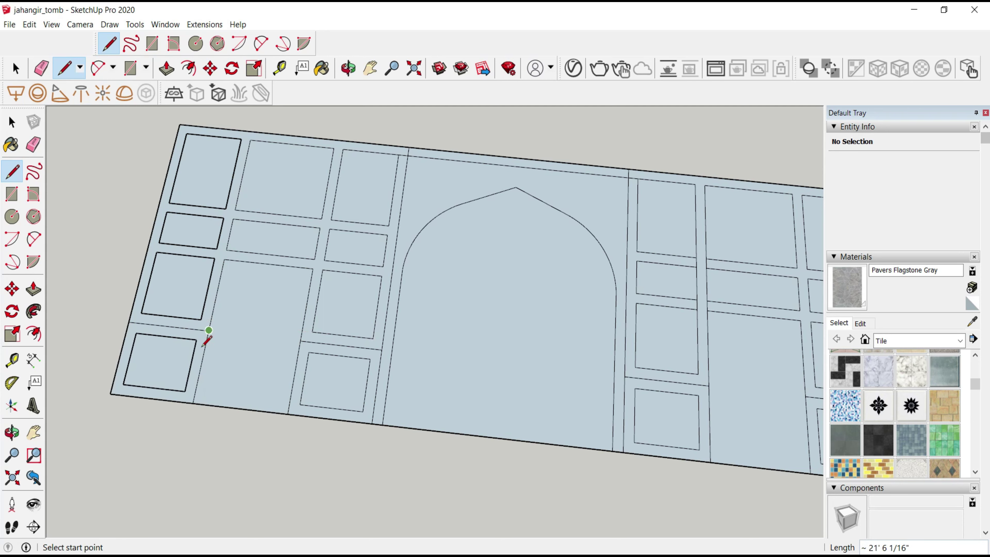
- Retrace the left panel's tile frames so each tile up to the top-left becomes a face
click(202, 319)
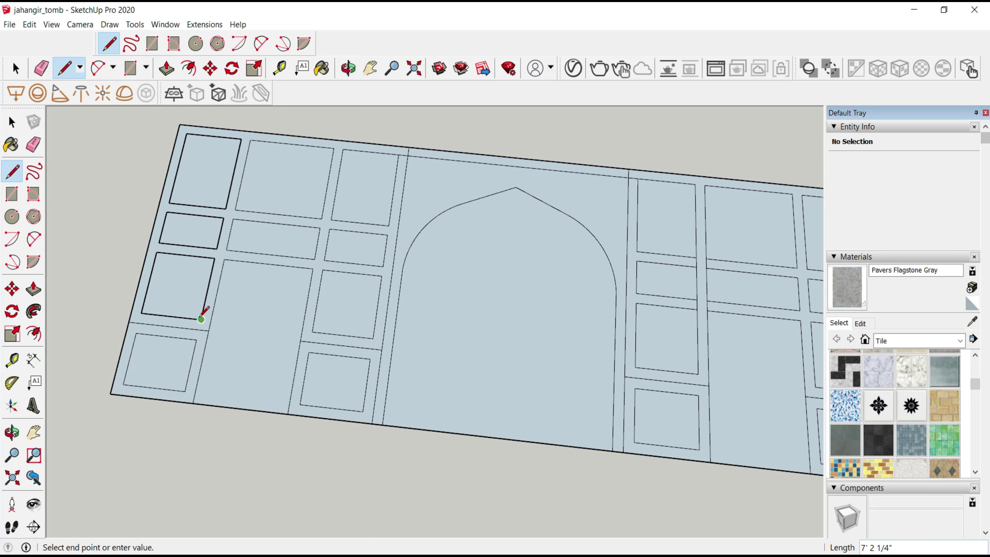
click(215, 258)
click(224, 217)
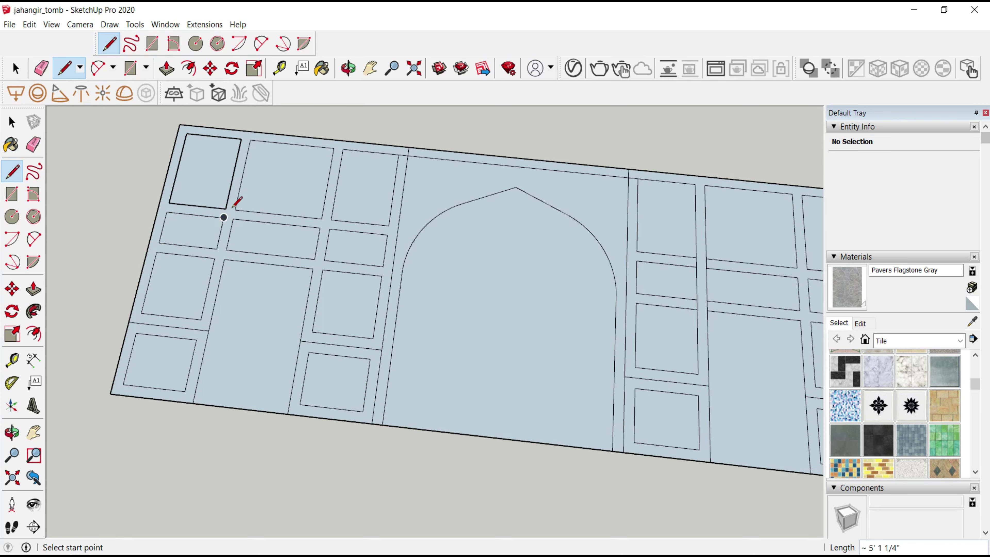
click(169, 202)
- Close the top-row tiles and their gap strips into faces with lines
scroll(154, 293, down, 4)
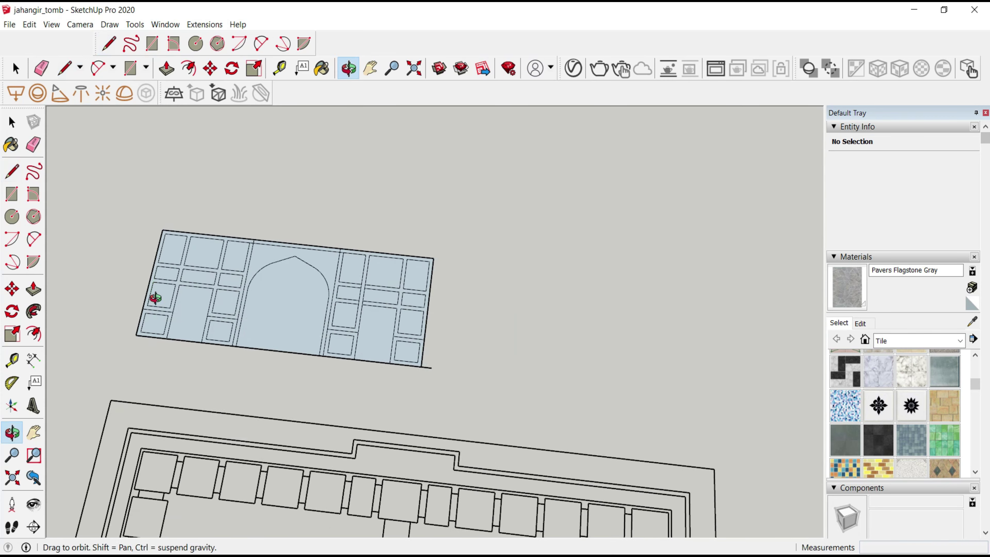
scroll(233, 273, down, 2)
scroll(332, 249, down, 3)
scroll(327, 331, up, 1)
scroll(369, 265, up, 4)
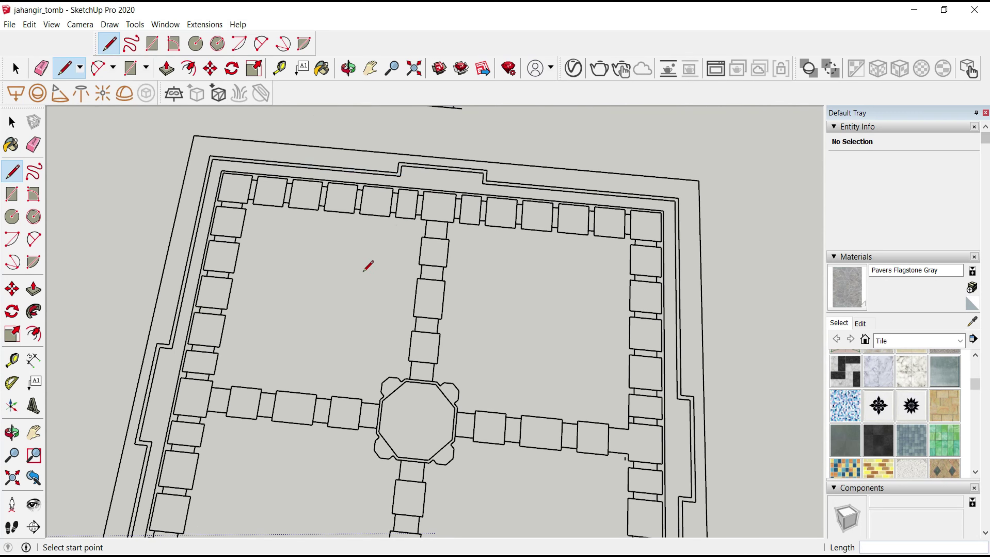
scroll(435, 188, up, 3)
scroll(413, 194, up, 1)
click(412, 199)
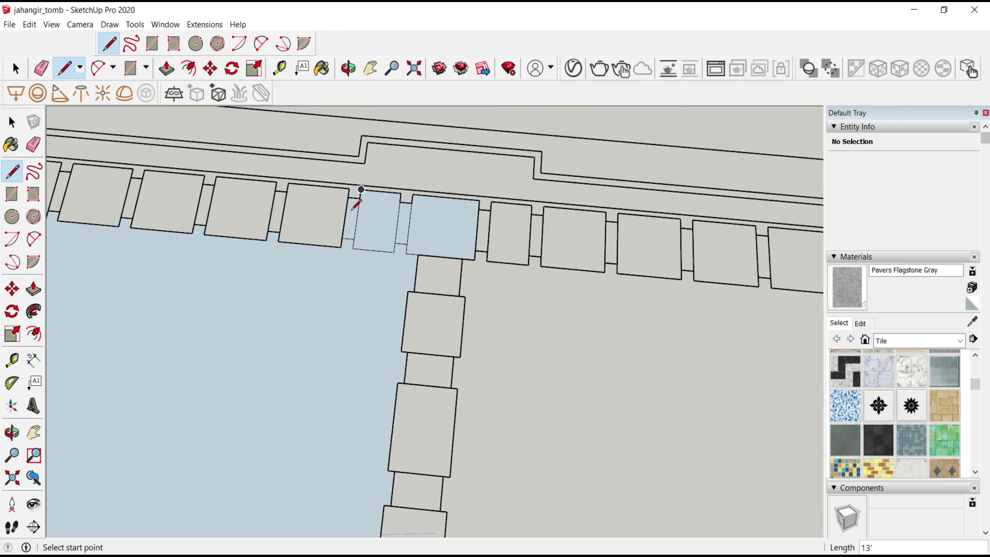
click(278, 241)
click(288, 182)
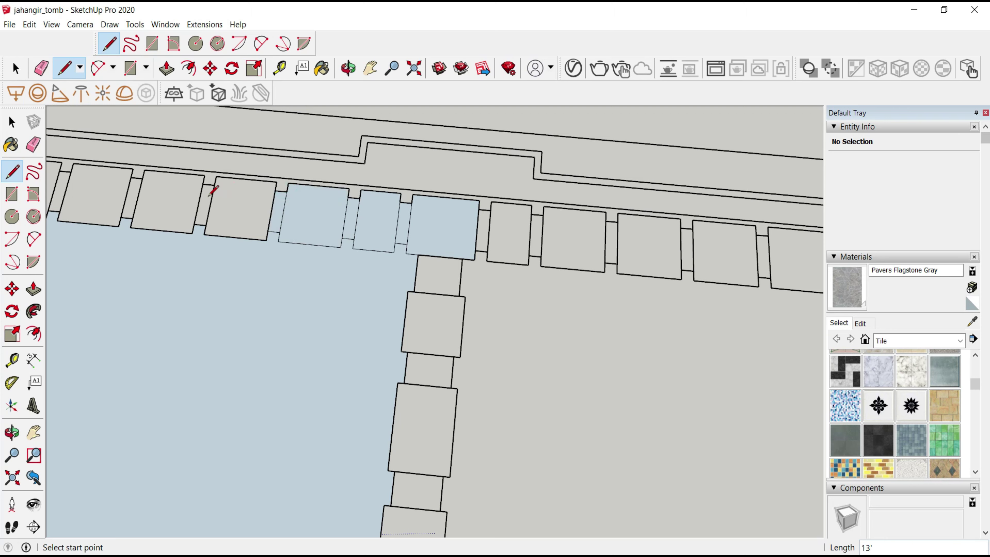
click(203, 236)
click(211, 182)
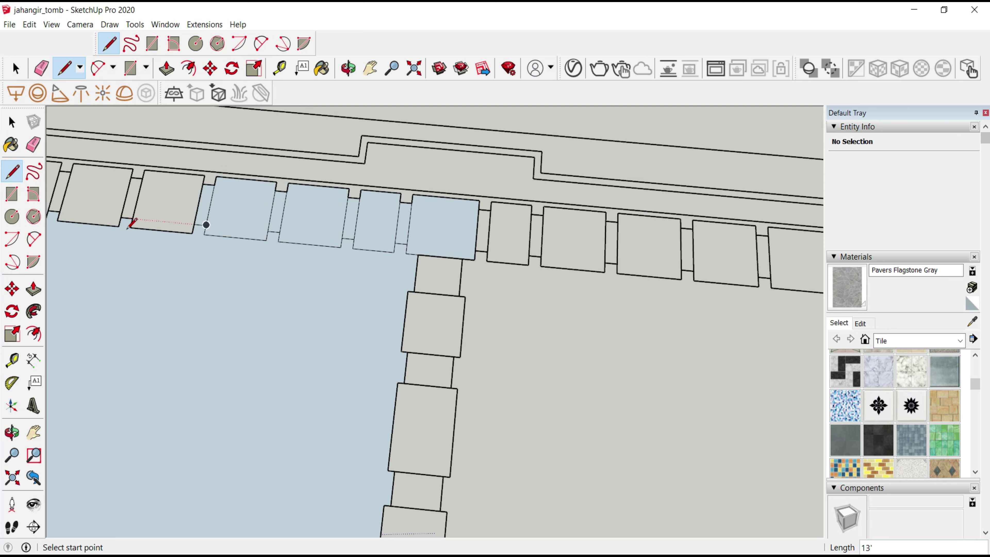
click(130, 226)
click(141, 171)
- Close the central column's gap strips and grey tile into faces
scroll(228, 245, down, 3)
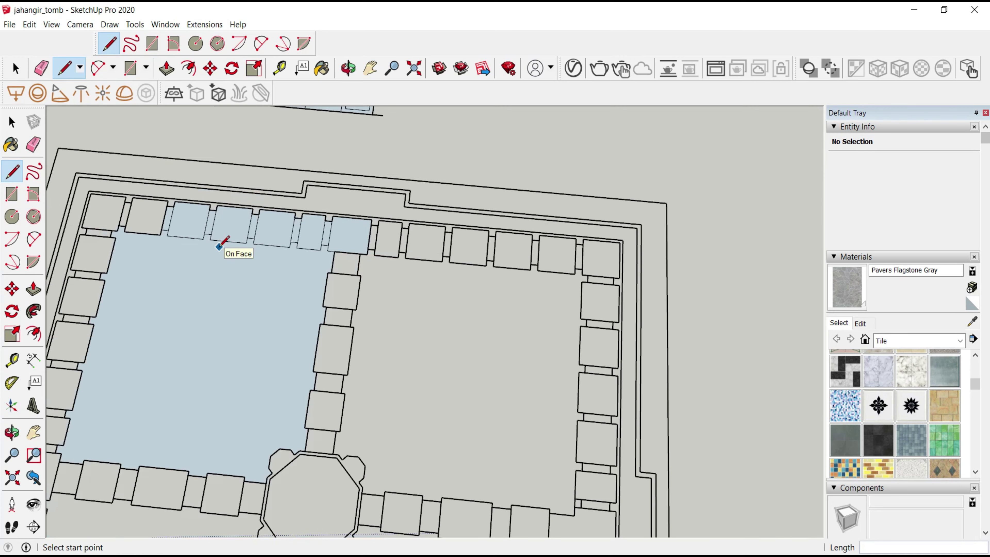
scroll(295, 272, up, 2)
scroll(293, 272, up, 2)
click(343, 250)
click(403, 256)
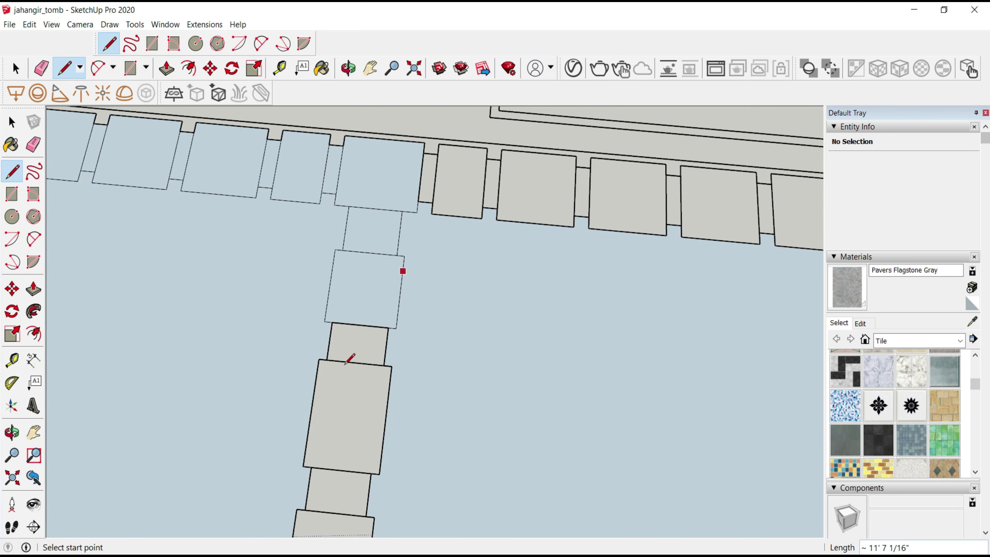
click(319, 358)
scroll(393, 360, down, 2)
scroll(387, 358, down, 2)
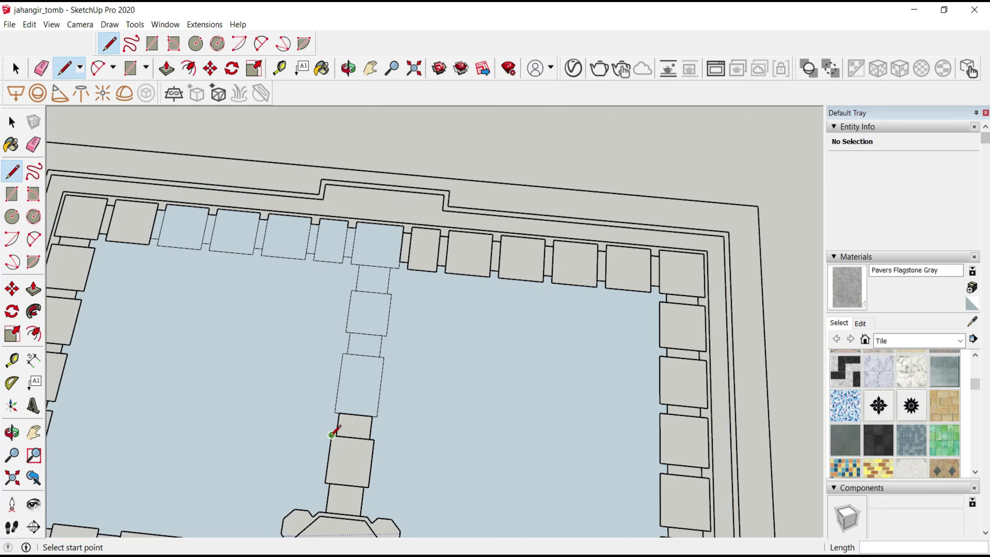
scroll(384, 440, up, 1)
click(381, 442)
click(328, 486)
click(363, 490)
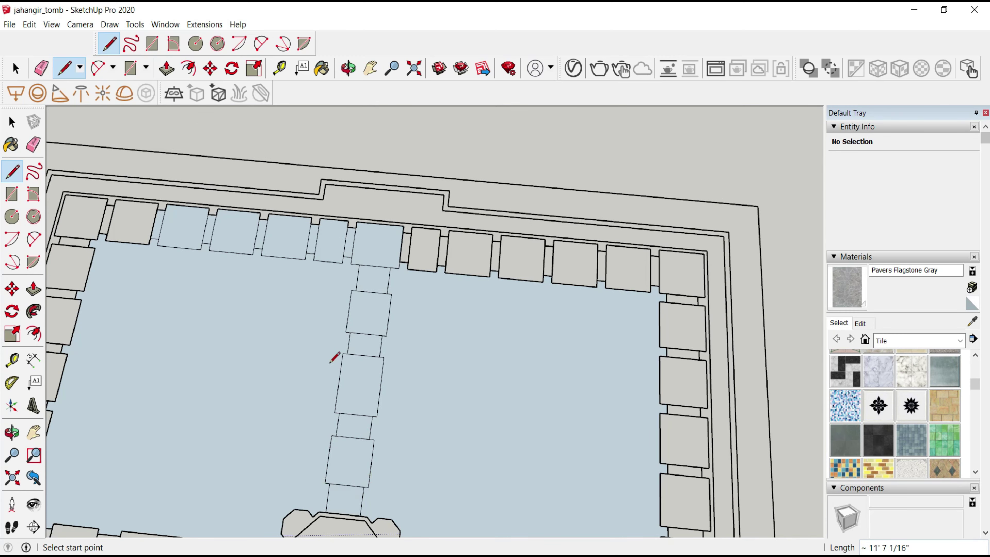
- Close the octagon and the tile beside it into faces
scroll(317, 439, down, 2)
scroll(317, 439, up, 3)
click(353, 399)
click(414, 399)
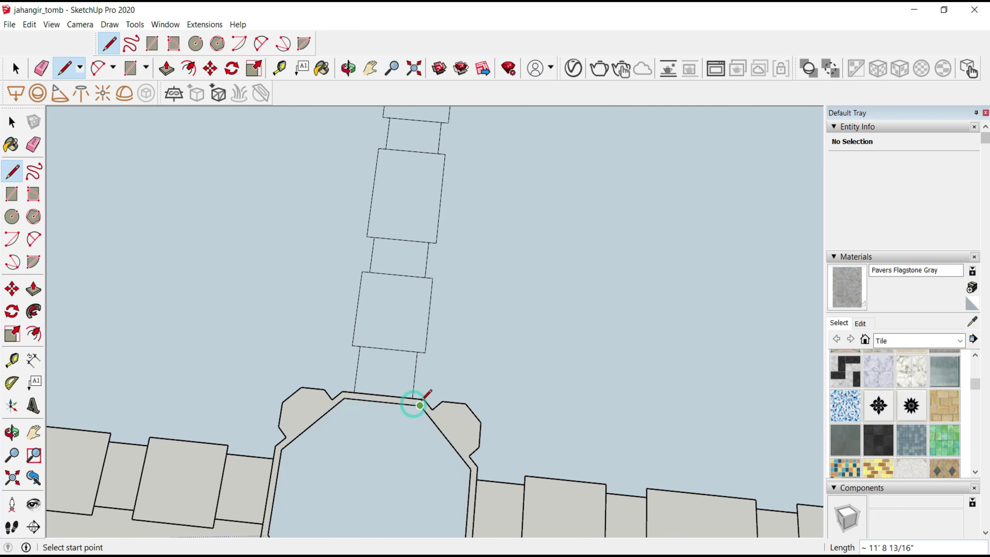
click(354, 399)
scroll(438, 460, down, 3)
scroll(433, 458, up, 2)
click(426, 467)
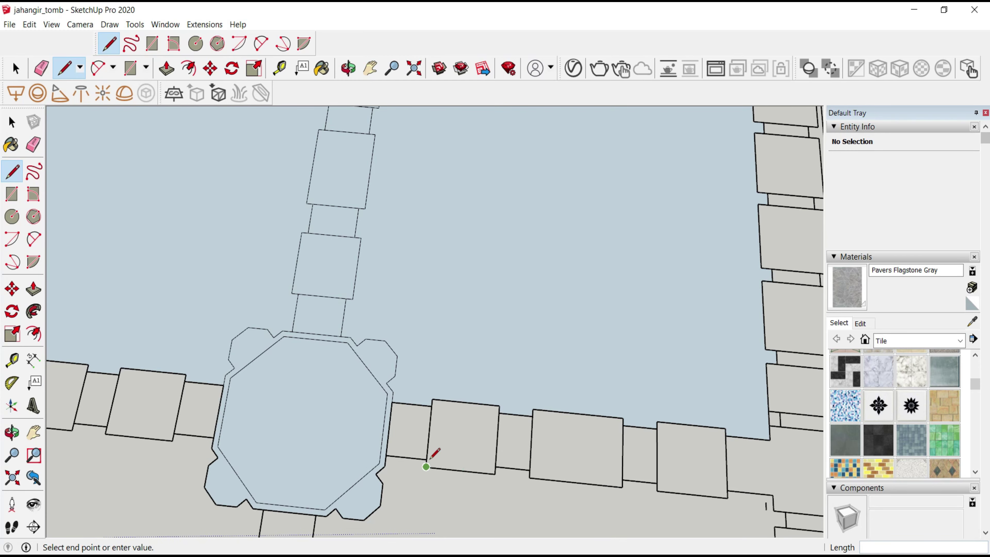
click(432, 398)
click(534, 408)
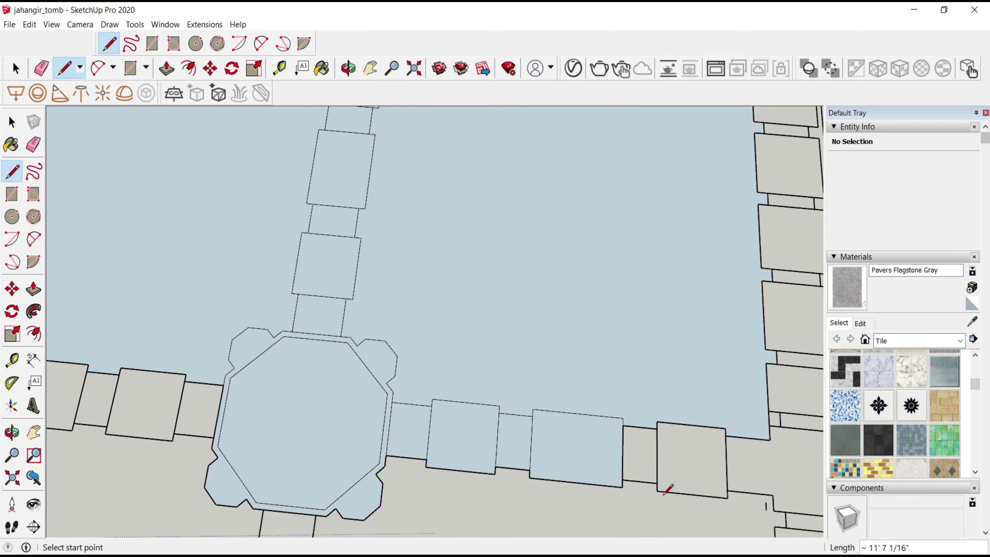
click(658, 491)
- Erase stray lines and close the lower right-hand strip into a face
scroll(657, 421, down, 3)
scroll(577, 431, up, 2)
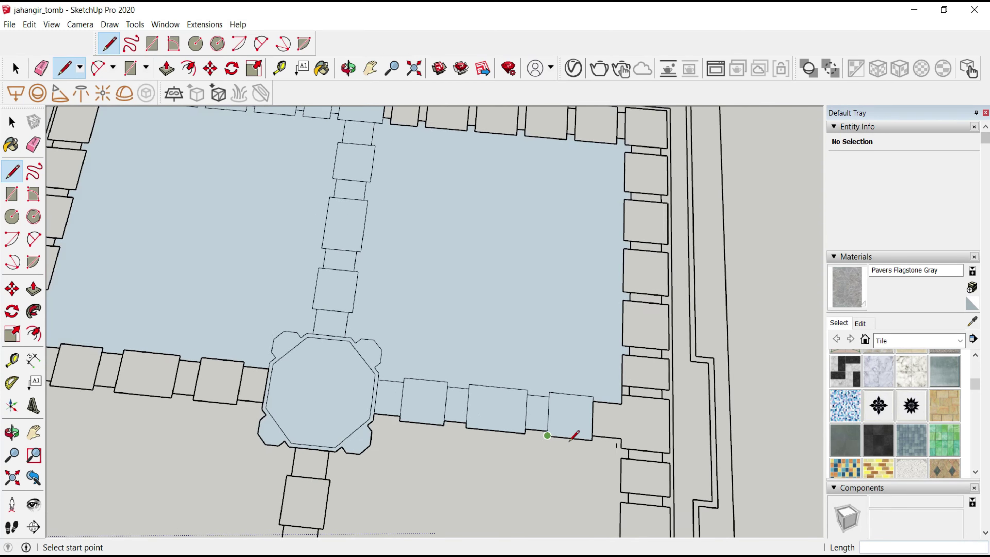
scroll(624, 445, up, 1)
key(e)
scroll(562, 416, down, 2)
scroll(561, 416, up, 1)
key(l)
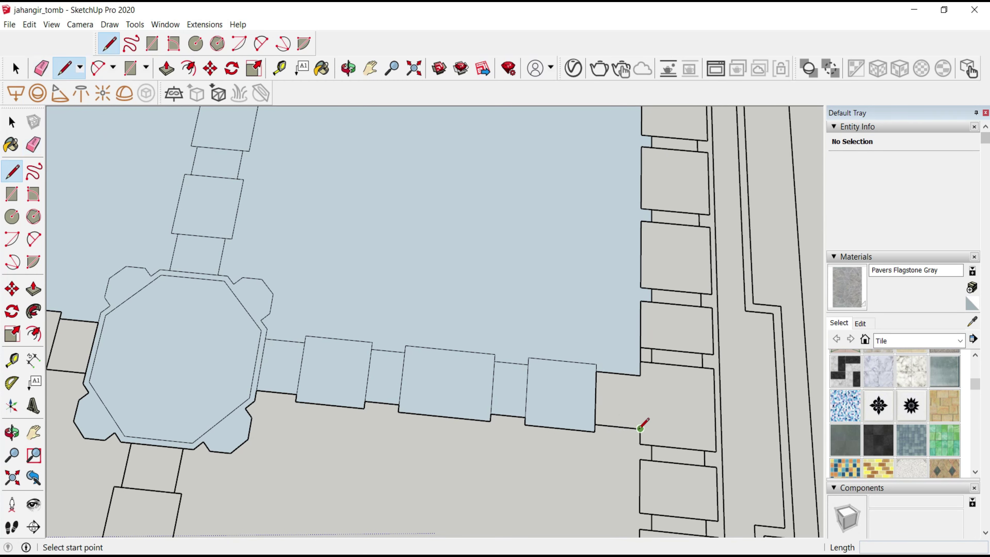
click(640, 428)
click(646, 348)
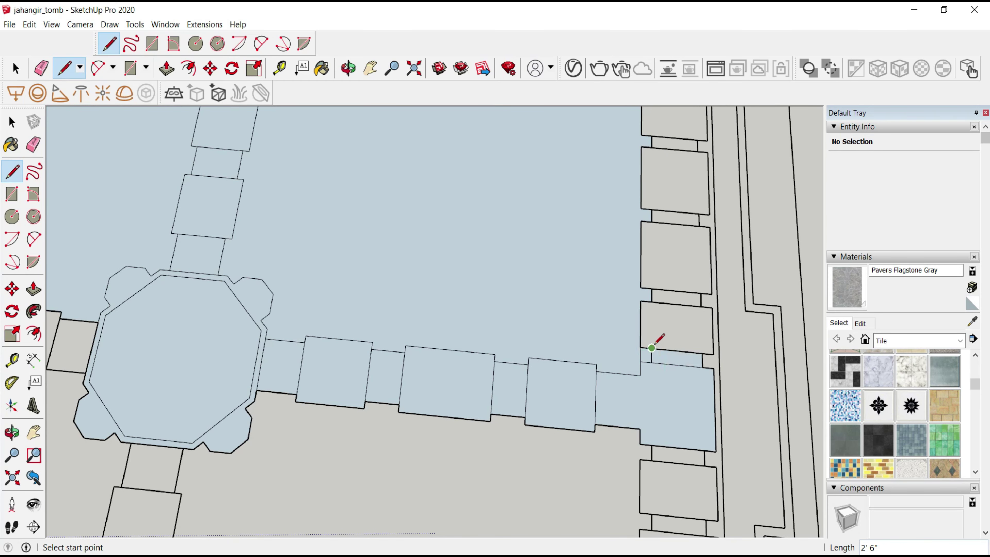
scroll(646, 347, up, 1)
key(e)
scroll(639, 355, up, 1)
scroll(608, 356, down, 2)
scroll(589, 358, down, 1)
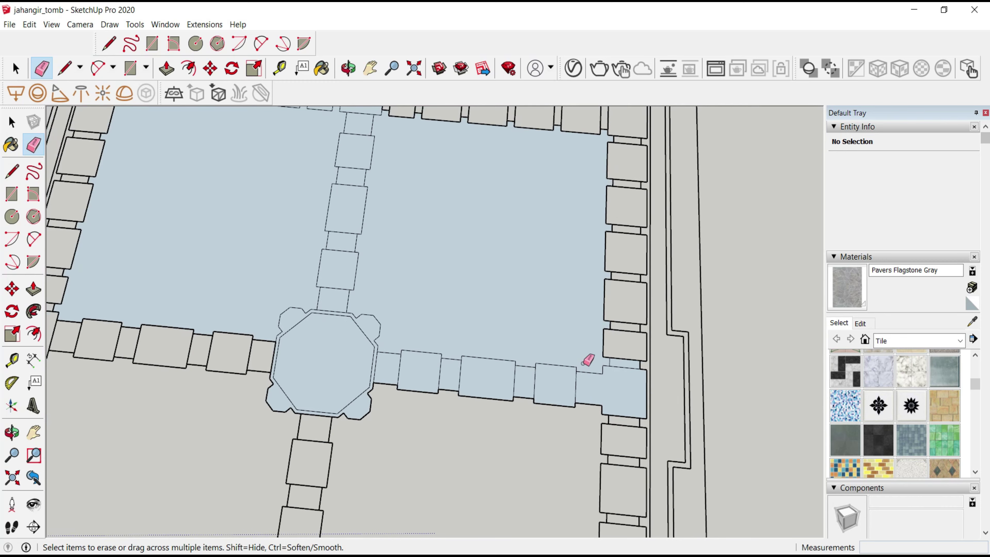
key(l)
scroll(624, 343, up, 1)
- Close the right-edge tile strips and the top-right tile into faces
click(593, 327)
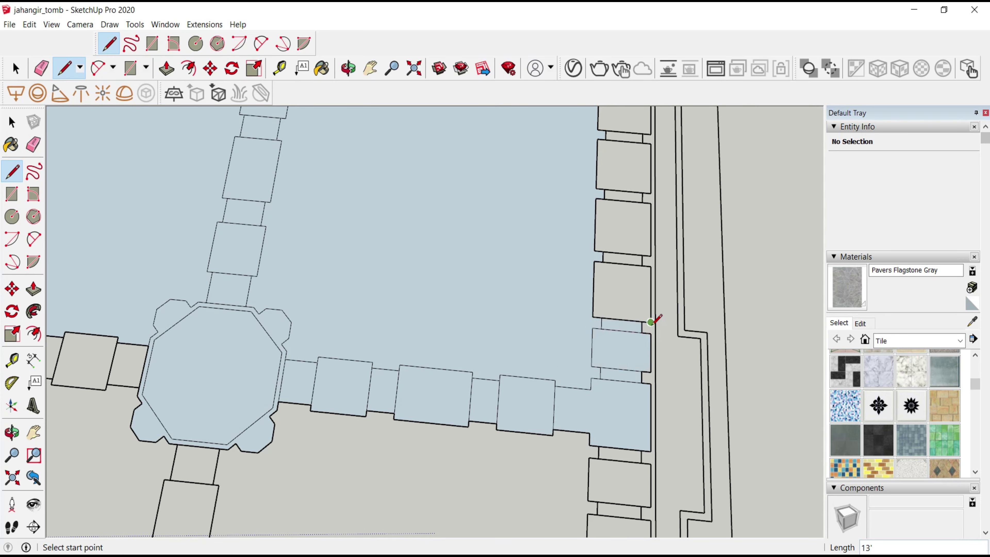
click(651, 267)
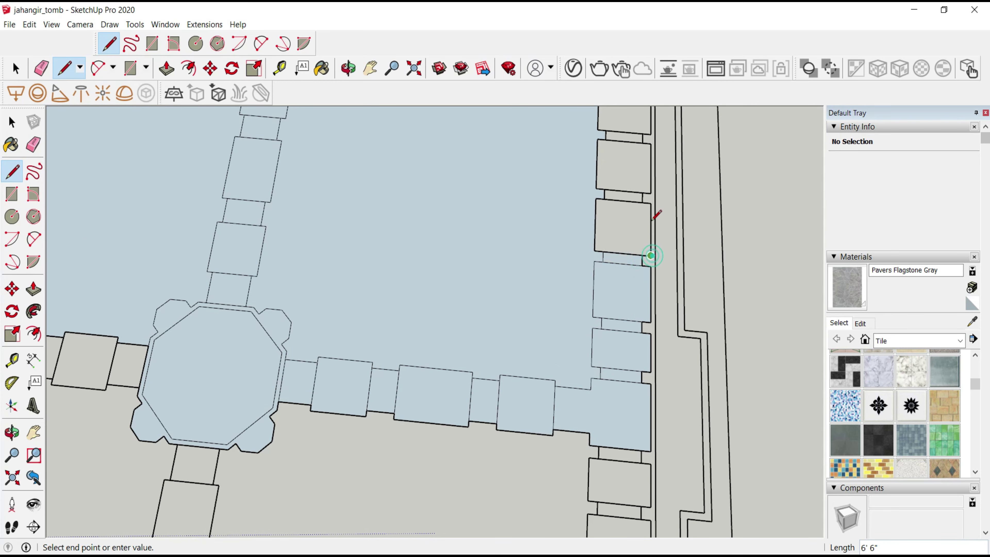
click(651, 203)
scroll(649, 222, down, 2)
scroll(634, 214, up, 3)
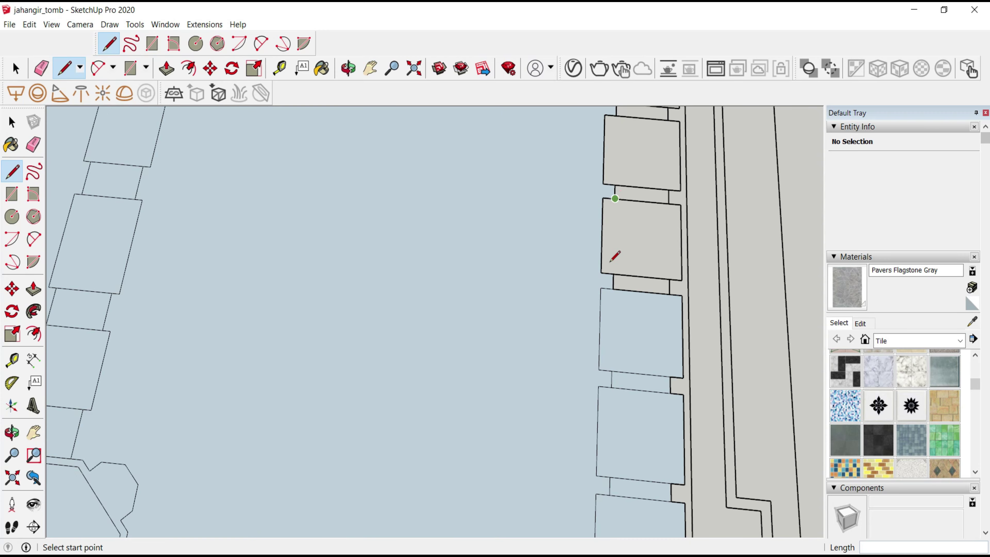
click(601, 272)
click(681, 280)
click(603, 184)
click(680, 191)
scroll(549, 357, down, 3)
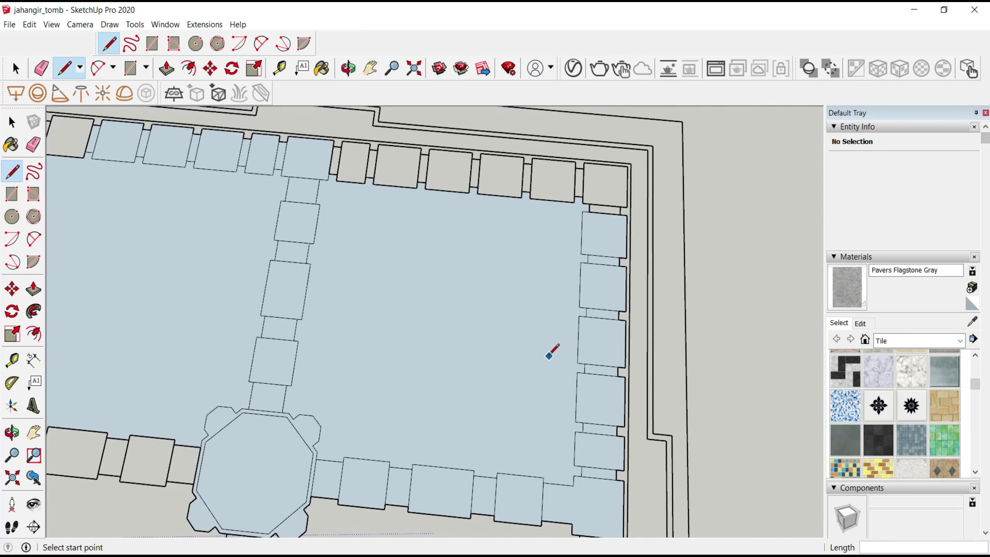
scroll(565, 273, up, 3)
click(564, 271)
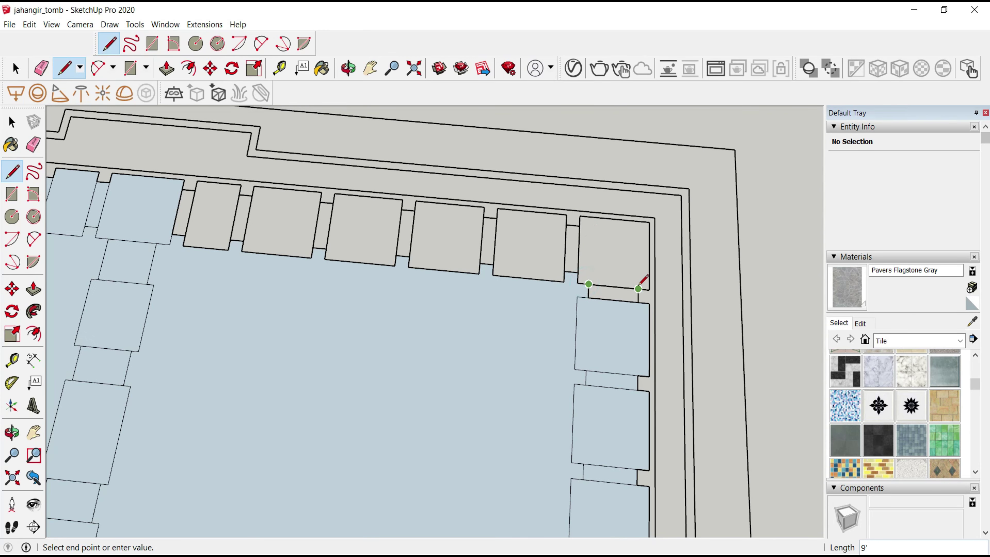
click(566, 224)
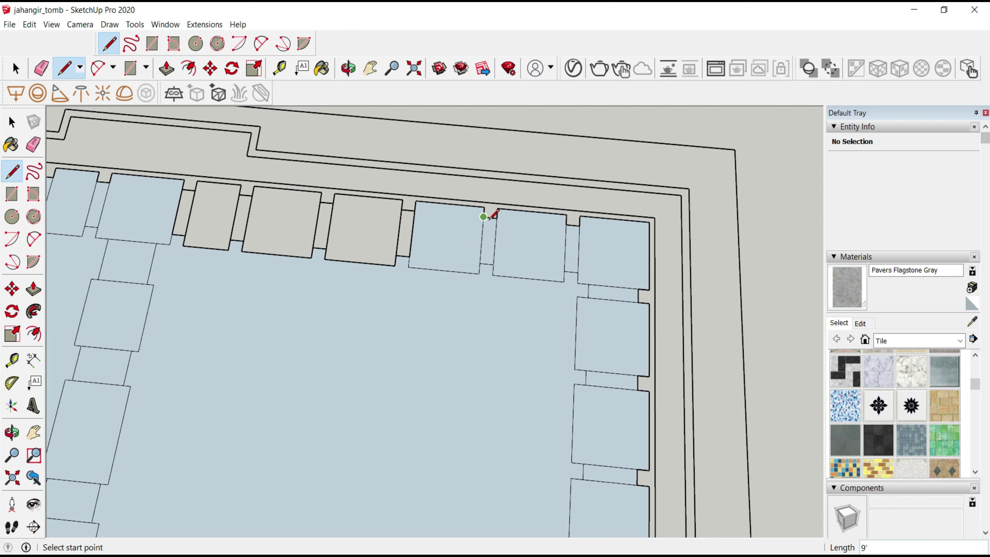
- Close the remaining top-row tiles and strip into faces, completing the row
click(401, 202)
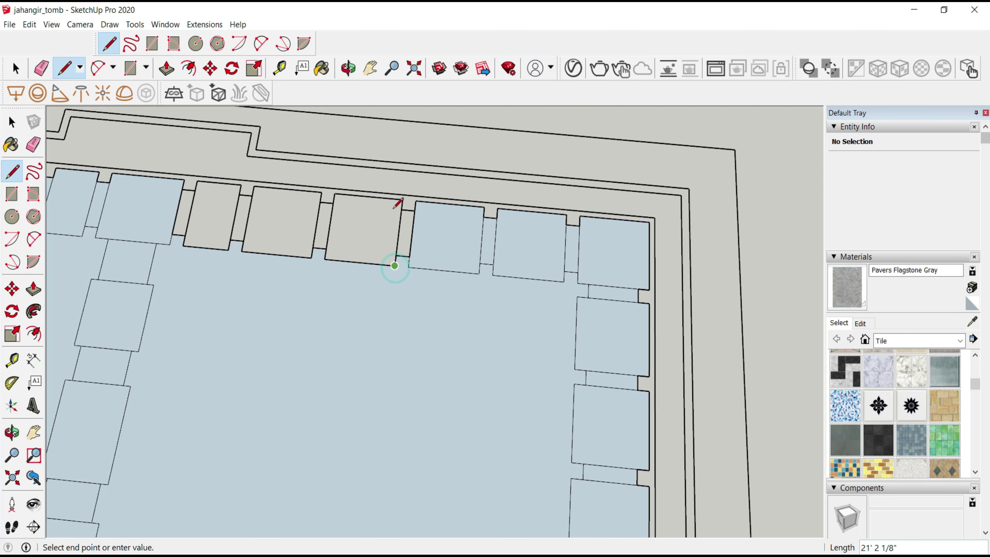
click(324, 261)
click(320, 202)
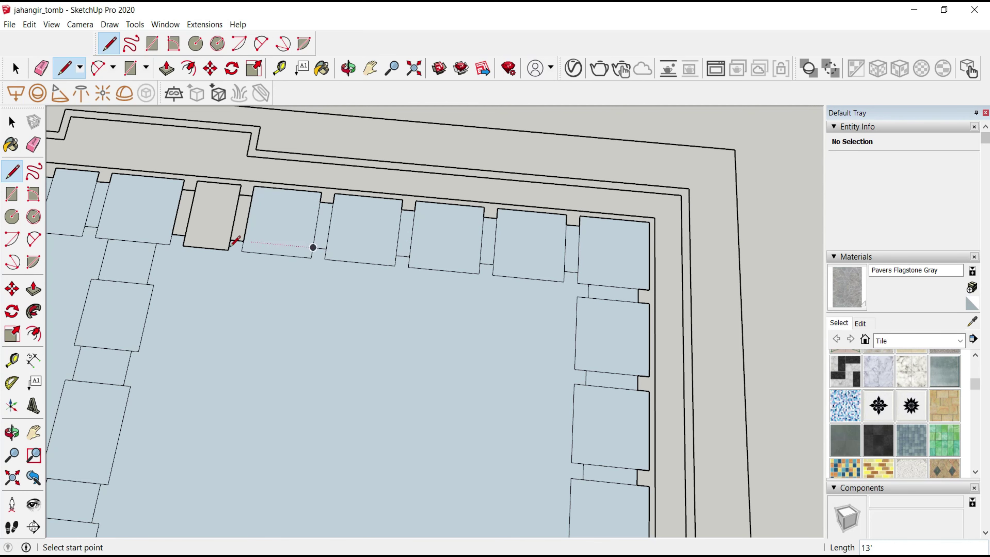
click(236, 180)
- Finish the last top-row edge and close the top-left tile into a face
click(201, 188)
scroll(393, 195, down, 2)
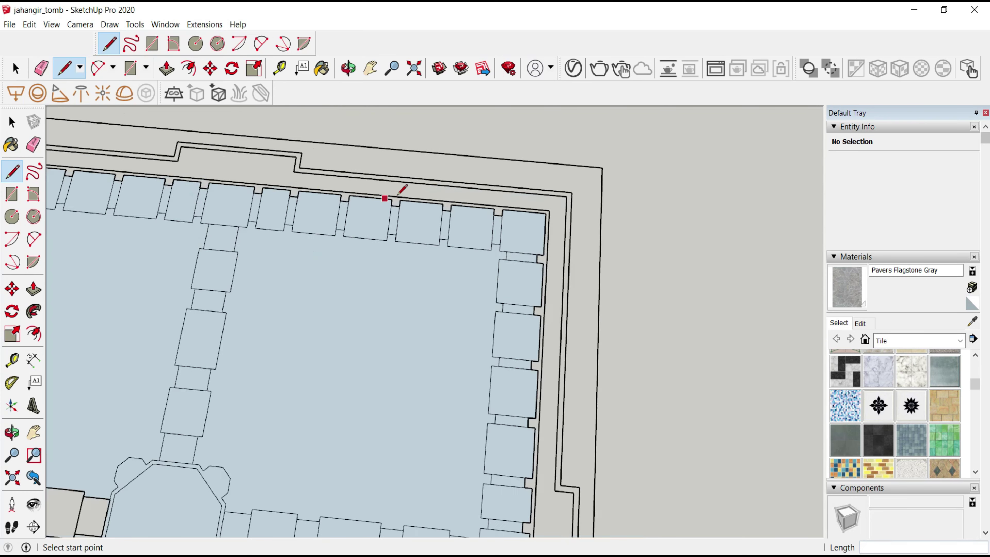
scroll(188, 221, down, 4)
scroll(234, 203, up, 4)
scroll(303, 185, up, 3)
click(303, 187)
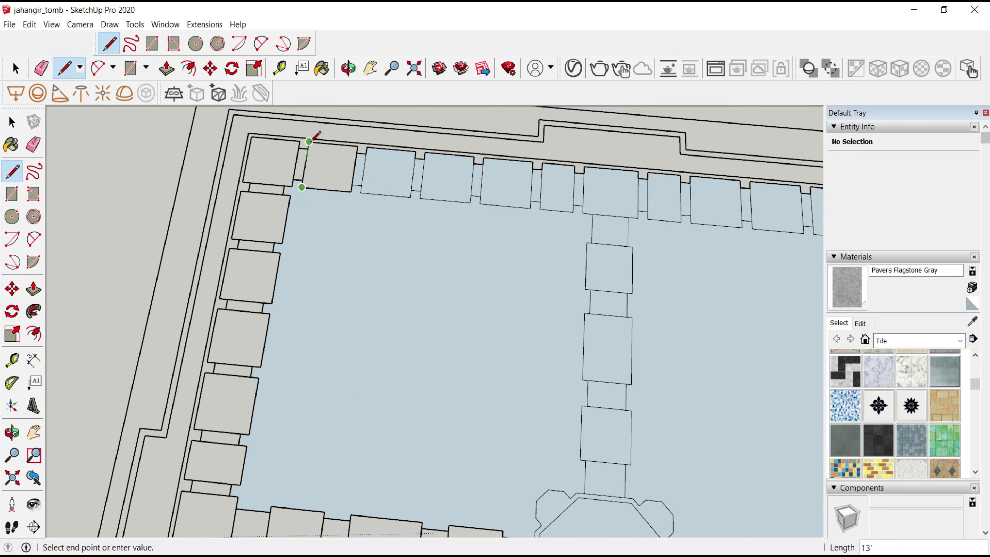
click(308, 143)
- Trace the grey tile and following left-column tile edges so each becomes a face
click(290, 195)
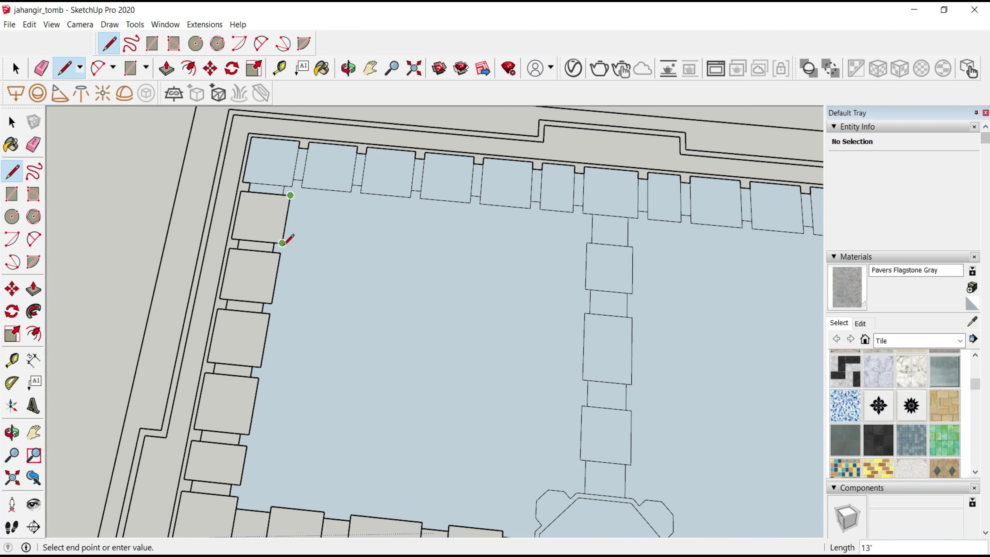
click(284, 243)
click(233, 240)
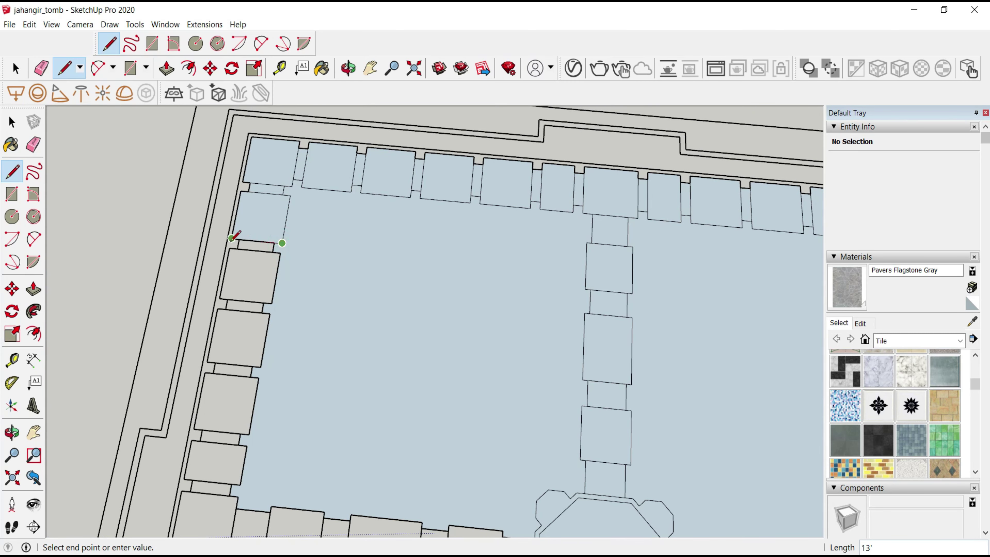
click(280, 253)
click(226, 308)
click(214, 372)
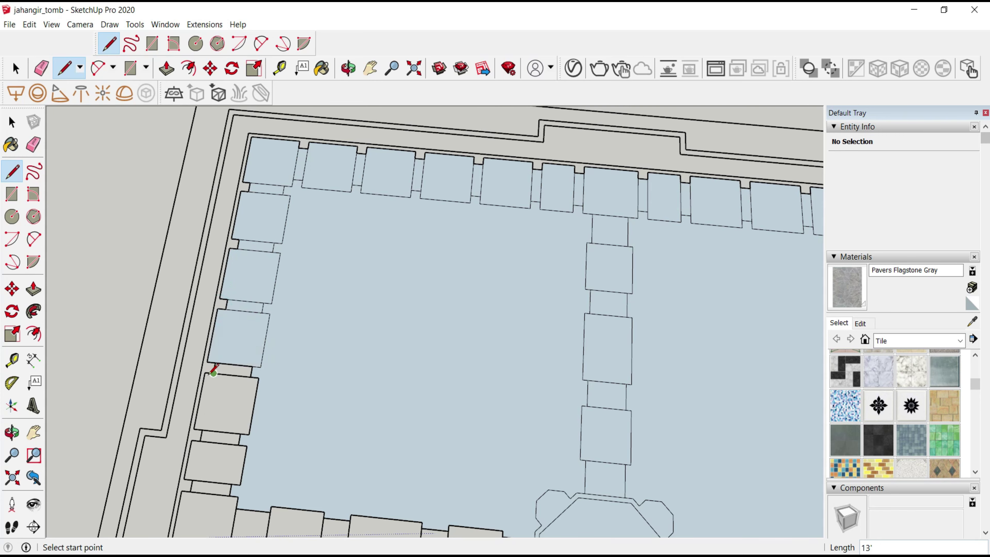
click(259, 377)
scroll(272, 214, down, 3)
scroll(288, 339, down, 2)
scroll(287, 328, up, 5)
- Draw edges beside the octagon, closing the lower courtyard region and nearby left-border tiles
click(282, 329)
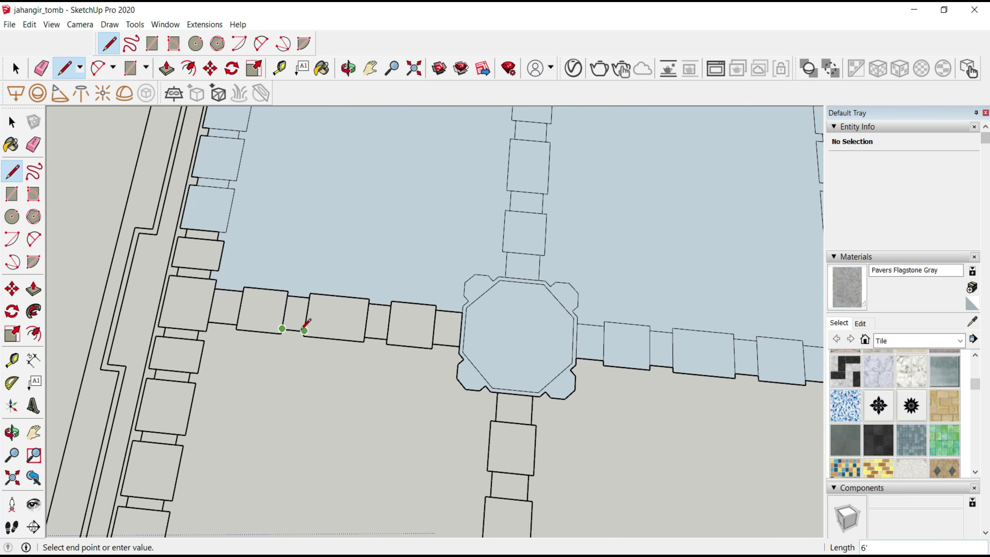
click(432, 344)
click(436, 311)
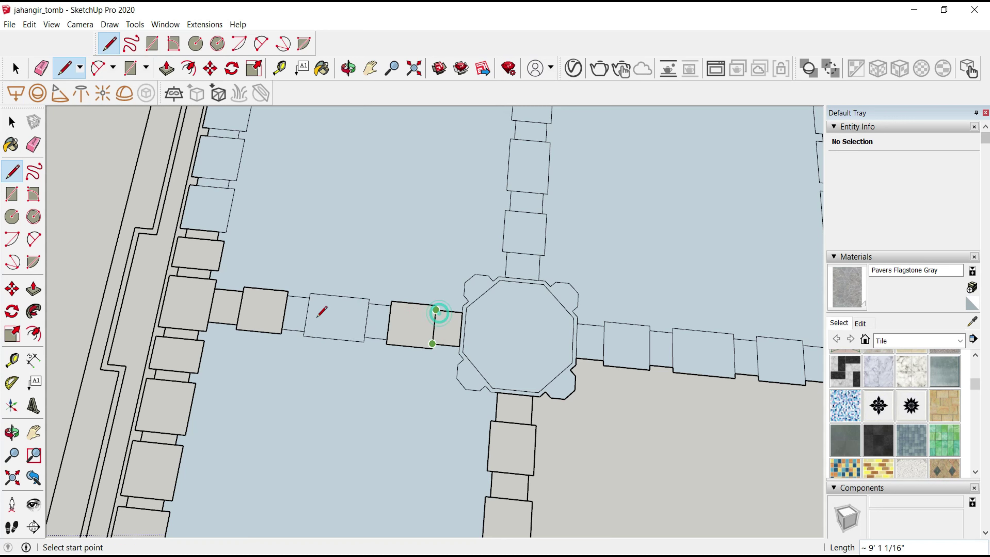
click(237, 329)
click(243, 295)
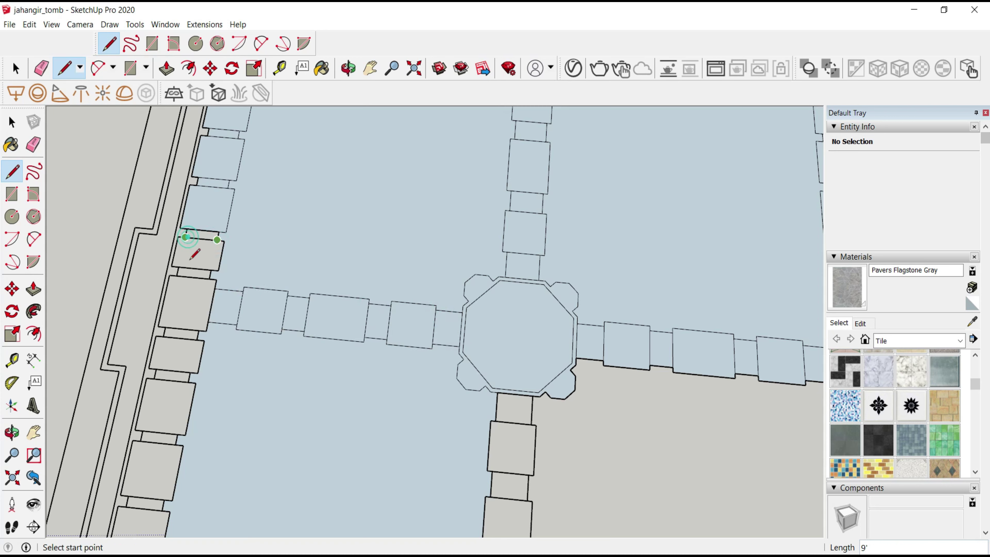
click(217, 273)
click(199, 331)
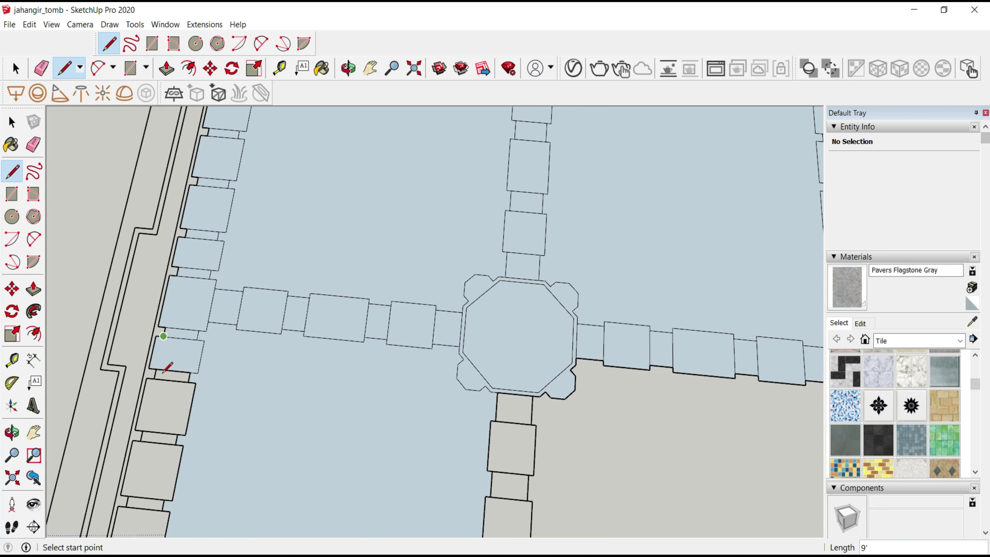
click(147, 377)
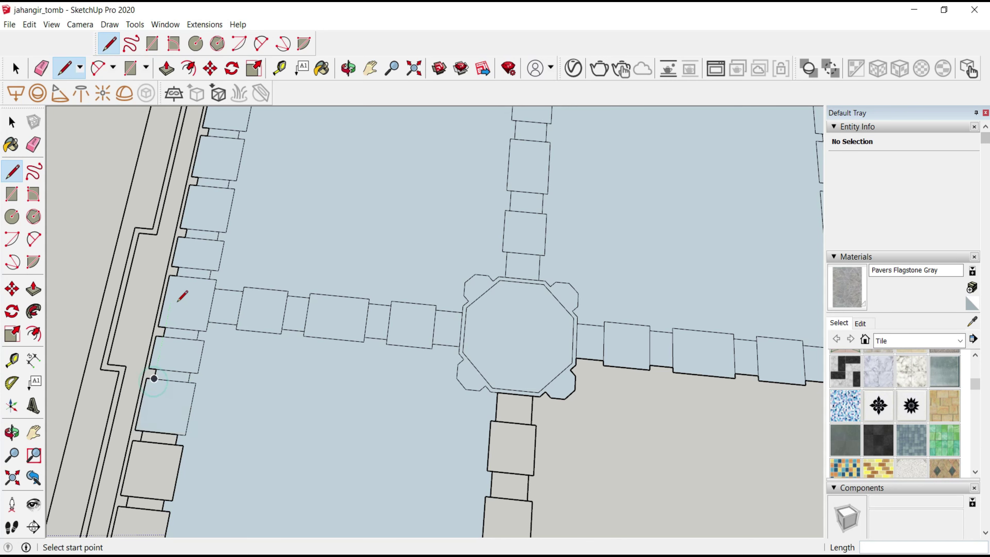
- Trace further left-column tile sides, including a 9' edge, to close them
scroll(181, 288, down, 3)
scroll(160, 363, up, 3)
click(153, 367)
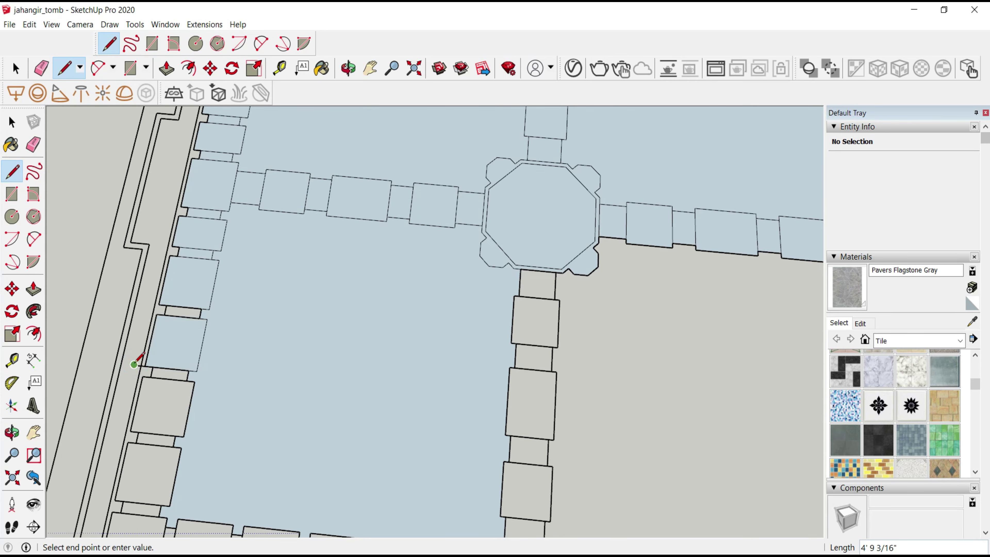
click(134, 365)
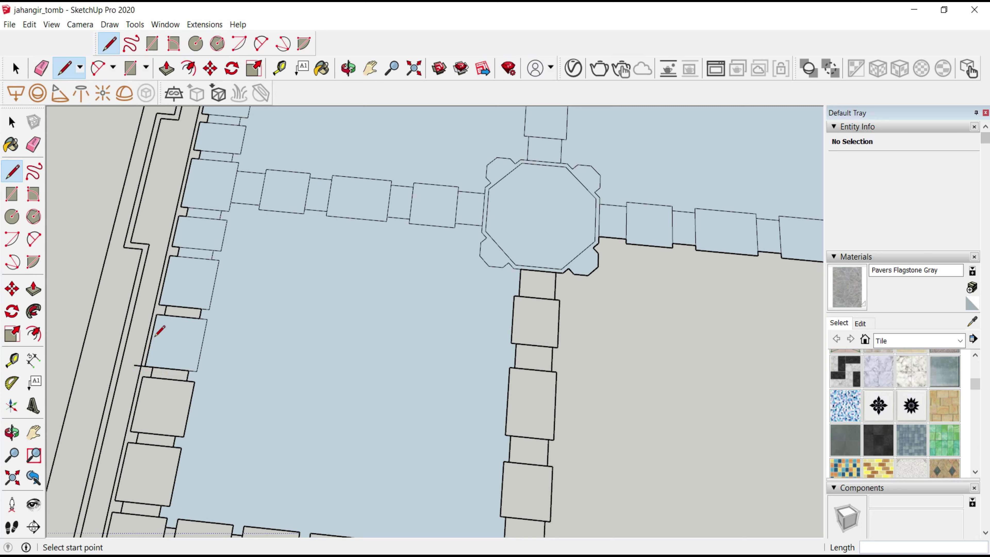
click(166, 304)
click(201, 308)
click(142, 377)
click(190, 381)
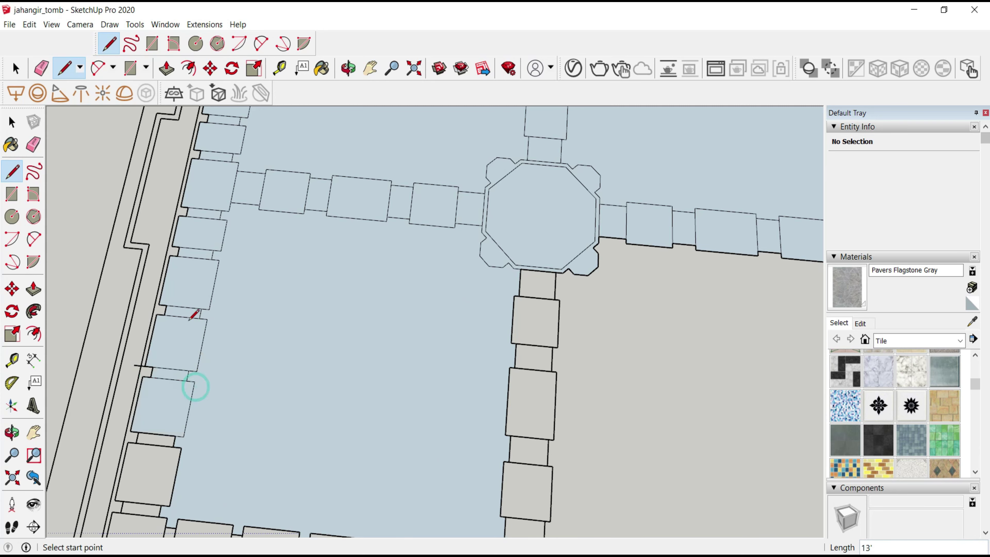
scroll(163, 390, down, 3)
scroll(210, 378, up, 3)
- Close the remaining lower left-column tiles, then begin a line at the octagon's lower corner
click(216, 350)
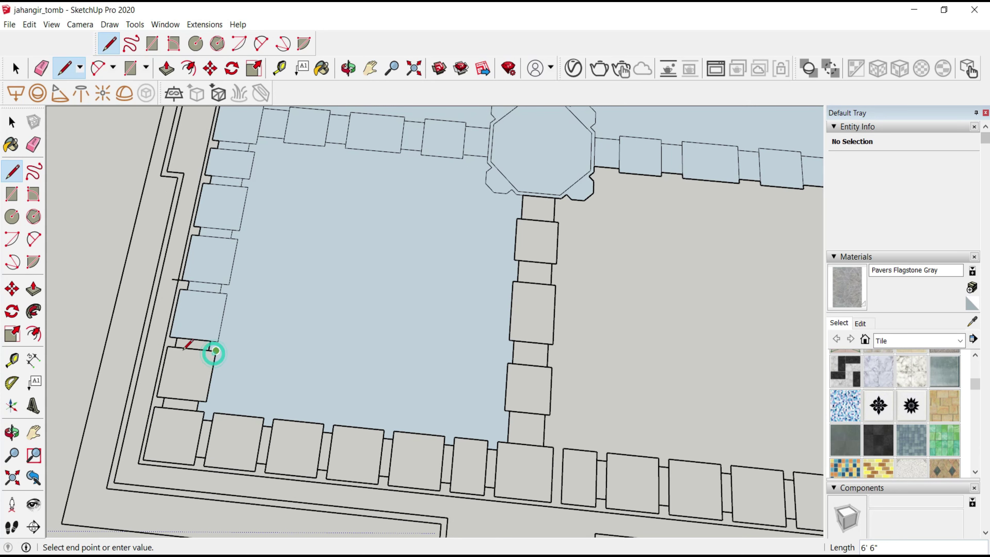
click(168, 345)
click(204, 411)
click(264, 418)
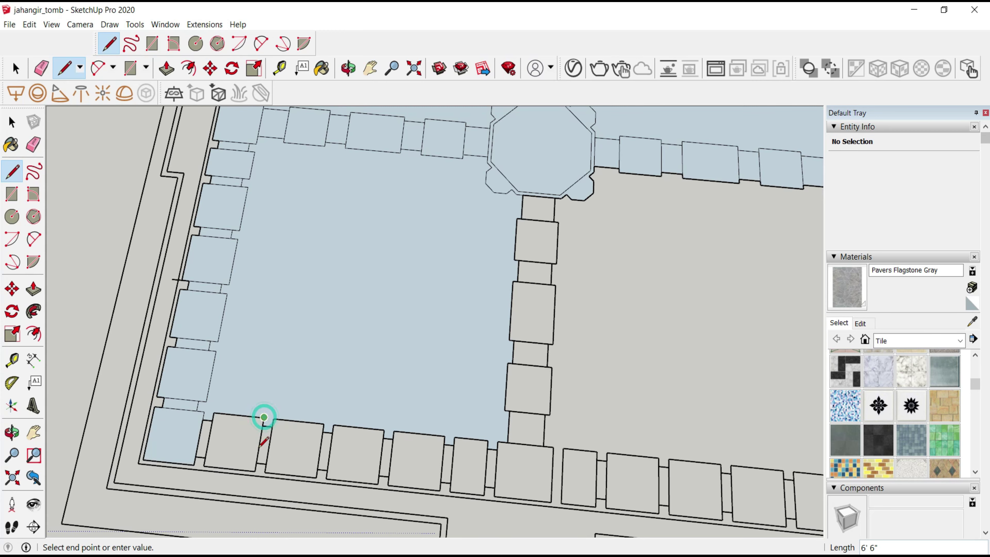
click(255, 470)
click(207, 412)
click(195, 456)
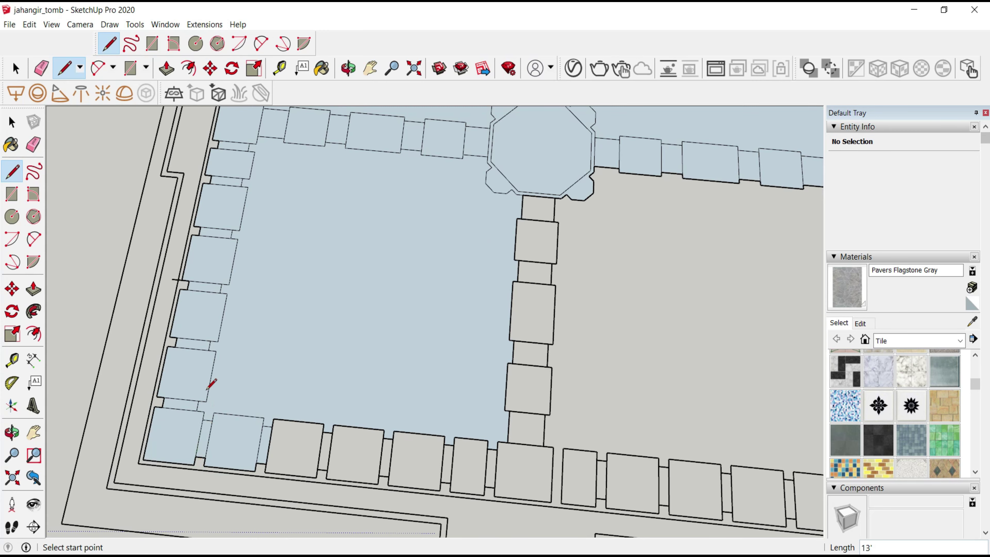
scroll(415, 475, down, 3)
scroll(427, 337, up, 5)
scroll(429, 293, up, 2)
scroll(428, 295, down, 2)
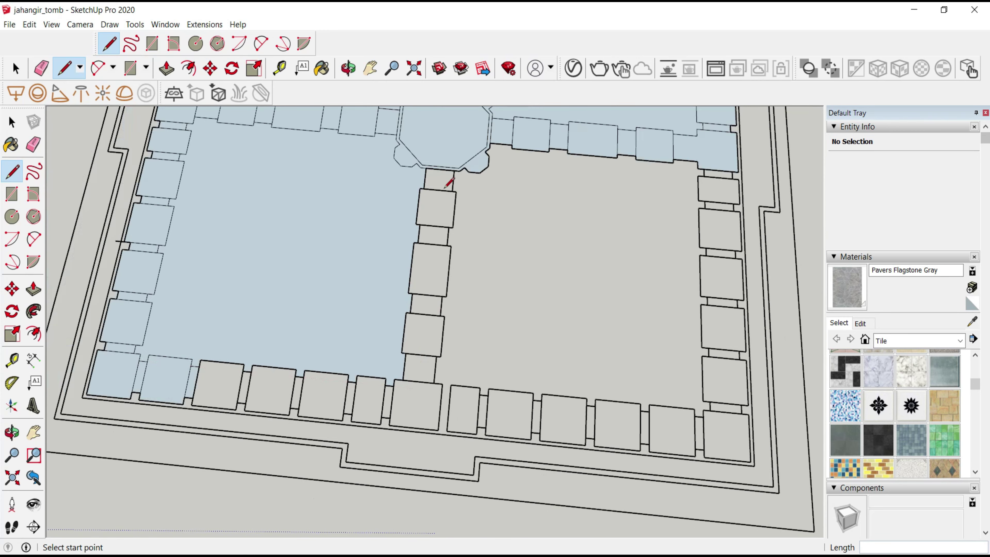
click(440, 166)
- Run the line from the octagon down to the outer border, splitting the floor
click(405, 507)
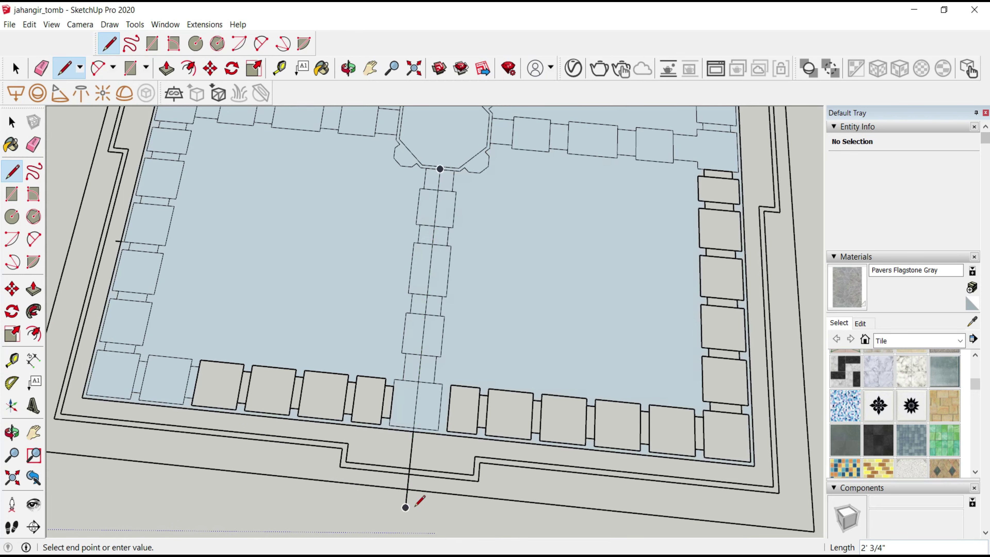
scroll(404, 363, up, 2)
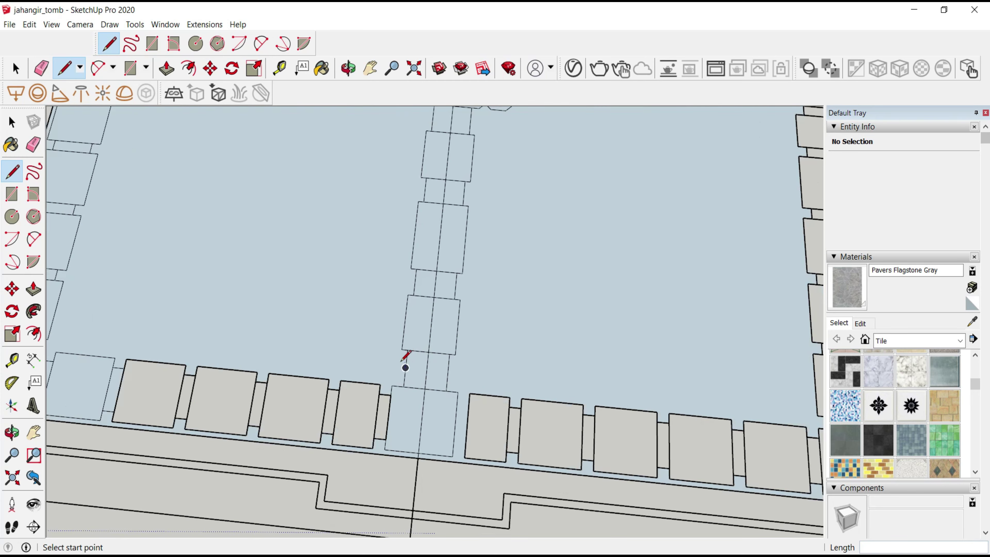
key(e)
scroll(417, 464, up, 3)
- Erase the centre-line segments and dividers crossing the tile column below the octagon
drag(426, 416, 424, 314)
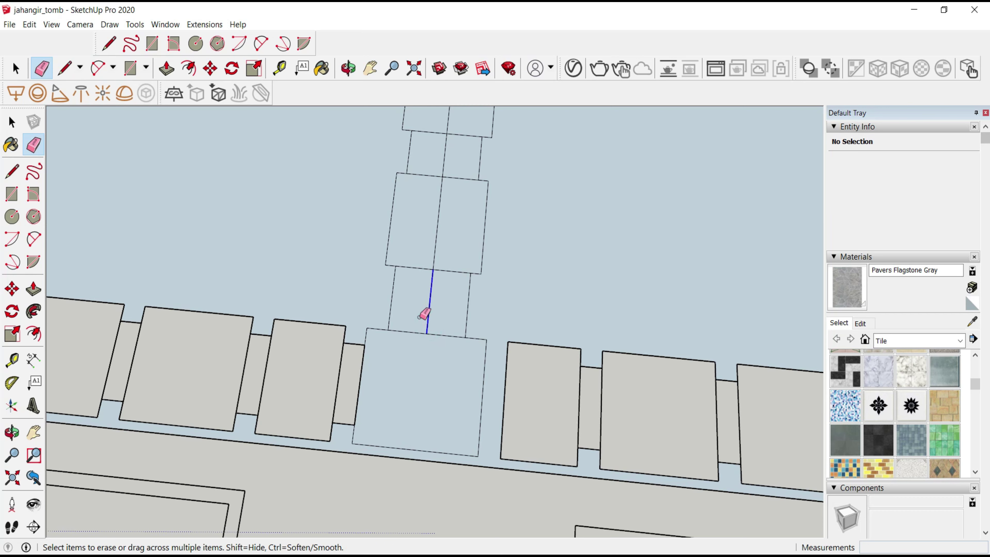
scroll(425, 314, down, 2)
drag(414, 261, 440, 198)
scroll(365, 418, down, 2)
scroll(369, 415, down, 1)
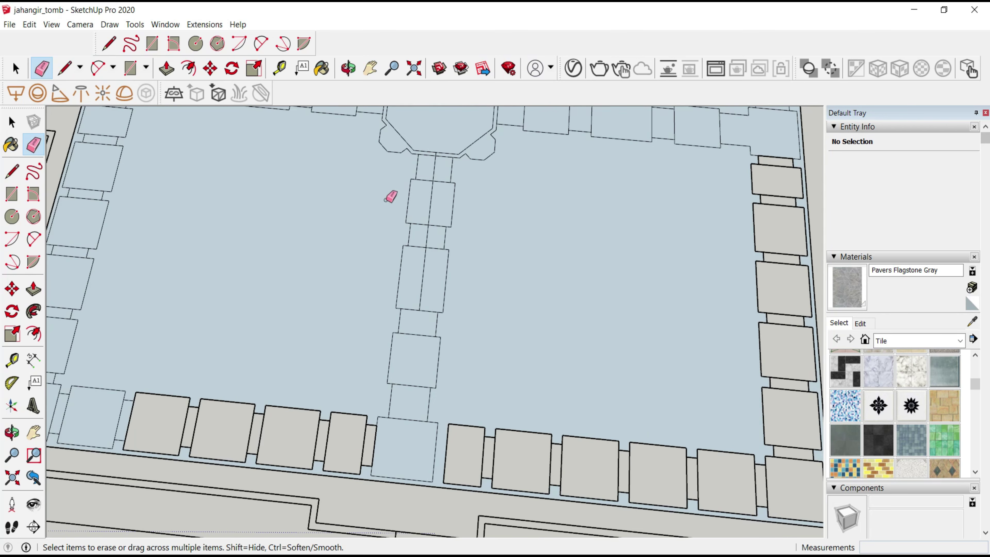
scroll(440, 155, up, 3)
click(435, 270)
scroll(431, 234, down, 1)
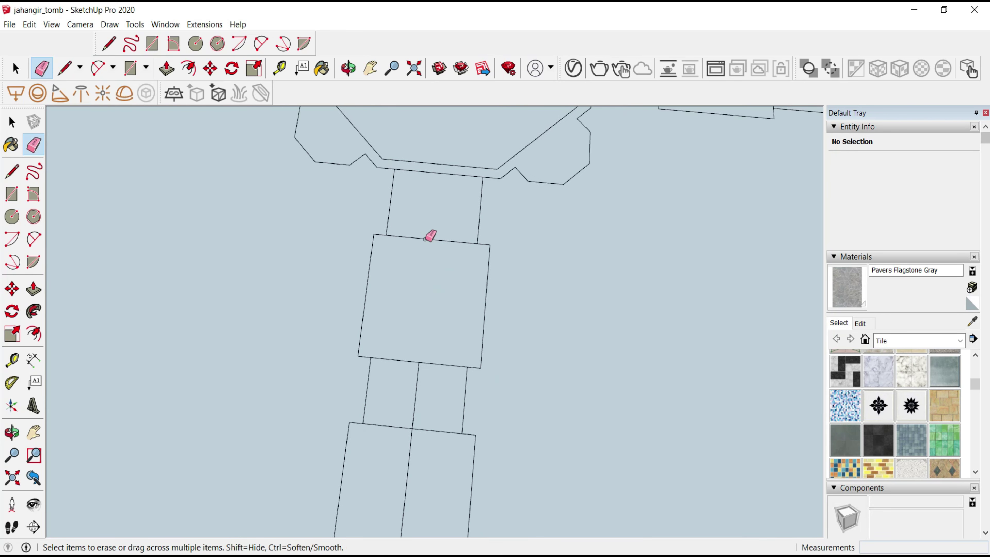
scroll(423, 239, down, 1)
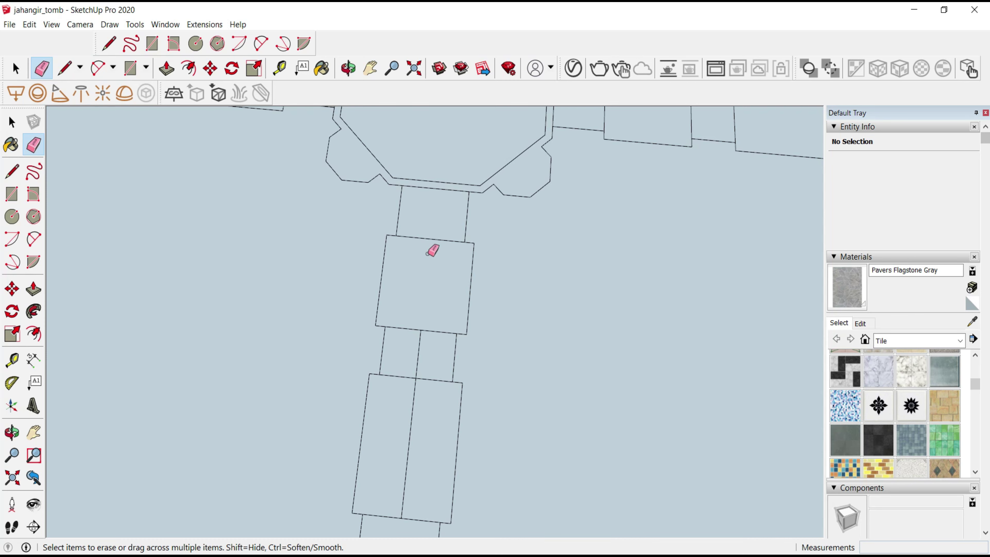
click(416, 397)
scroll(420, 343, down, 1)
scroll(407, 303, down, 2)
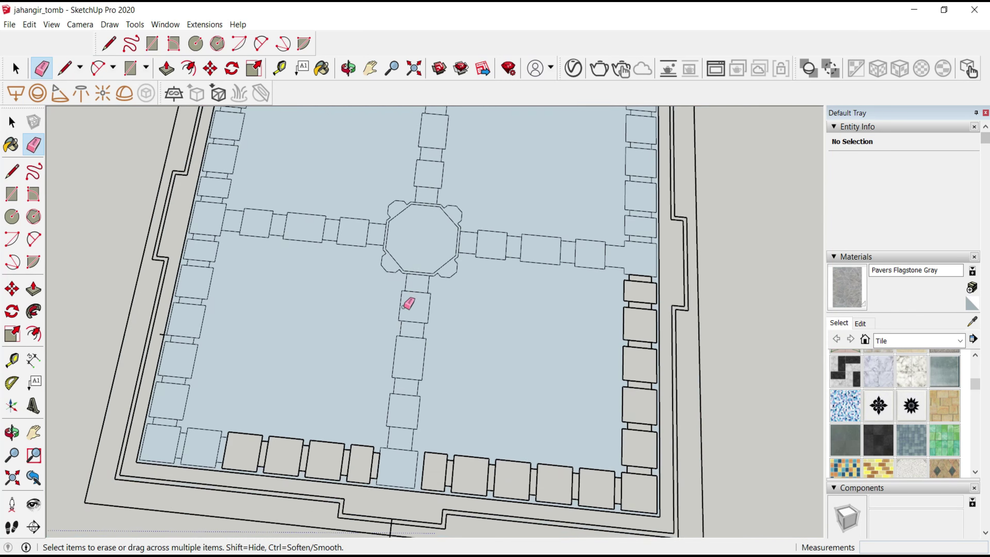
scroll(492, 396, down, 1)
- Draw lines across the outer border's steps so the lower step closes into a face
key(l)
scroll(430, 434, up, 4)
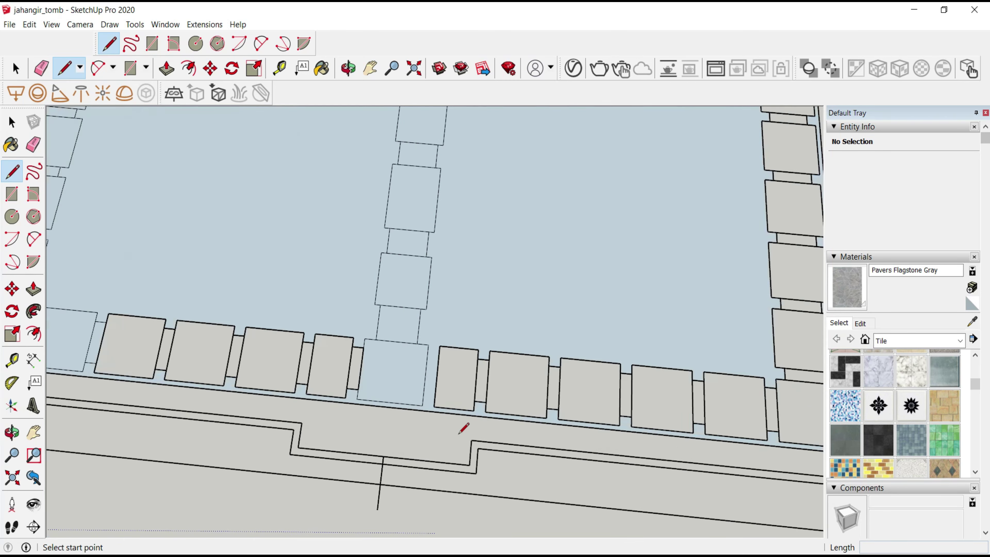
click(471, 440)
click(303, 423)
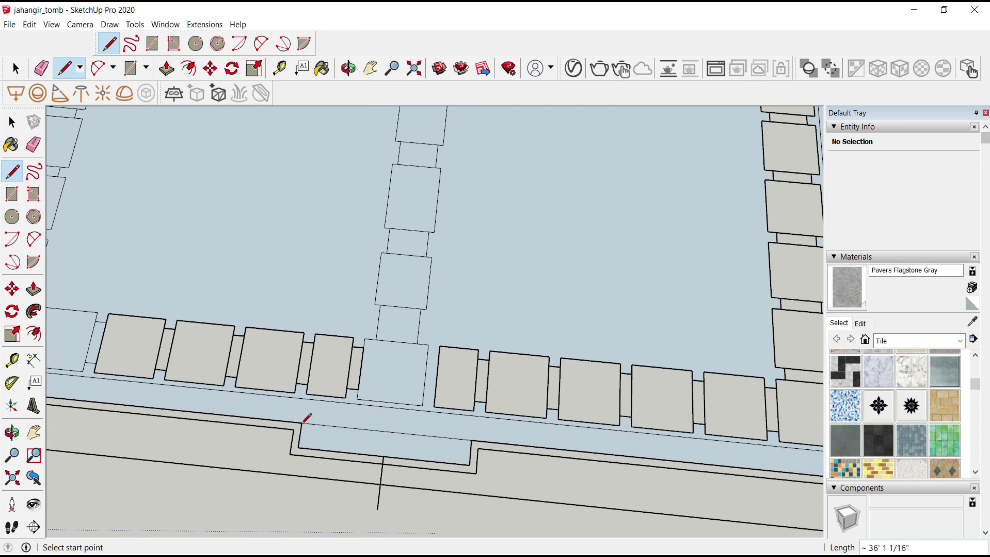
click(295, 452)
click(384, 464)
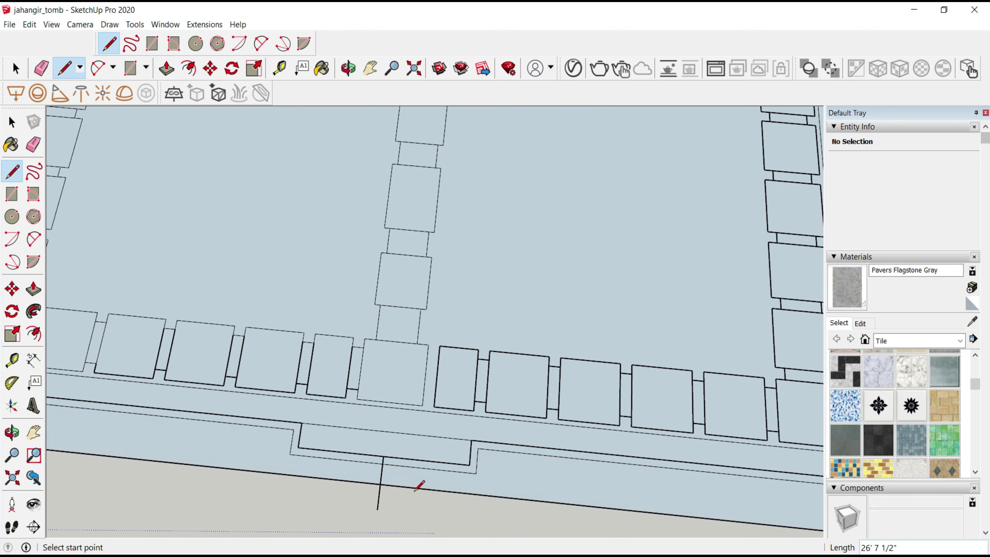
- Select the new border face to confirm it closed
key(space)
click(378, 444)
scroll(377, 443, down, 3)
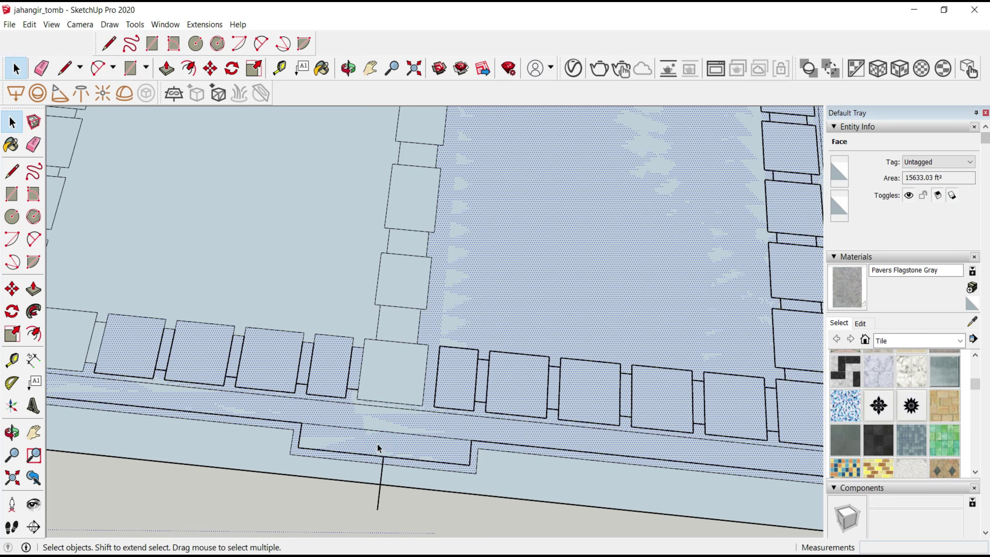
scroll(378, 428, down, 5)
scroll(375, 526, down, 2)
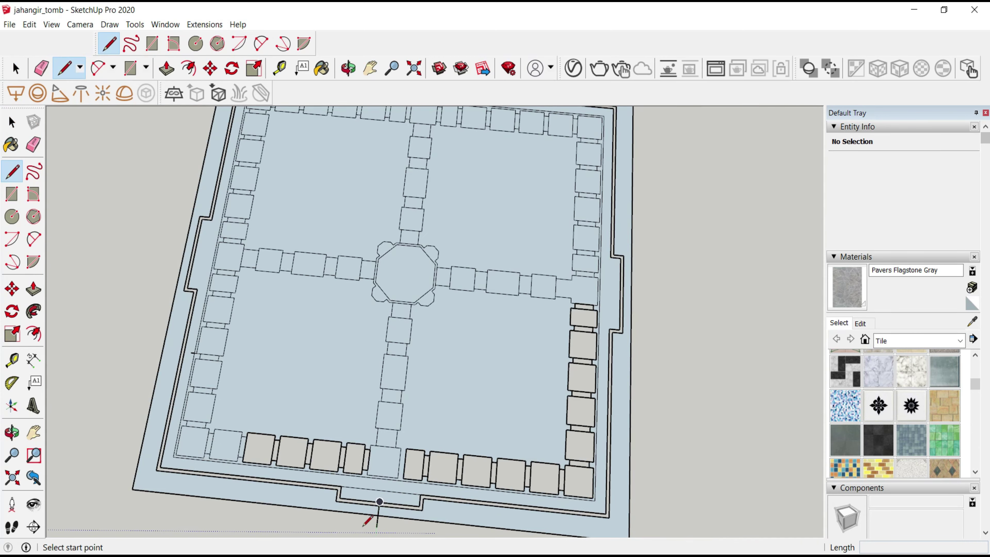
scroll(447, 421, down, 3)
scroll(442, 170, up, 4)
- Add a short line to the top outer edge and a 13' line closing the right-column tile
click(433, 178)
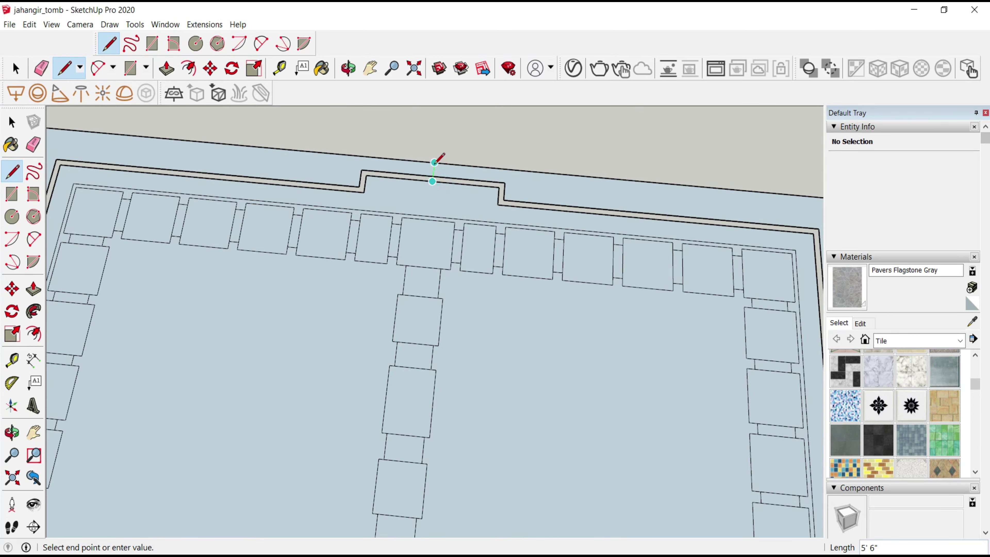
scroll(531, 359, down, 3)
scroll(588, 333, up, 5)
click(584, 343)
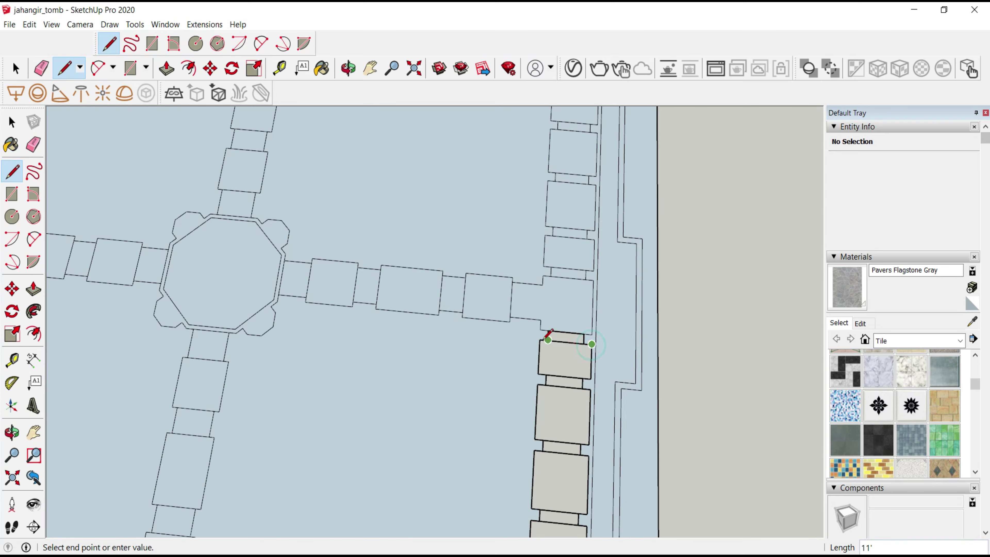
click(546, 384)
- Zoom around to review the fully faced courtyard tiles, returning to the Select tool
scroll(543, 384, up, 3)
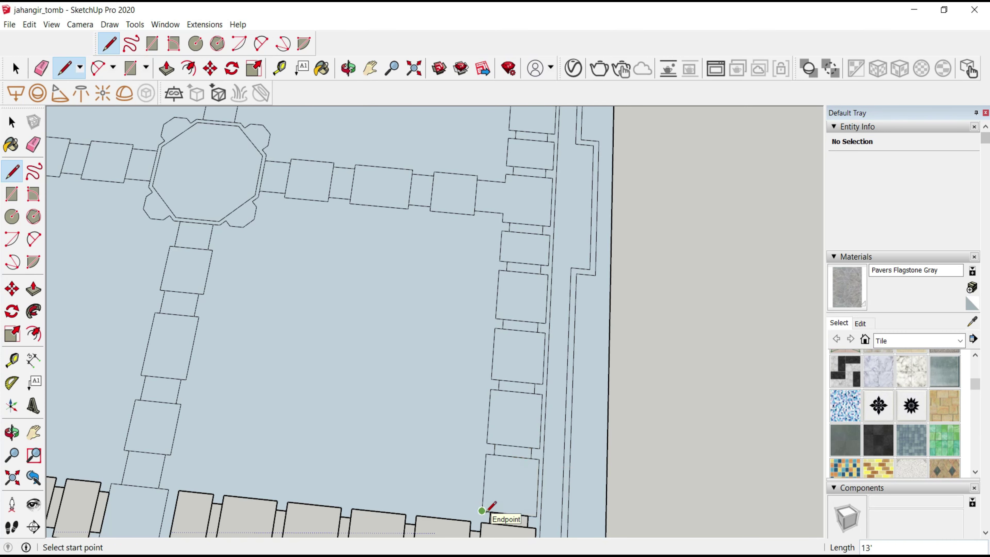
scroll(538, 515, down, 3)
scroll(499, 506, up, 3)
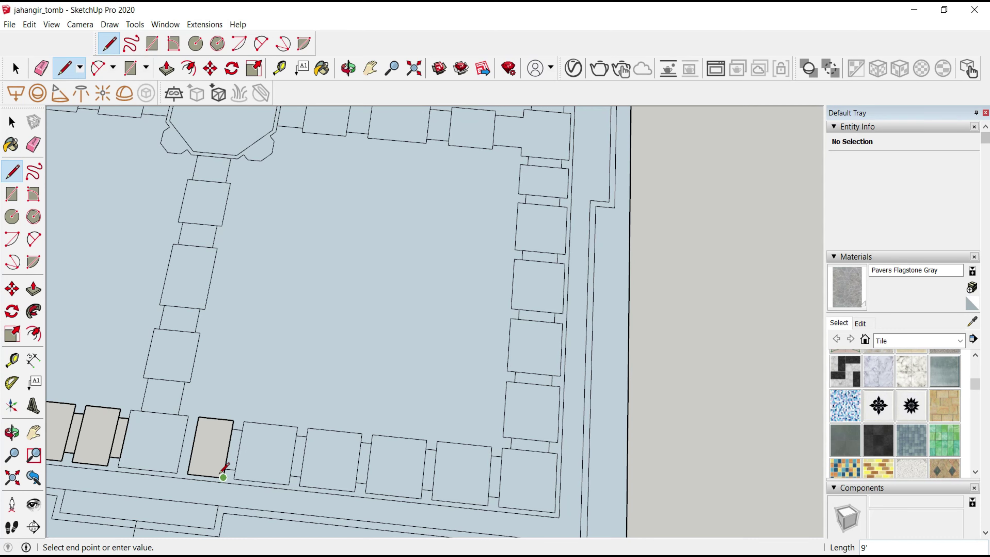
scroll(632, 433, down, 5)
scroll(343, 436, up, 3)
scroll(298, 449, up, 3)
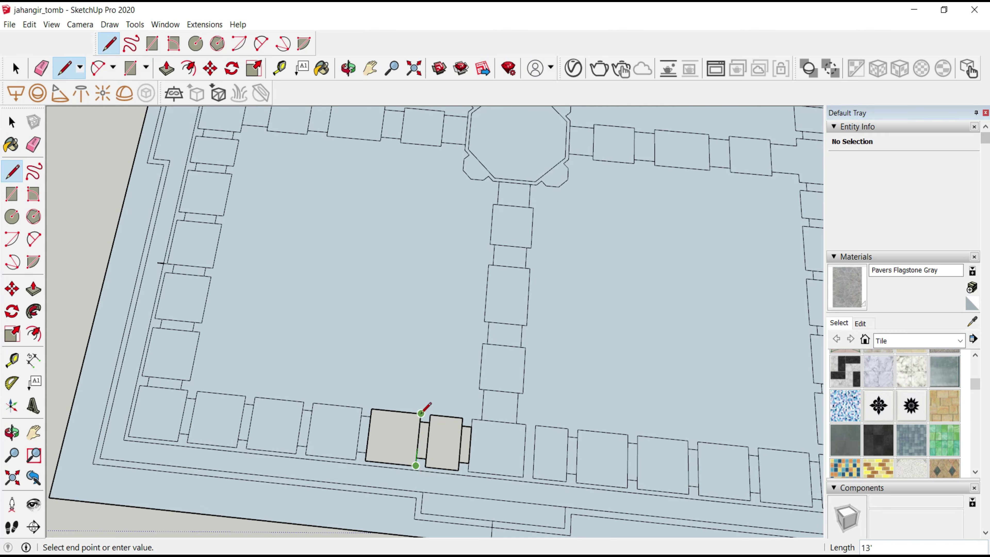
scroll(405, 507, down, 4)
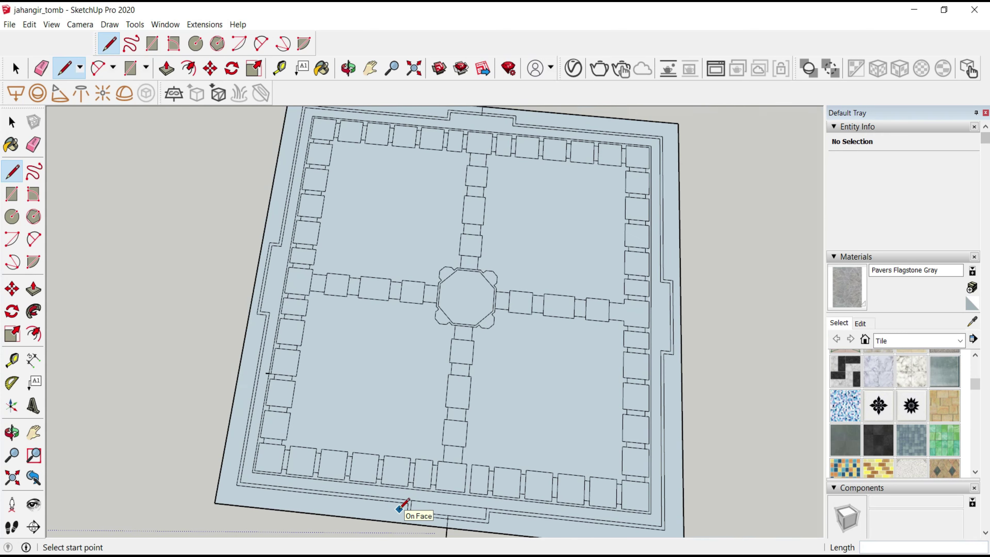
scroll(400, 508, down, 2)
key(space)
scroll(441, 264, up, 3)
- Select and delete the stray top and bottom edges of the arched wall drawing
scroll(502, 273, up, 3)
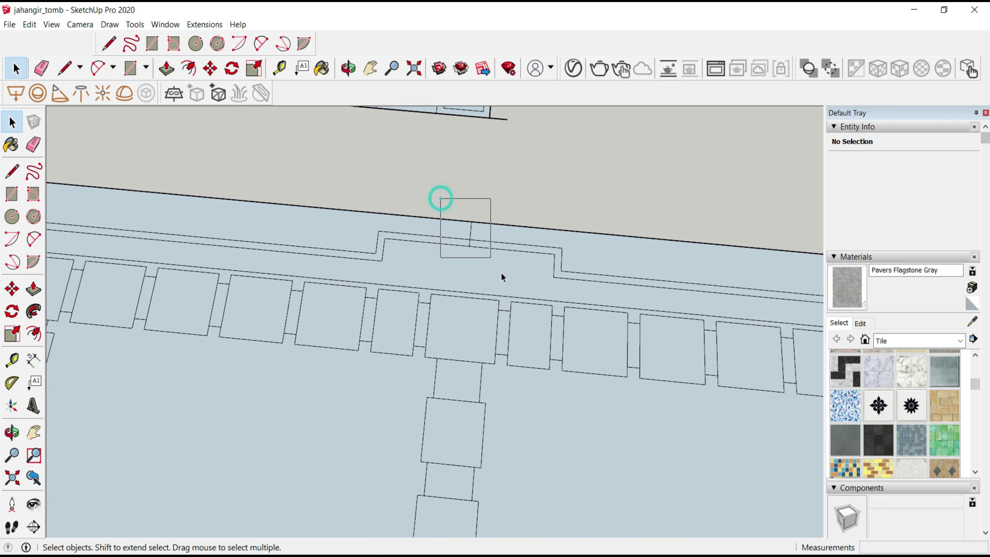
click(462, 221)
key(Delete)
scroll(452, 214, down, 3)
scroll(427, 425, down, 3)
scroll(425, 424, up, 4)
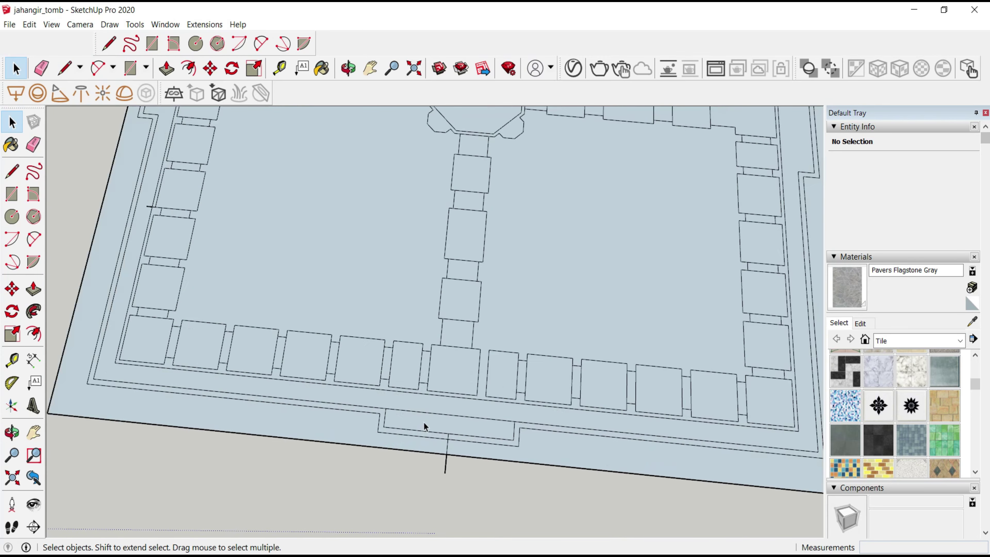
click(461, 416)
key(Delete)
- Erase the stray edge between the gate's right-side panels
scroll(411, 463, down, 3)
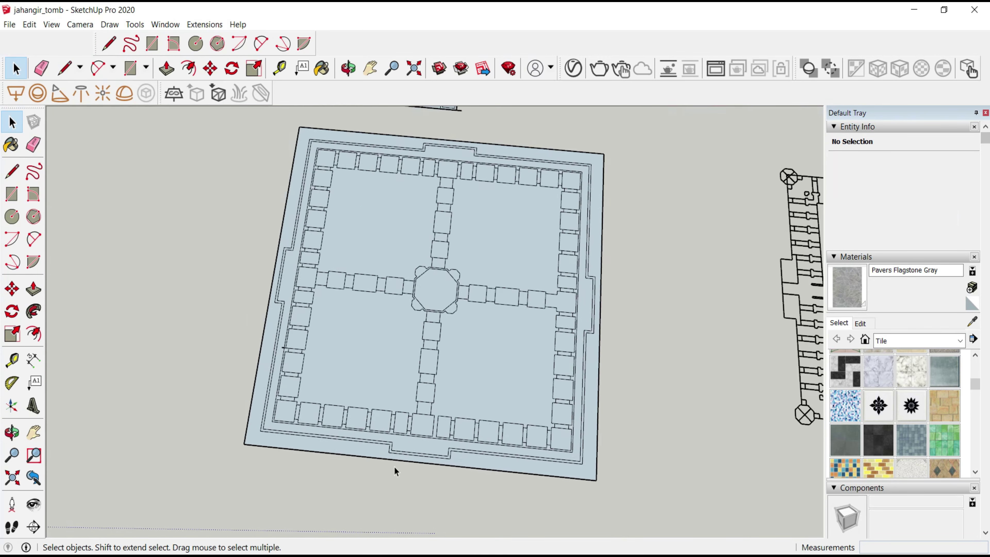
scroll(395, 467, down, 2)
scroll(394, 467, down, 1)
scroll(378, 260, up, 2)
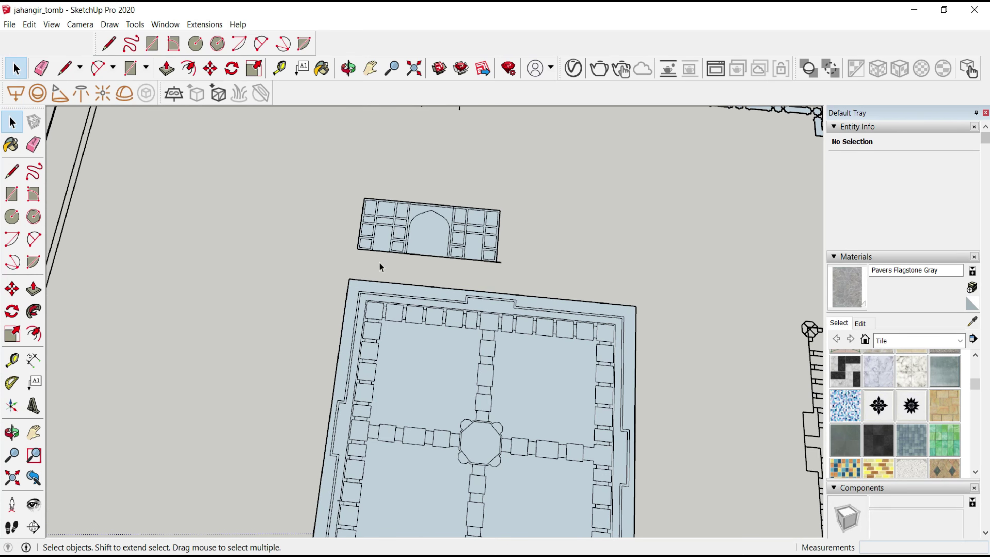
scroll(383, 269, down, 2)
scroll(409, 248, up, 2)
scroll(468, 225, up, 2)
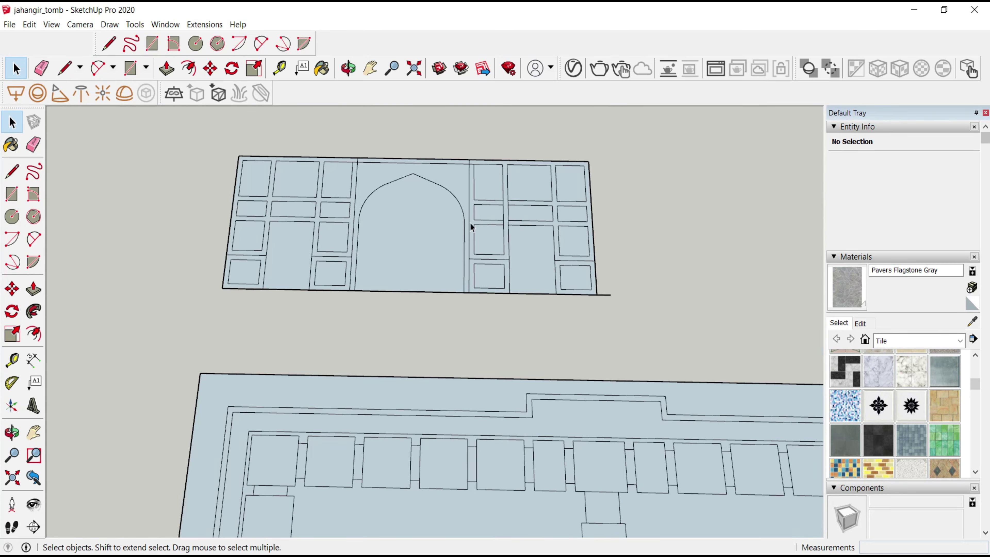
scroll(516, 173, up, 2)
scroll(507, 235, up, 2)
key(e)
click(495, 243)
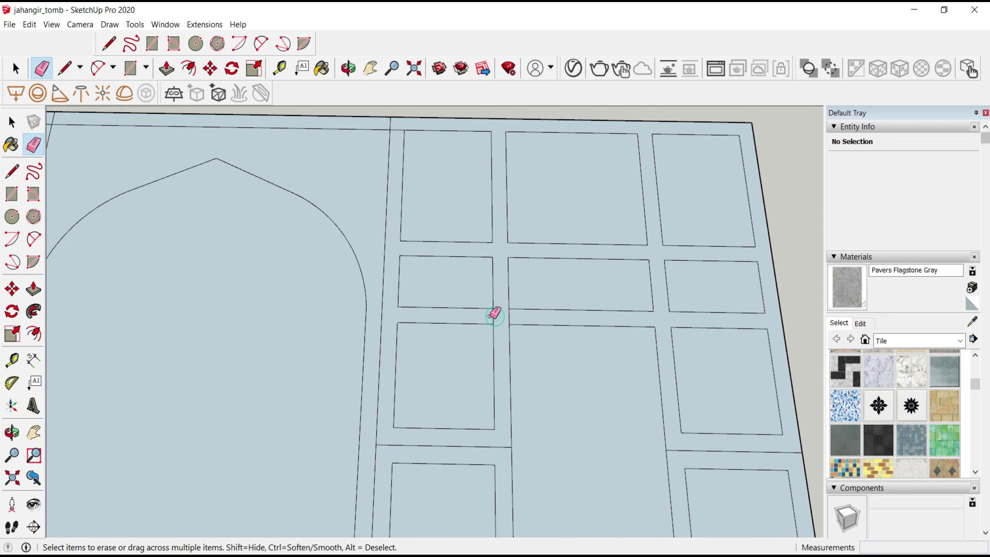
- Zoom over the cleaned arched wall panel and return to the Select tool
scroll(507, 176, down, 3)
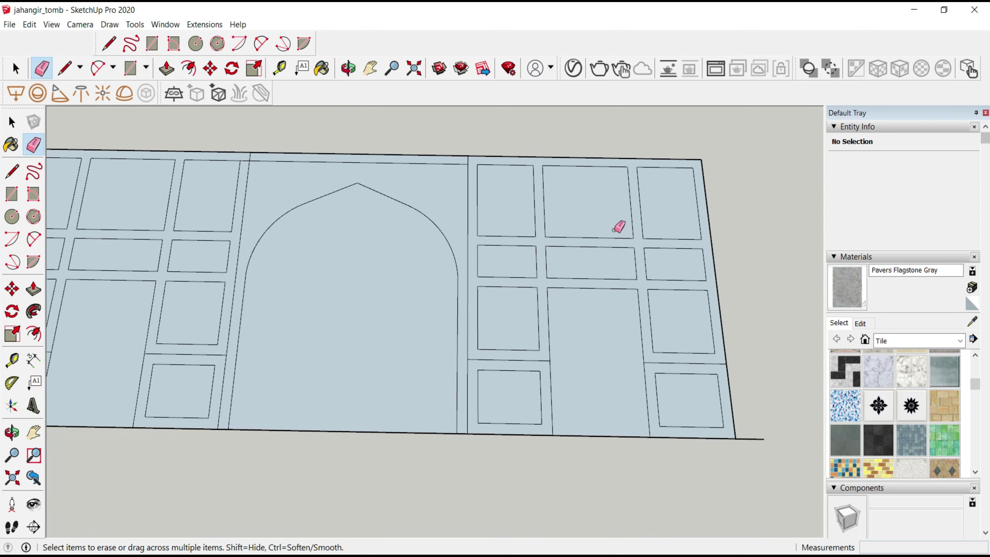
scroll(281, 163, up, 1)
scroll(285, 162, up, 1)
scroll(492, 286, down, 2)
scroll(584, 346, down, 1)
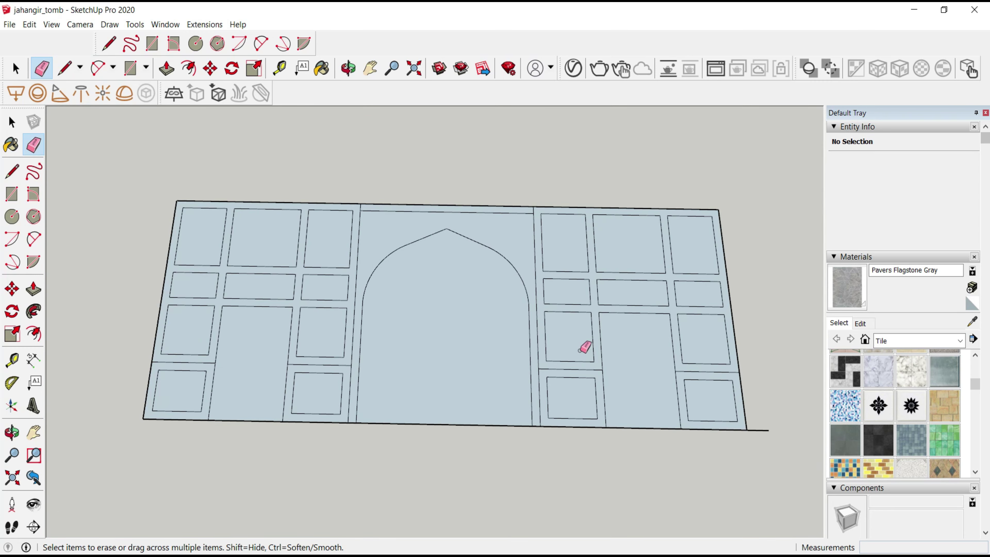
key(space)
scroll(568, 347, down, 2)
scroll(420, 287, down, 2)
scroll(331, 250, down, 1)
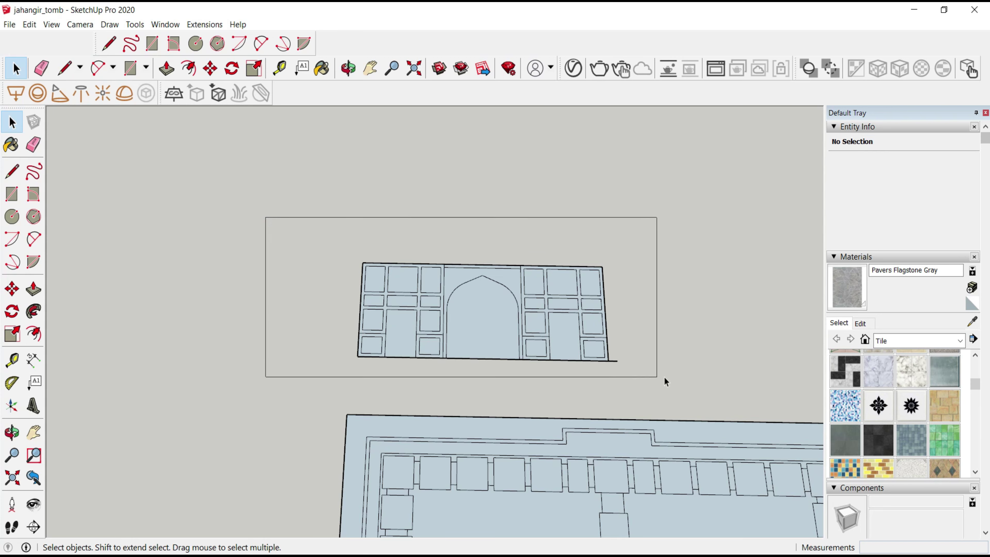
- Make the whole arched panel drawing into a group
drag(664, 377, 666, 382)
right_click(498, 304)
click(560, 389)
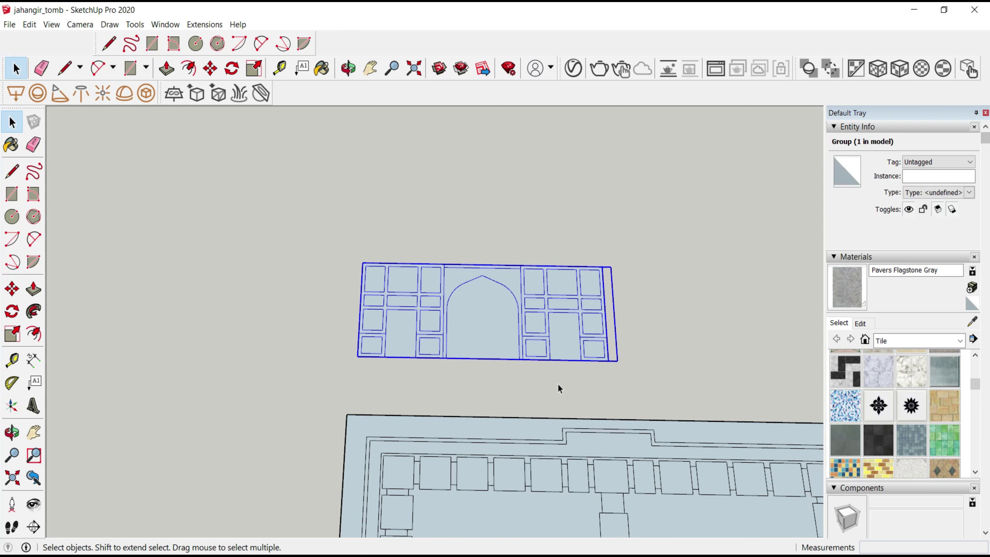
key(space)
double_click(608, 357)
key(e)
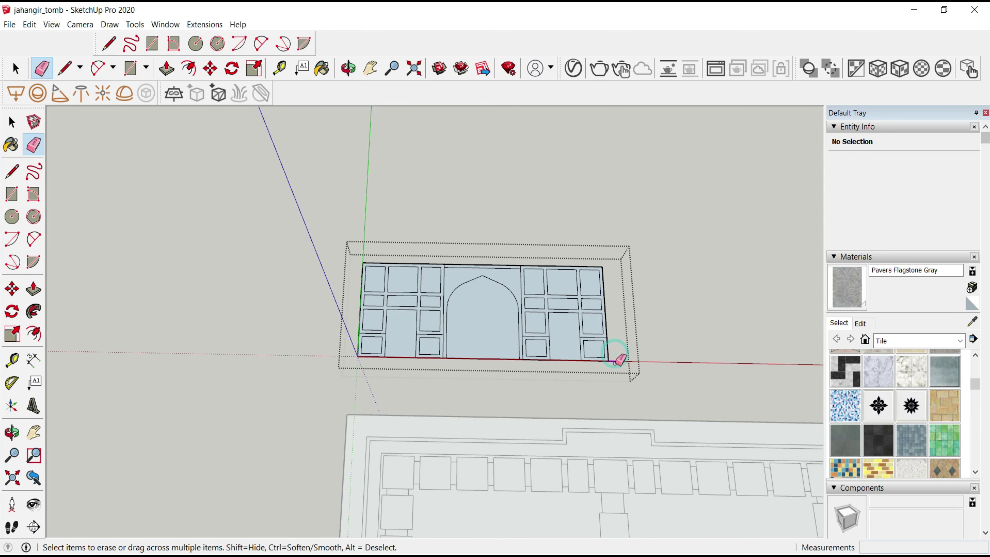
key(Escape)
- Move the panel group by its corner onto the gate plan's front edge
key(m)
scroll(690, 295, up, 2)
click(690, 295)
scroll(542, 287, down, 2)
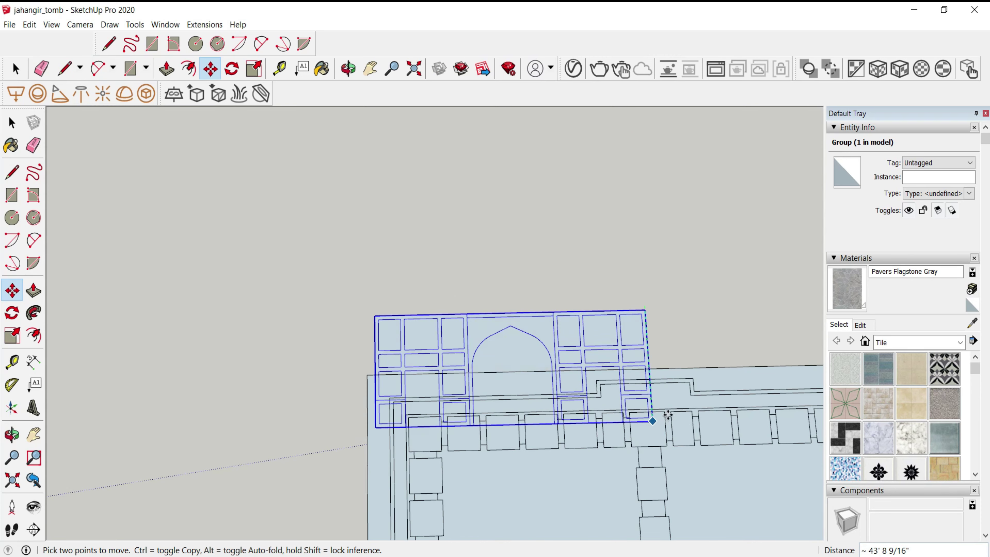
scroll(687, 409, up, 3)
scroll(694, 407, up, 2)
click(703, 409)
scroll(703, 409, down, 2)
- Scale the panel group down from its top-left corner to line up with the plan edge
key(s)
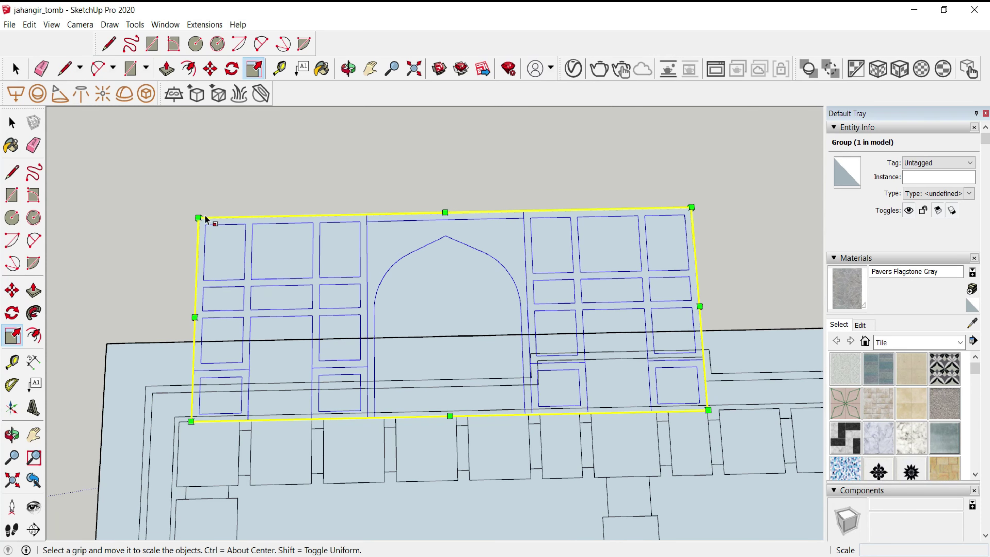
mouse_move(203, 217)
mouse_down()
mouse_move(423, 348)
mouse_move(559, 391)
mouse_move(508, 327)
mouse_up()
scroll(531, 383, up, 3)
scroll(517, 376, up, 2)
scroll(508, 326, down, 3)
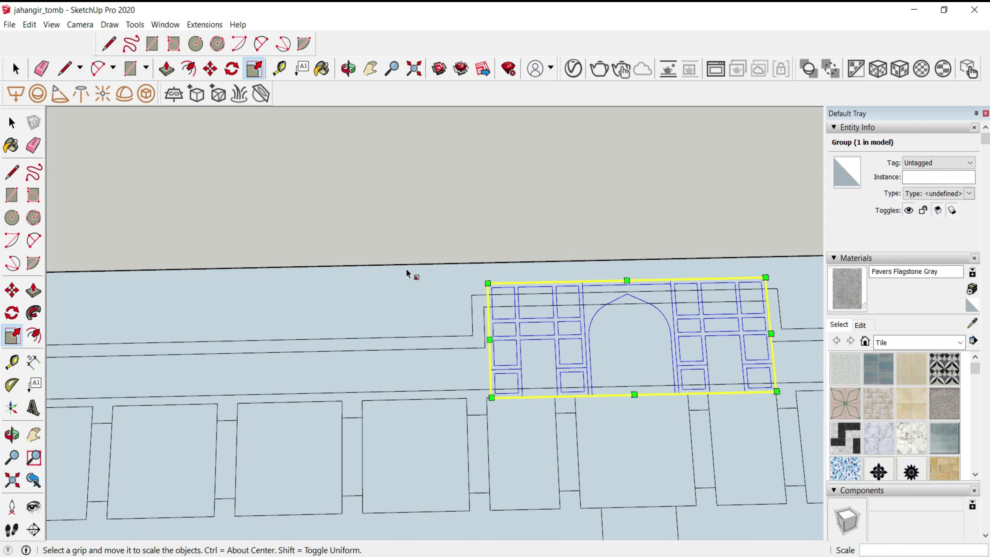
middle_drag(406, 275, 490, 344)
scroll(453, 371, up, 3)
scroll(449, 376, up, 3)
click(446, 376)
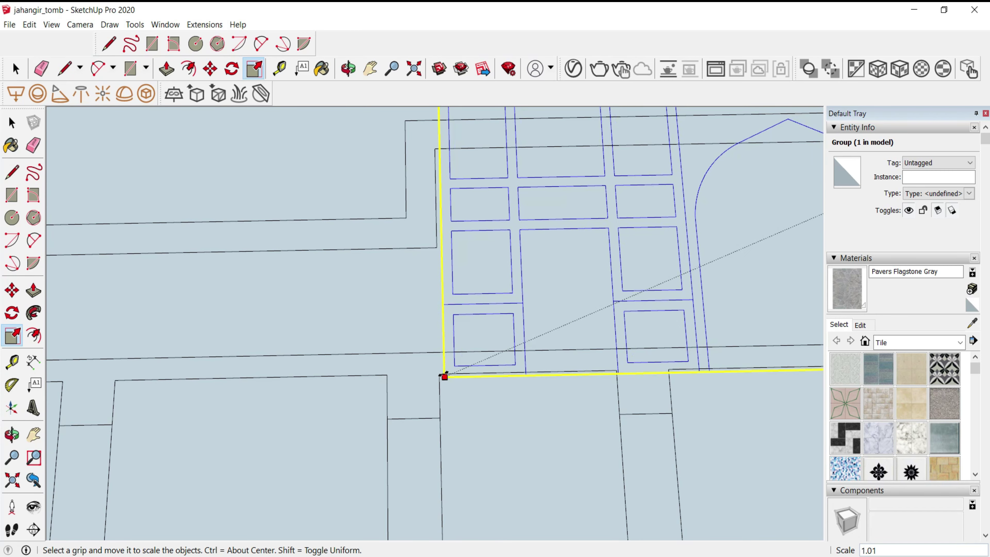
scroll(439, 381, up, 1)
scroll(434, 380, up, 2)
scroll(431, 381, up, 1)
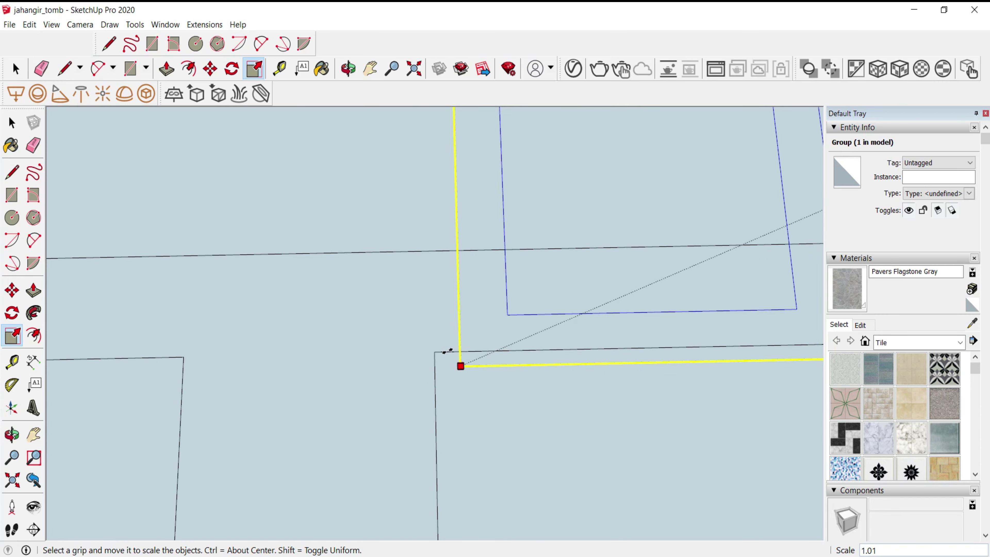
scroll(388, 374, down, 3)
scroll(371, 346, down, 3)
- Narrow the panel group slightly from its left side to fit the plan's front edge
scroll(369, 343, down, 2)
key(space)
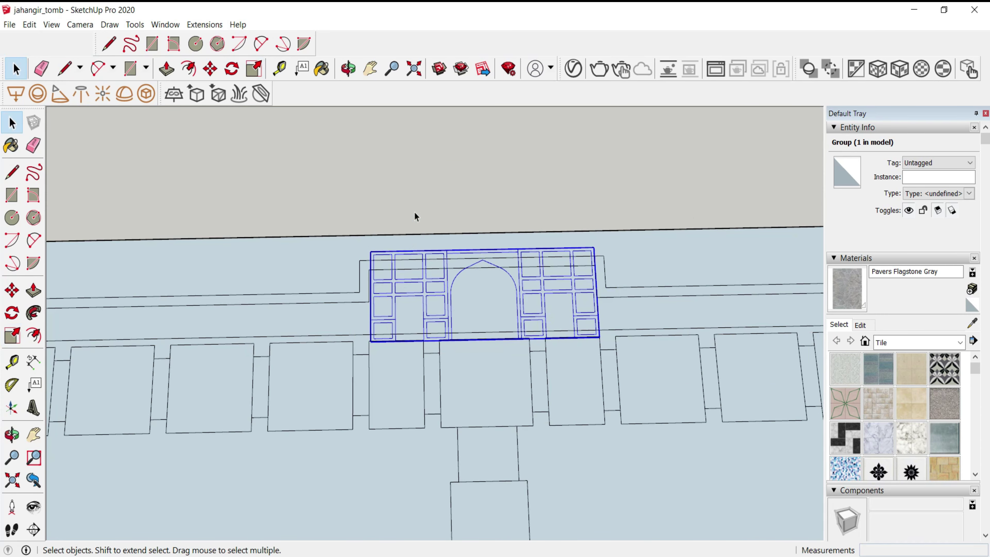
click(476, 294)
click(597, 337)
scroll(598, 337, up, 5)
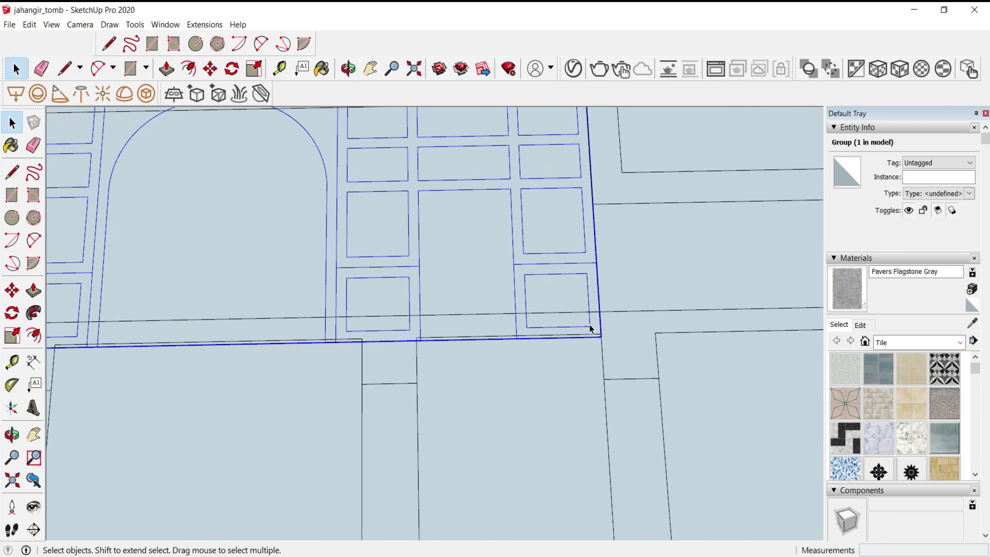
key(m)
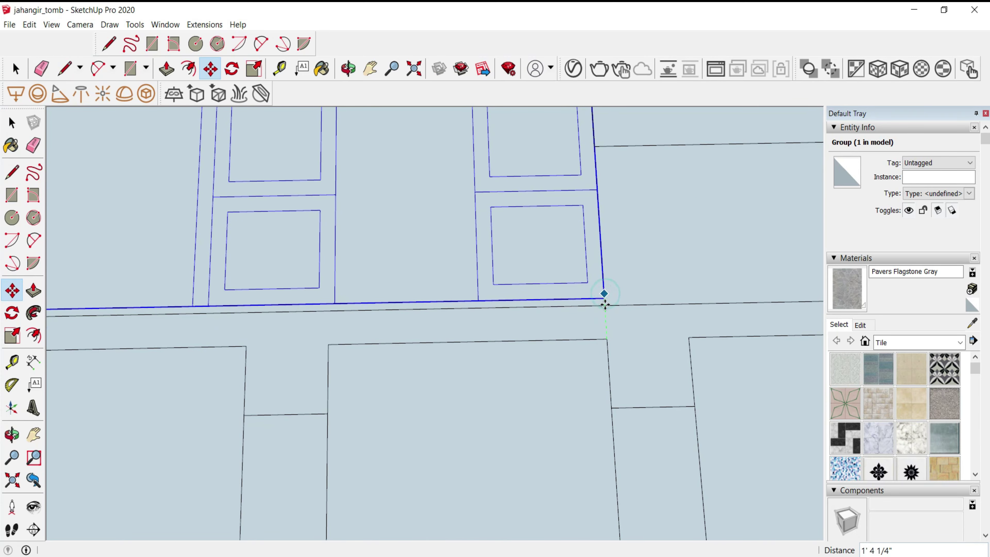
scroll(636, 321, down, 5)
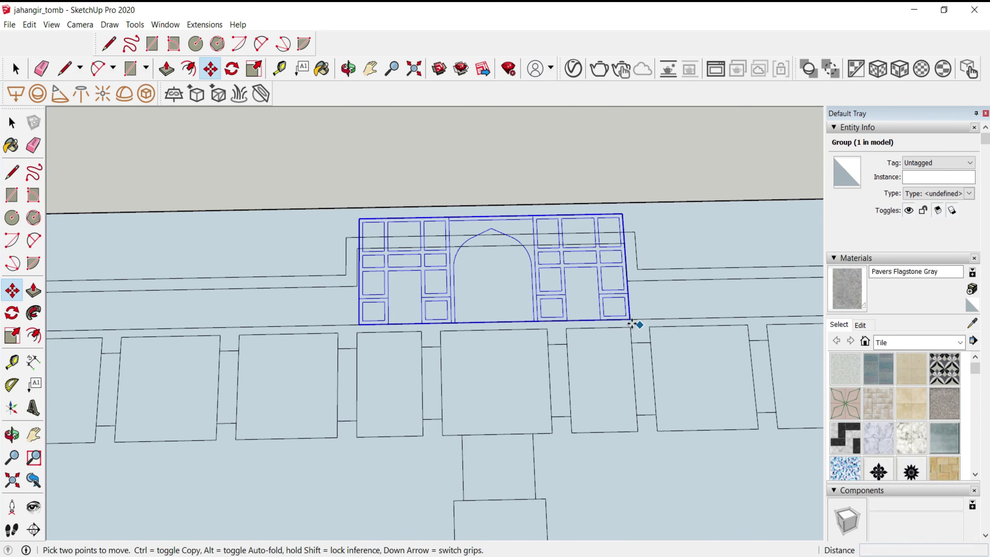
scroll(307, 278, up, 4)
scroll(402, 280, up, 1)
key(s)
drag(390, 256, 387, 257)
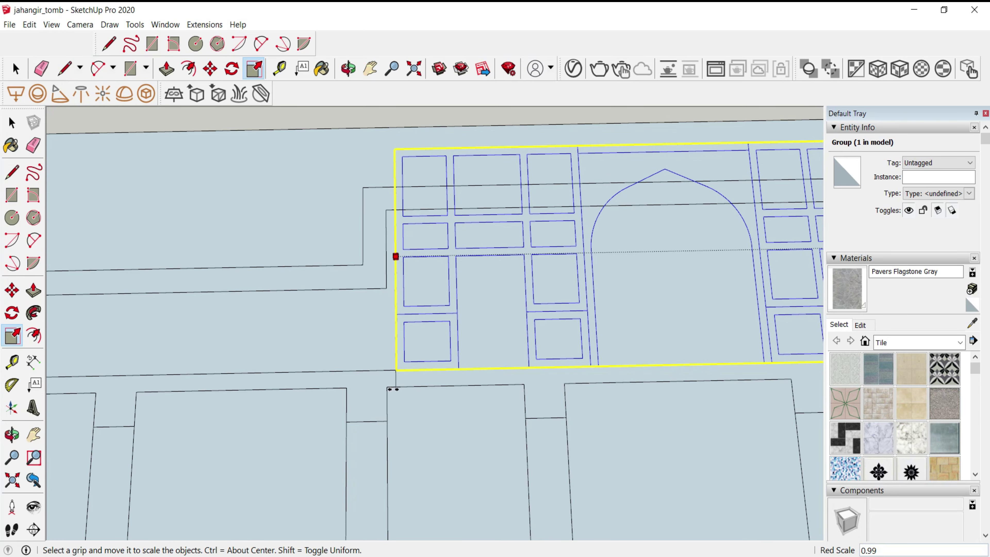
scroll(351, 365, down, 3)
scroll(340, 359, down, 2)
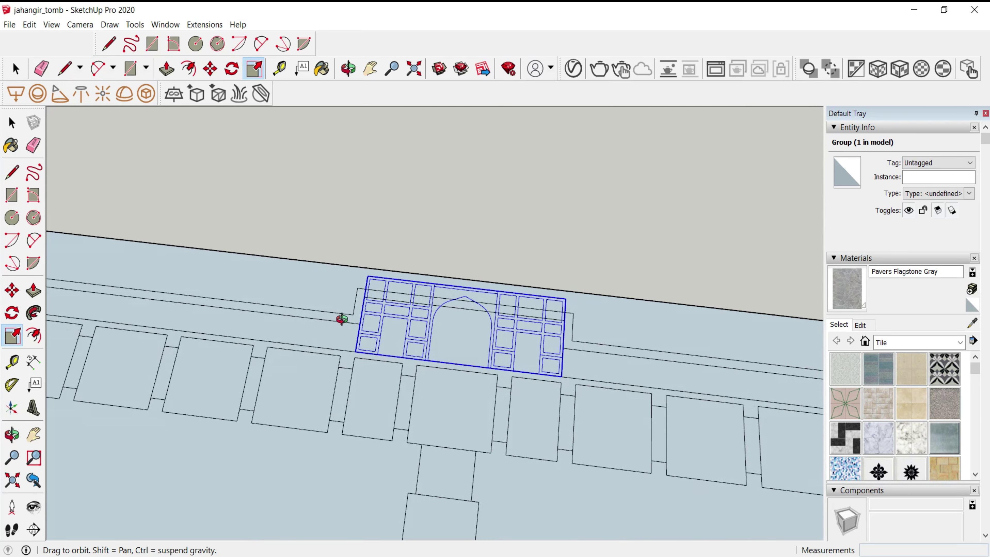
mouse_move(343, 319)
middle_down()
mouse_move(380, 348)
mouse_move(393, 381)
middle_up()
- Draw a vertical guide line on the plan
key(space)
scroll(442, 338, up, 2)
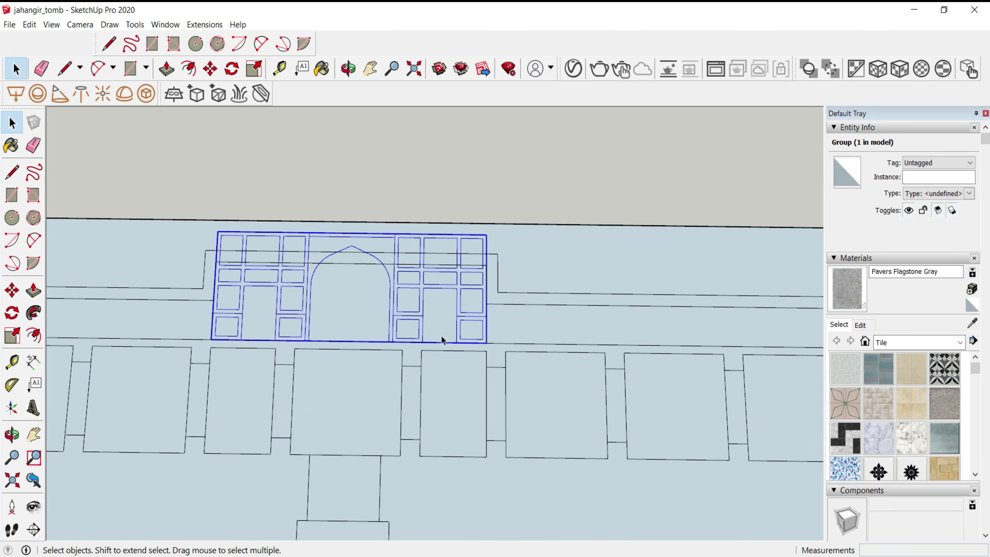
scroll(599, 345, up, 2)
key(l)
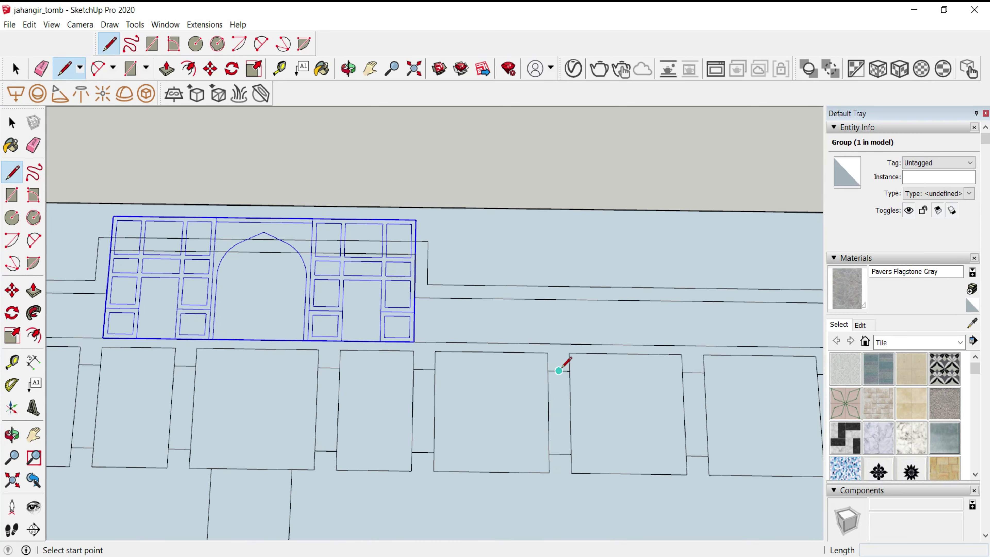
click(680, 237)
key(space)
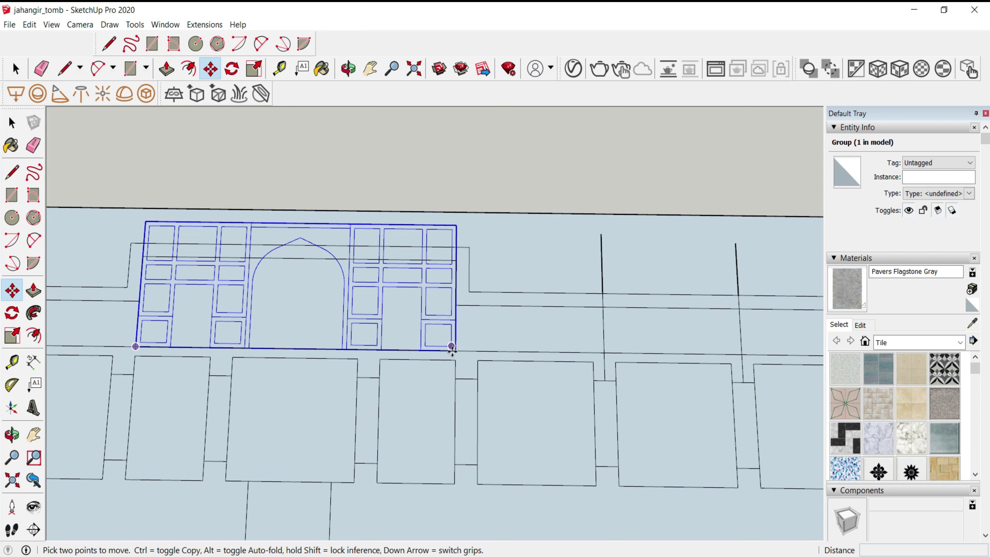
- Copy the panel group above the plan and open the copy for editing
key(ctrl)
click(452, 346)
scroll(520, 237, down, 3)
click(519, 238)
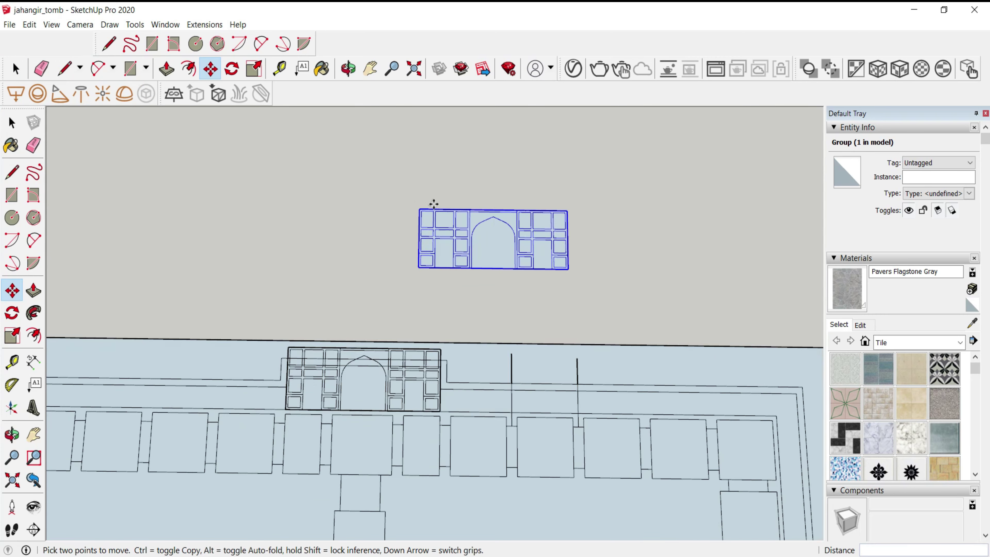
key(space)
scroll(478, 233, up, 4)
double_click(477, 233)
key(l)
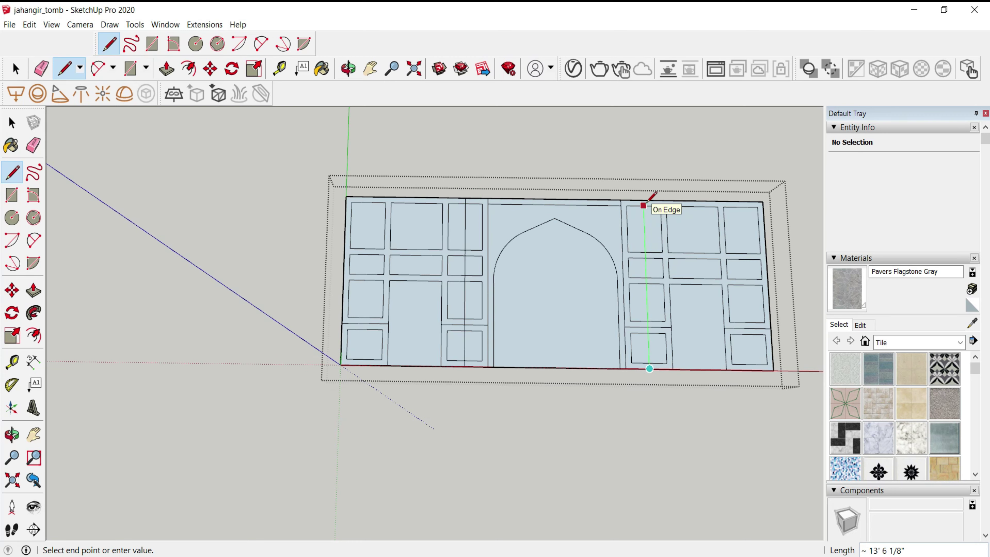
- Delete the copy's side panels, leaving only the central arch bay
scroll(643, 200, down, 2)
key(space)
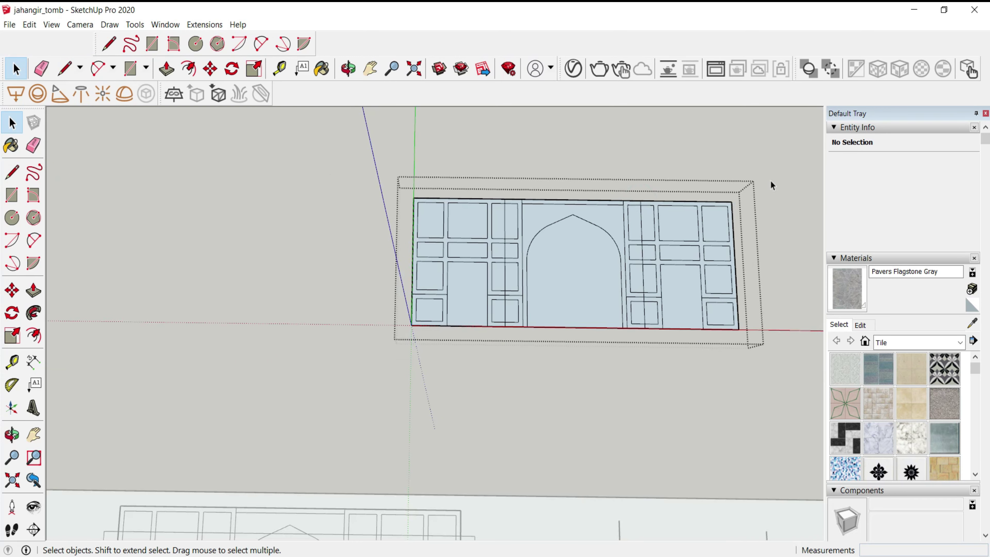
drag(652, 376, 650, 374)
key(Delete)
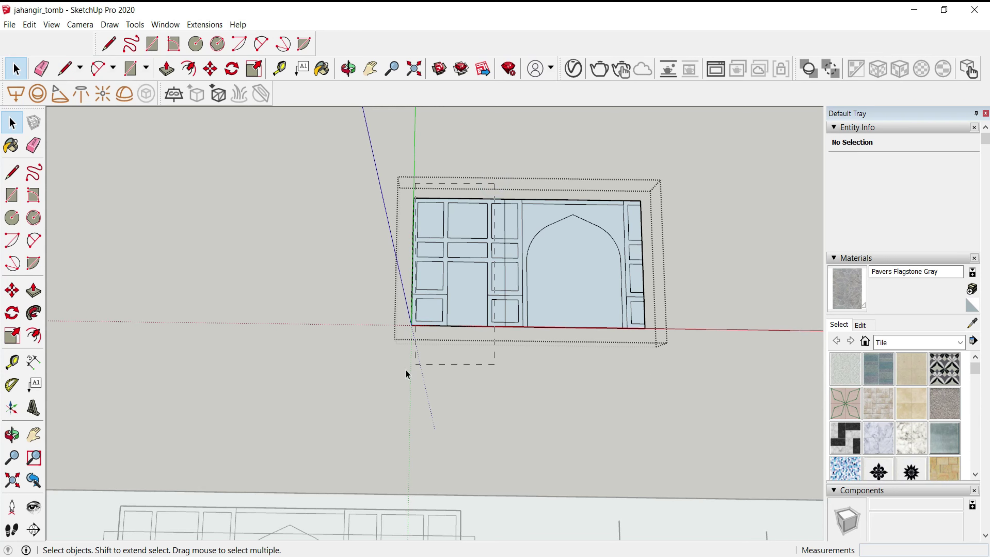
scroll(405, 374, down, 2)
key(Escape)
- Move the arch-bay copy by its bottom-right corner onto the plan's front edge
scroll(520, 235, down, 3)
scroll(570, 264, up, 1)
key(m)
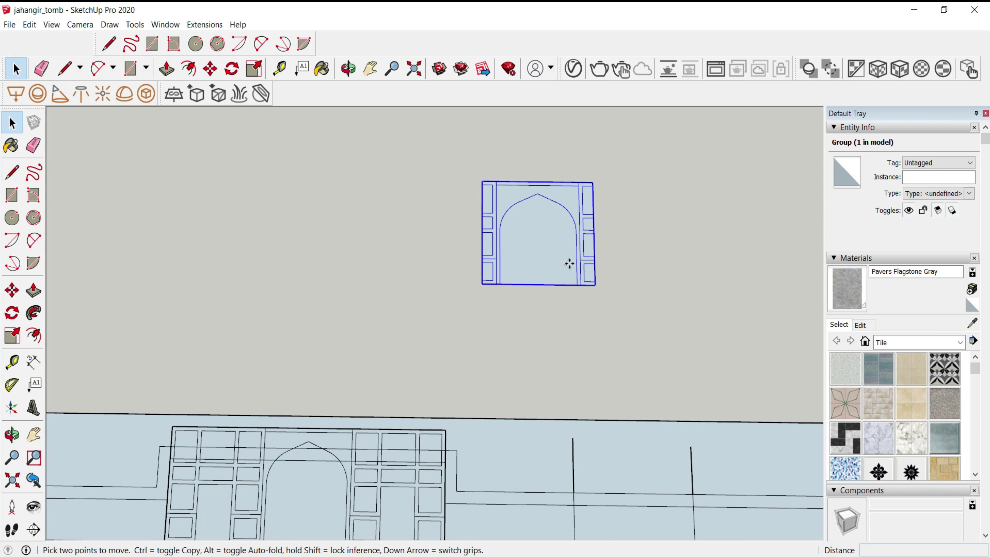
click(595, 284)
scroll(588, 359, down, 1)
scroll(652, 434, up, 3)
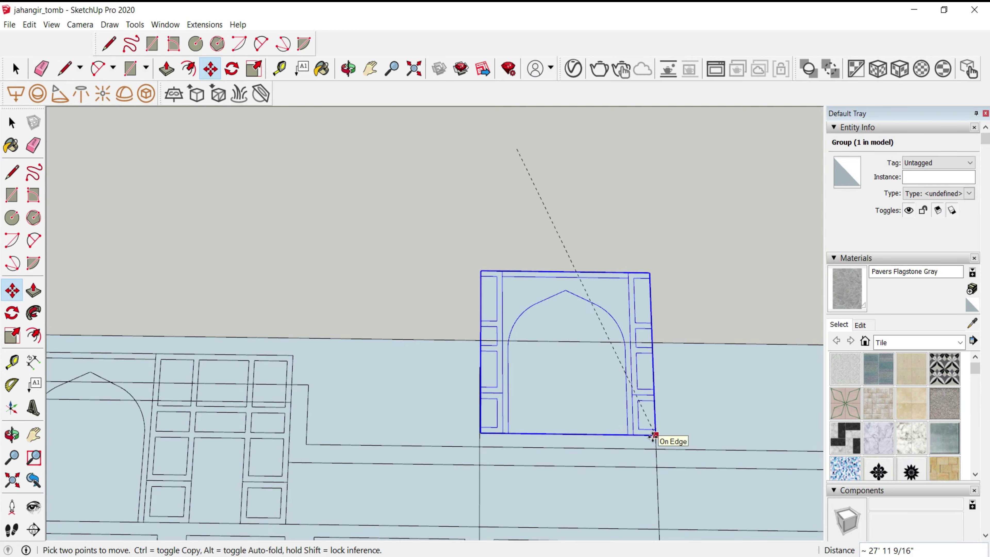
click(653, 443)
scroll(507, 394, up, 3)
- Scale the arch copy's width to fit the plan, then start a small rectangle beside it
key(s)
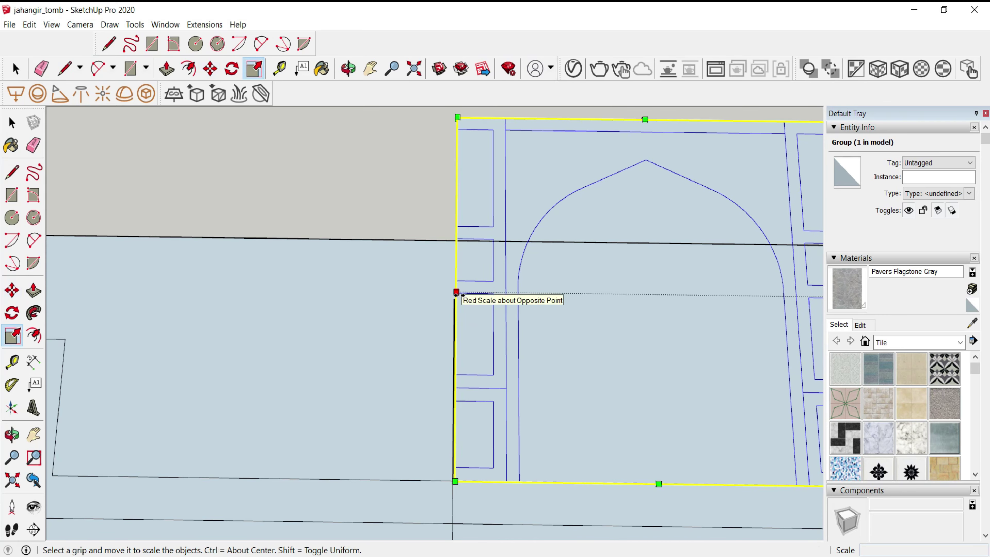
click(457, 293)
scroll(400, 283, up, 2)
scroll(400, 277, down, 4)
scroll(424, 318, down, 1)
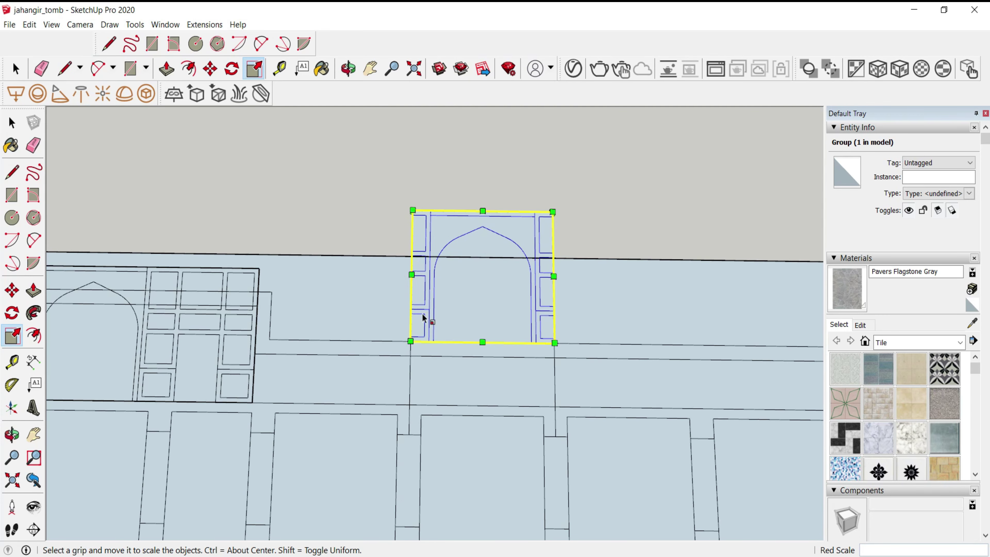
mouse_move(425, 318)
middle_down()
mouse_move(420, 292)
mouse_move(630, 221)
middle_up()
key(r)
click(620, 224)
- Finish the small rectangle and extrude it into a box
click(681, 269)
key(p)
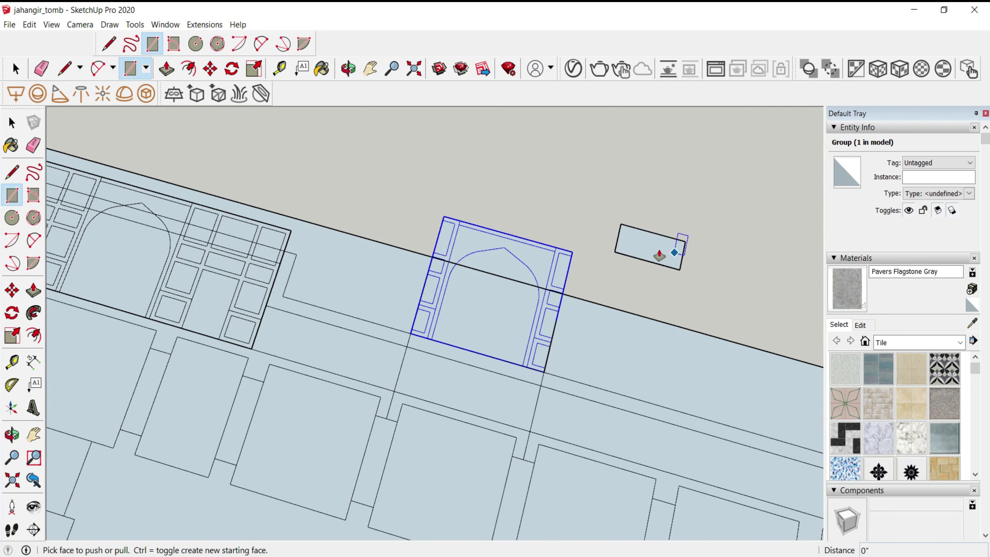
click(660, 255)
click(648, 221)
key(space)
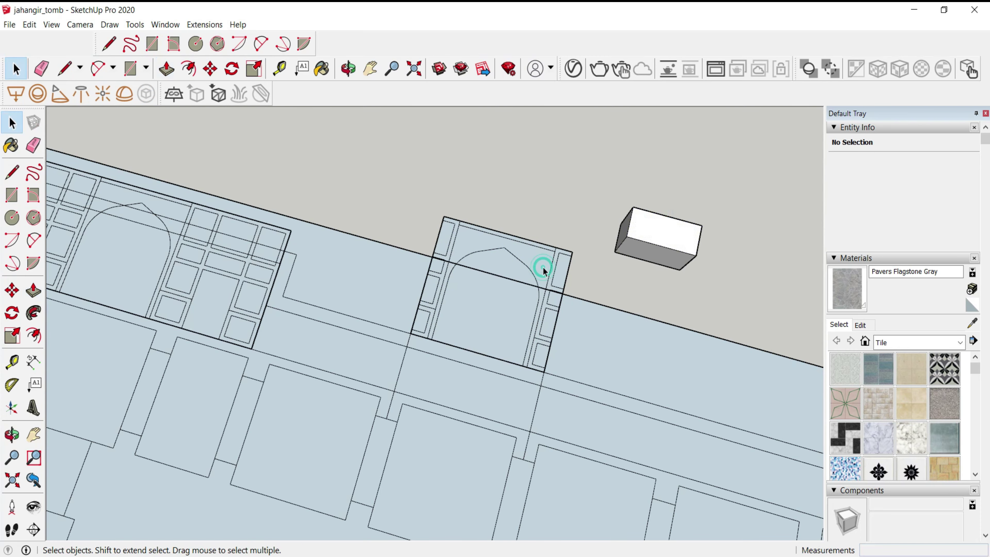
- Rotate the arch tile group 90° upright about the box's corner
click(544, 270)
click(232, 69)
mouse_move(186, 115)
middle_down()
mouse_move(504, 283)
mouse_move(702, 357)
mouse_move(501, 264)
middle_up()
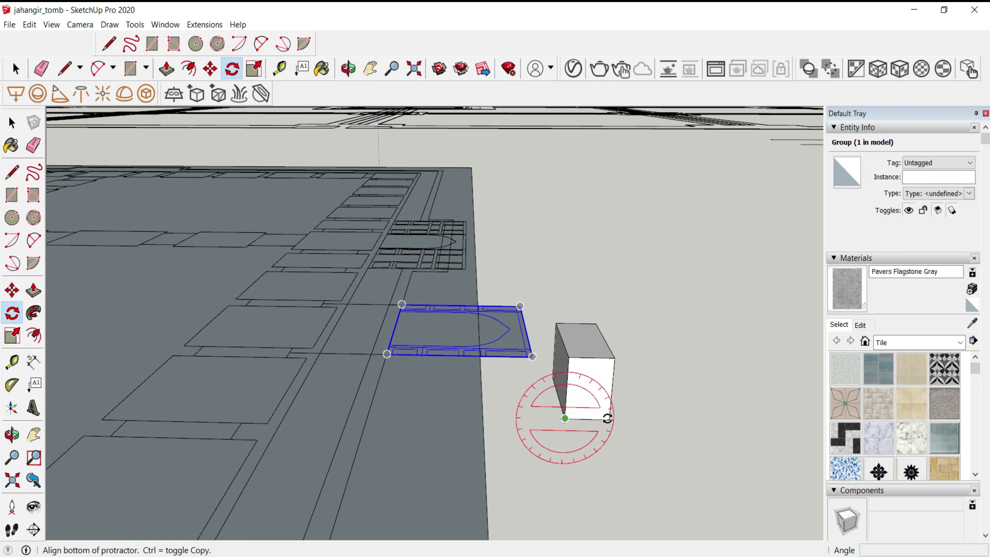
click(608, 419)
text(90)
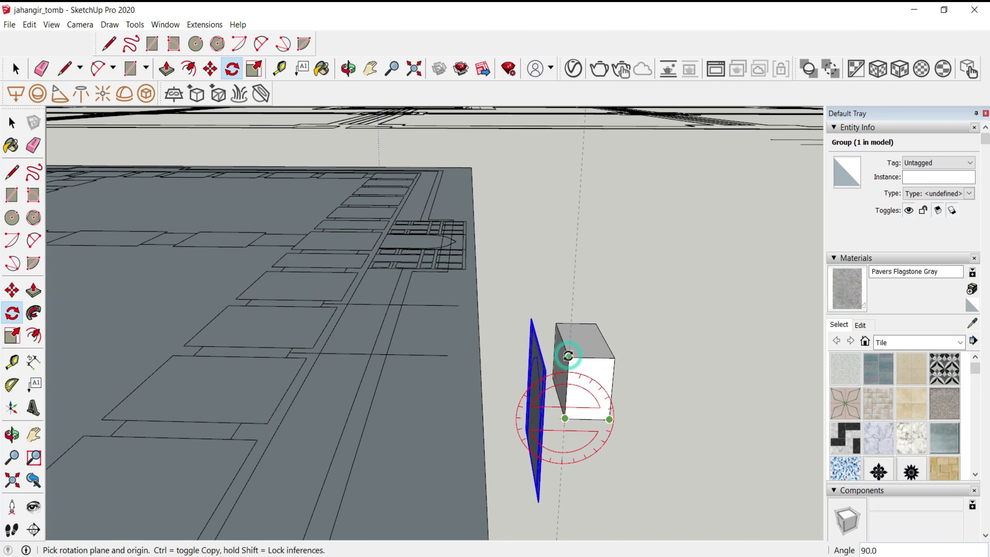
click(568, 355)
- Move the upright arch panel to its new spot on the wall
key(m)
mouse_move(381, 349)
middle_down()
mouse_move(527, 387)
mouse_move(597, 342)
mouse_move(526, 386)
mouse_move(364, 385)
mouse_move(402, 407)
mouse_move(615, 412)
mouse_move(512, 348)
middle_up()
scroll(596, 342, up, 3)
scroll(512, 349, down, 3)
scroll(512, 349, up, 2)
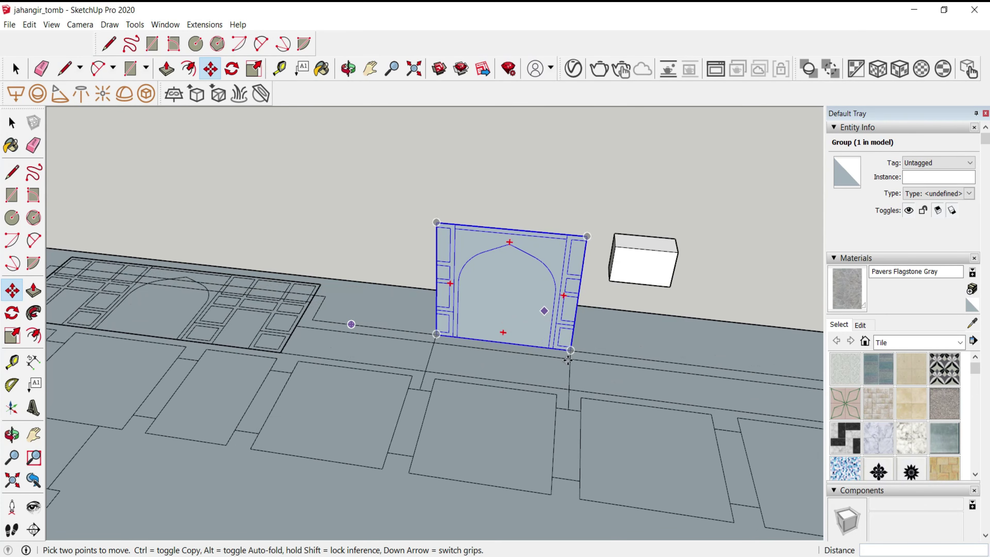
scroll(569, 345, up, 2)
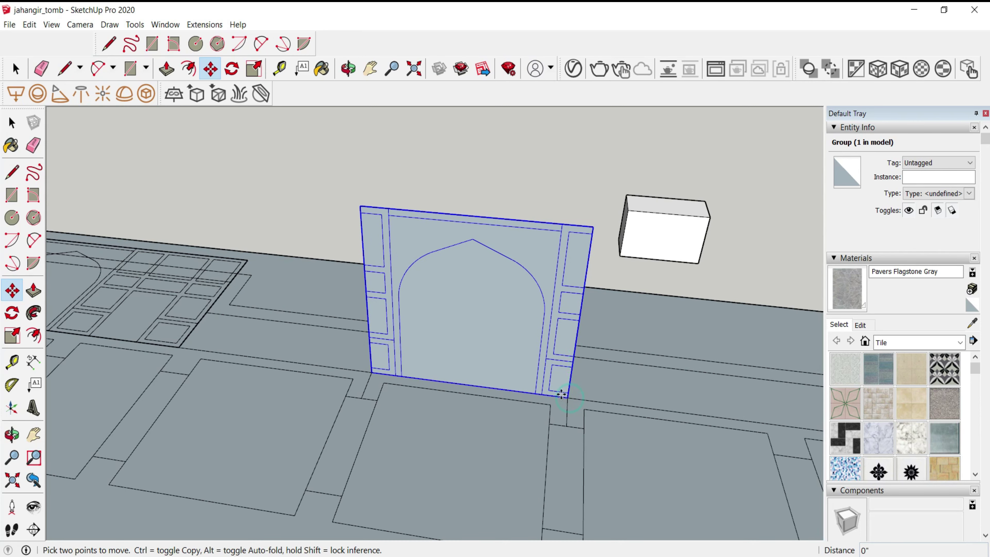
click(525, 380)
- Copy the arch panel and place the copy end to end beside the original
key(ctrl)
click(377, 373)
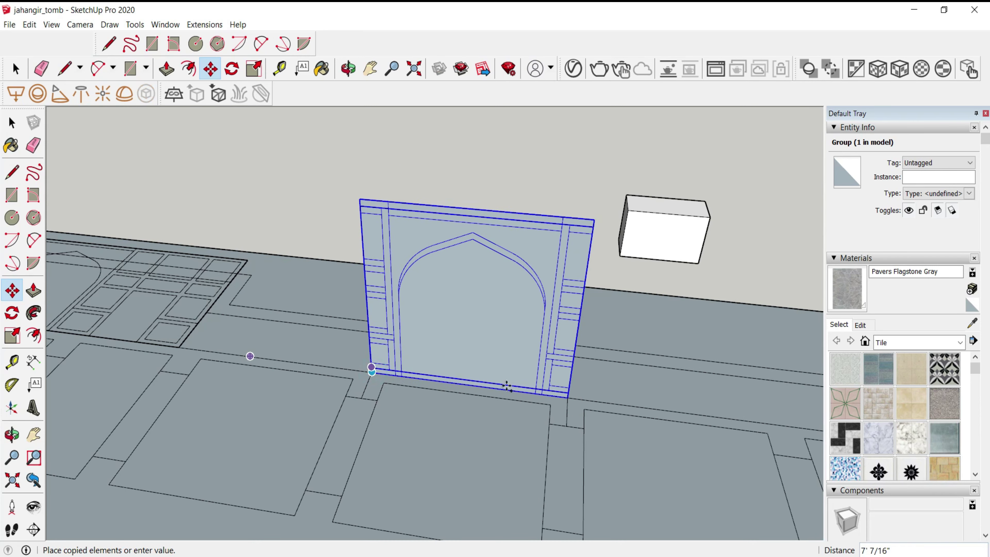
click(564, 398)
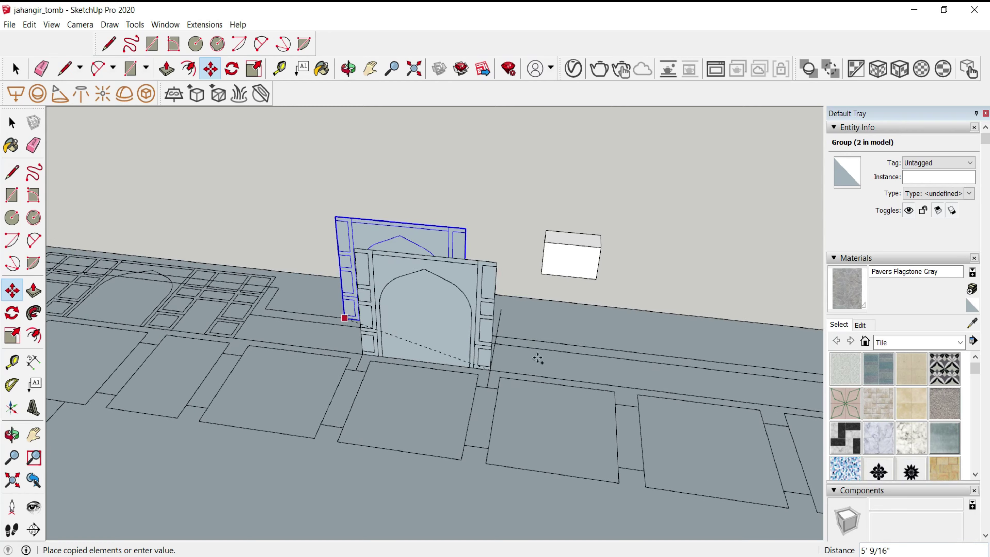
scroll(535, 359, up, 2)
click(655, 392)
mouse_move(447, 312)
middle_down()
mouse_move(122, 231)
mouse_move(129, 328)
middle_up()
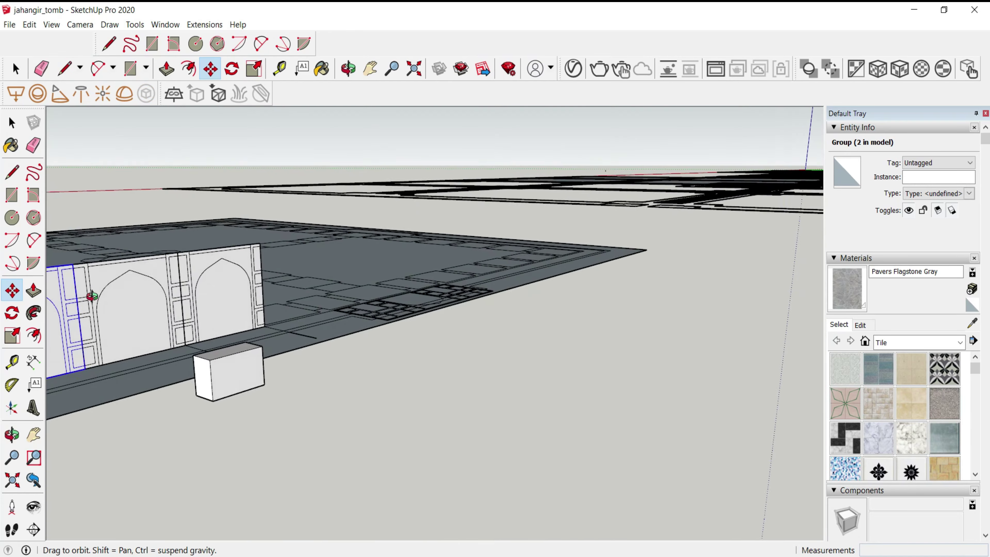
scroll(386, 322, down, 2)
- Orbit around the row of arch panels and the tile grid to inspect them
key(space)
scroll(386, 322, up, 5)
middle_drag(385, 322, 300, 422)
scroll(301, 422, down, 3)
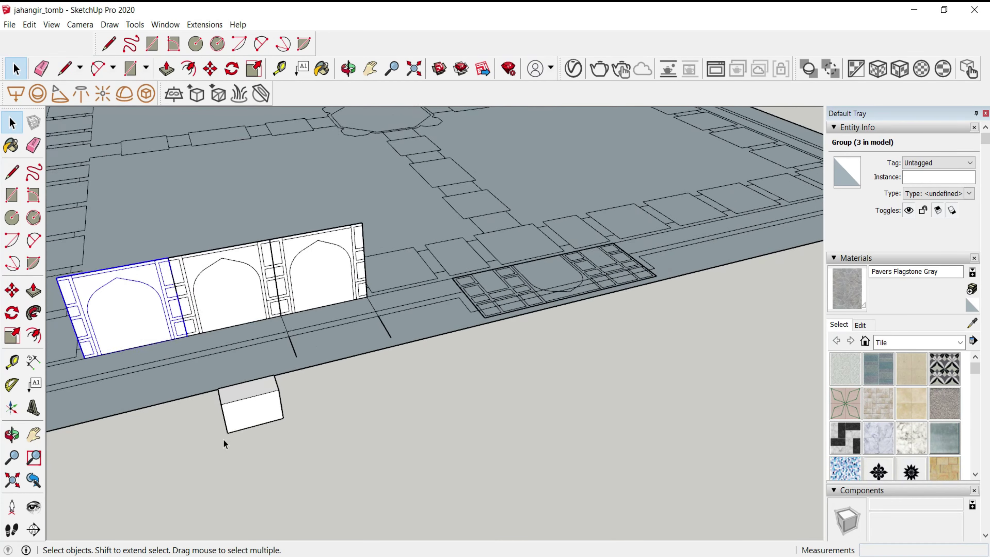
middle_drag(221, 443, 283, 418)
scroll(428, 405, up, 3)
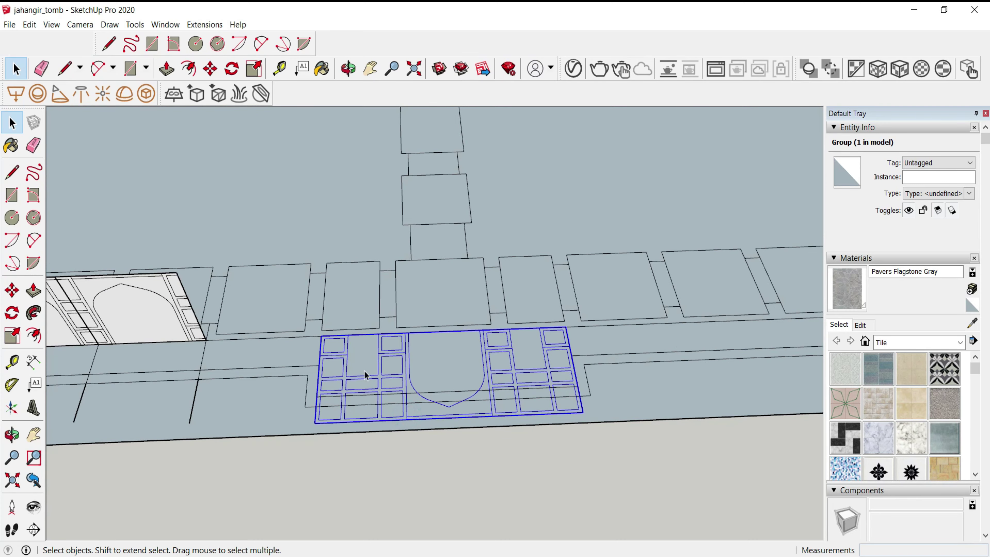
scroll(365, 375, down, 5)
key(s)
key(q)
scroll(143, 327, up, 3)
- Rotate the tile-grid panel 90° upright and drop it near the wall
scroll(144, 316, up, 1)
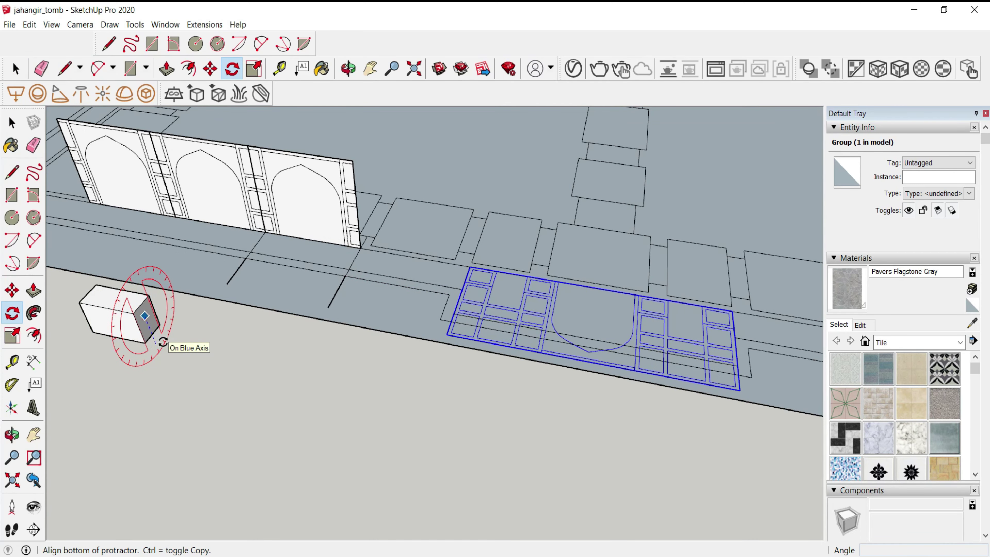
click(172, 375)
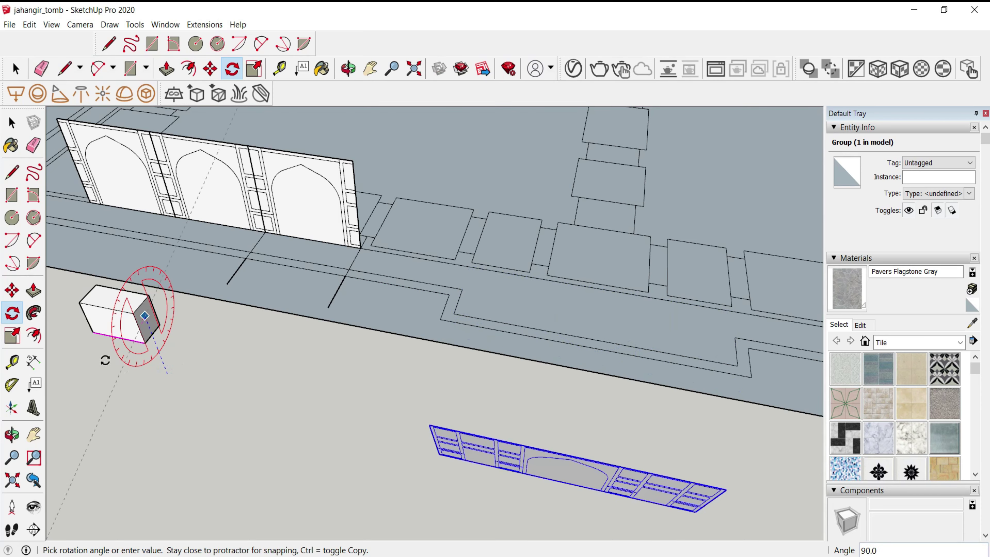
click(110, 342)
key(m)
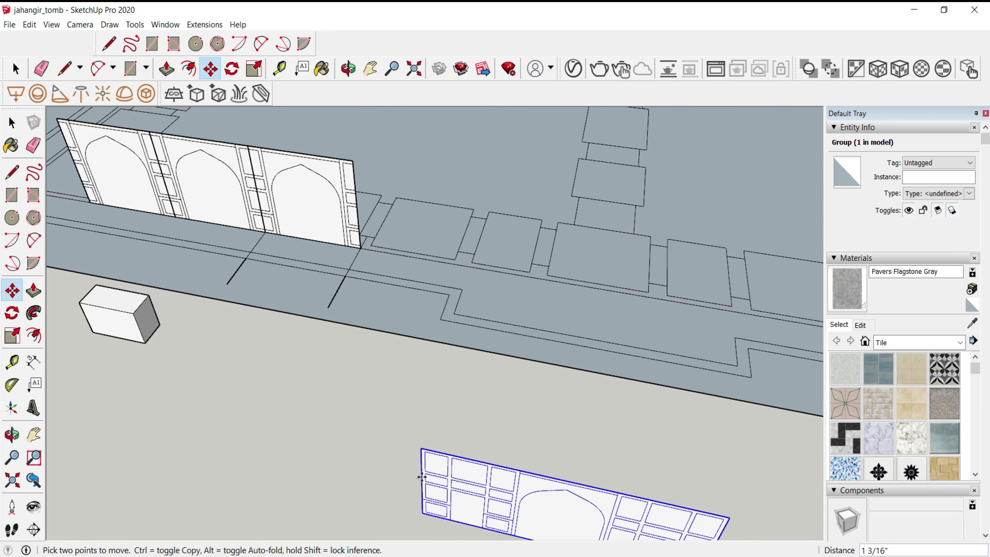
scroll(439, 318, up, 2)
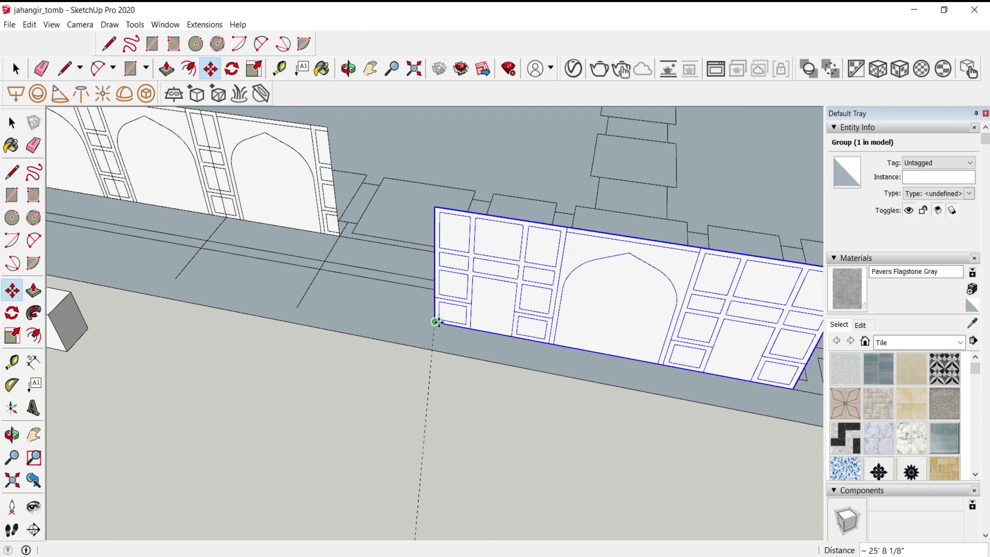
click(436, 321)
- Move the tile-grid panel by its corner to sit against the arched wall
scroll(630, 250, up, 1)
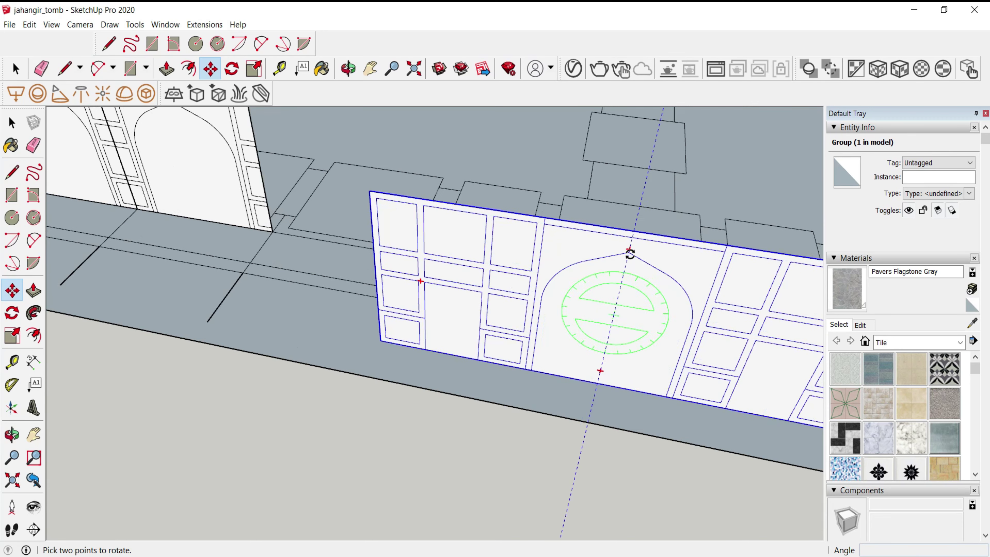
click(525, 375)
scroll(608, 364, down, 3)
scroll(382, 272, up, 3)
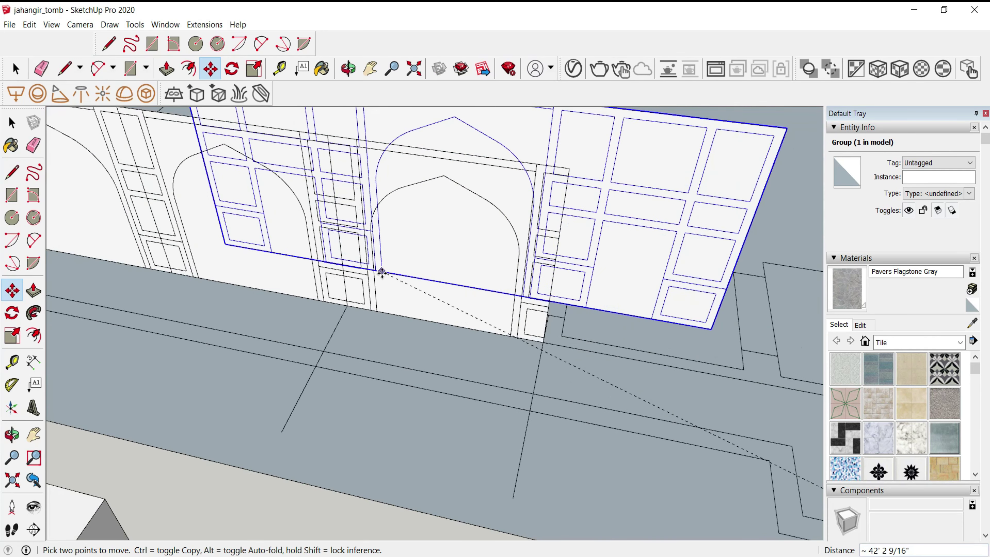
scroll(382, 272, up, 2)
click(373, 334)
scroll(299, 327, down, 2)
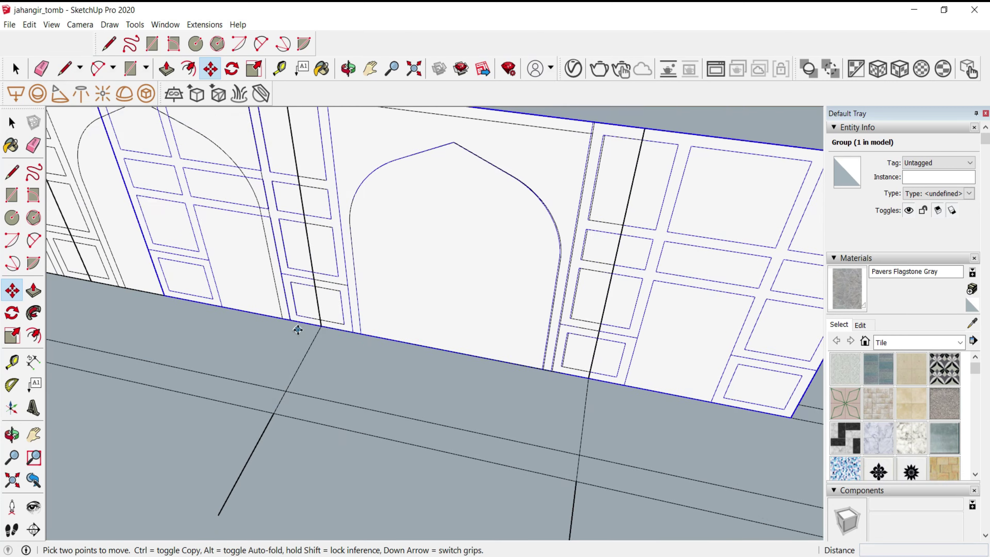
key(s)
scroll(689, 325, up, 2)
scroll(520, 316, down, 2)
scroll(319, 325, down, 3)
- Move the tile-grid panel onto the top border, left of the three-arch wall
scroll(319, 324, up, 3)
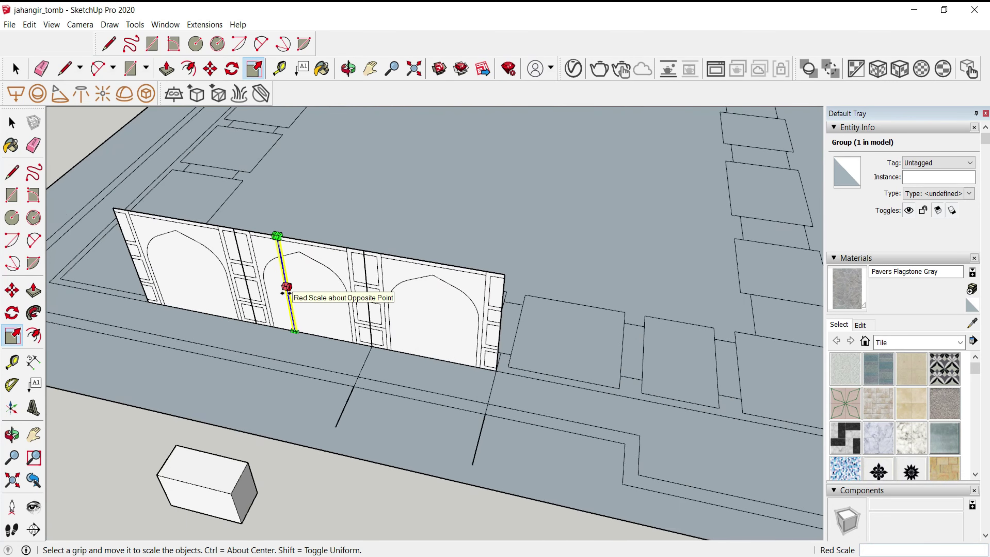
scroll(286, 297, up, 2)
scroll(497, 309, down, 3)
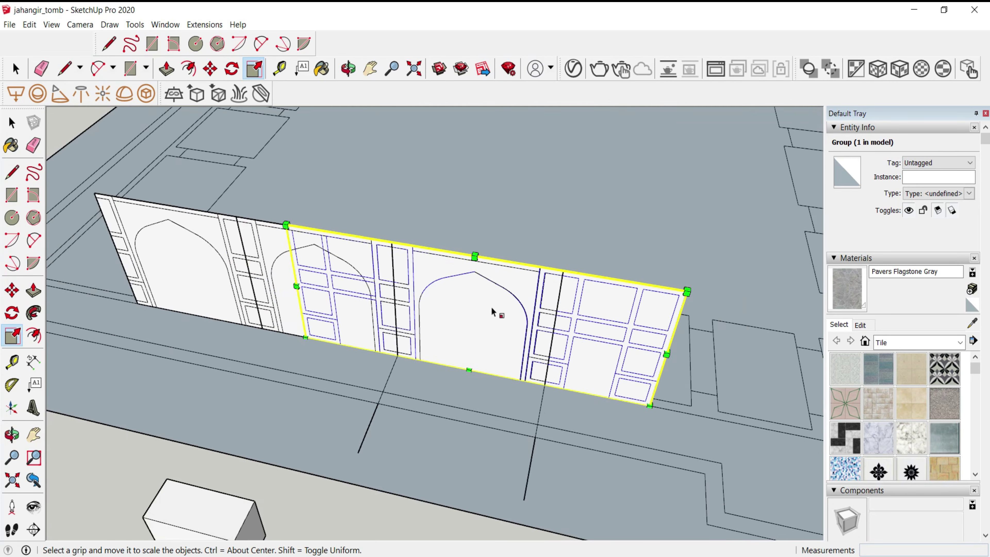
scroll(471, 311, down, 3)
mouse_move(470, 312)
middle_down()
mouse_move(630, 460)
mouse_move(531, 294)
mouse_move(741, 270)
middle_up()
scroll(169, 222, up, 3)
scroll(169, 223, up, 1)
key(m)
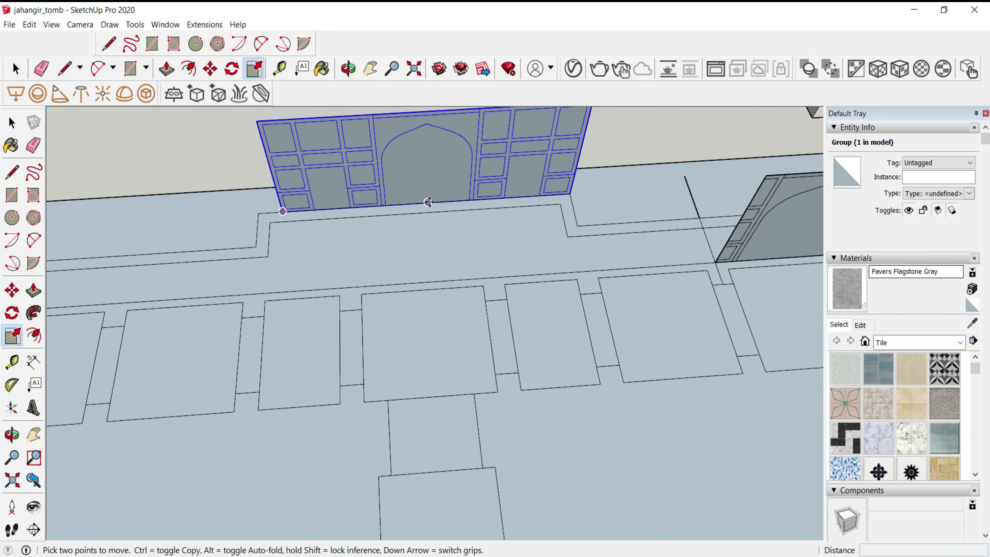
click(428, 197)
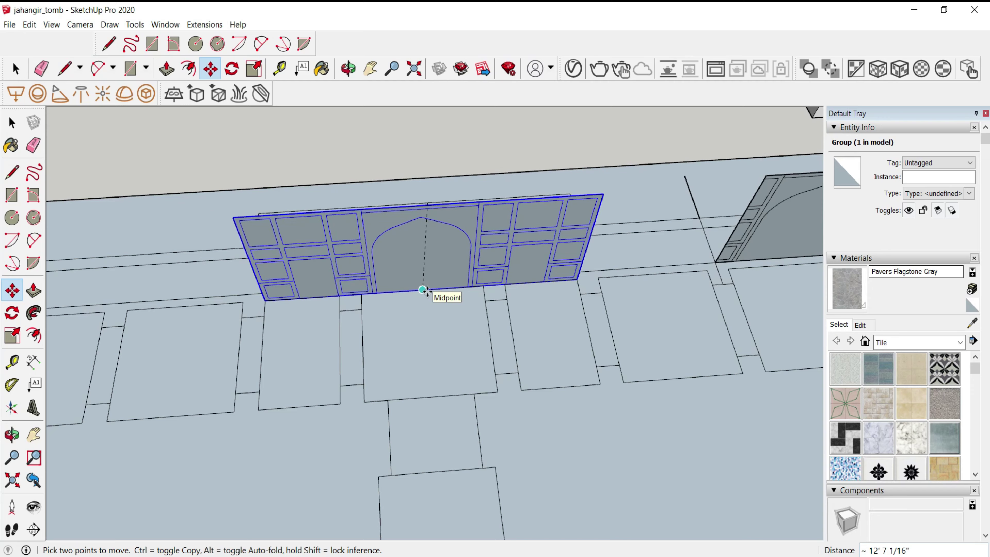
click(423, 290)
- Select a floor tile and orbit to face the arched panel wall
scroll(221, 303, down, 3)
scroll(435, 239, down, 3)
scroll(395, 311, up, 2)
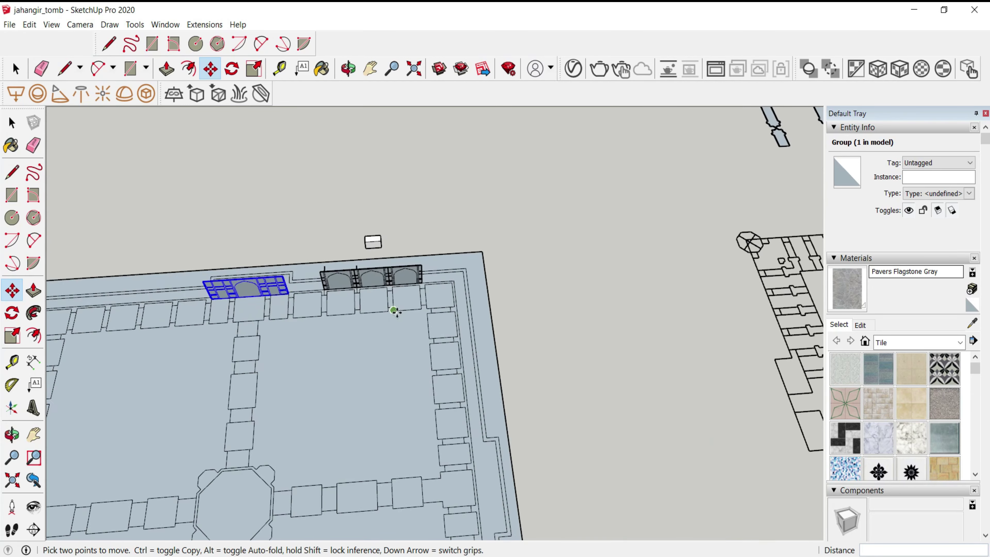
key(space)
click(457, 384)
mouse_move(457, 386)
middle_down()
mouse_move(446, 349)
mouse_move(486, 350)
middle_up()
- Push/pull the arch panel face out into a thick arched wall
scroll(488, 287, up, 2)
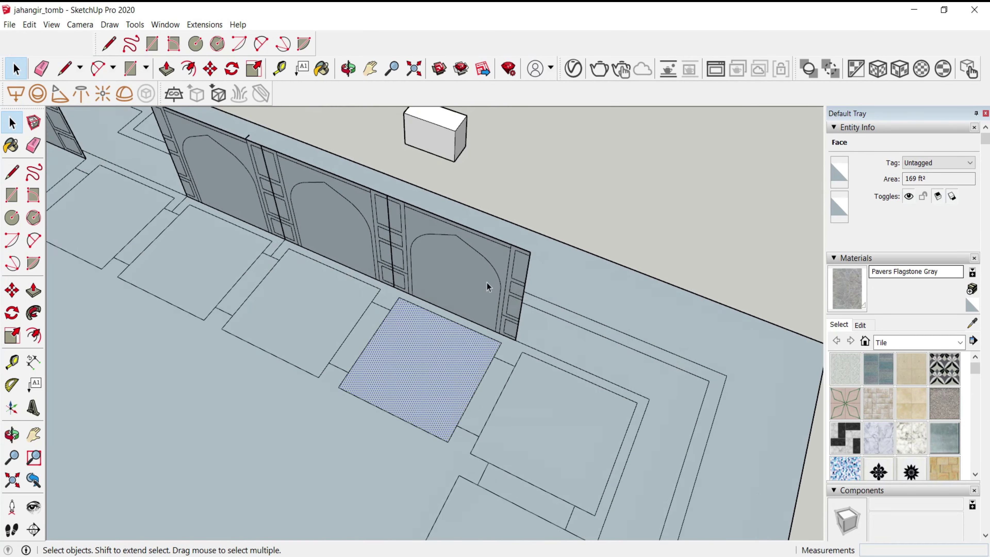
double_click(494, 257)
scroll(458, 287, up, 3)
key(p)
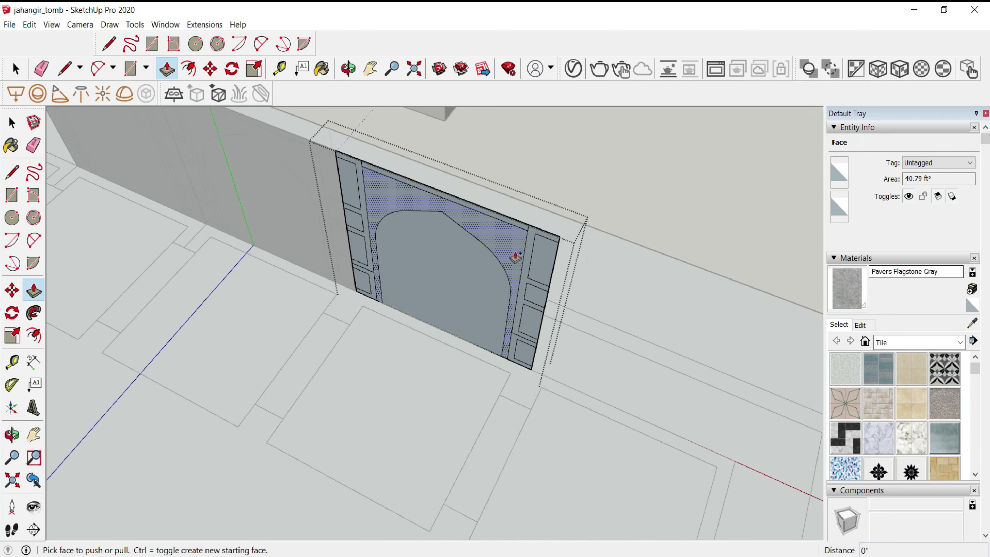
drag(515, 258, 513, 400)
- Orbit around the extruded arch with the Eraser ready to clear stray edges
mouse_move(482, 310)
middle_down()
mouse_move(492, 336)
mouse_move(277, 323)
mouse_move(215, 290)
middle_up()
scroll(398, 250, up, 3)
key(e)
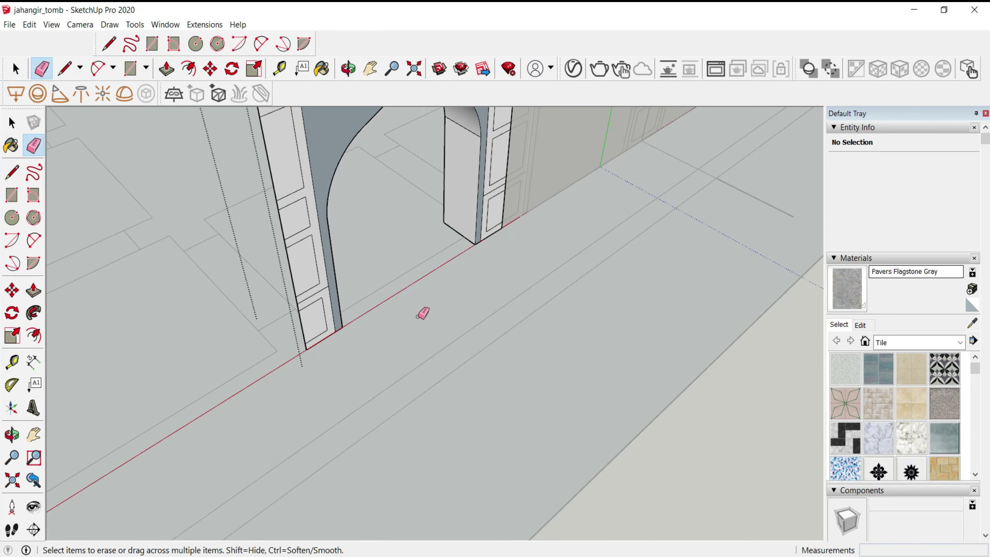
scroll(422, 313, down, 5)
mouse_move(422, 314)
middle_down()
mouse_move(471, 252)
mouse_move(706, 256)
mouse_move(499, 294)
mouse_move(652, 295)
middle_up()
scroll(590, 302, down, 3)
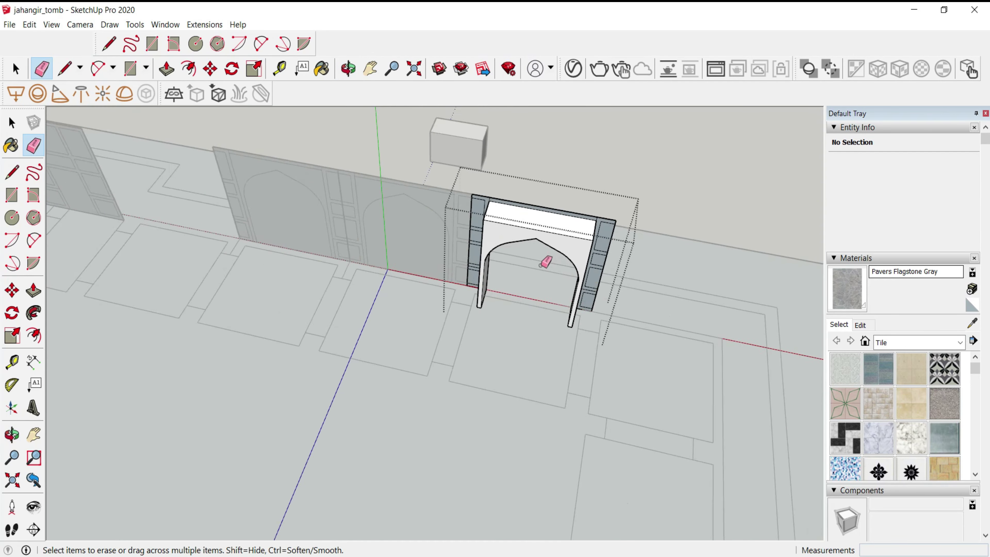
key(space)
scroll(562, 253, up, 2)
mouse_move(574, 247)
middle_down()
mouse_move(393, 217)
mouse_move(524, 236)
middle_up()
- Copy all the arch gateway's geometry off to the upper right
click(537, 237)
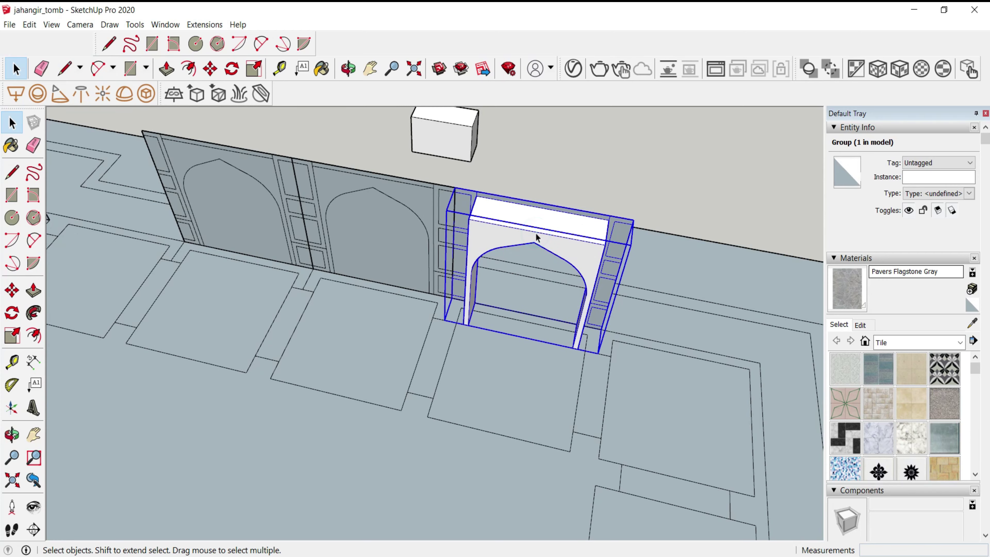
key(m)
key(space)
double_click(572, 254)
key(ctrl+a)
key(m)
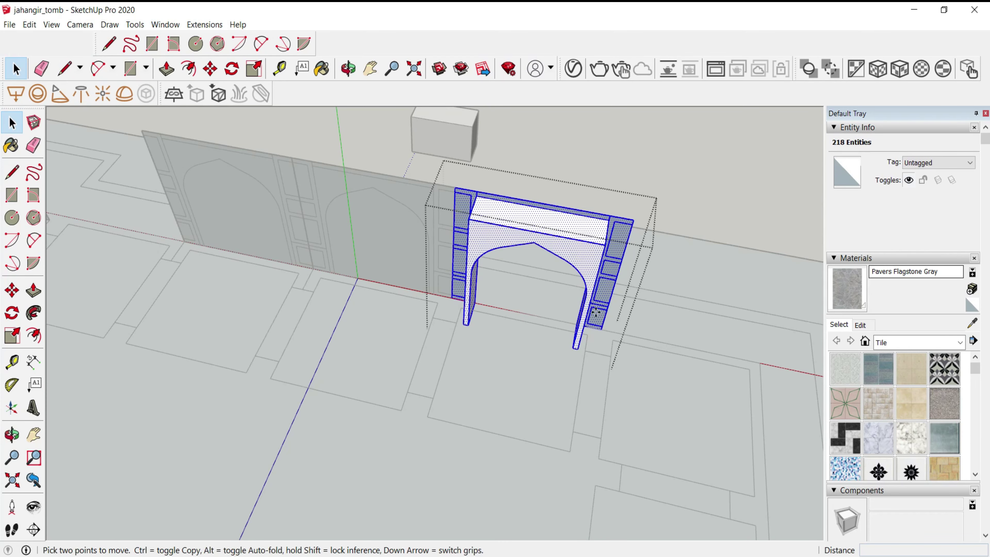
click(447, 301)
key(ctrl)
scroll(643, 234, down, 3)
click(657, 222)
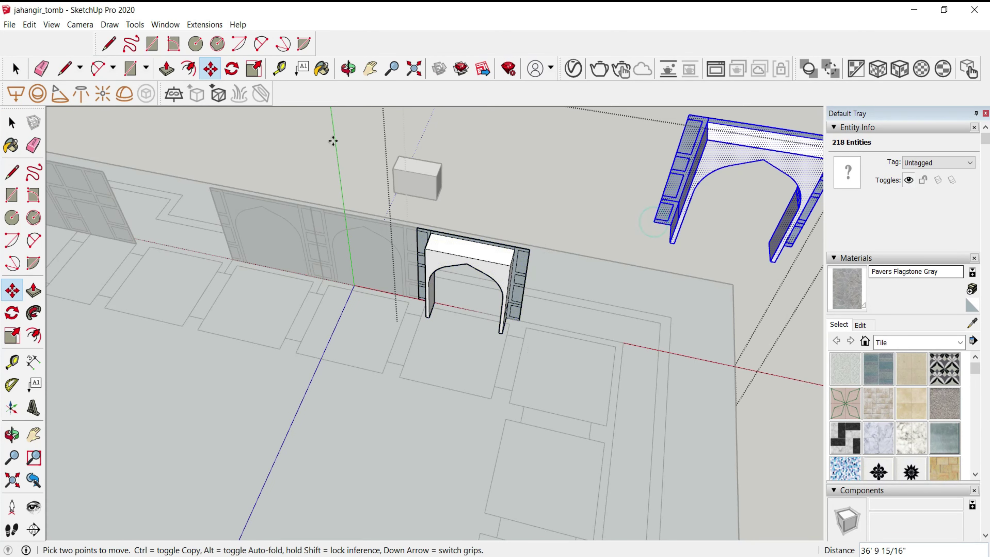
- Rotate the arch copy about a pivot beside it
key(q)
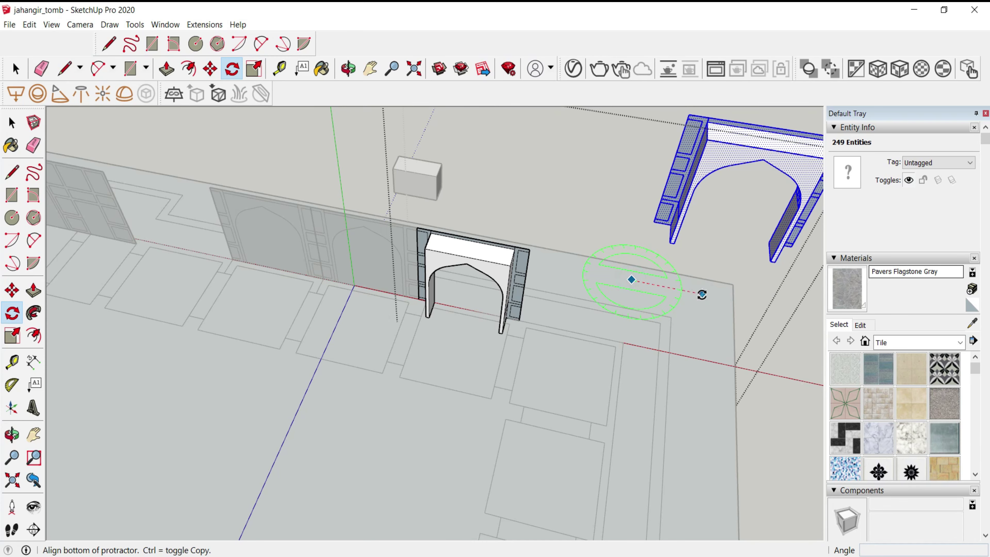
click(702, 295)
click(627, 343)
middle_drag(628, 343, 261, 276)
- Draw a floor rectangle in front of the arch and erase its leftover edge
key(r)
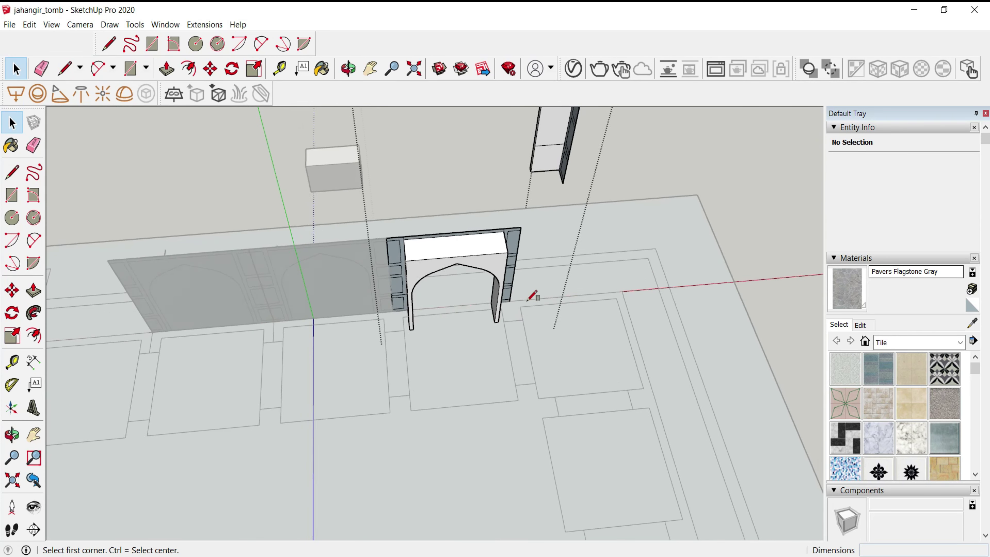
scroll(519, 295, up, 3)
click(508, 301)
click(351, 473)
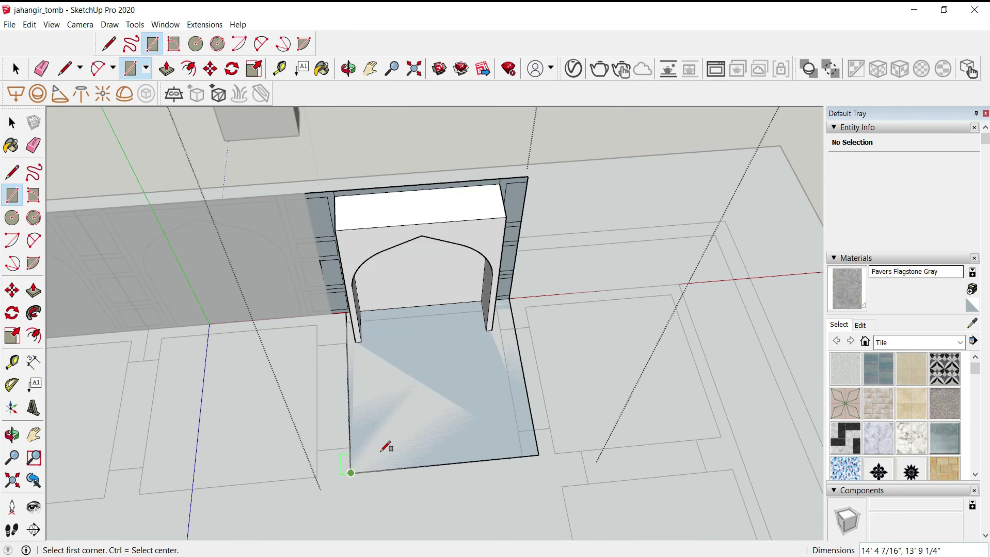
mouse_move(386, 446)
middle_down()
mouse_move(324, 401)
mouse_move(336, 331)
middle_up()
click(422, 507)
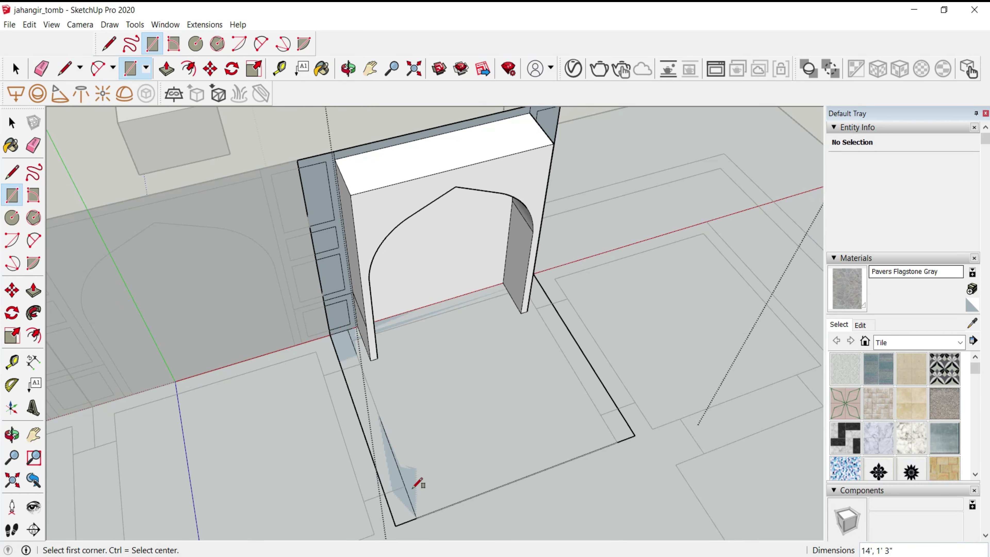
key(e)
drag(403, 480, 397, 453)
key(space)
- Copy the arch face from its base to the far floor edge
click(372, 290)
key(m)
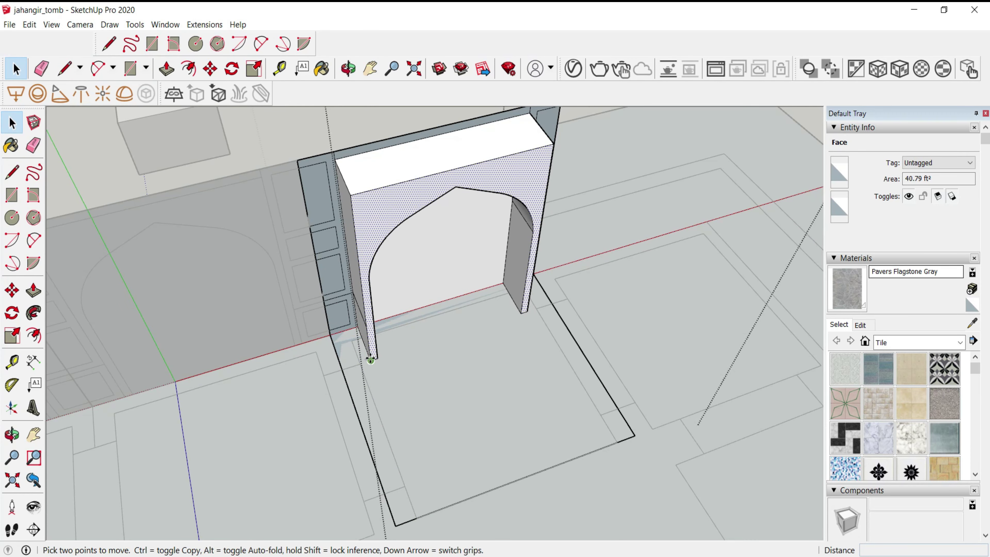
click(371, 360)
key(ctrl)
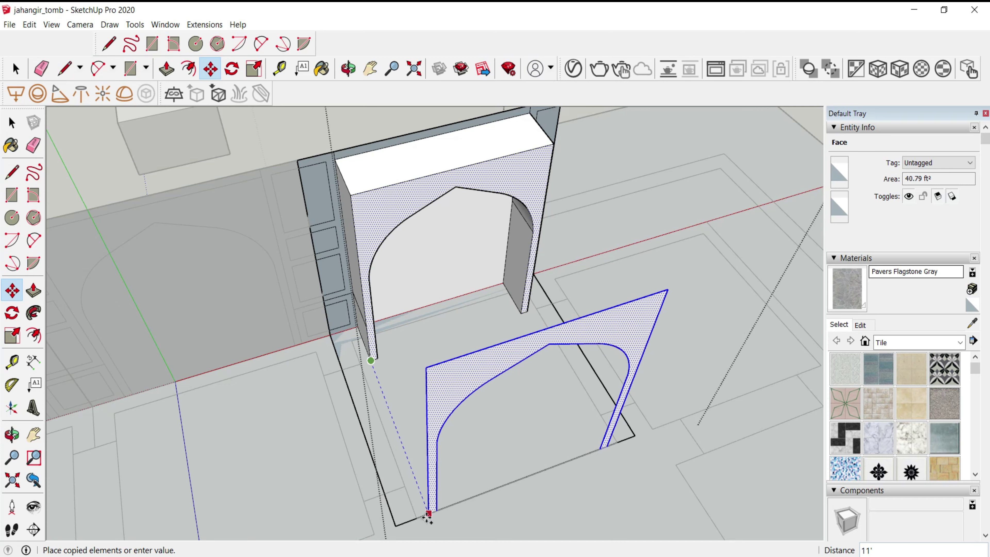
click(429, 514)
mouse_move(431, 500)
middle_down()
mouse_move(480, 442)
mouse_move(519, 420)
middle_up()
- Push/pull the copied arch face into a second 2' thick arch wall
key(p)
click(517, 390)
click(470, 482)
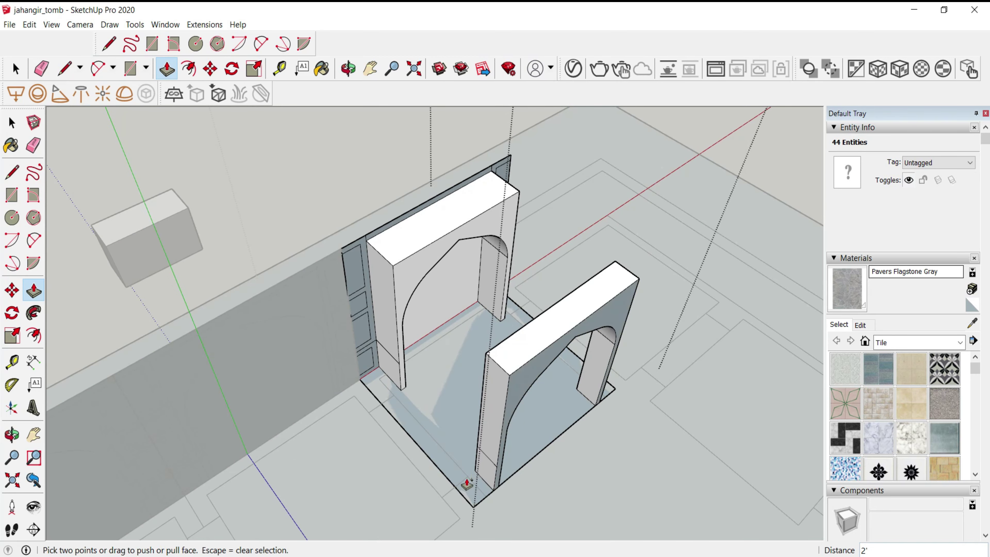
mouse_move(469, 482)
middle_down()
mouse_move(561, 435)
mouse_move(566, 480)
mouse_move(487, 328)
mouse_move(575, 328)
mouse_move(471, 327)
mouse_move(488, 345)
mouse_move(579, 371)
mouse_move(588, 407)
mouse_move(440, 420)
mouse_move(453, 423)
middle_up()
scroll(453, 424, up, 2)
- Push/pull the floor strips beside the right pier and along the front
key(l)
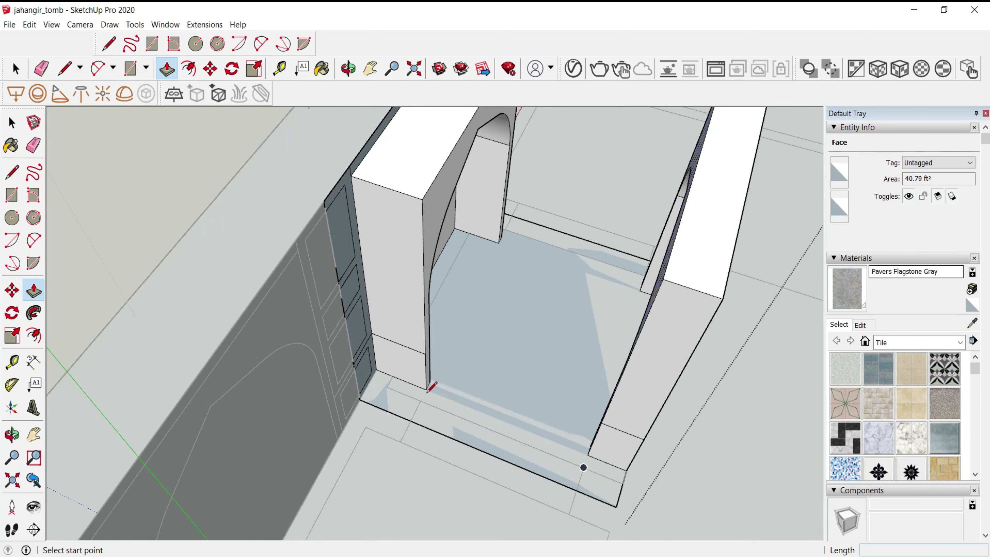
key(p)
drag(555, 467, 556, 445)
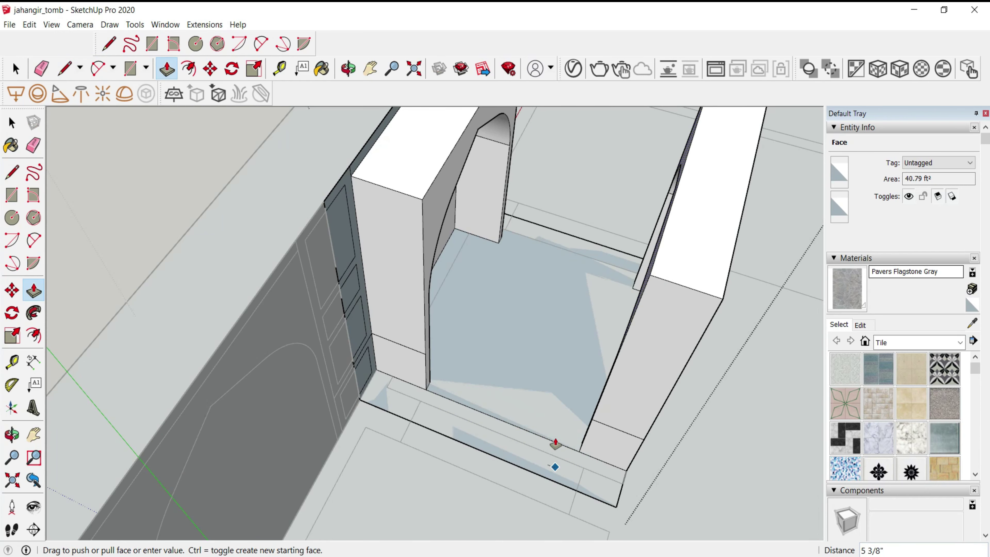
click(550, 465)
key(space)
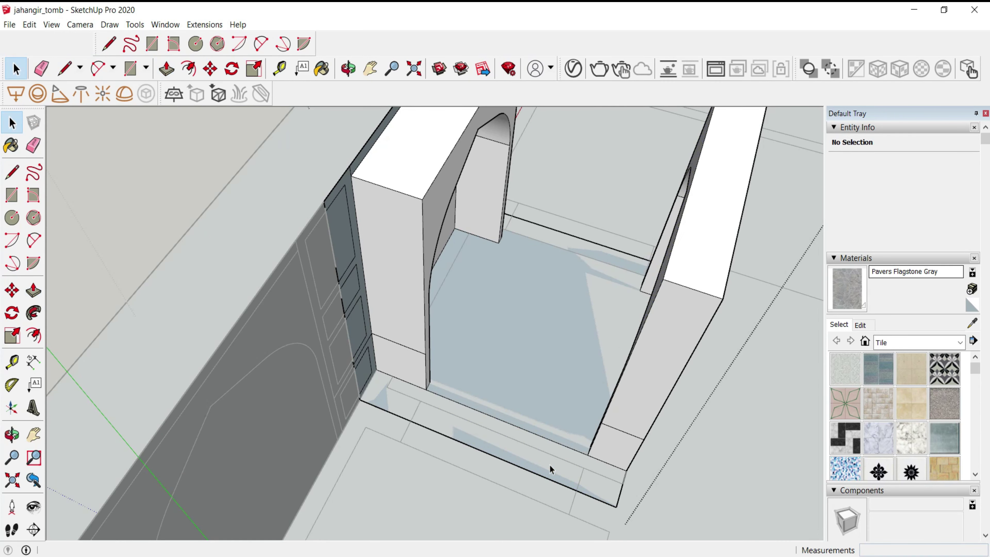
key(p)
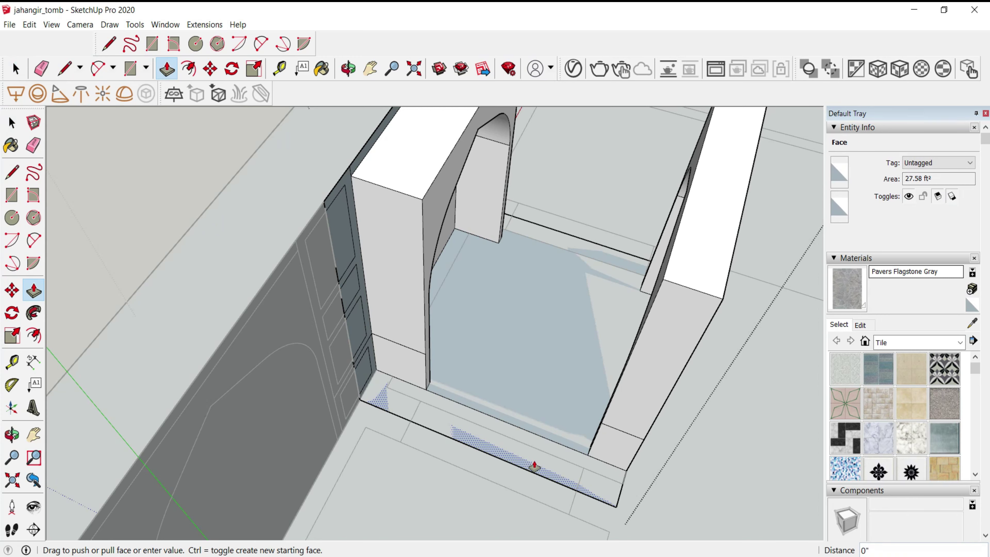
click(535, 465)
middle_drag(535, 465, 641, 341)
click(541, 458)
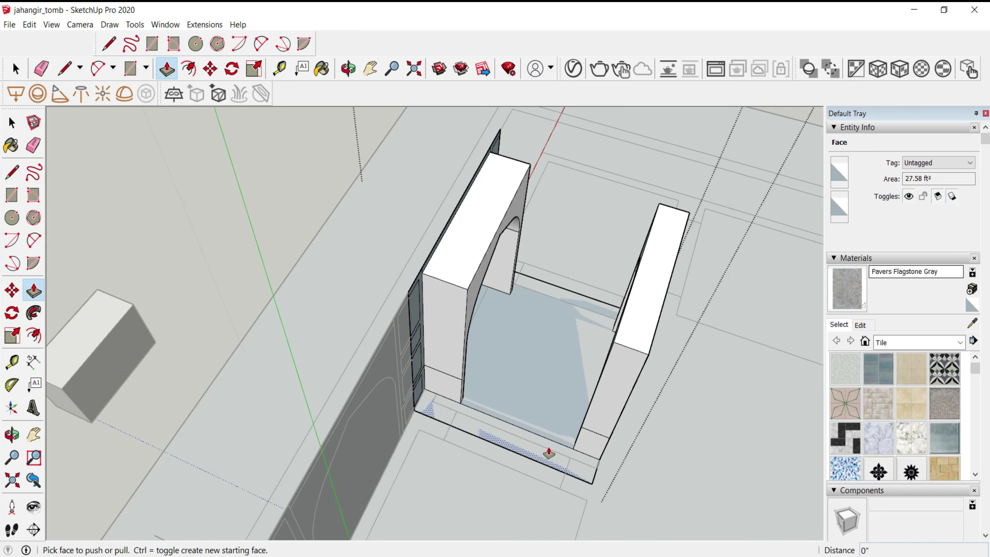
mouse_move(614, 400)
middle_down()
mouse_move(625, 349)
mouse_move(542, 343)
mouse_move(414, 423)
mouse_move(343, 414)
mouse_move(471, 410)
middle_up()
- Push/pull the hatched side strip up to close the open side
key(r)
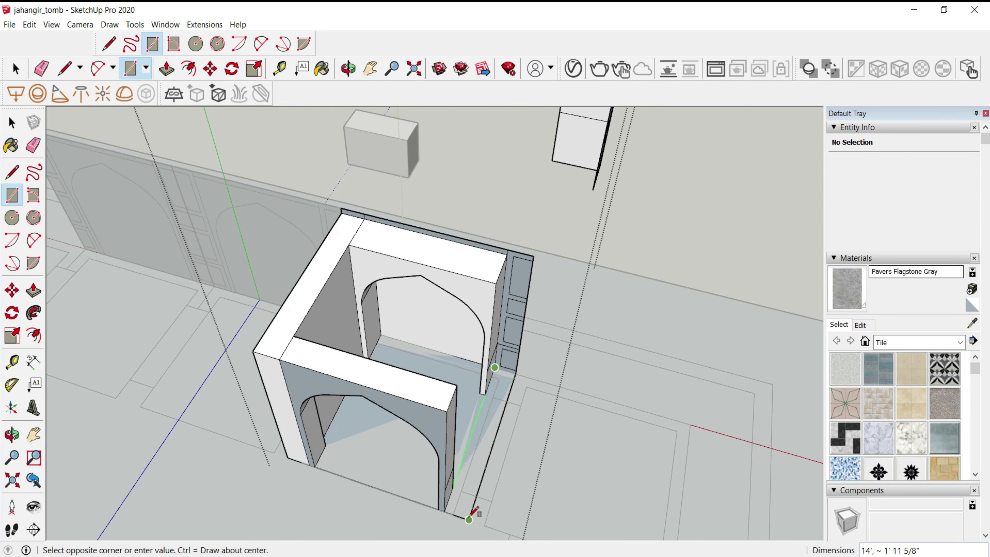
key(space)
scroll(489, 431, up, 2)
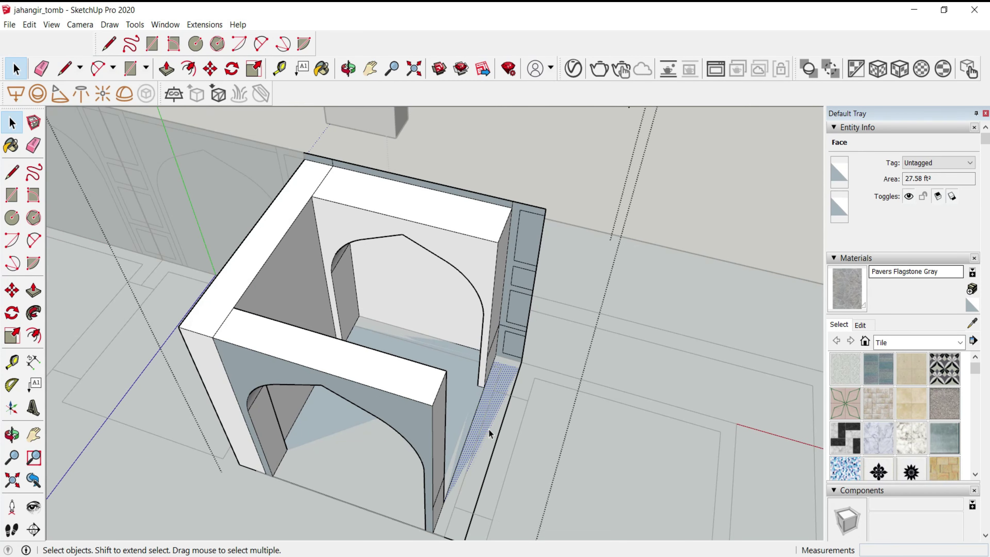
key(p)
drag(487, 434, 429, 392)
click(429, 408)
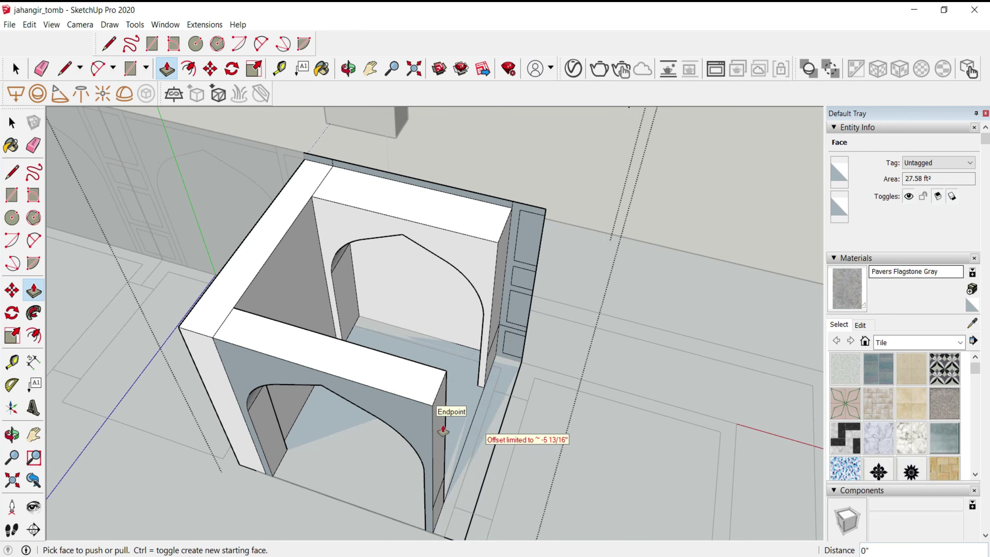
click(421, 390)
mouse_move(433, 393)
middle_down()
mouse_move(556, 433)
mouse_move(472, 475)
mouse_move(321, 246)
middle_up()
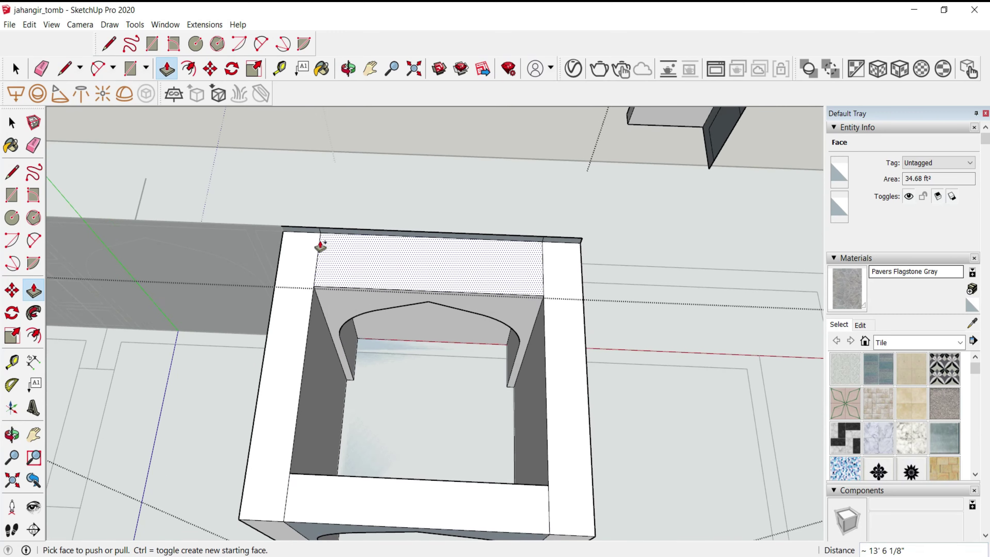
- Orbit to an elevated view of the tower and select the big gate's arch face
key(e)
mouse_move(448, 243)
middle_down()
mouse_move(128, 188)
mouse_move(128, 291)
mouse_move(137, 295)
middle_up()
scroll(138, 294, down, 3)
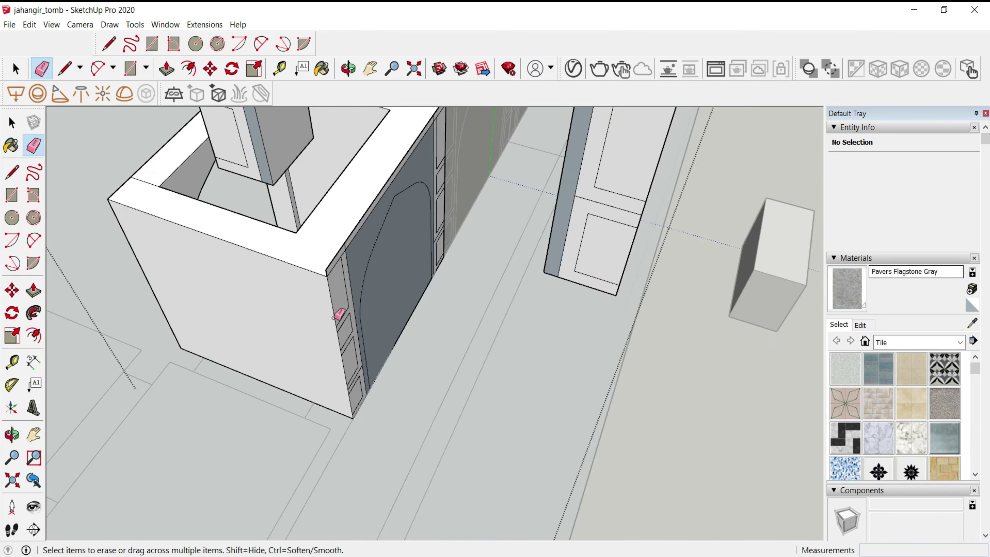
middle_drag(338, 316, 331, 222)
key(space)
scroll(414, 230, up, 3)
click(414, 229)
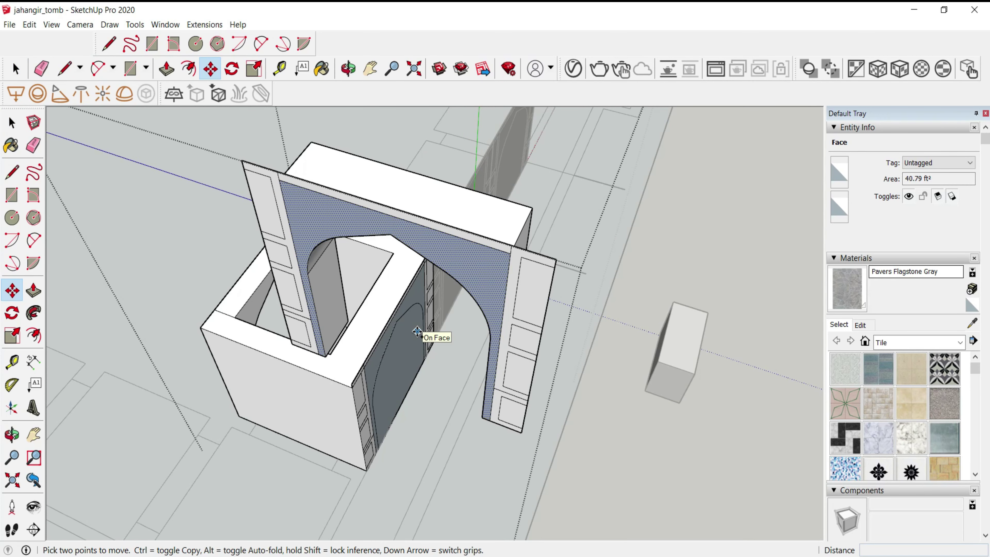
- Copy the gate arch face from its base onto the ground beside the tower
click(493, 428)
key(ctrl)
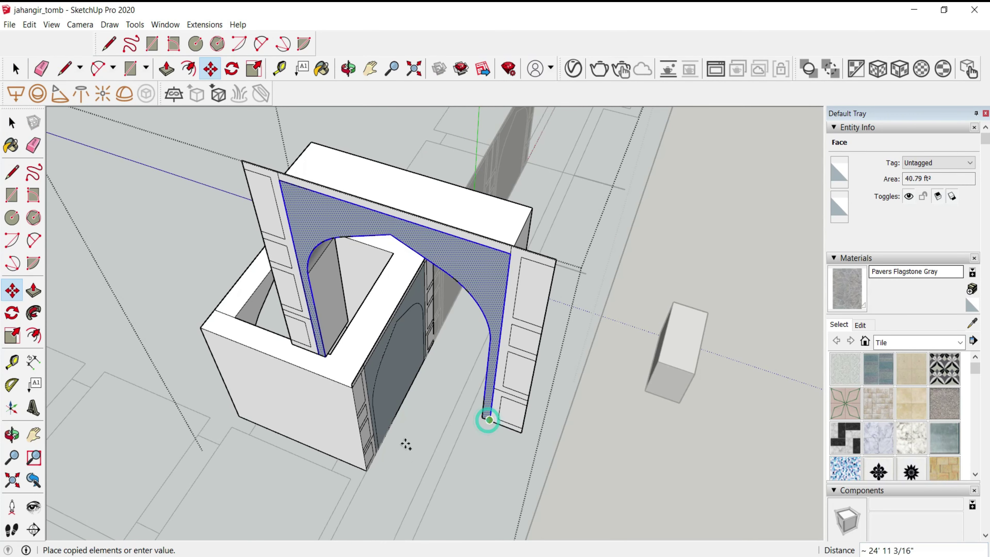
scroll(360, 469, up, 3)
scroll(347, 464, up, 2)
scroll(332, 483, down, 5)
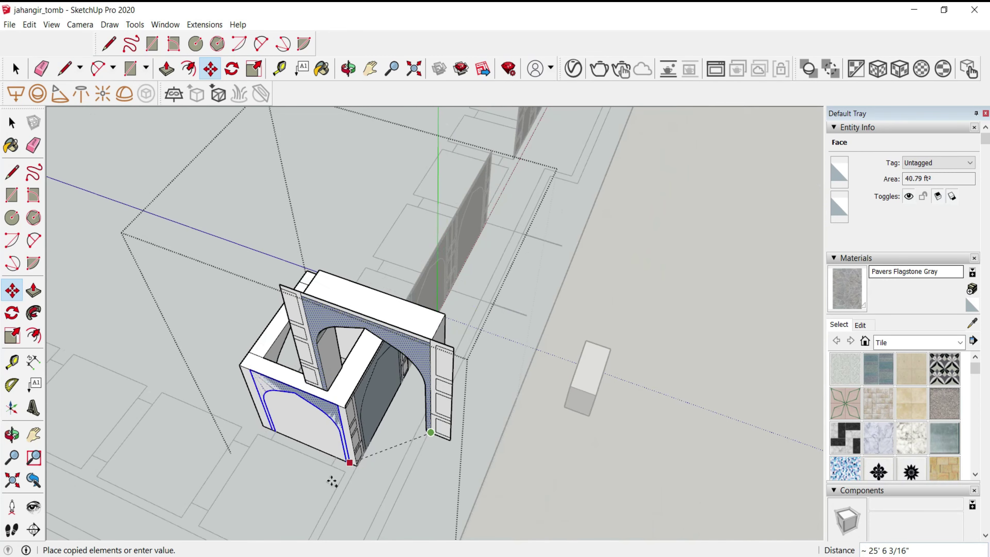
click(227, 467)
- Close the copied arch outline with a line so it fills into a face
scroll(245, 437, up, 1)
scroll(203, 453, up, 3)
scroll(253, 414, up, 1)
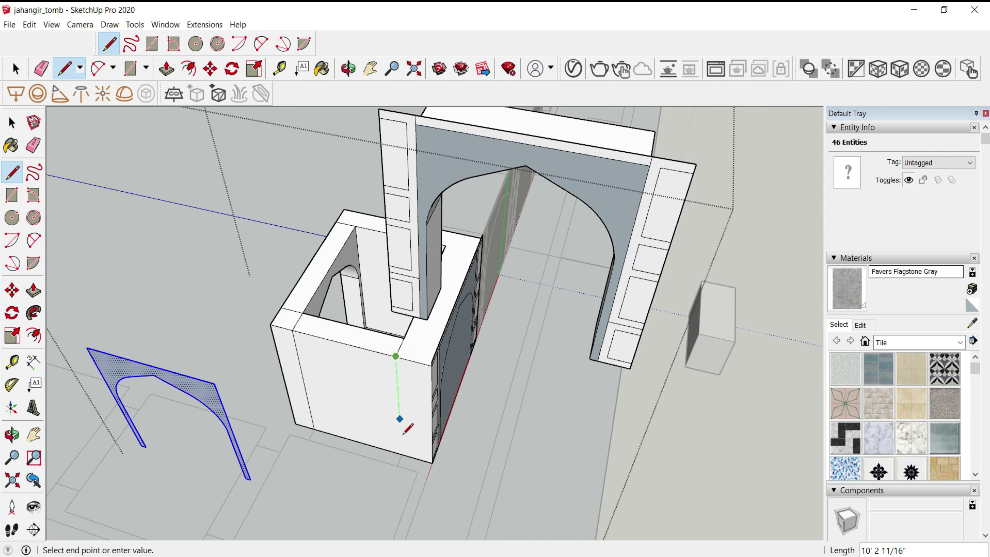
mouse_move(408, 447)
middle_down()
mouse_move(176, 476)
mouse_move(414, 436)
mouse_move(227, 418)
middle_up()
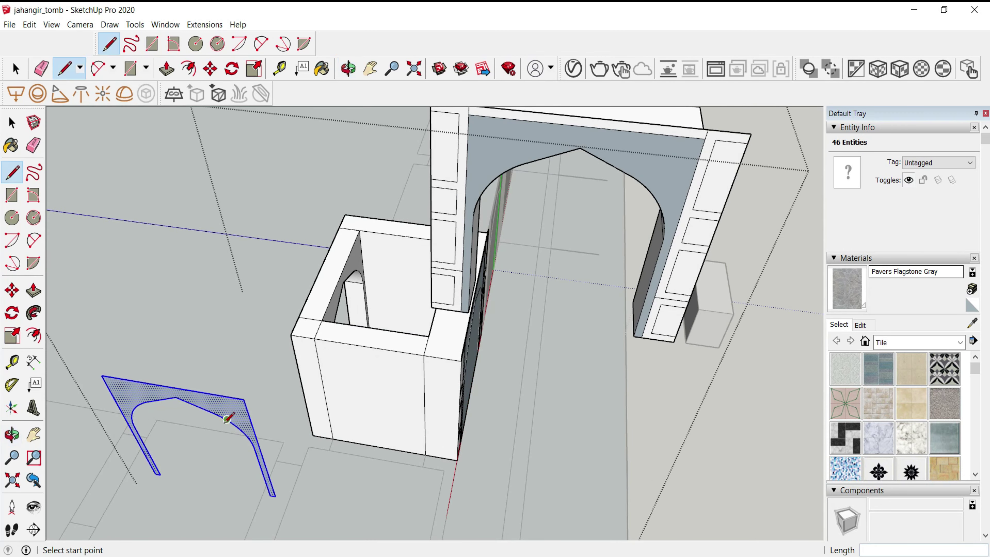
click(263, 494)
key(space)
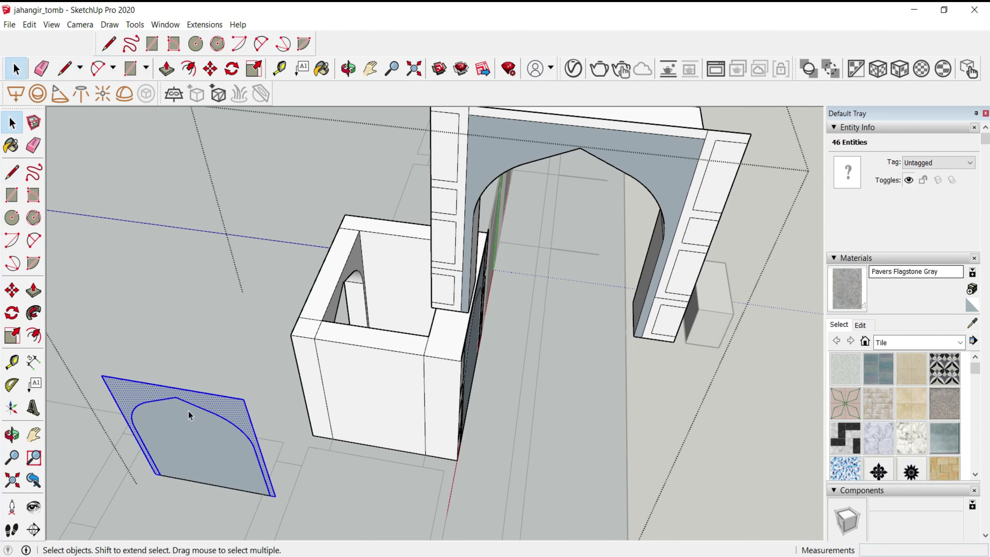
- Group the arch panel and move it onto the tower's front face
right_click(201, 435)
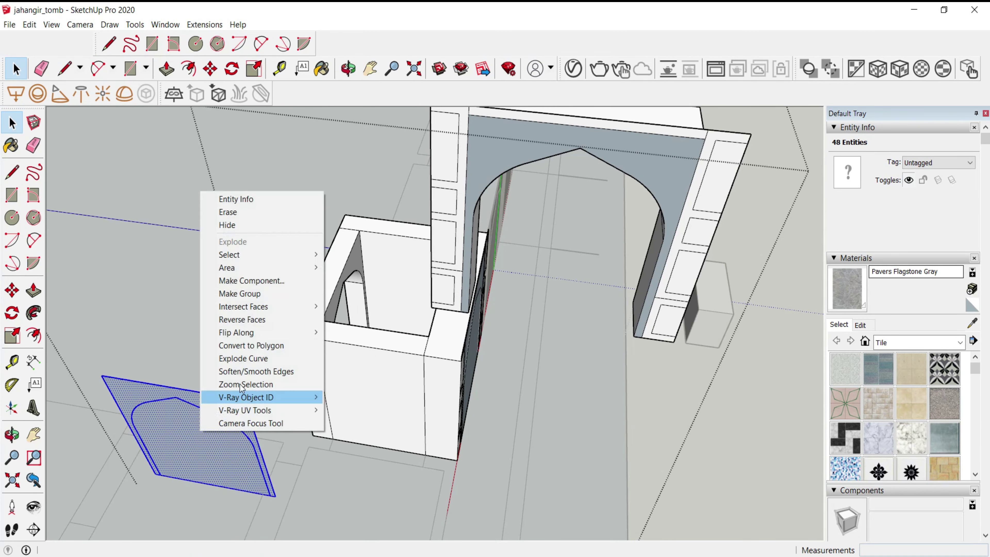
click(245, 299)
key(m)
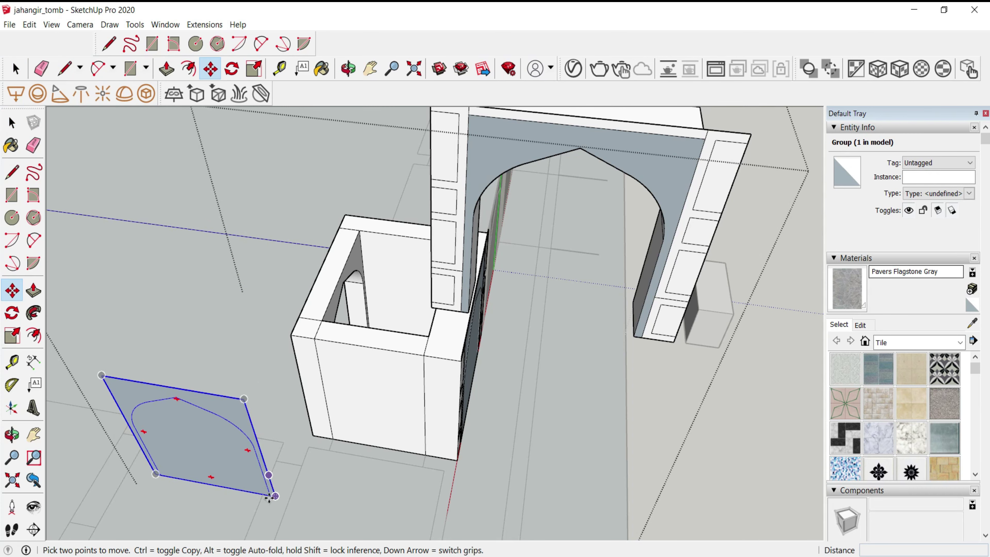
click(216, 486)
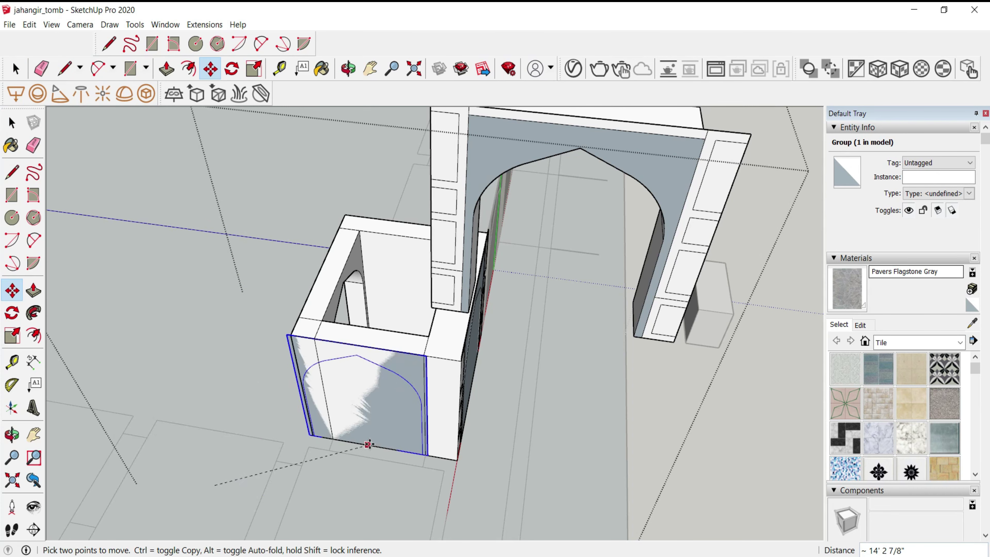
click(376, 448)
- Scale the arch panel group down about its centre
key(q)
scroll(375, 440, up, 5)
middle_drag(376, 441, 381, 394)
scroll(381, 394, down, 5)
key(s)
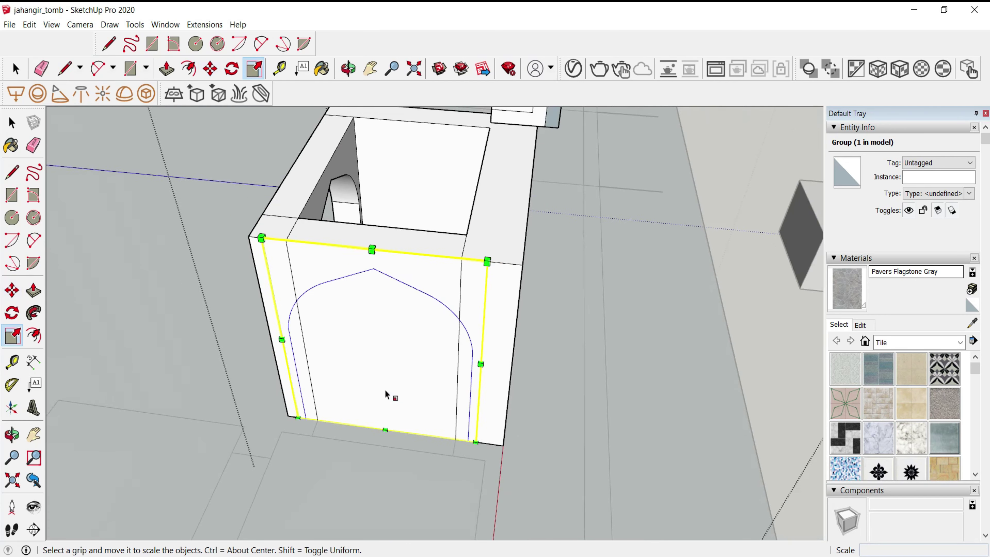
scroll(432, 252, up, 2)
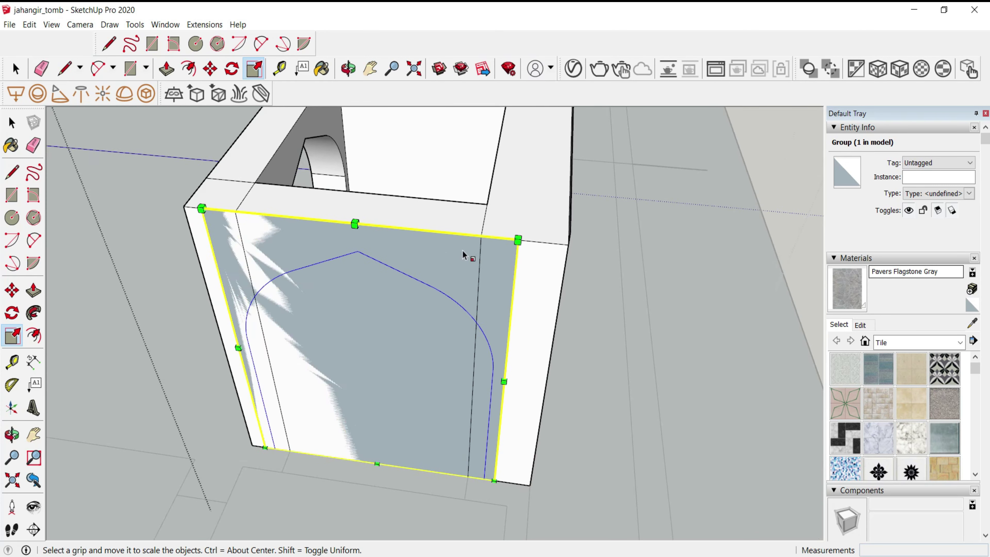
scroll(464, 255, up, 1)
ctrl+drag(525, 239, 482, 271)
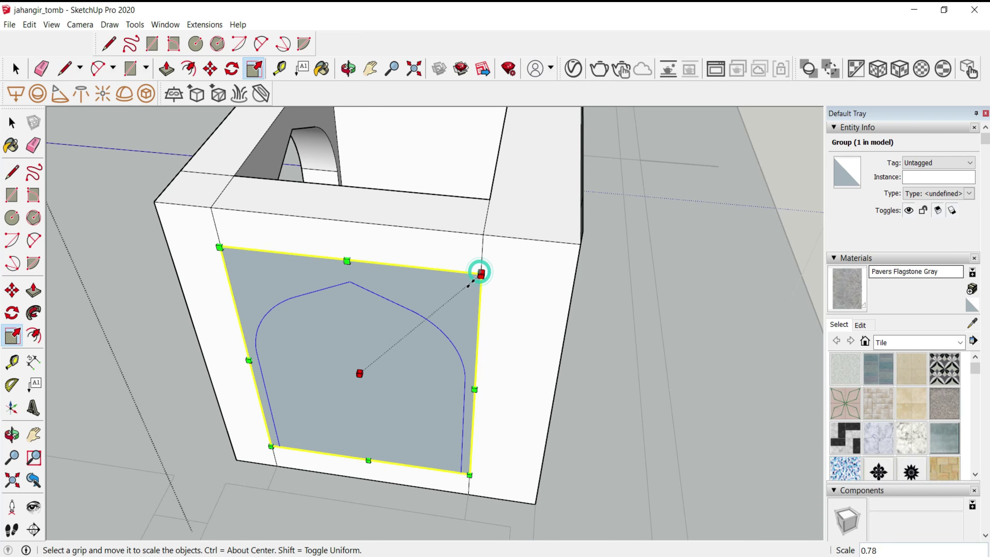
mouse_move(482, 272)
middle_down()
mouse_move(232, 267)
mouse_move(283, 292)
mouse_move(343, 270)
mouse_move(357, 307)
middle_up()
- Copy the scaled arch panel onto the tower's inner back wall
scroll(358, 307, up, 3)
key(m)
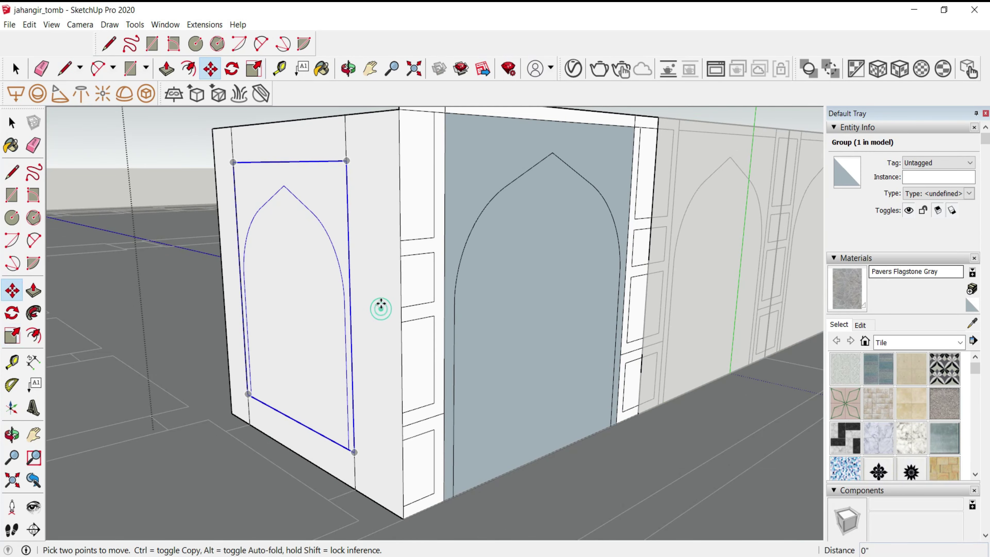
click(381, 307)
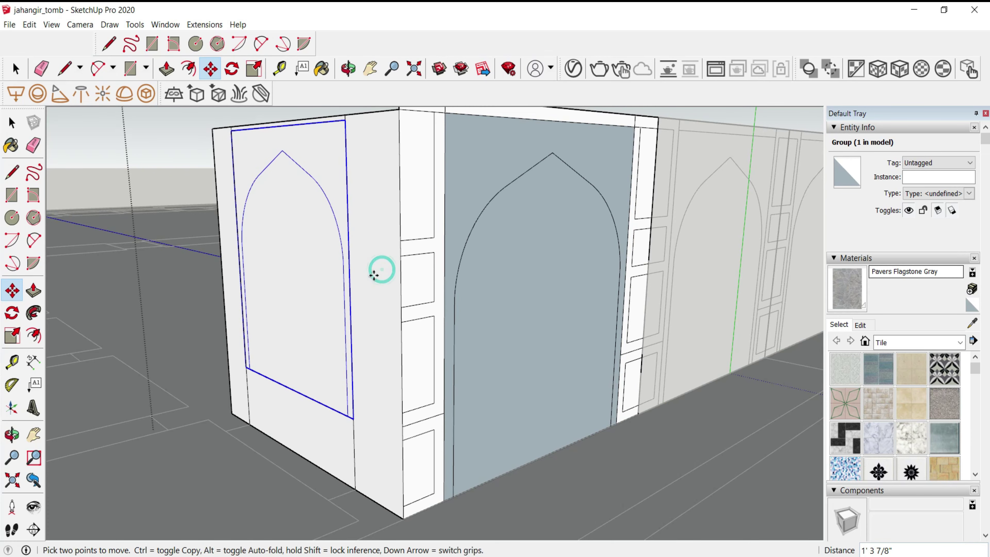
mouse_move(373, 275)
middle_down()
mouse_move(521, 440)
mouse_move(471, 429)
middle_up()
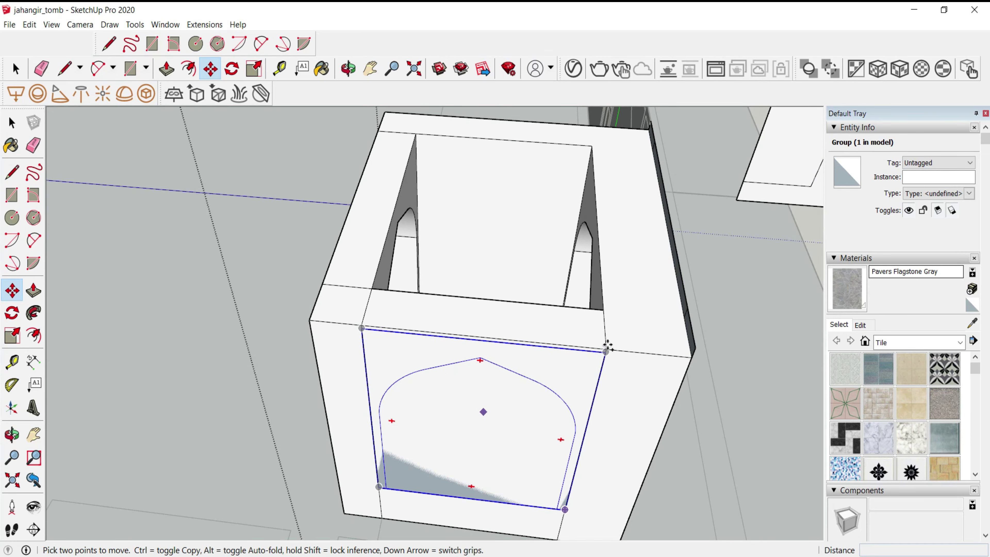
scroll(598, 332, up, 2)
click(611, 360)
scroll(519, 457, down, 3)
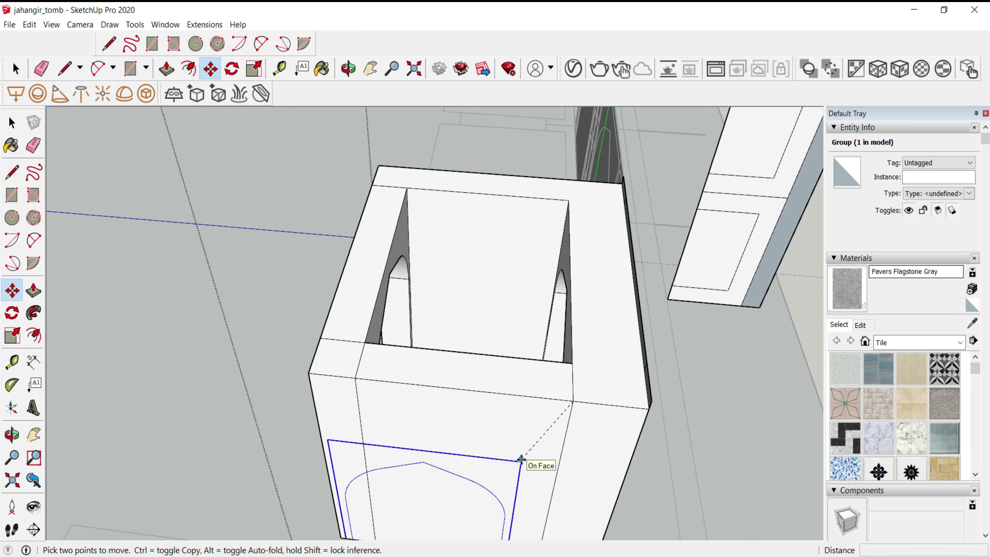
scroll(522, 445, down, 2)
scroll(552, 314, up, 4)
scroll(552, 314, up, 2)
click(538, 312)
key(ctrl)
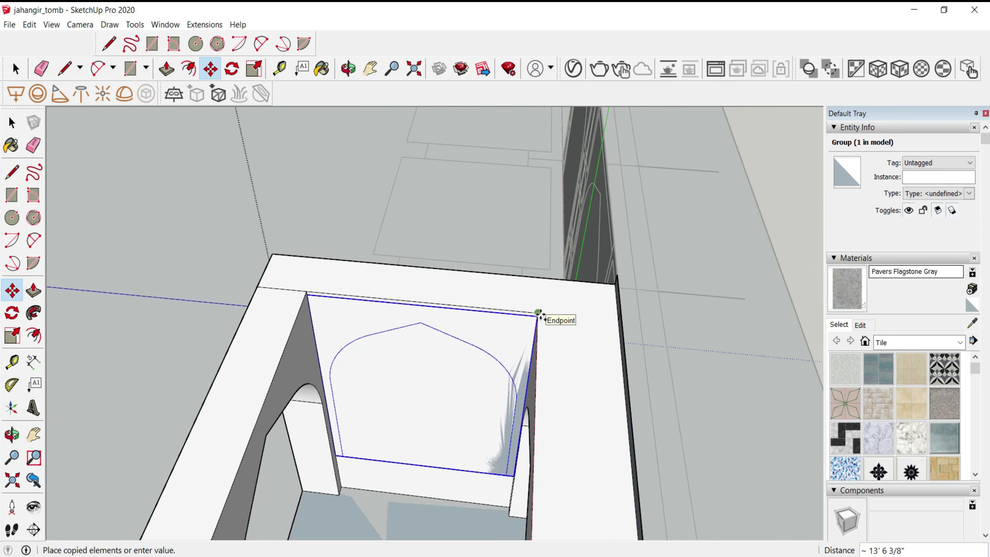
scroll(510, 261, down, 3)
scroll(488, 332, down, 1)
key(space)
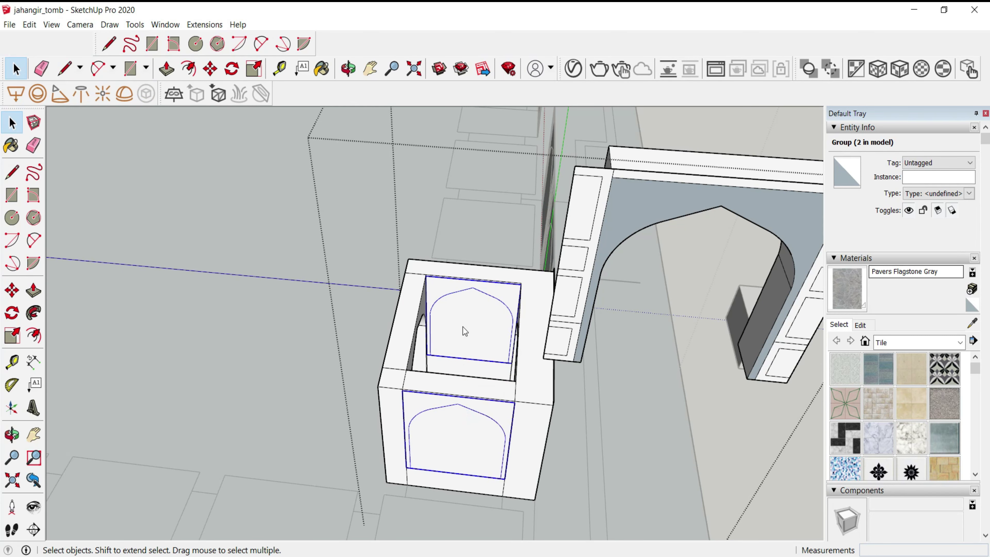
- Explode the arch panel group and recess the arch panel into the tower wall
right_click(466, 330)
click(503, 390)
key(p)
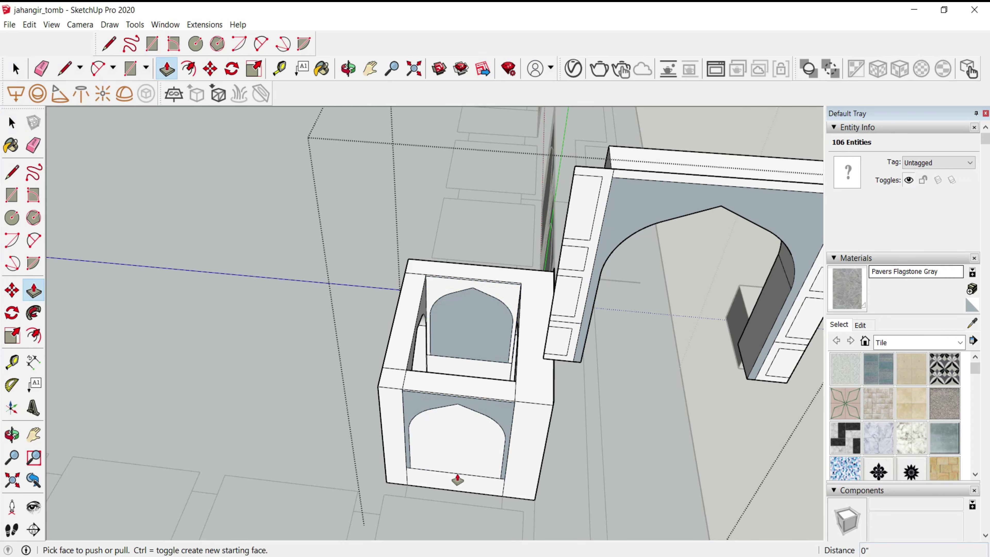
drag(457, 478, 475, 381)
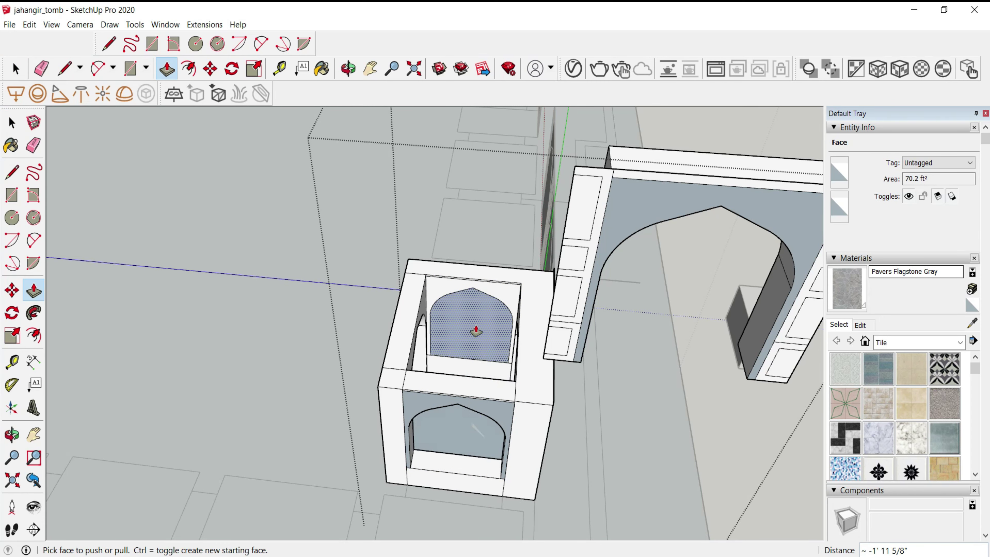
- Push the box's inner face down until it cuts through the box
drag(508, 273, 486, 343)
scroll(486, 343, up, 5)
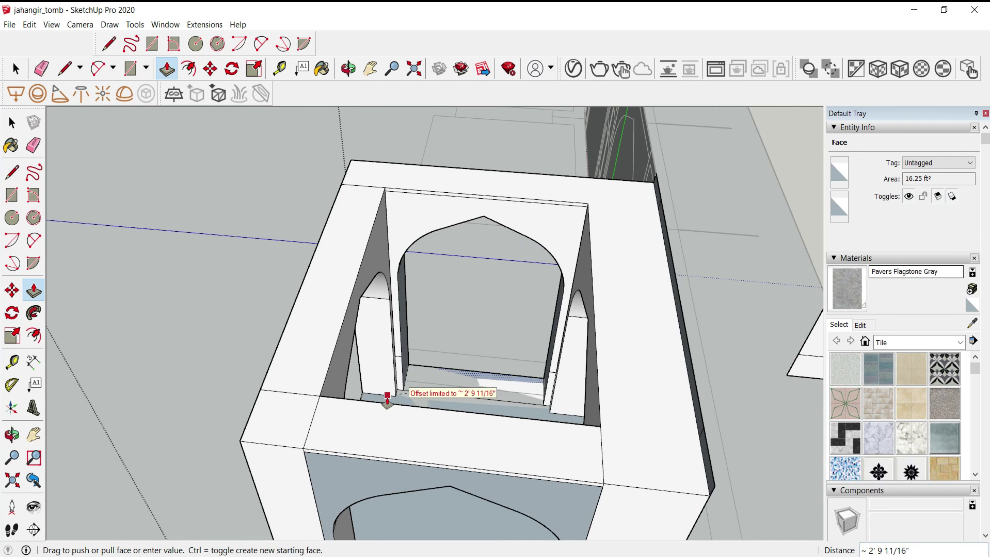
mouse_move(387, 398)
middle_down()
mouse_move(377, 406)
mouse_move(538, 266)
middle_up()
scroll(449, 370, up, 3)
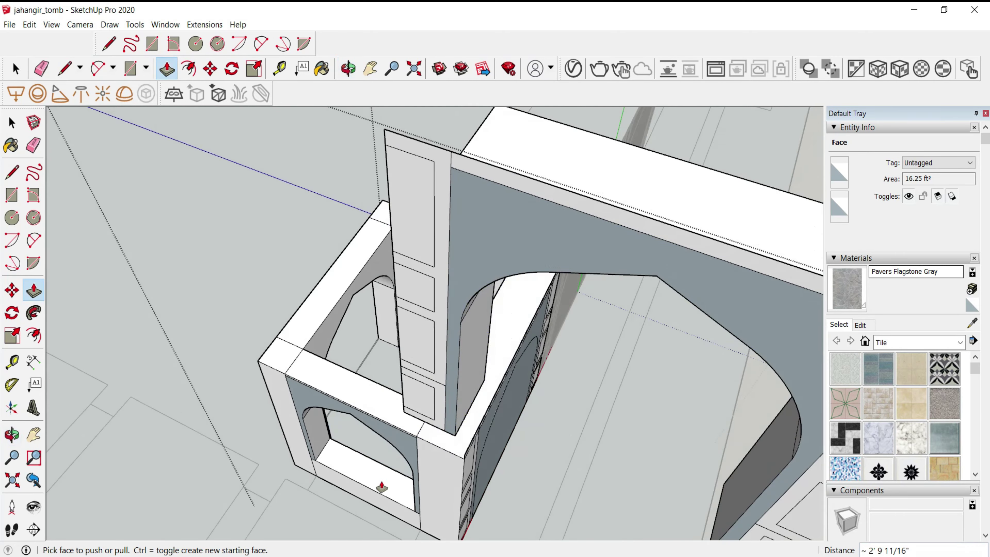
scroll(380, 486, up, 3)
click(376, 449)
- Open the top rim face, inspect the hollow interior, and select all connected box geometry
click(473, 269)
middle_drag(364, 427, 395, 373)
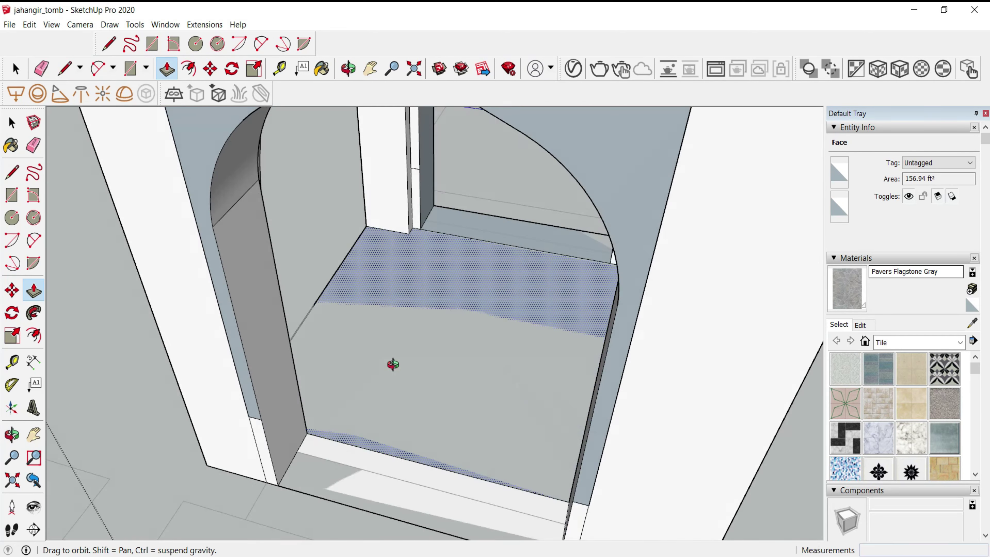
mouse_move(399, 453)
middle_down()
mouse_move(394, 420)
mouse_move(464, 500)
mouse_move(467, 332)
mouse_move(323, 366)
mouse_move(436, 327)
mouse_move(606, 325)
mouse_move(261, 347)
mouse_move(557, 468)
middle_up()
key(space)
triple_click(585, 328)
scroll(586, 328, down, 3)
scroll(581, 332, down, 3)
- Delete the small stray block beside the gate box
click(449, 500)
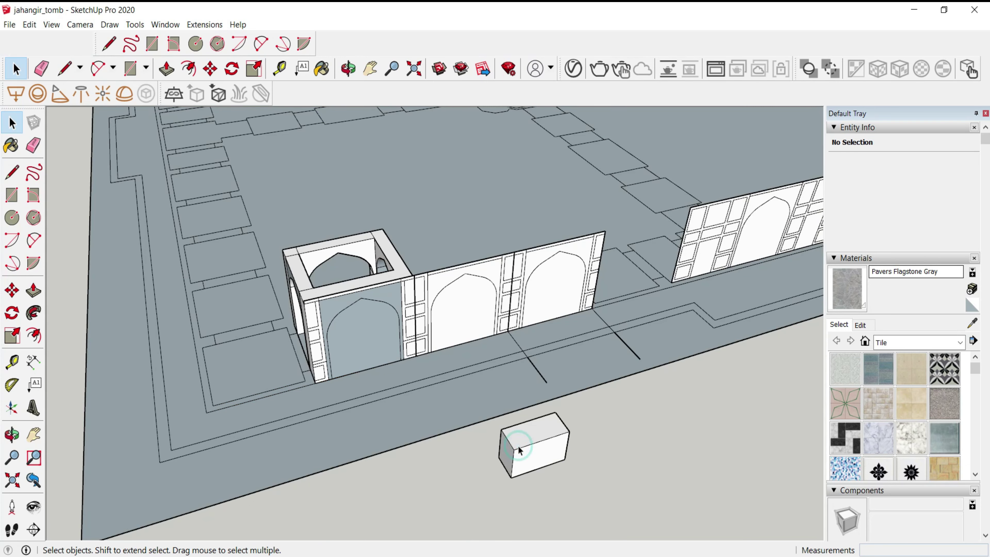
click(520, 445)
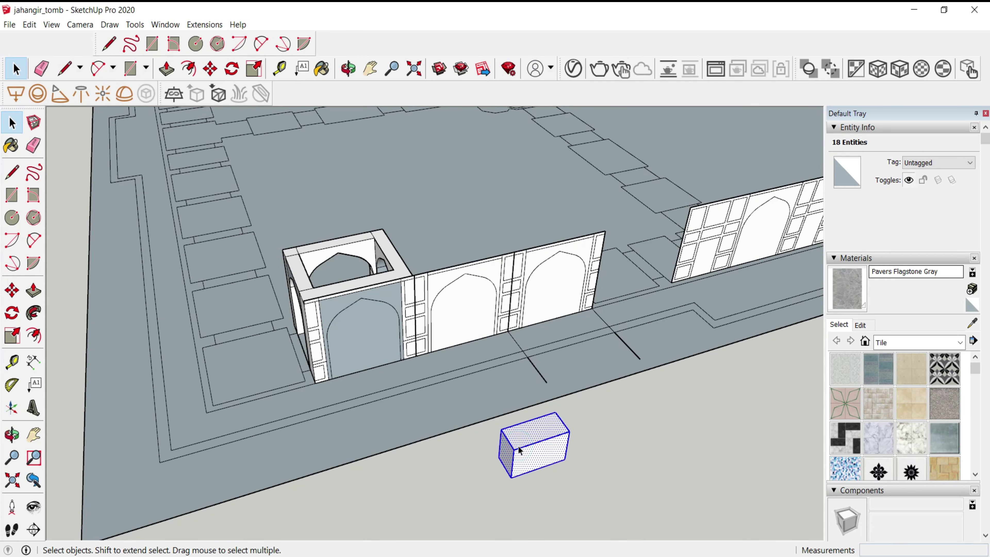
key(Delete)
- Erase the left arched wall section and the standalone arched wall panel
key(e)
middle_drag(515, 449, 420, 287)
click(420, 288)
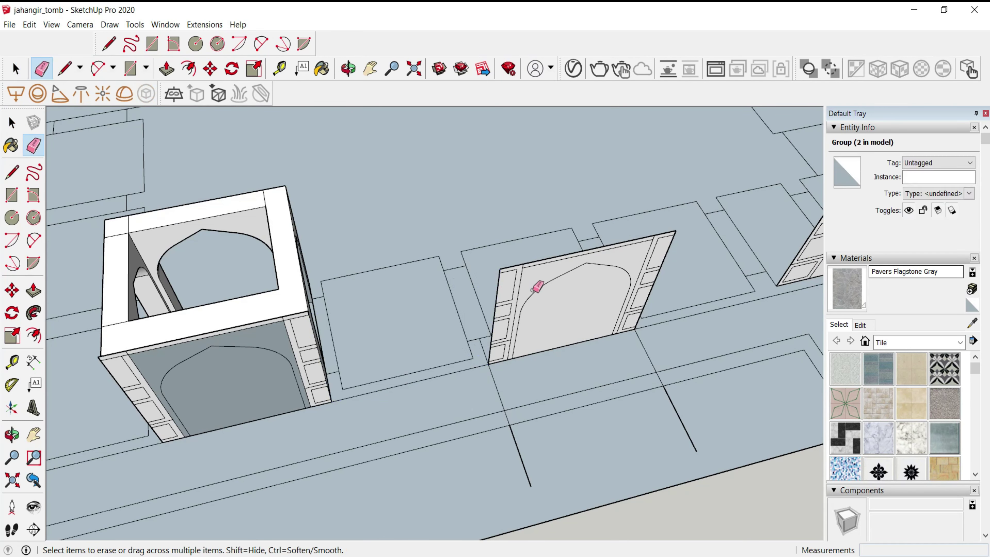
click(530, 257)
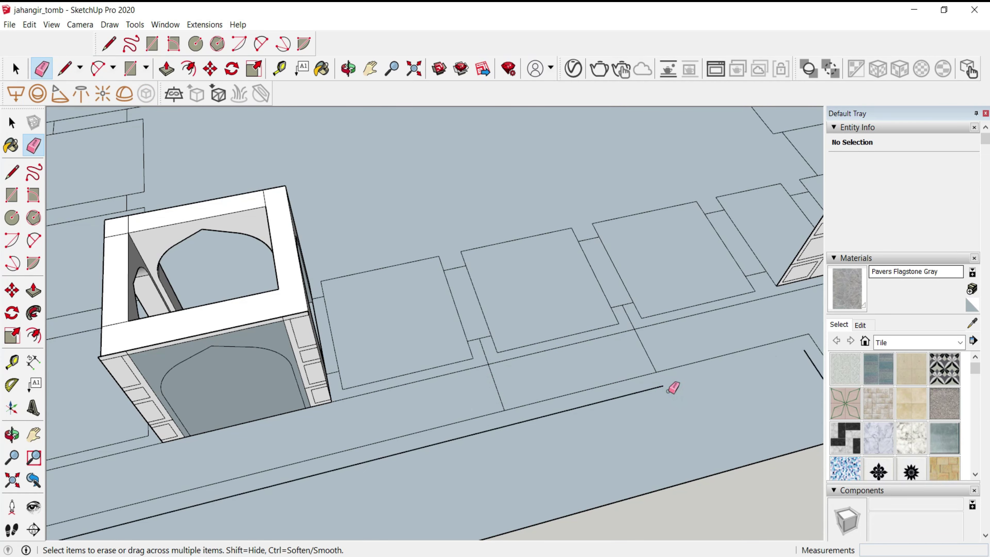
scroll(589, 409, down, 5)
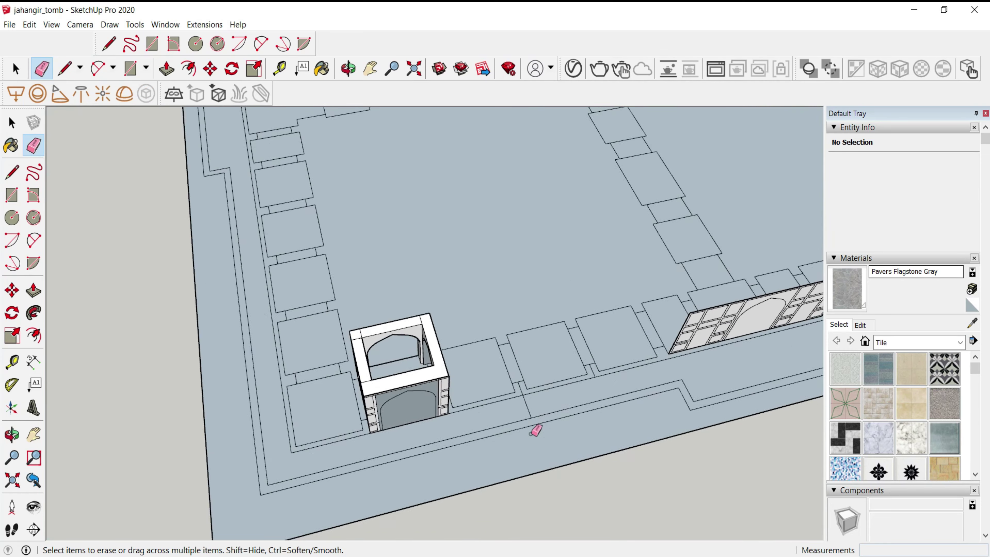
scroll(535, 427, down, 2)
scroll(535, 416, up, 2)
- Raise the ground slab into a thicker platform with Push/Pull
key(p)
scroll(532, 431, up, 2)
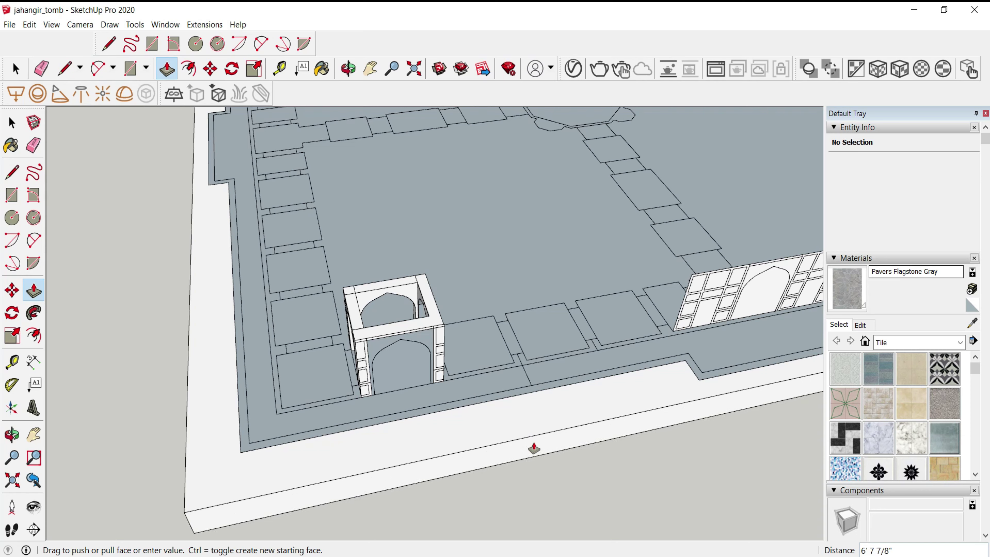
middle_drag(533, 460, 528, 423)
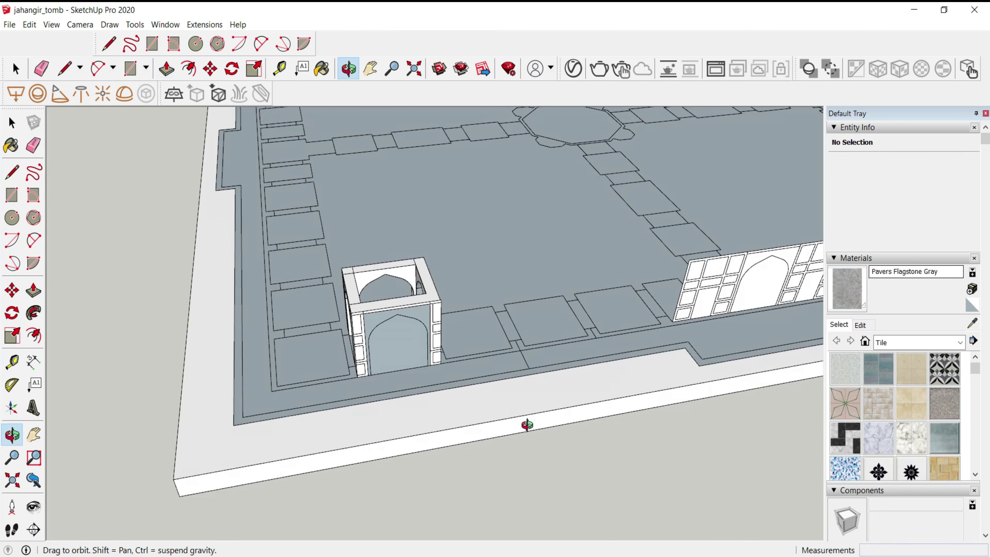
key(Escape)
click(525, 411)
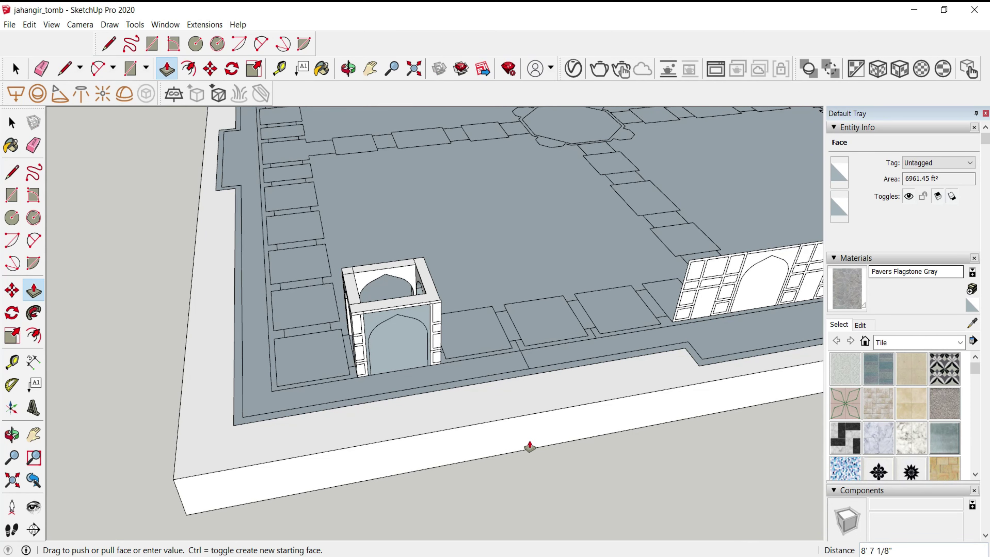
key(Return)
- Erase the top strip along the slab's back edge
key(e)
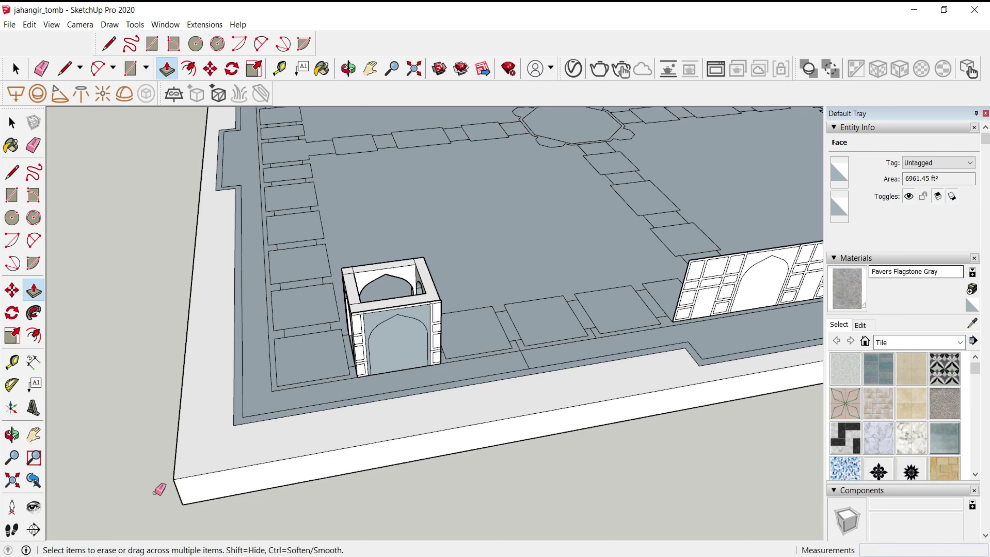
scroll(156, 498, down, 2)
middle_drag(159, 495, 274, 451)
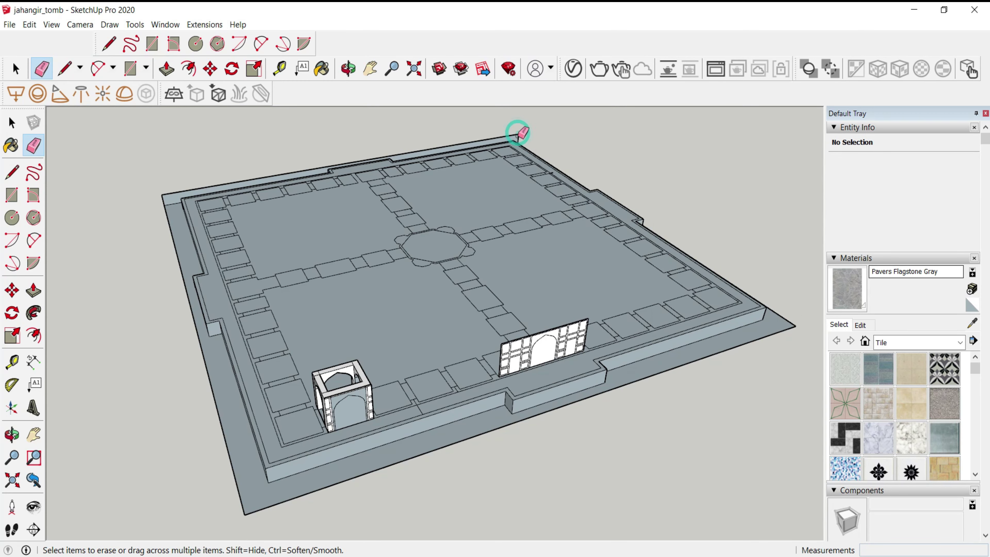
drag(517, 136, 164, 182)
scroll(466, 506, up, 3)
- Select the gate box group and orbit in closer to it
mouse_move(466, 506)
middle_down()
mouse_move(592, 431)
mouse_move(224, 473)
middle_up()
scroll(224, 332, up, 2)
key(space)
click(224, 332)
middle_drag(224, 332, 274, 435)
- Convert the gate box group into a component
scroll(272, 423, up, 2)
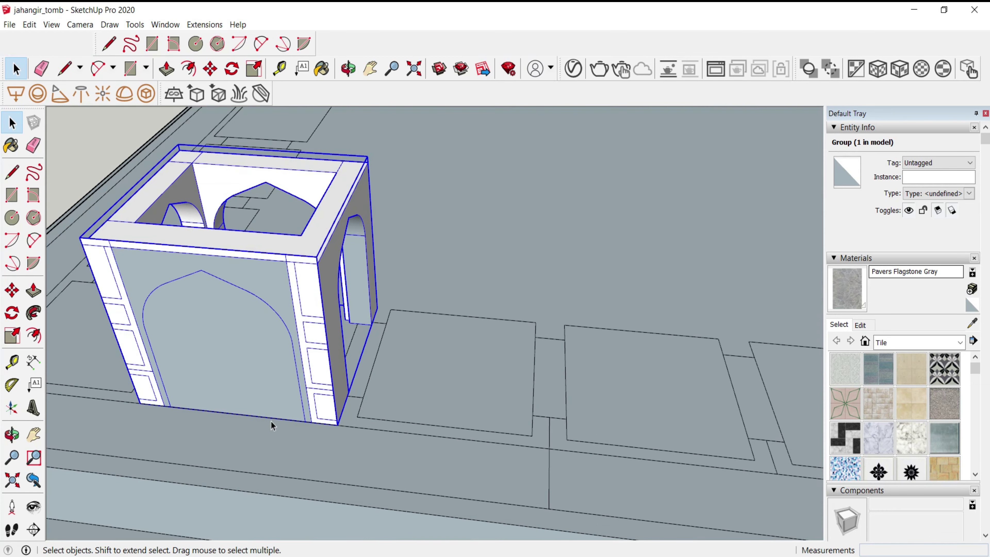
key(Delete)
key(ctrl+z)
right_click(261, 352)
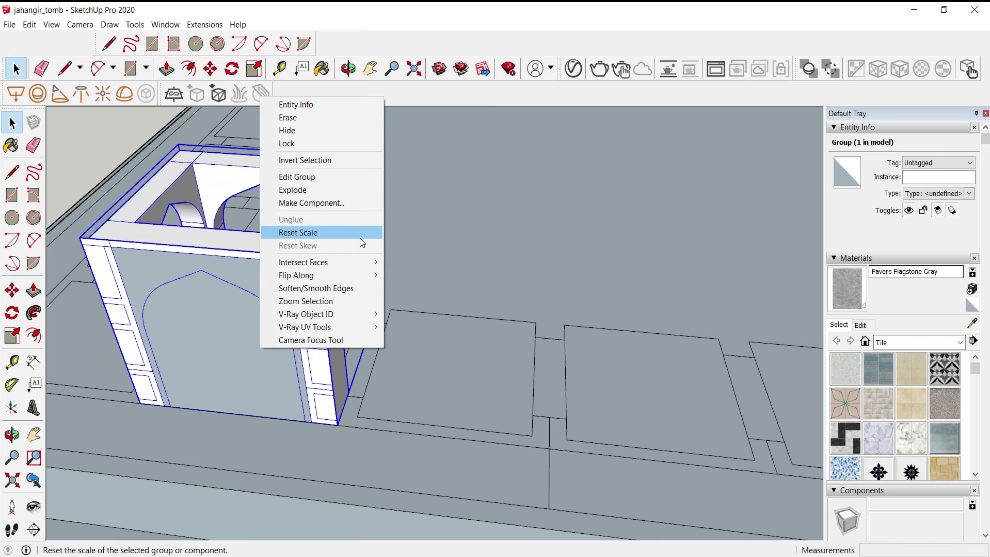
click(352, 203)
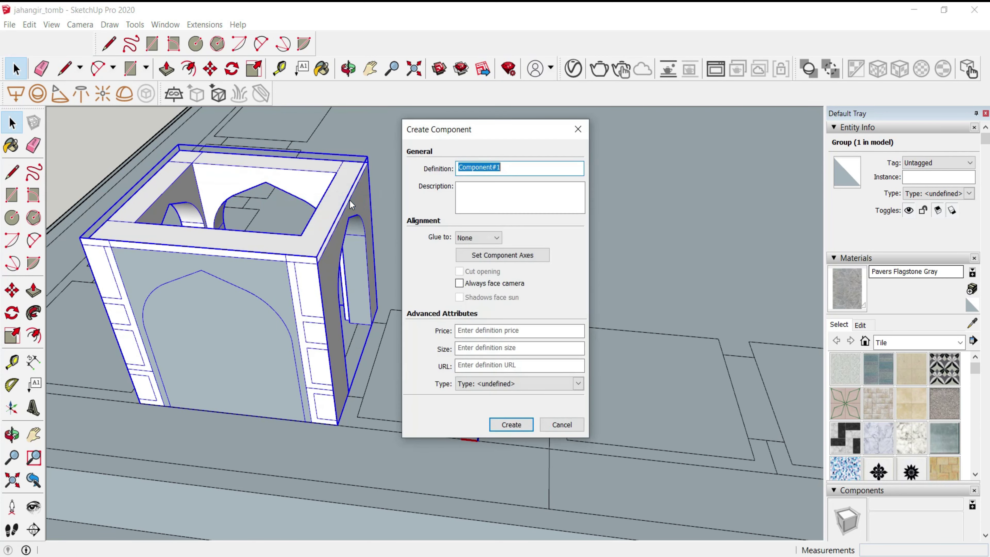
key(Return)
- Copy the gate box component to sit right beside the original
scroll(530, 272, down, 10)
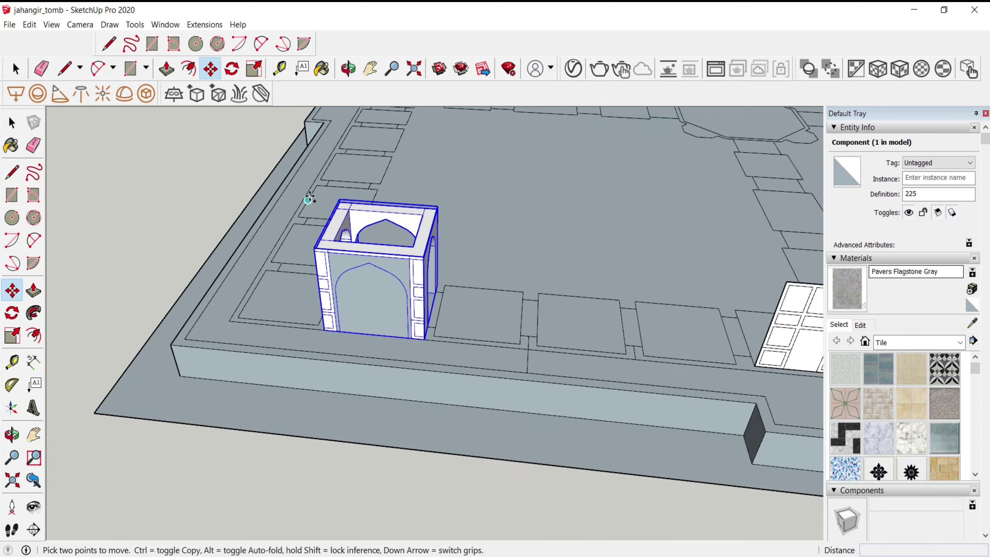
middle_drag(530, 271, 361, 261)
scroll(358, 212, up, 10)
click(355, 203)
key(ctrl)
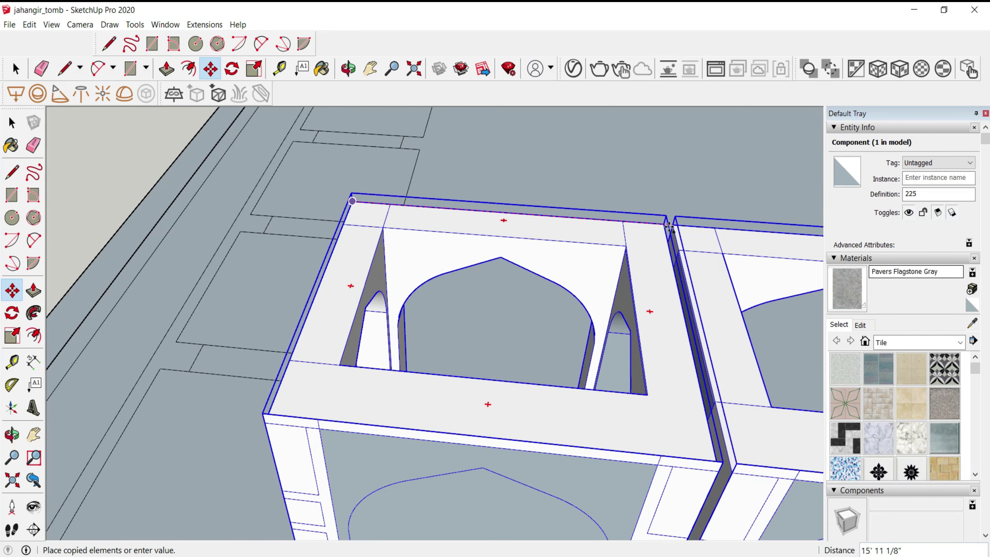
click(659, 224)
- Raise the right and left pillar tops about 5 13/16 inches
key(space)
key(ctrl+a)
key(p)
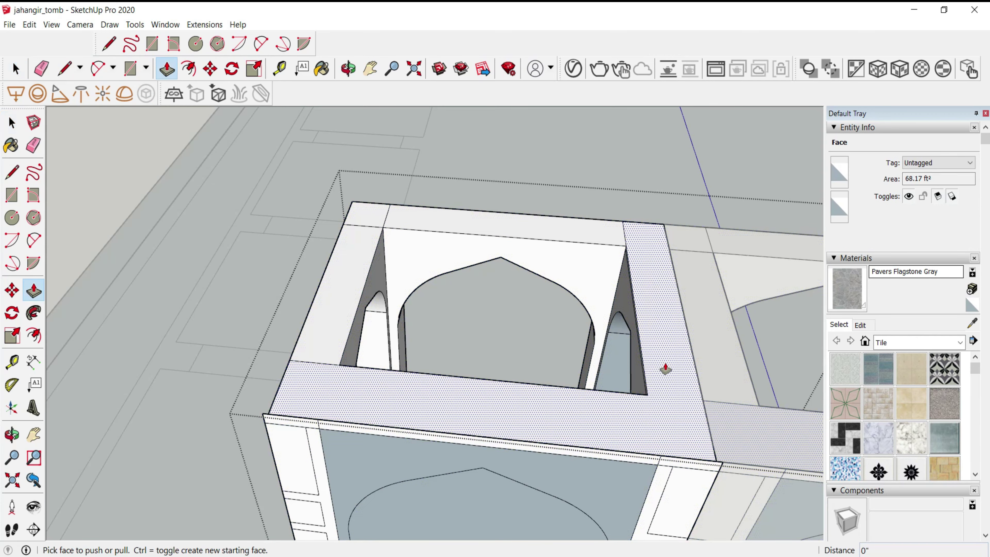
drag(677, 443, 659, 462)
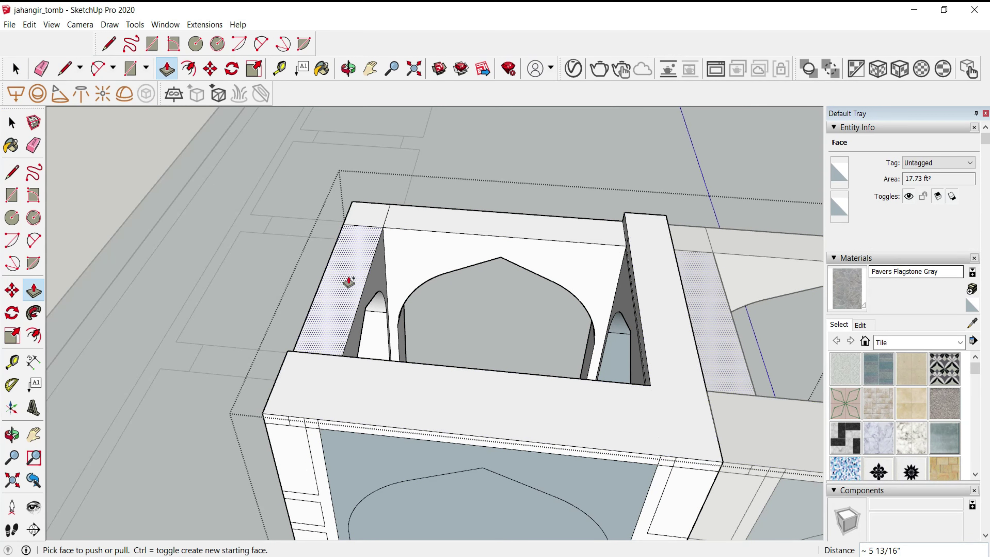
scroll(349, 276, up, 2)
drag(328, 343, 310, 378)
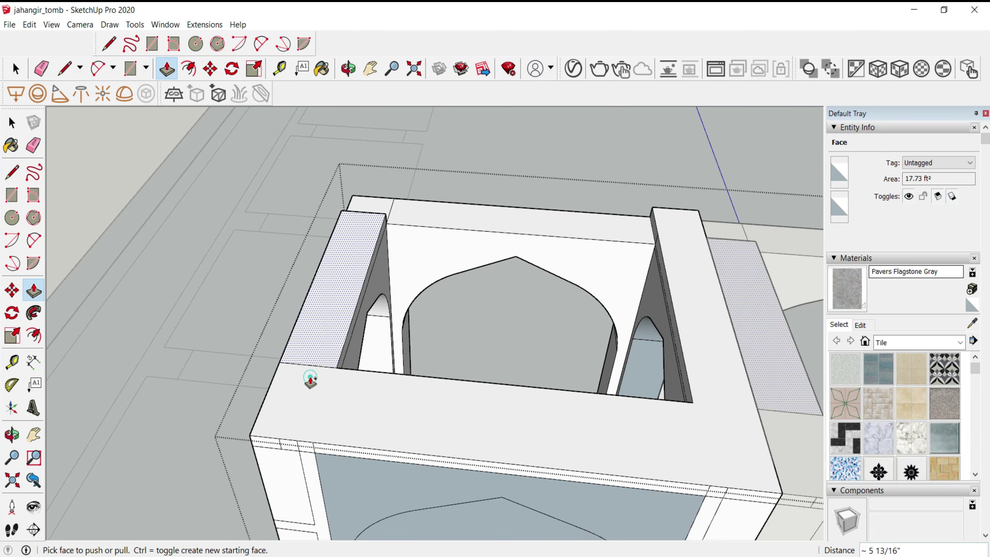
click(310, 380)
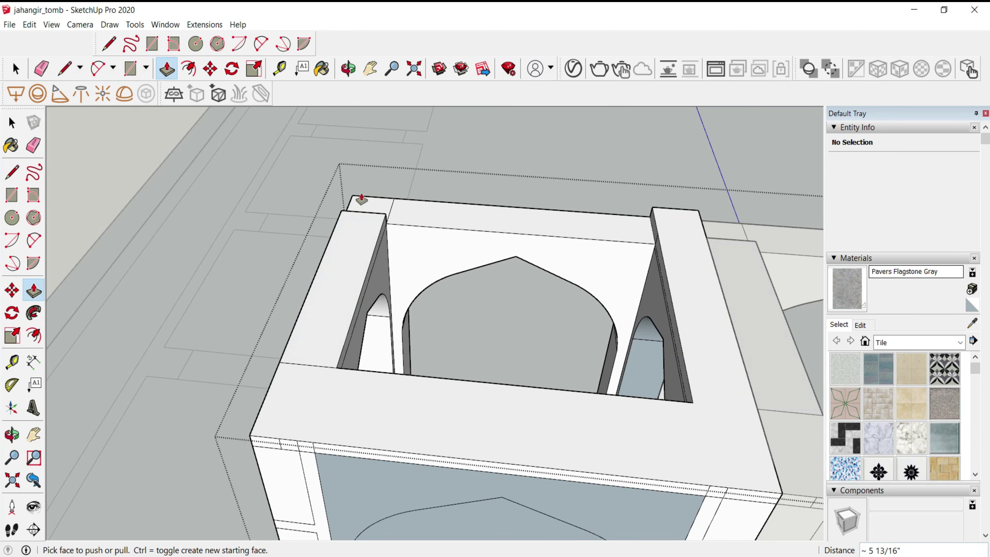
scroll(362, 199, up, 3)
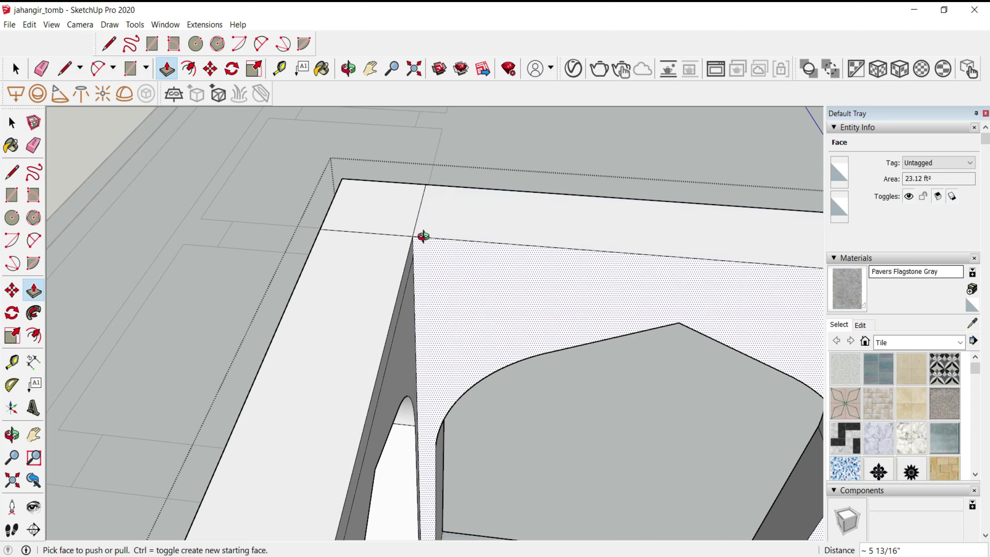
middle_drag(424, 236, 337, 246)
key(e)
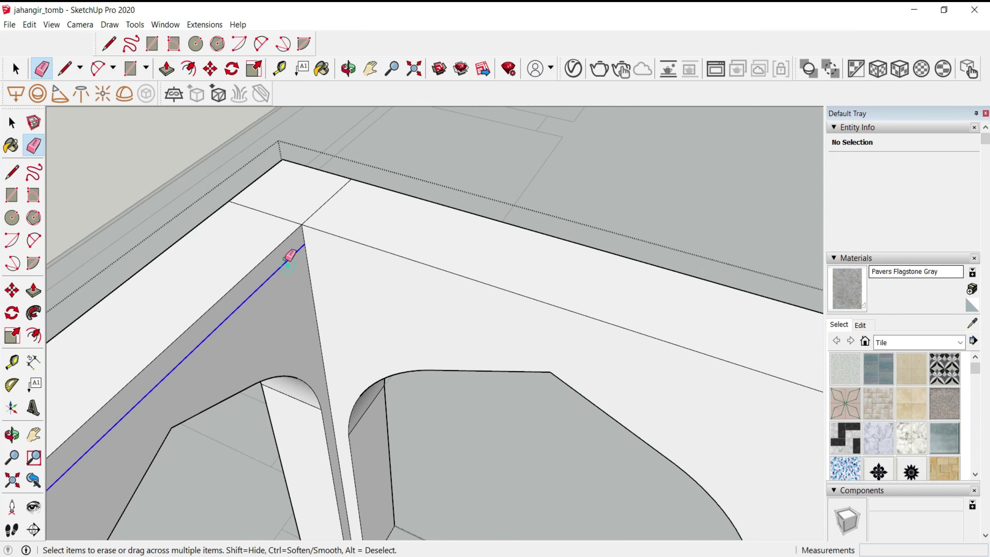
- Recess the first two pilaster panels beside the arch 5 inches into the wall
scroll(340, 194, down, 3)
mouse_move(619, 317)
middle_down()
mouse_move(582, 237)
mouse_move(230, 310)
middle_up()
scroll(307, 256, up, 1)
scroll(351, 288, down, 5)
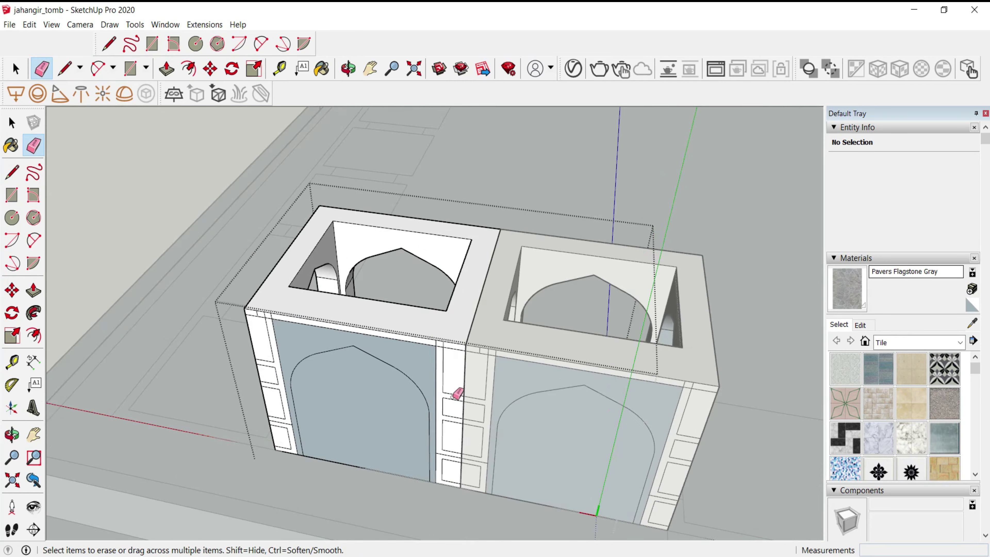
scroll(455, 393, up, 3)
scroll(506, 327, up, 4)
scroll(398, 249, down, 1)
scroll(524, 232, down, 1)
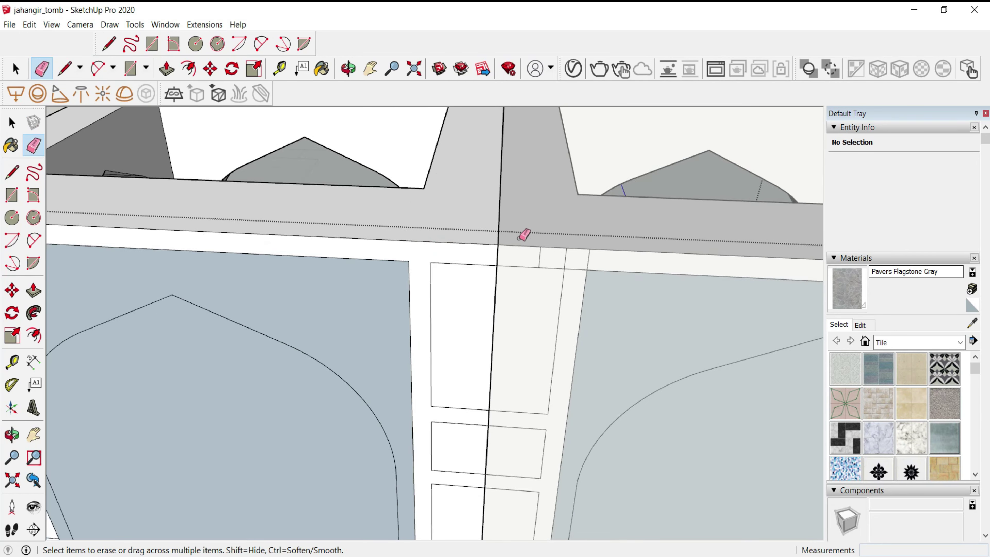
scroll(255, 232, down, 4)
scroll(240, 233, up, 4)
scroll(257, 236, down, 3)
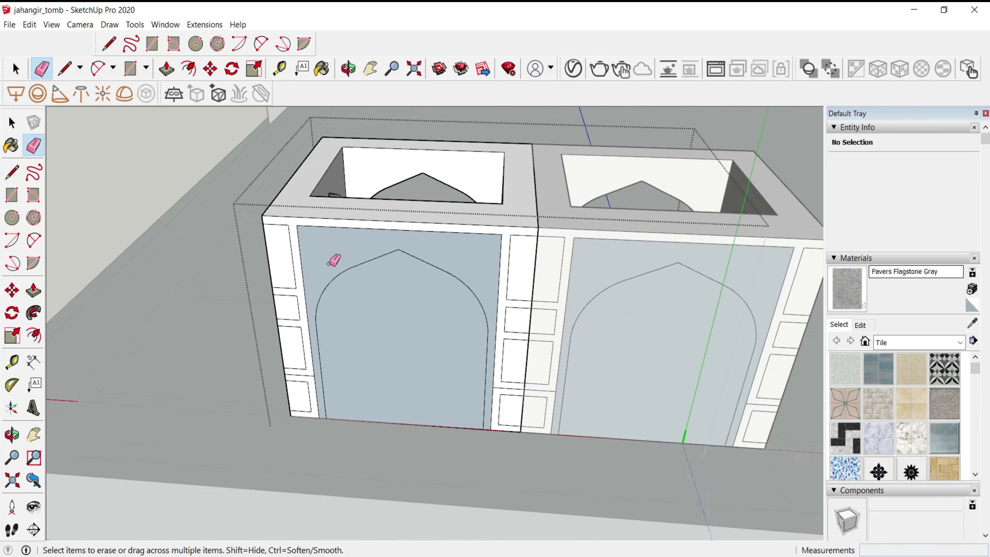
middle_drag(331, 258, 473, 281)
scroll(470, 282, up, 2)
scroll(464, 287, up, 1)
key(p)
drag(462, 290, 456, 294)
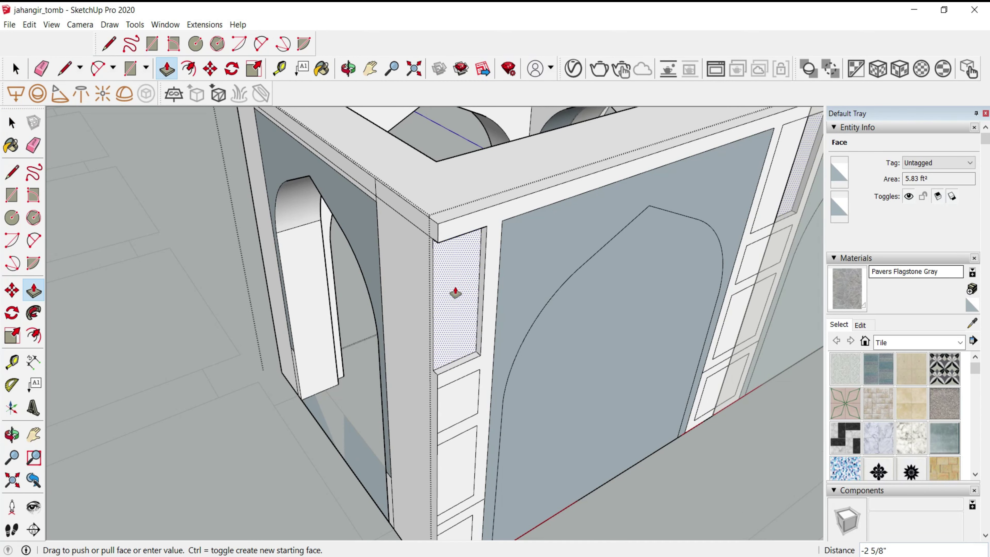
drag(461, 395, 454, 304)
- Recess the dotted pilaster panel and the next panel by the same 5 inches
scroll(454, 304, down, 1)
scroll(455, 312, up, 1)
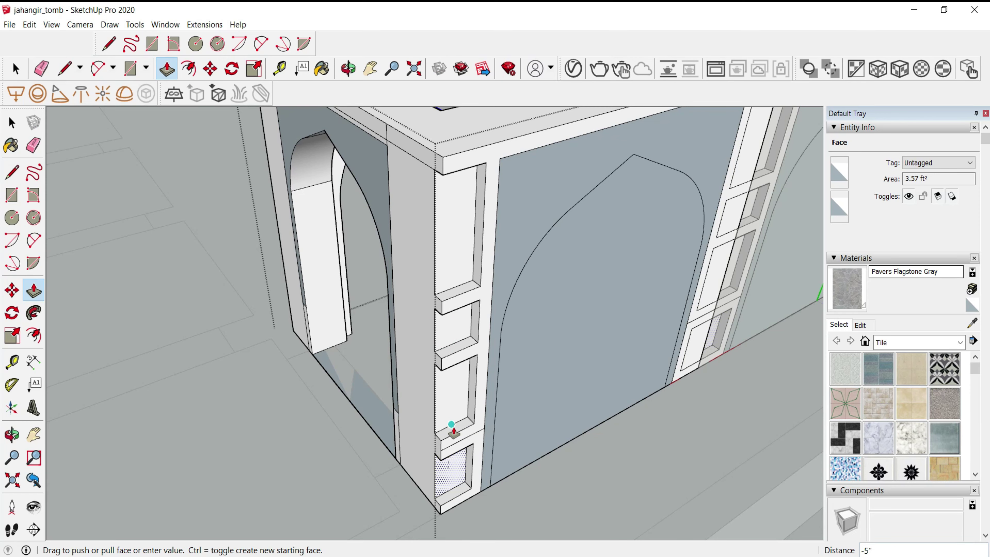
scroll(413, 508, down, 5)
scroll(414, 509, down, 2)
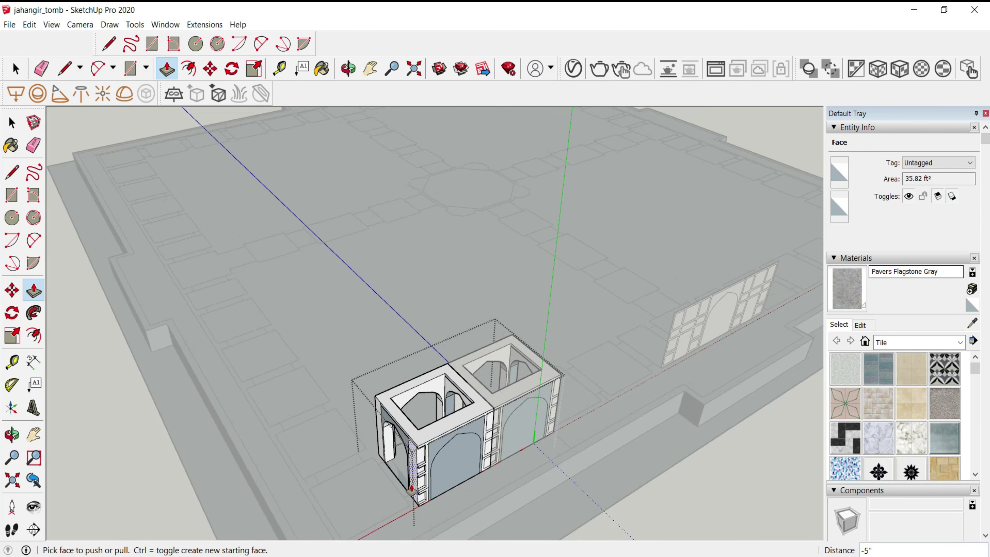
scroll(412, 489, down, 1)
scroll(482, 454, up, 3)
scroll(437, 380, up, 4)
scroll(466, 351, up, 2)
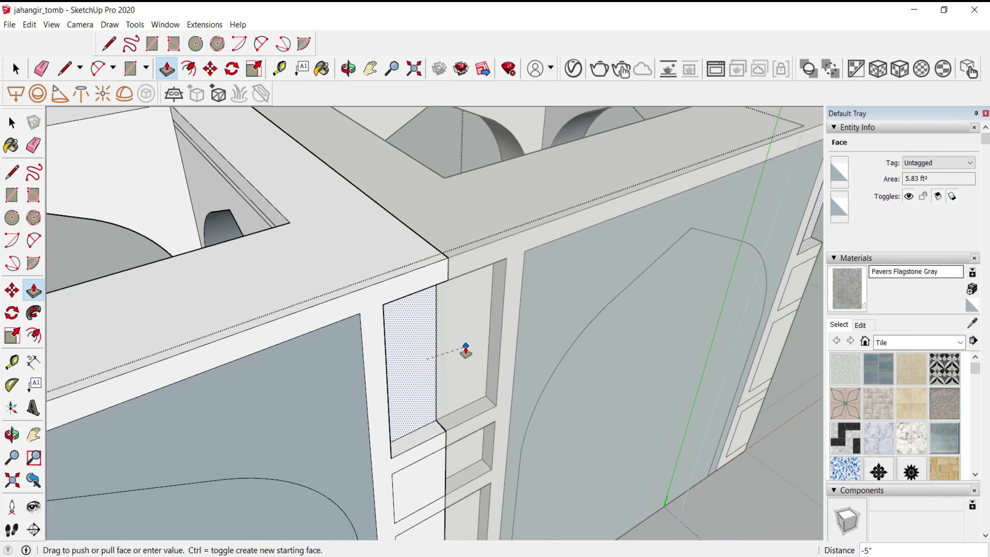
click(466, 351)
double_click(435, 482)
scroll(453, 409, down, 3)
scroll(435, 498, up, 3)
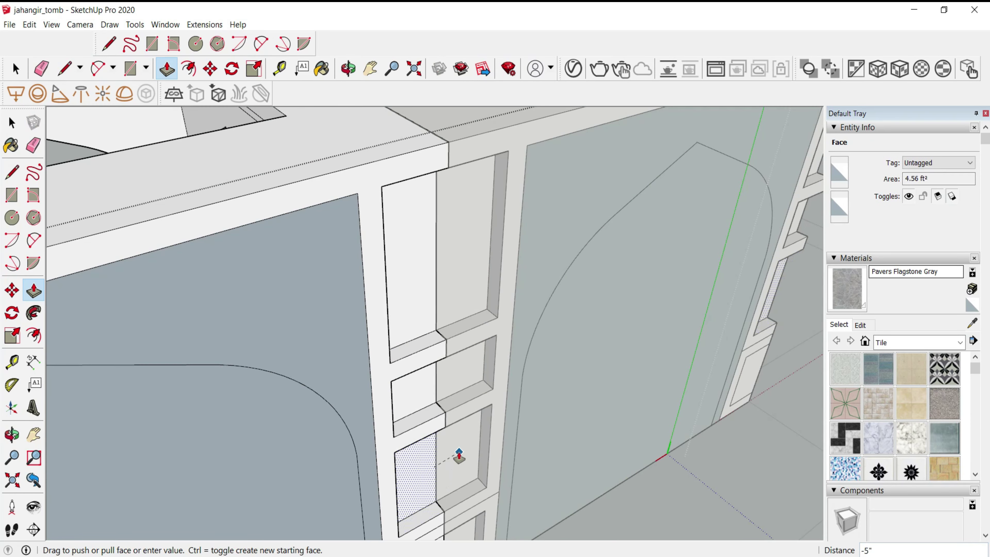
scroll(459, 456, down, 3)
- Orbit out to view the whole two-bay gate model
middle_drag(457, 458, 450, 370)
scroll(451, 370, up, 3)
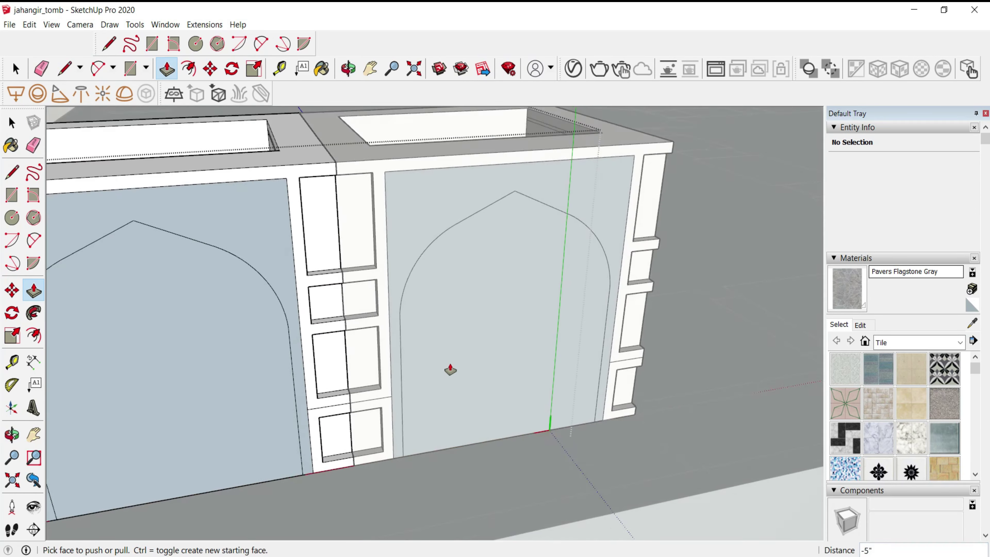
scroll(451, 369, down, 4)
middle_drag(465, 404, 411, 452)
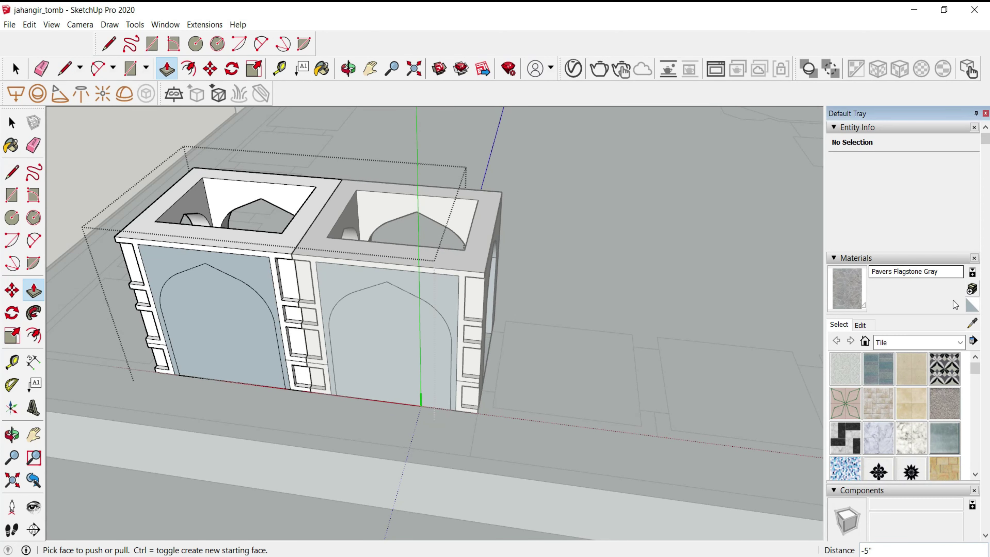
click(973, 289)
- Create a new material from the 22.png image in the mughal textures folder
click(562, 331)
click(463, 201)
key(Return)
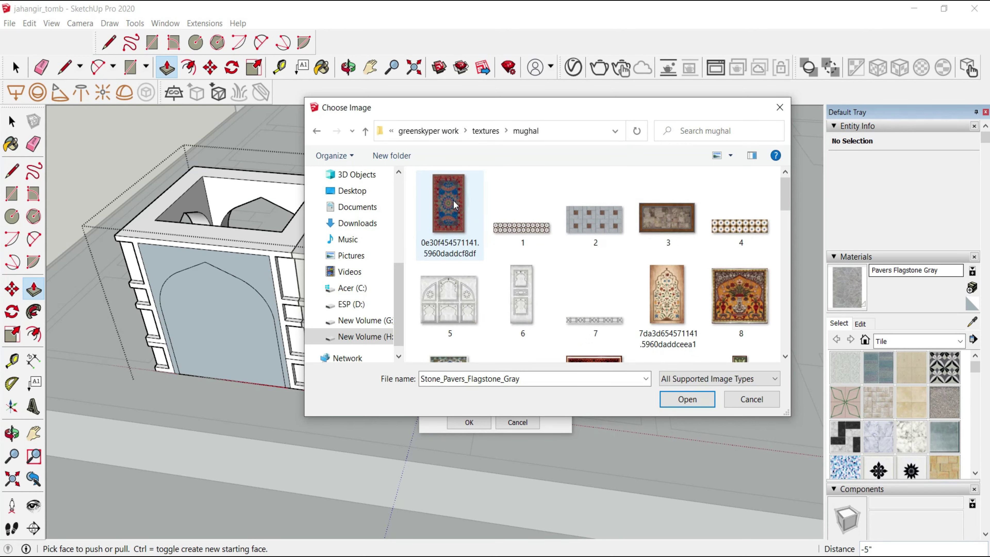
scroll(503, 222, down, 3)
scroll(506, 228, down, 3)
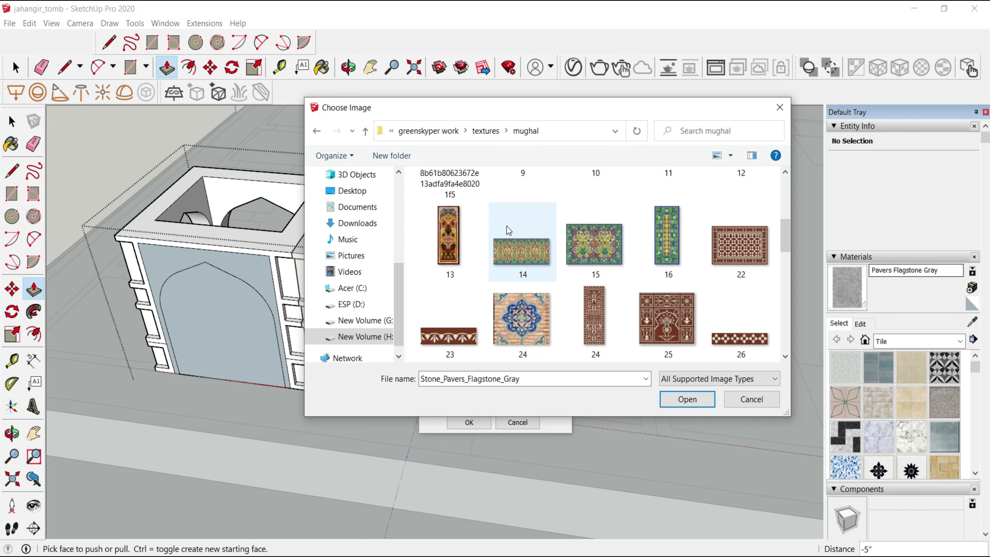
click(740, 252)
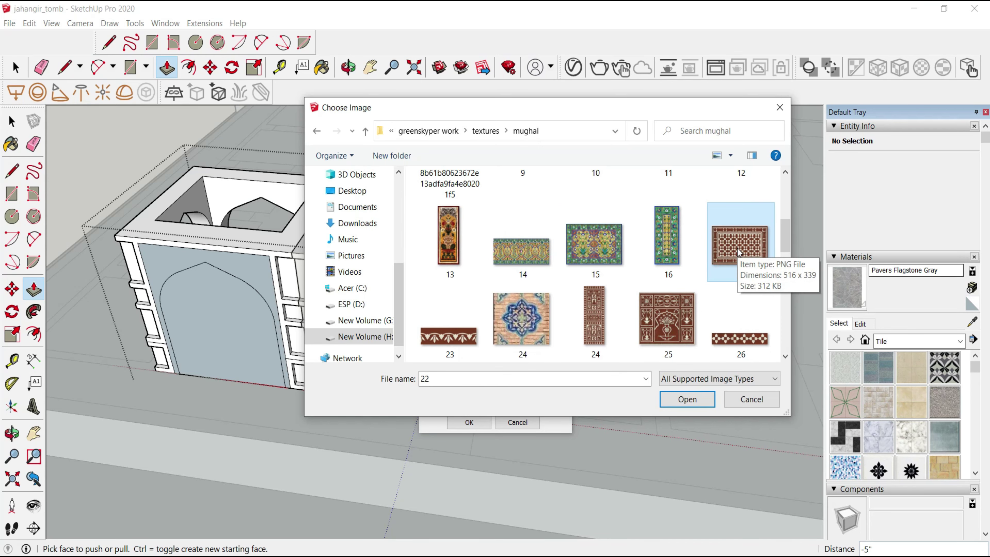
double_click(745, 255)
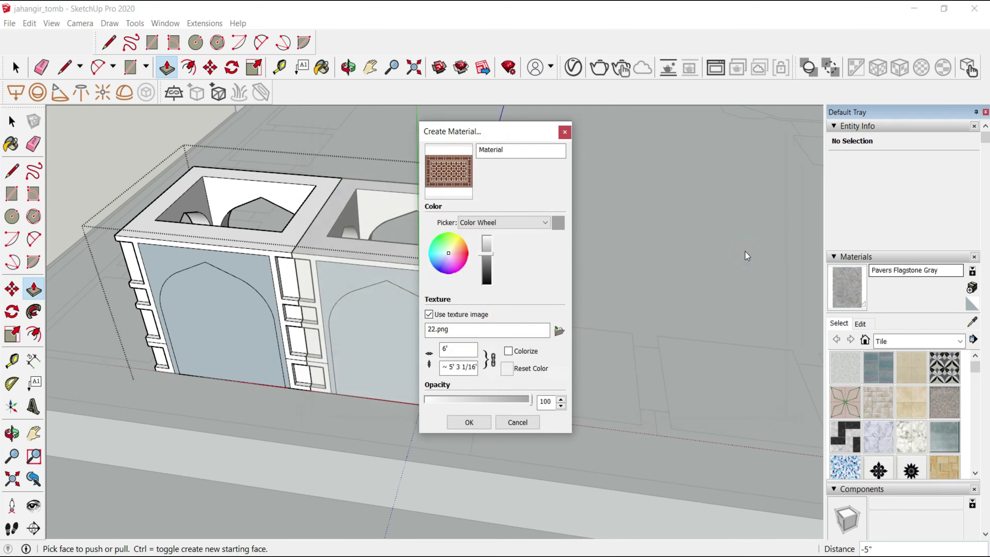
click(469, 422)
- Paint the recessed pilaster panel with the red-and-white 22.png inlay
scroll(405, 372, down, 5)
scroll(550, 310, up, 10)
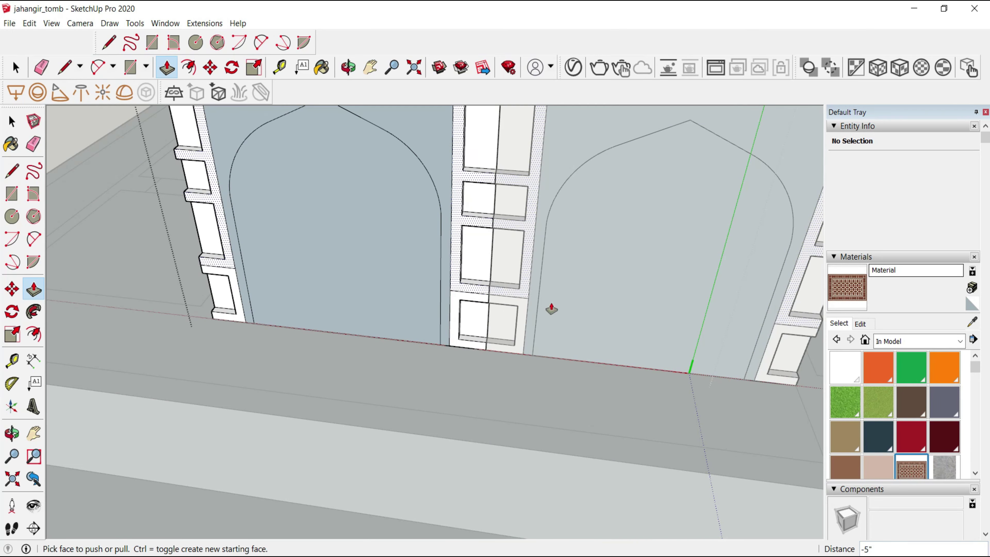
key(b)
click(475, 317)
scroll(475, 317, up, 5)
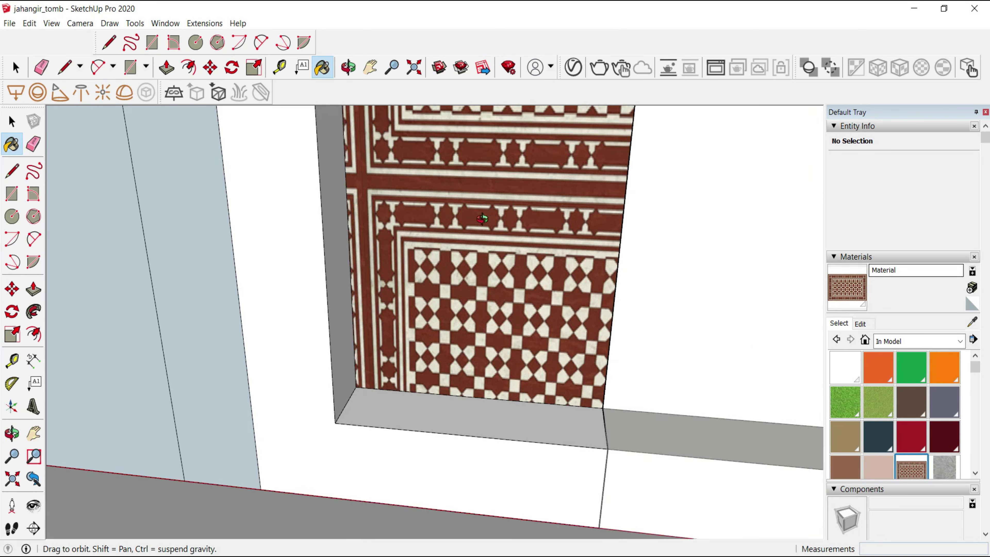
middle_drag(468, 308, 453, 261)
- Use Texture > Position pins to stretch the 22.png inlay to the panel's width and height
key(space)
right_click(431, 249)
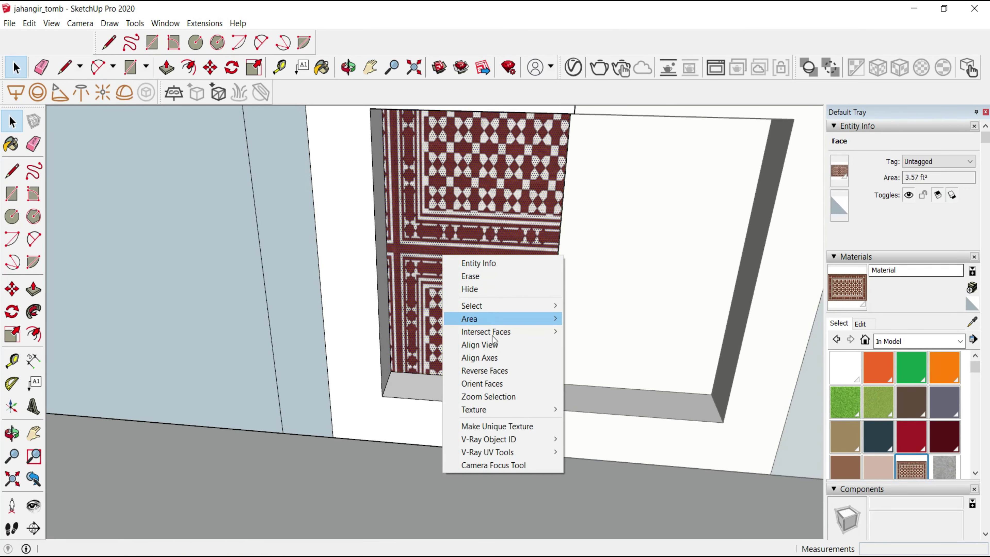
click(579, 409)
scroll(505, 345, down, 2)
scroll(505, 345, down, 2)
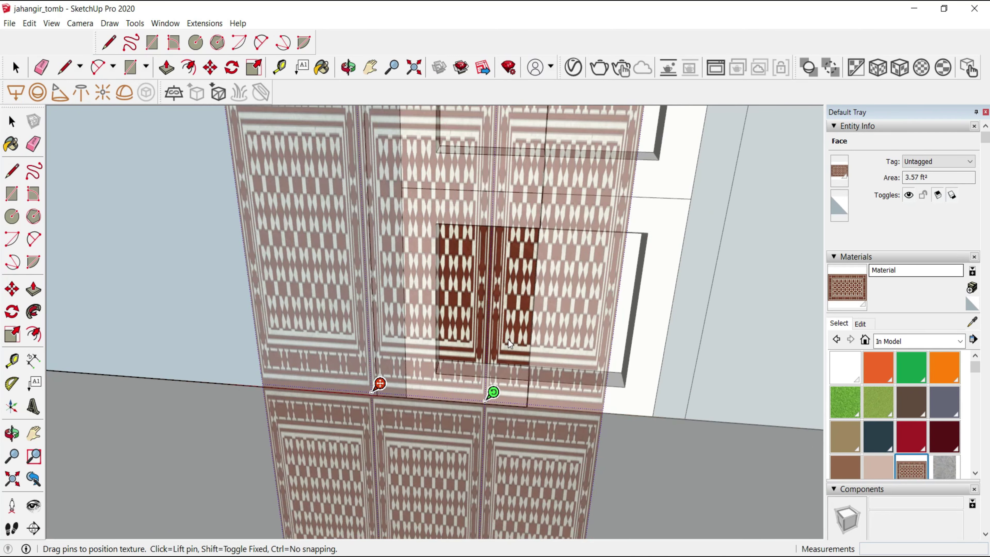
scroll(508, 340, down, 2)
scroll(535, 294, down, 2)
shift+middle_drag(535, 293, 538, 298)
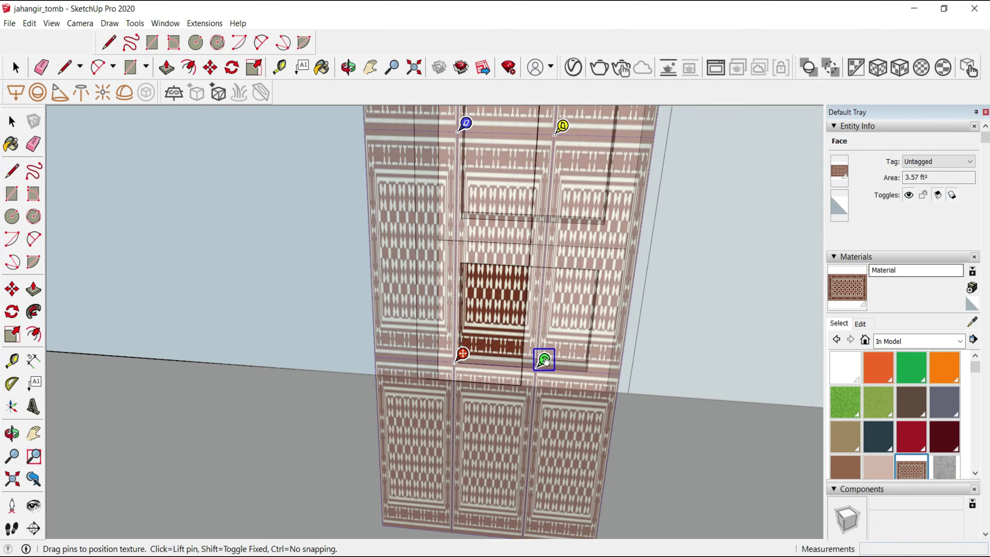
mouse_move(544, 361)
mouse_down()
mouse_move(610, 364)
mouse_move(592, 360)
mouse_up()
scroll(471, 267, down, 2)
scroll(471, 267, down, 2)
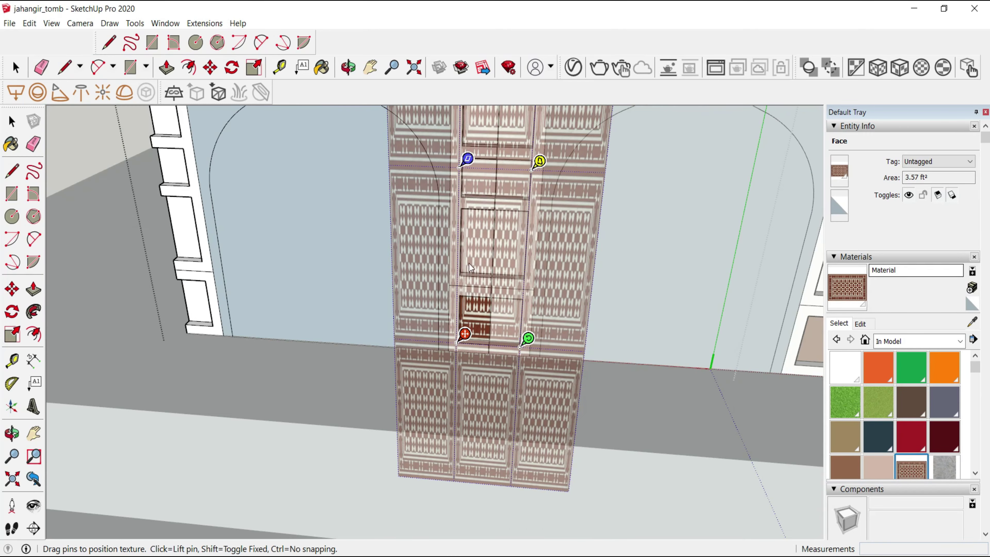
drag(463, 168, 465, 282)
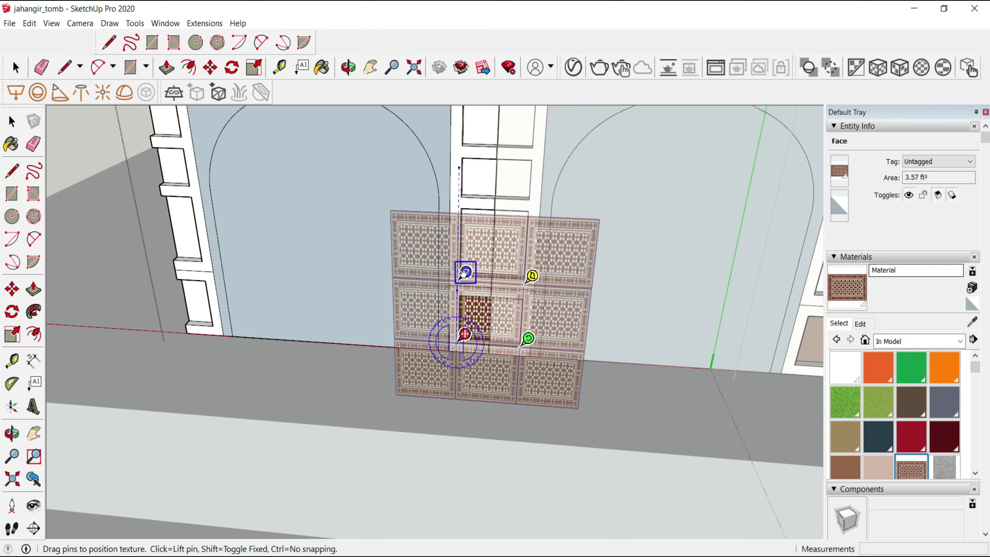
- Shear and shift the inlay texture so its border lines up with the panel edges
scroll(460, 285, up, 3)
scroll(433, 287, up, 1)
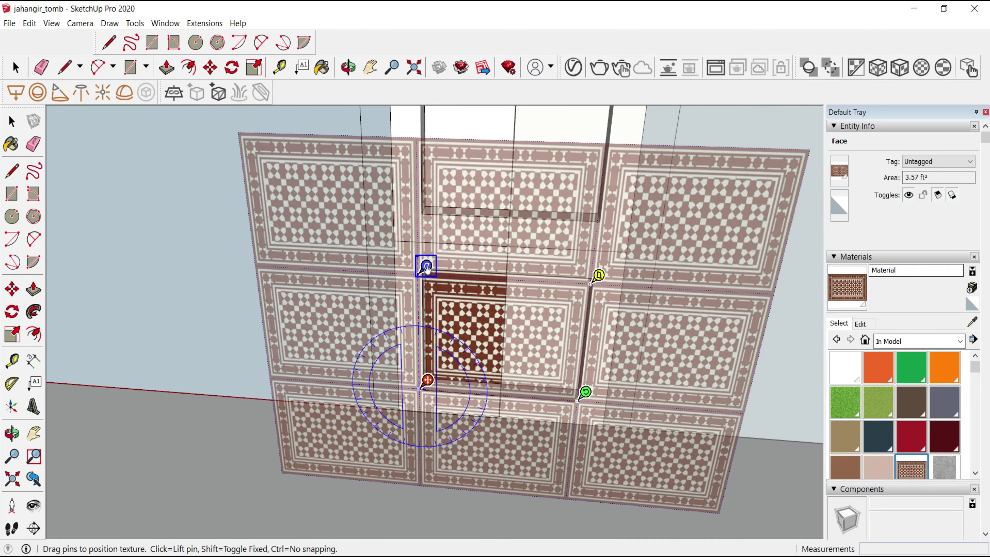
scroll(429, 287, up, 1)
scroll(423, 250, up, 2)
drag(422, 251, 422, 249)
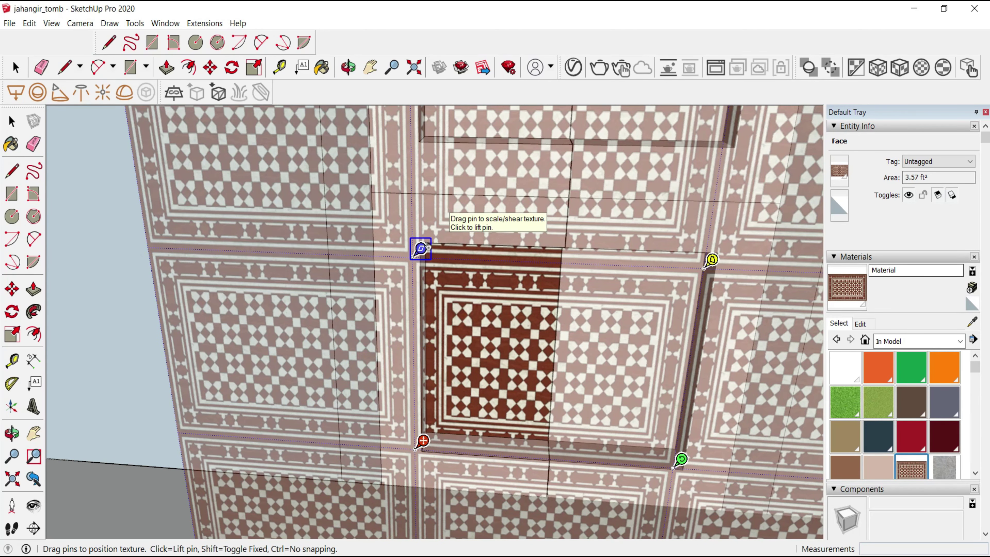
scroll(427, 245, up, 2)
drag(419, 248, 421, 234)
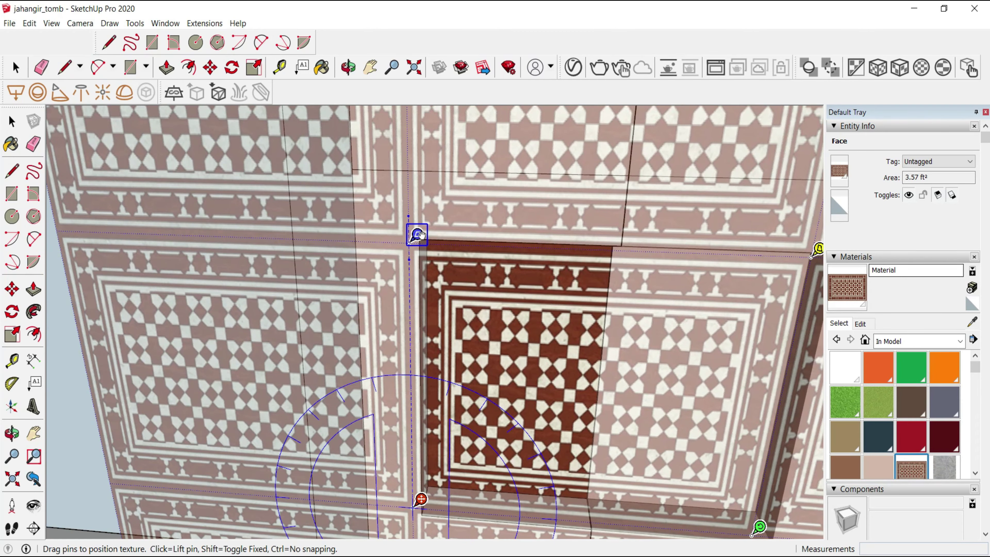
middle_drag(421, 234, 473, 260)
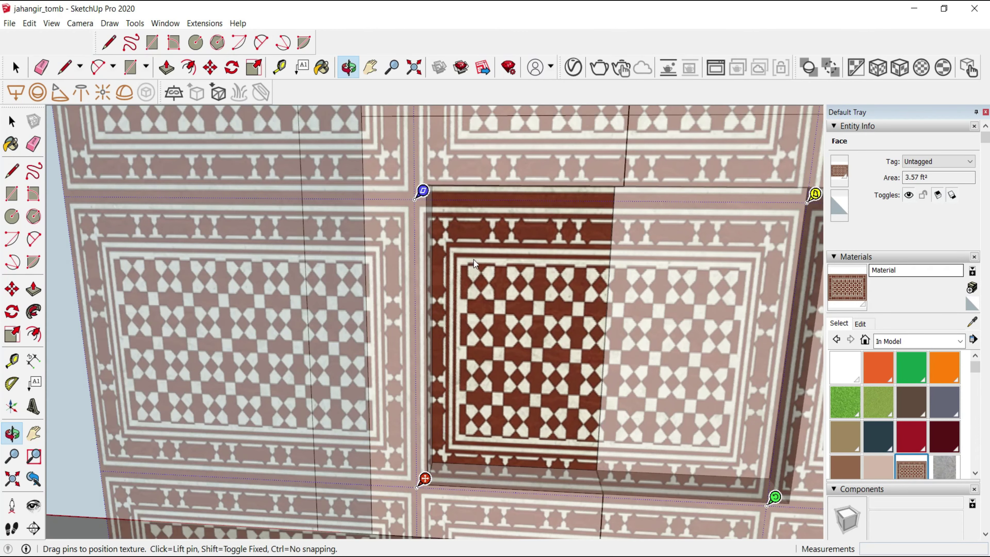
drag(473, 260, 503, 257)
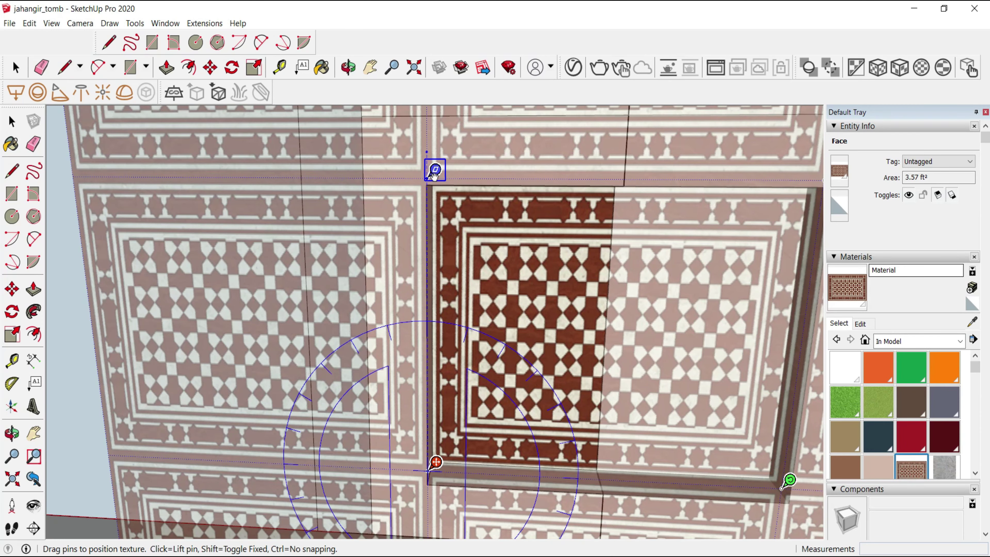
scroll(464, 291, down, 2)
scroll(464, 291, down, 1)
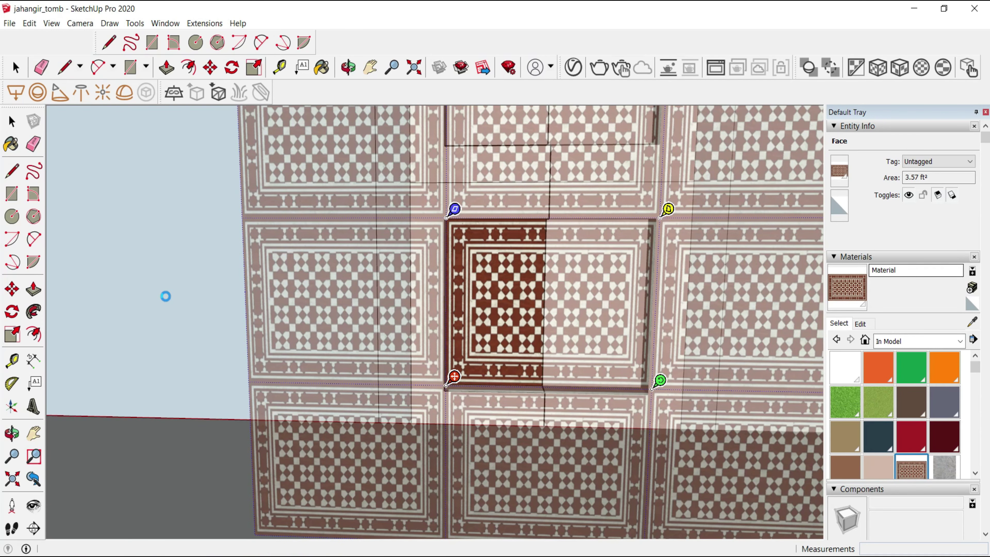
scroll(167, 297, down, 3)
scroll(232, 287, down, 2)
scroll(232, 287, down, 2)
scroll(372, 342, down, 2)
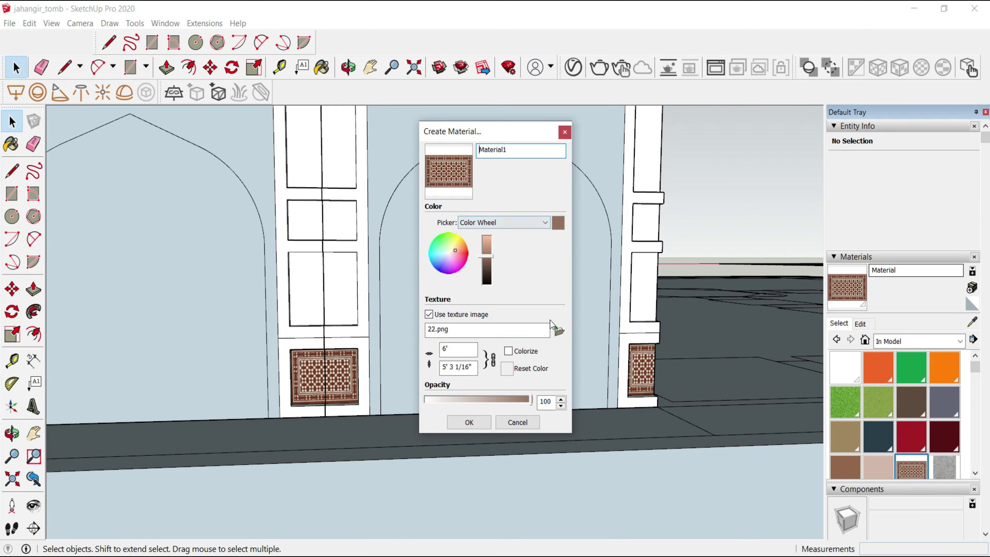
- Create a second inlay material from the 25.png image
click(552, 324)
scroll(780, 332, up, 2)
double_click(795, 331)
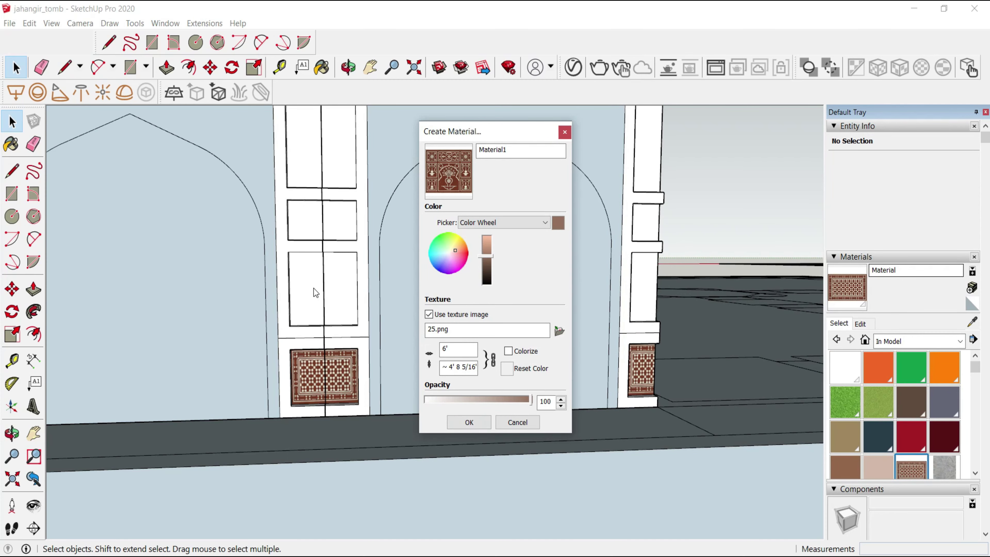
click(470, 422)
scroll(320, 281, up, 4)
click(314, 285)
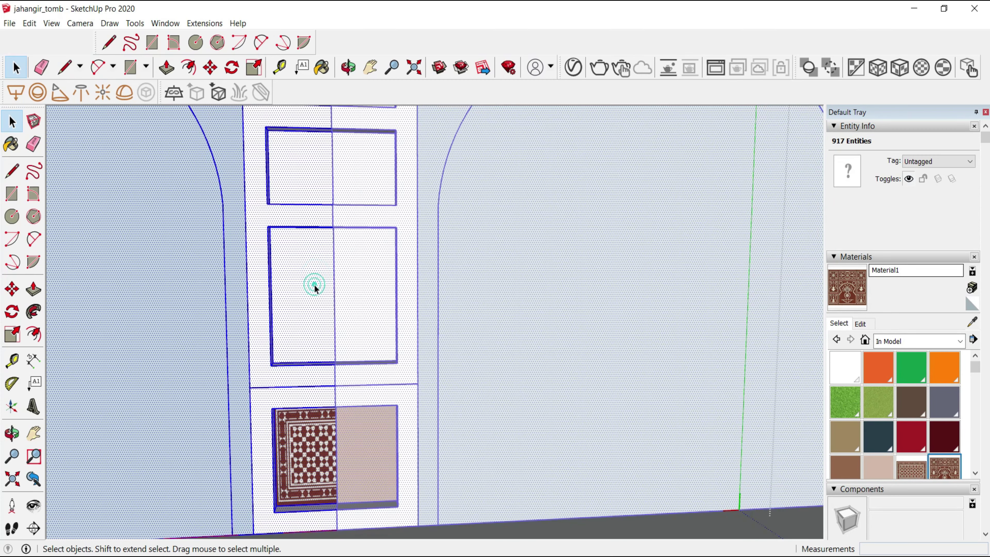
- Paint the upper panel with 25.png, then rotate and scale it into finer upright tiles
click(854, 296)
click(321, 276)
scroll(321, 276, up, 2)
right_click(320, 274)
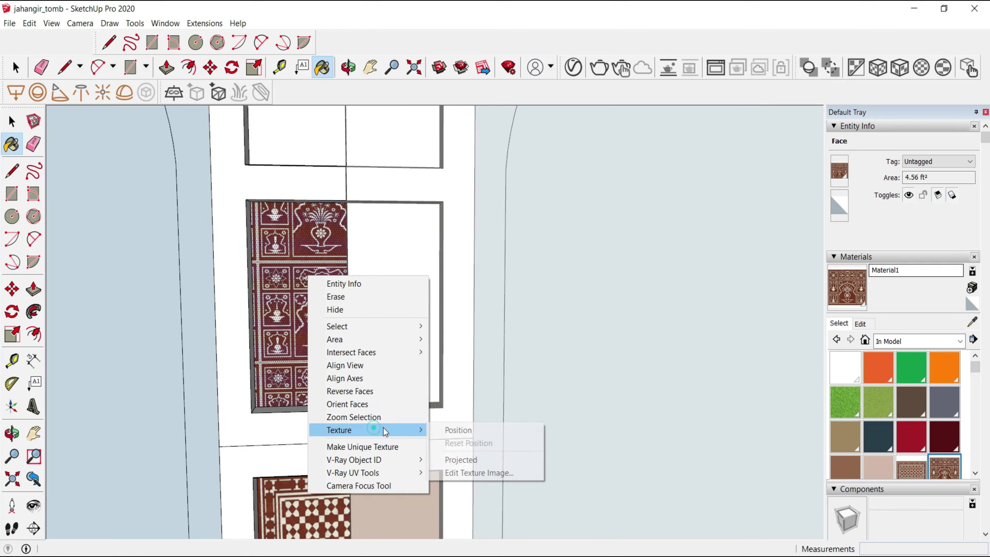
click(458, 429)
scroll(236, 316, up, 2)
mouse_move(288, 344)
shift+middle_down()
mouse_move(370, 264)
mouse_move(383, 226)
shift+middle_up()
mouse_move(573, 180)
mouse_down()
mouse_move(319, 232)
mouse_move(265, 195)
mouse_move(234, 155)
mouse_up()
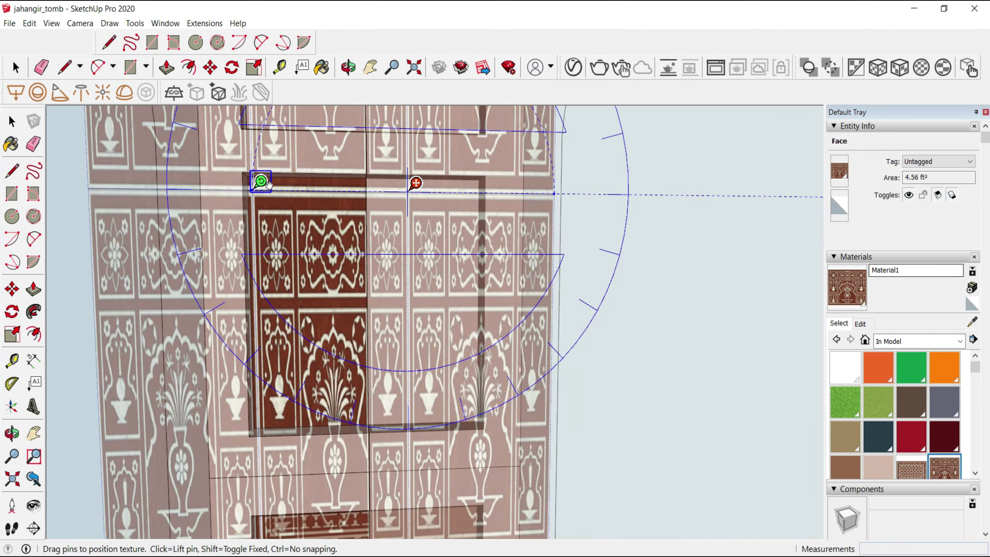
drag(311, 259, 337, 240)
drag(287, 159, 310, 159)
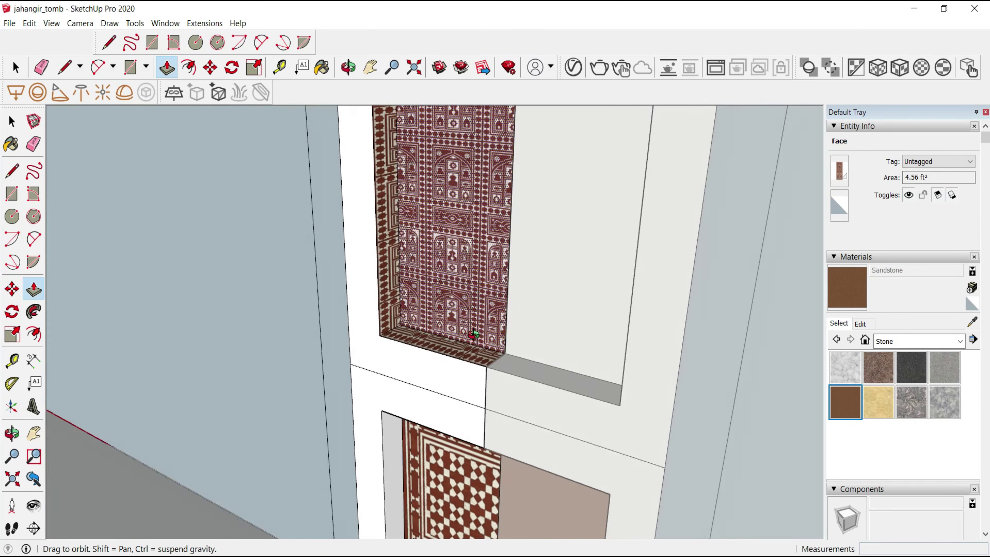
mouse_move(473, 335)
middle_down()
mouse_move(603, 144)
mouse_move(502, 408)
middle_up()
- Draw a small rectangle on the ledge below the inlay panel
scroll(502, 408, up, 5)
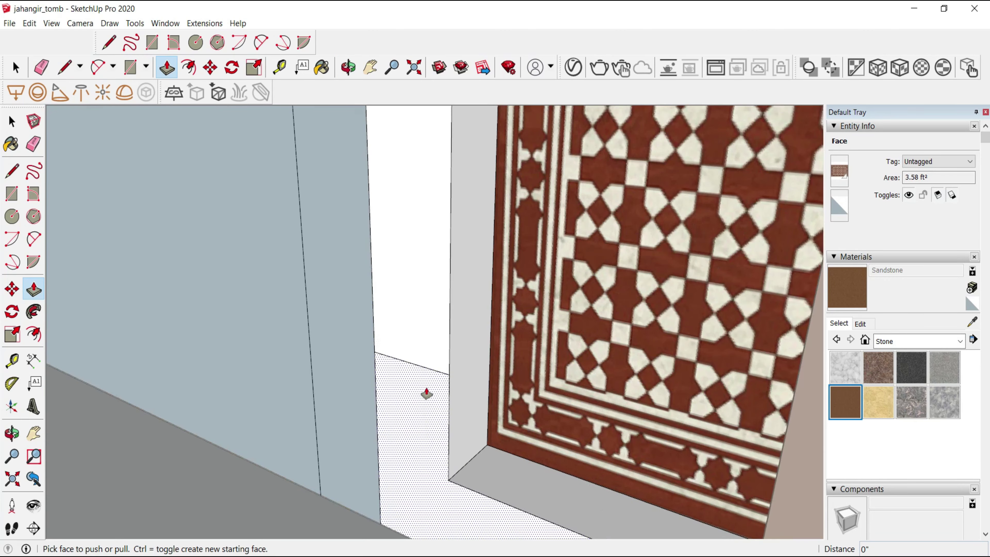
key(e)
scroll(431, 358, down, 2)
key(r)
click(469, 398)
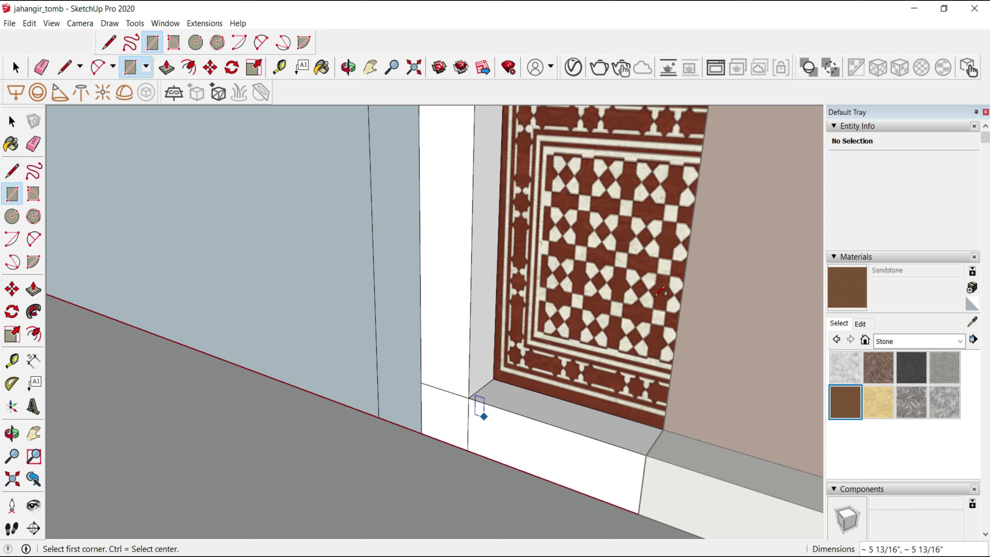
- Paint the new rectangular face with the plain Default material
key(b)
scroll(621, 360, down, 3)
scroll(621, 361, up, 3)
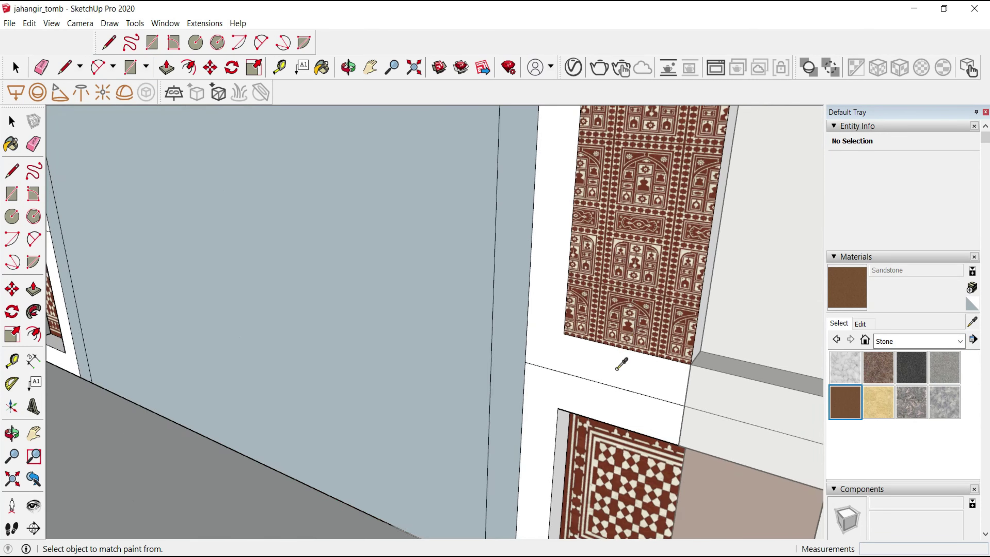
alt+click(621, 361)
click(627, 310)
middle_drag(627, 311, 663, 306)
scroll(559, 500, up, 2)
scroll(551, 343, up, 2)
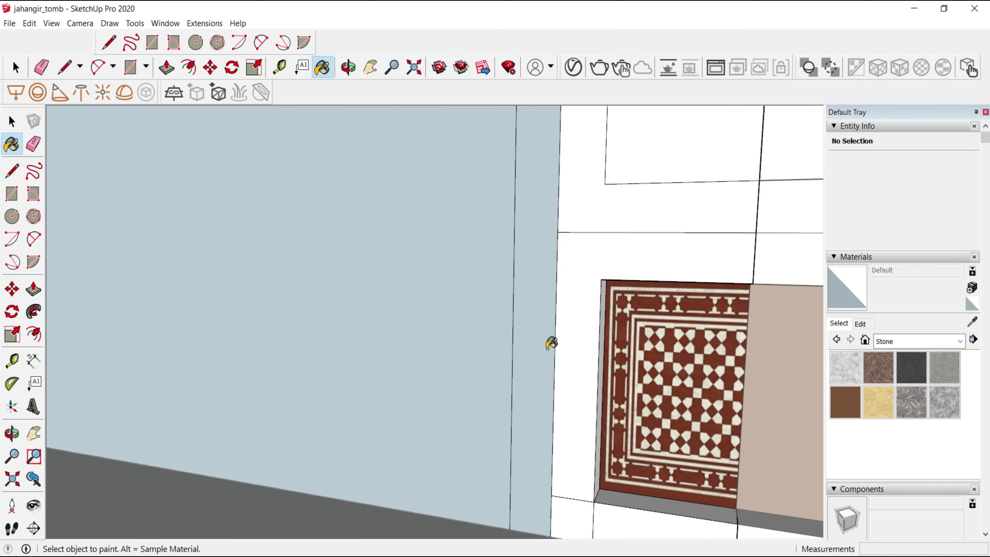
scroll(473, 244, up, 2)
- Start offsetting an inset border inside the small face
key(f)
scroll(546, 385, up, 3)
click(579, 429)
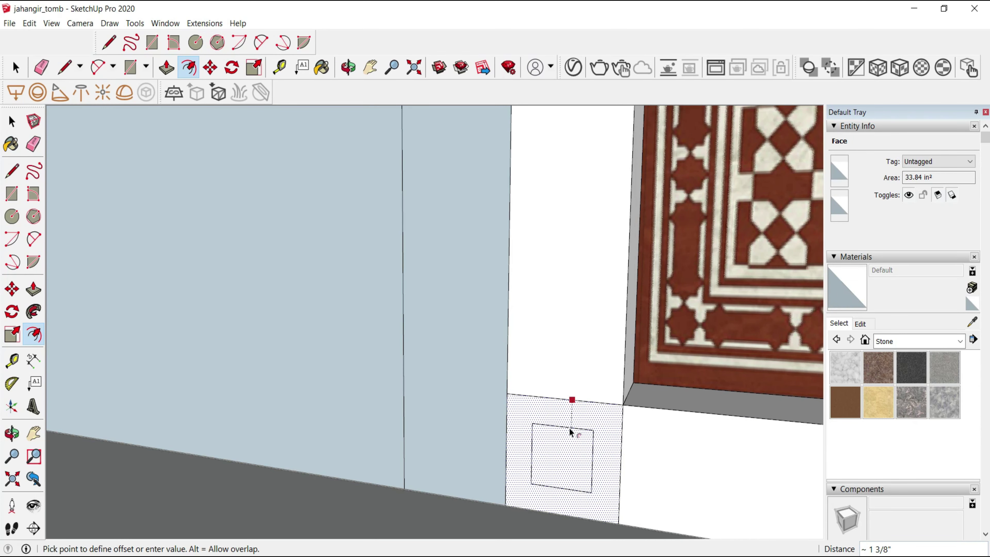
- Commit the inward-offset inner square and split it with a vertical centre line
click(569, 428)
key(space)
double_click(566, 441)
key(m)
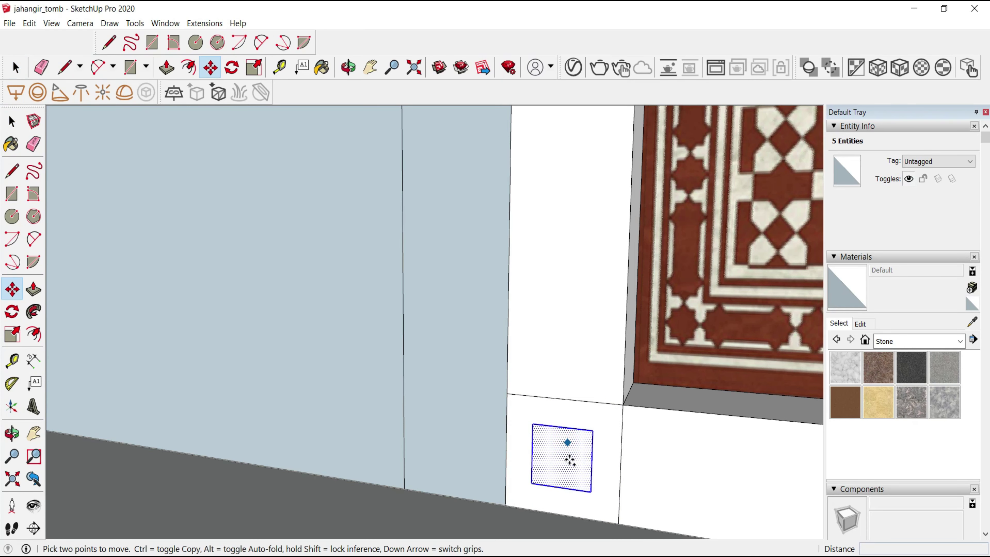
key(l)
click(564, 428)
click(561, 487)
key(space)
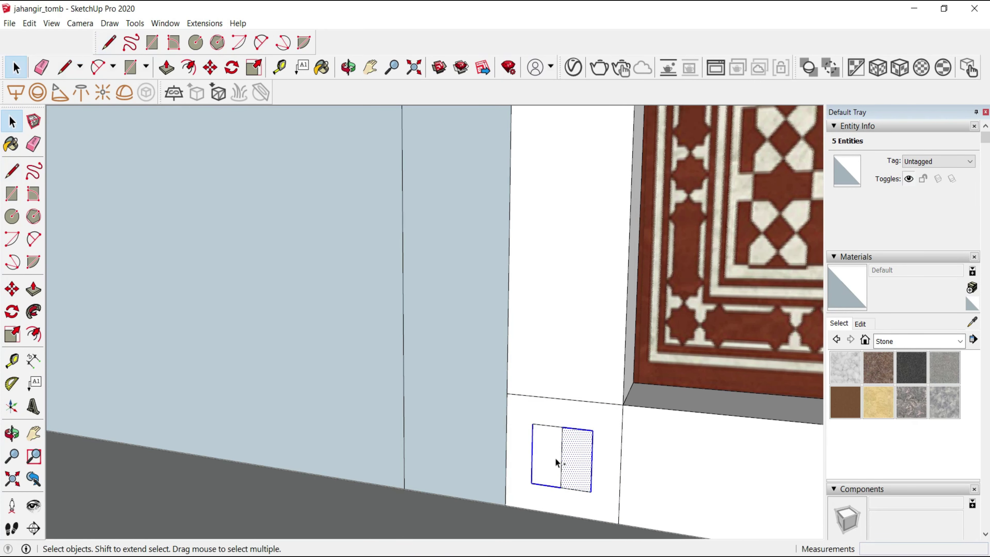
- Copy the square out to the left and rotate the copy by 45°
key(m)
click(562, 457)
key(ctrl)
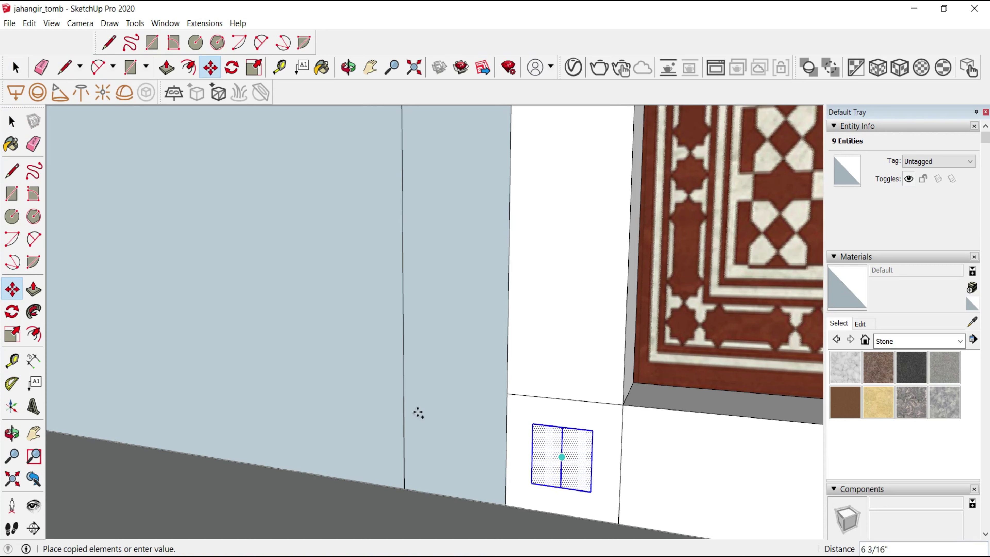
click(345, 410)
click(232, 67)
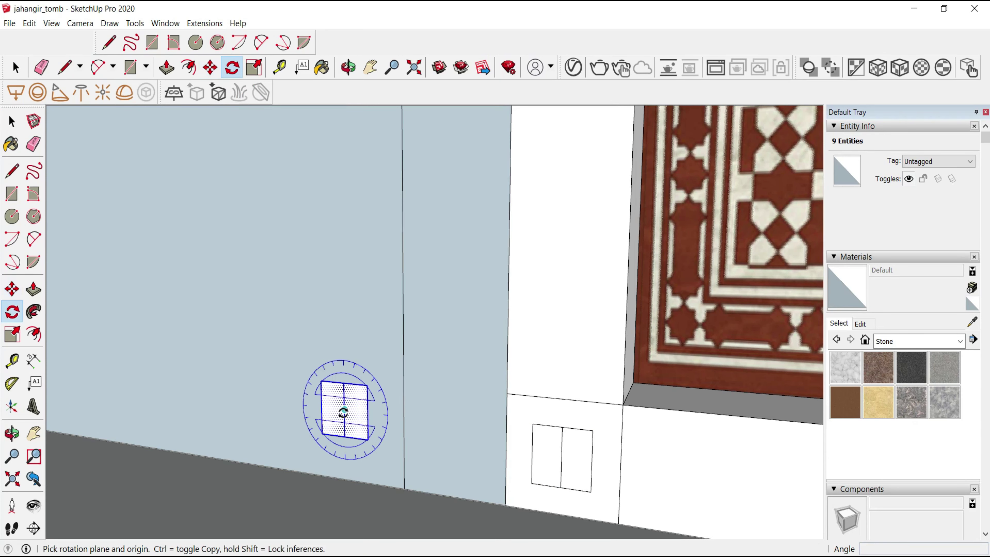
click(344, 337)
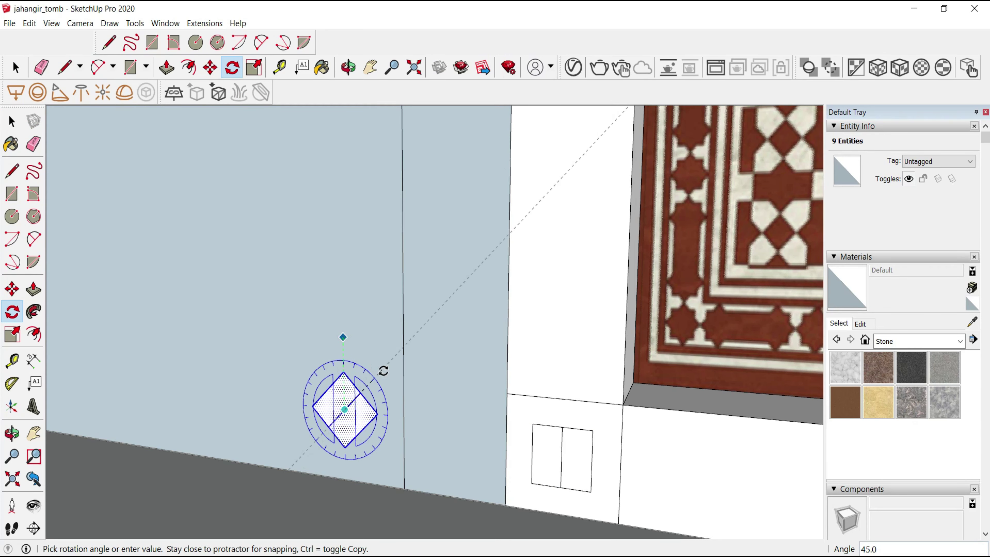
text(45)
click(384, 370)
- Place the rotated square over the original and erase the inner lines, leaving an eight-pointed star
key(m)
click(345, 409)
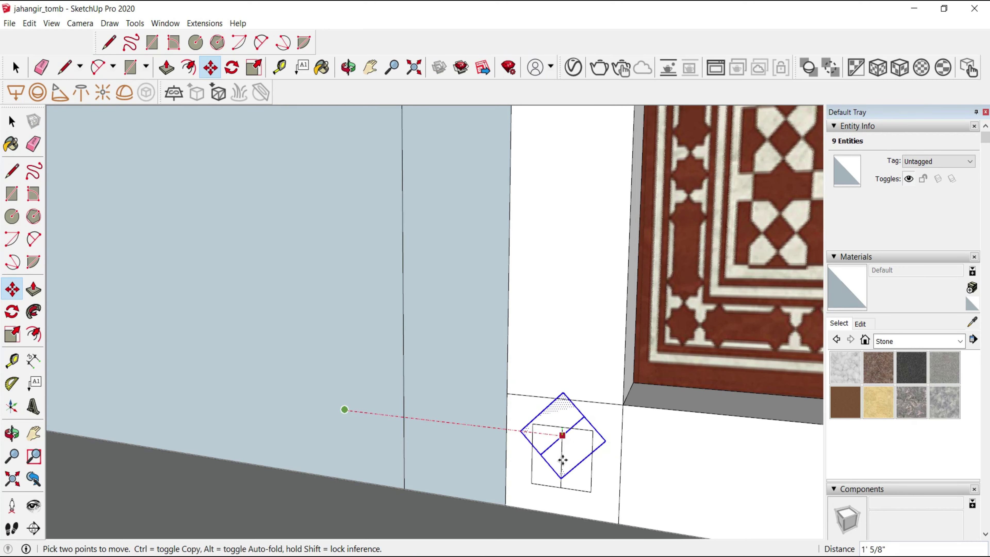
click(563, 462)
scroll(563, 462, up, 3)
key(e)
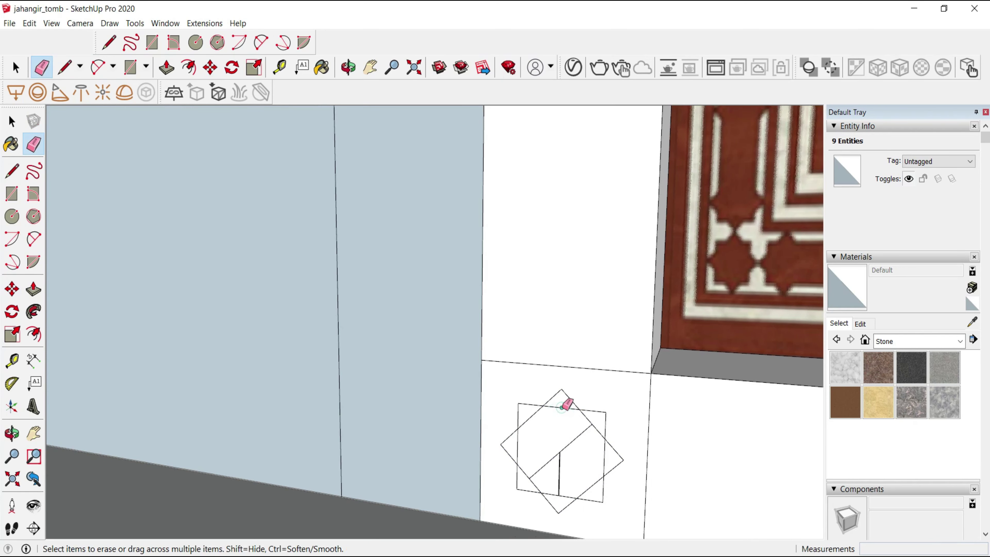
mouse_move(564, 402)
mouse_down()
mouse_move(597, 416)
mouse_move(576, 461)
mouse_move(539, 472)
mouse_move(530, 414)
mouse_up()
- Preview an offset outline of the star face, then cancel it
click(187, 66)
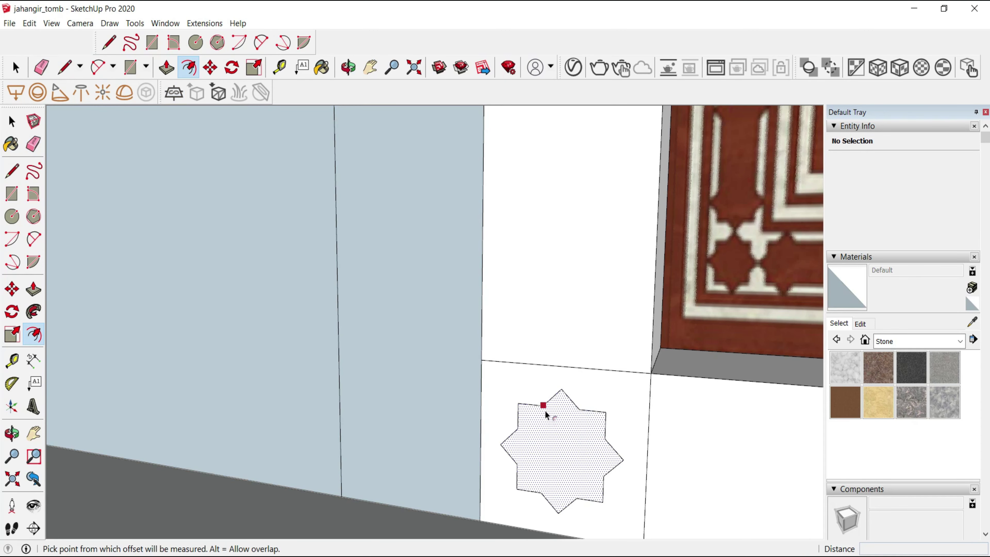
click(542, 404)
mouse_move(563, 387)
middle_down()
mouse_move(572, 381)
mouse_move(505, 396)
middle_up()
key(m)
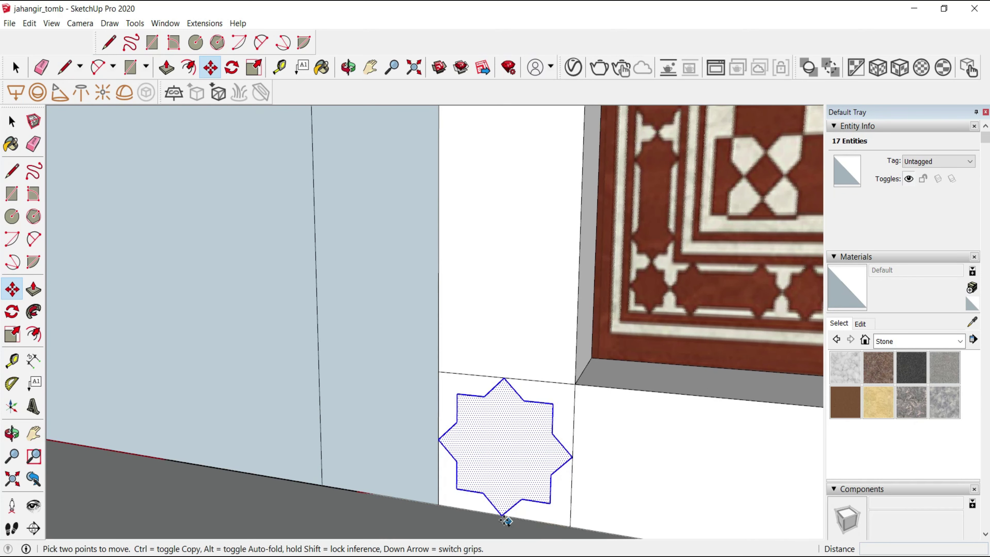
- Stack star copies tip to tip up the pier beside the niche
key(ctrl)
click(503, 516)
click(505, 378)
key(ctrl)
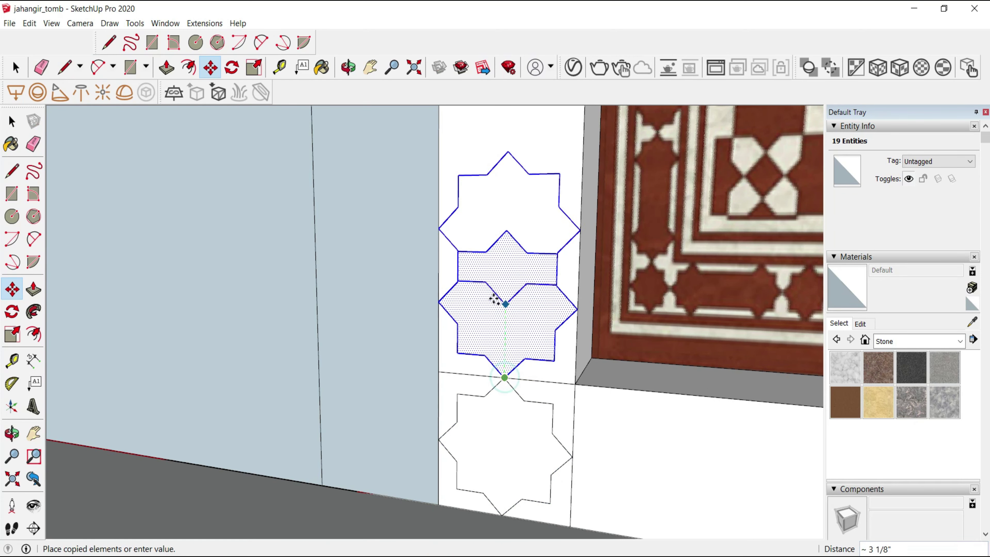
click(506, 230)
scroll(506, 232, down, 2)
key(ctrl)
click(503, 308)
click(504, 190)
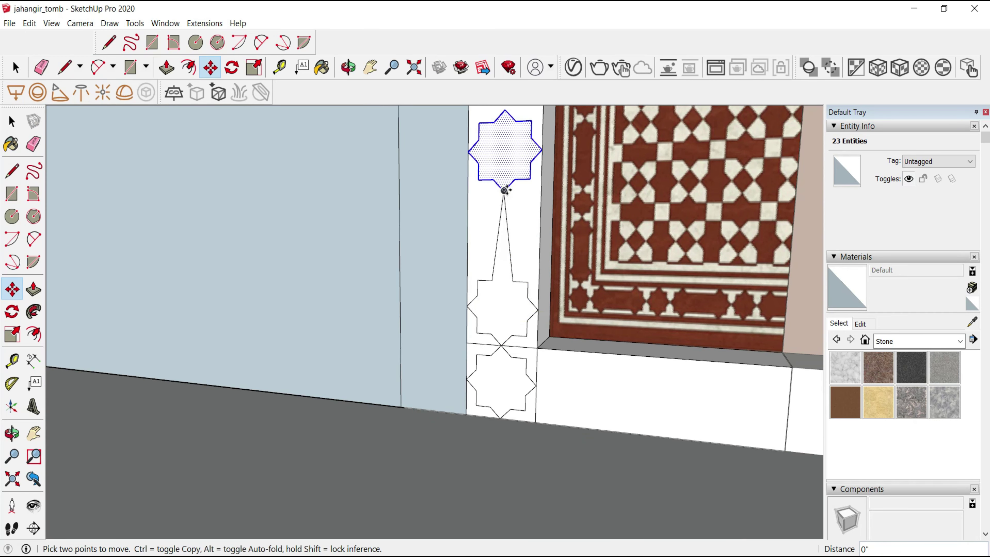
key(ctrl)
scroll(503, 226, down, 2)
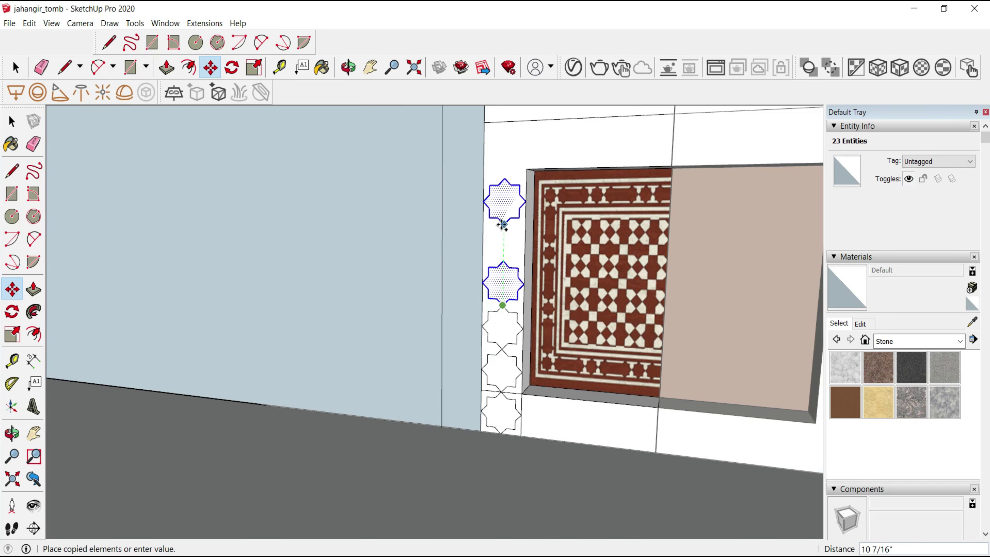
scroll(503, 225, up, 2)
click(504, 278)
key(ctrl)
click(504, 211)
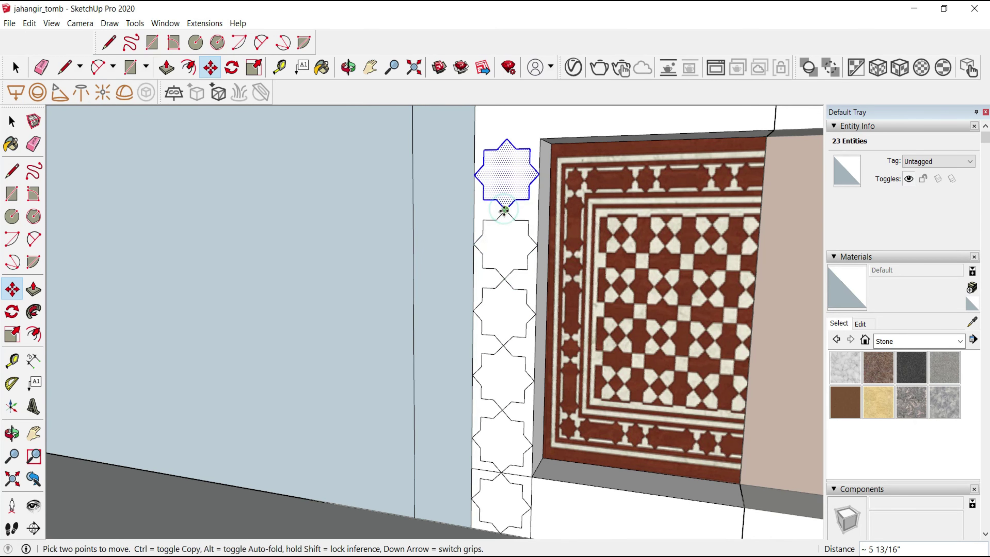
key(ctrl)
scroll(503, 218, down, 2)
scroll(503, 203, up, 3)
click(501, 194)
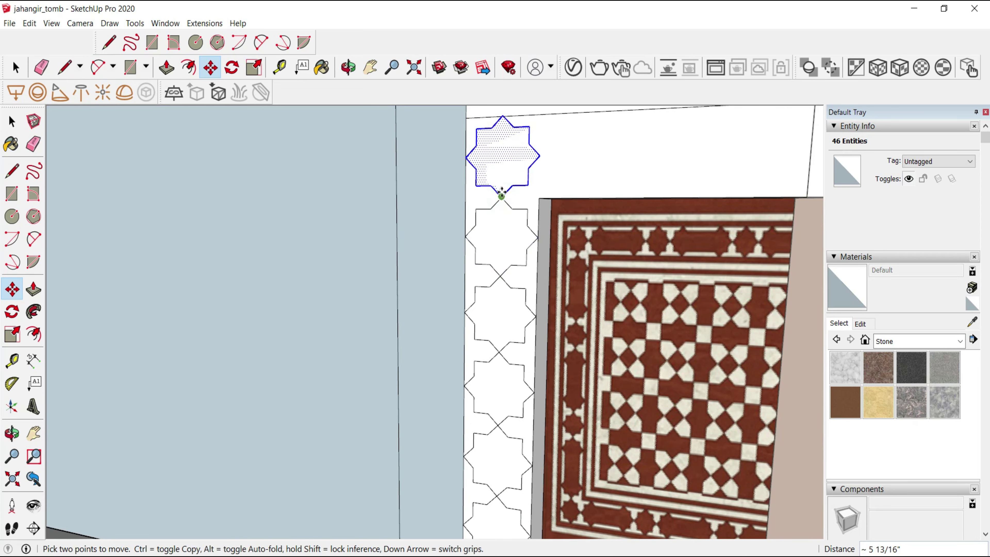
- Copy the top star rightward three times along the band above the niche
key(ctrl)
click(466, 157)
click(541, 156)
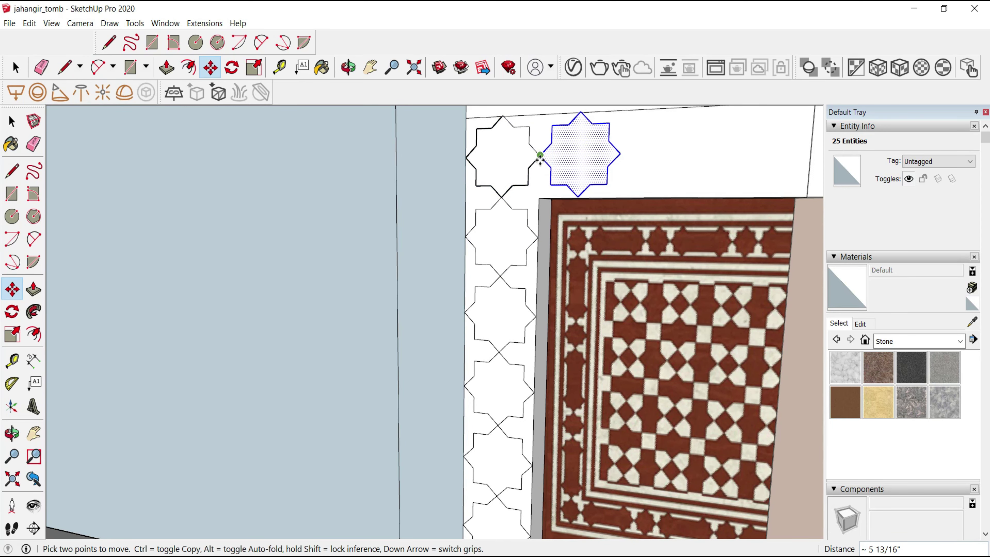
key(ctrl)
click(622, 153)
key(ctrl)
click(622, 154)
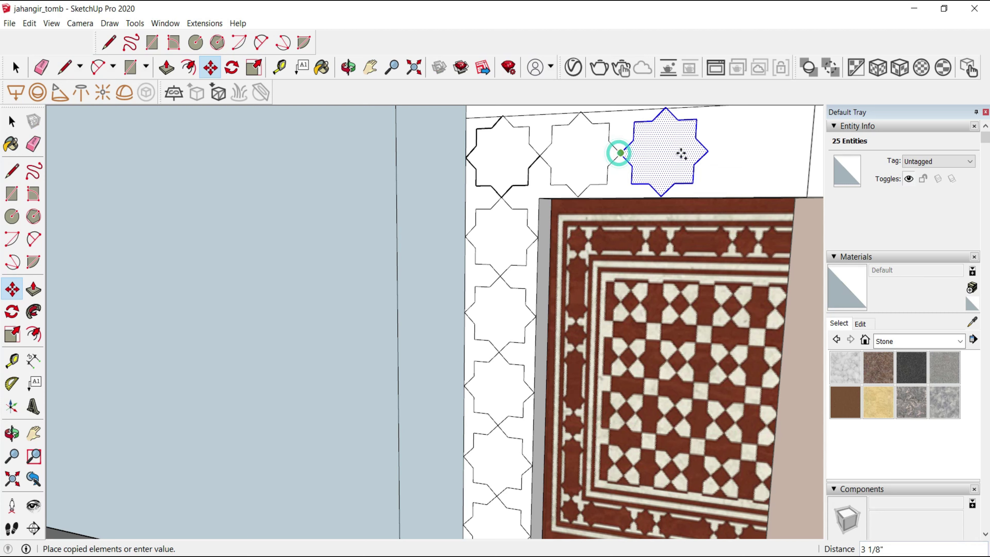
click(710, 151)
key(ctrl)
middle_drag(497, 266, 530, 248)
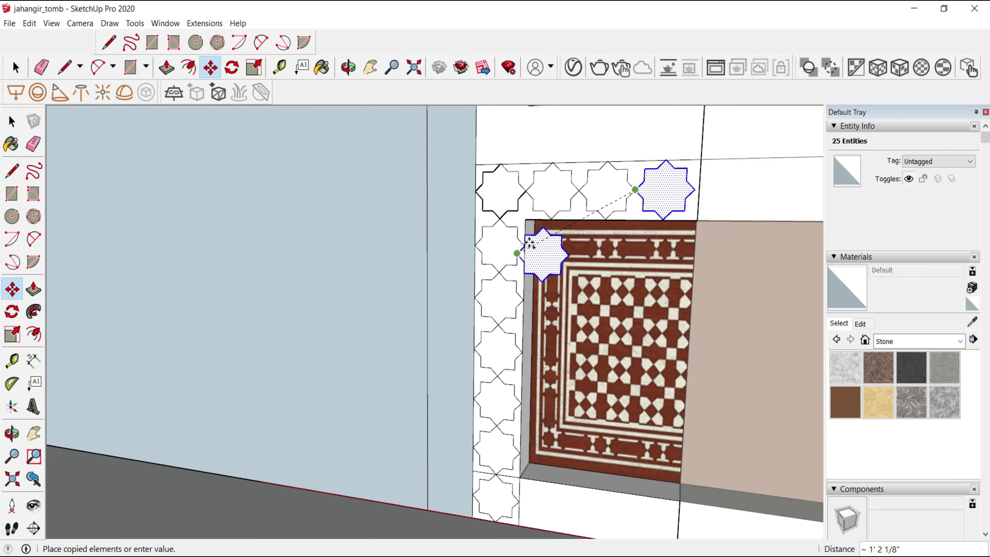
scroll(654, 182, up, 1)
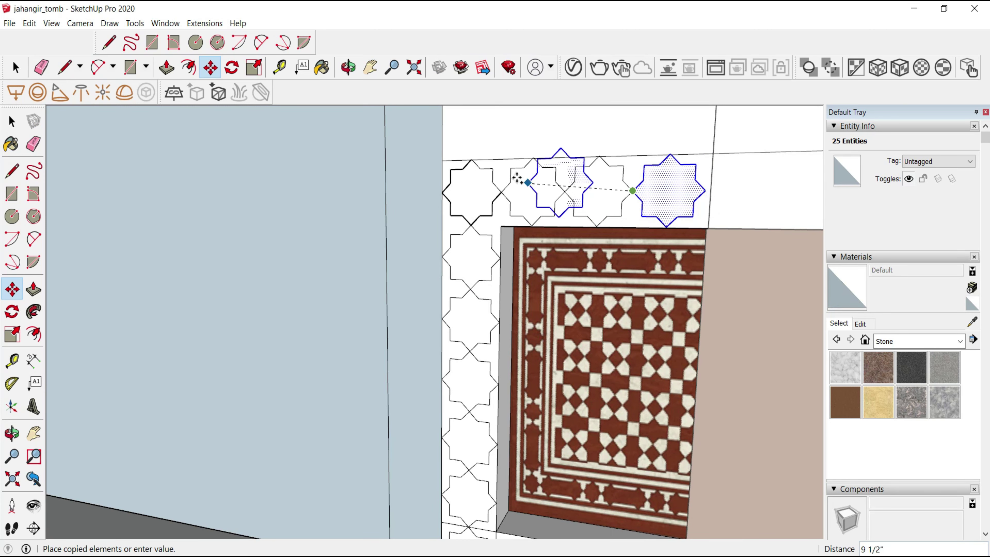
key(l)
scroll(467, 166, up, 2)
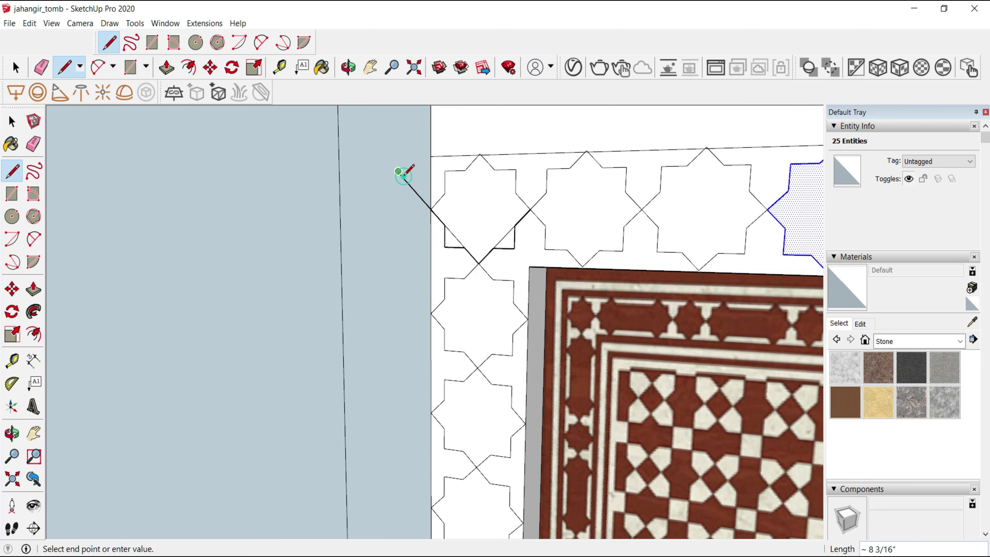
- Draw a diagonal line linking the corner stars and erase the stray diagonal edge
scroll(448, 221, up, 1)
click(450, 230)
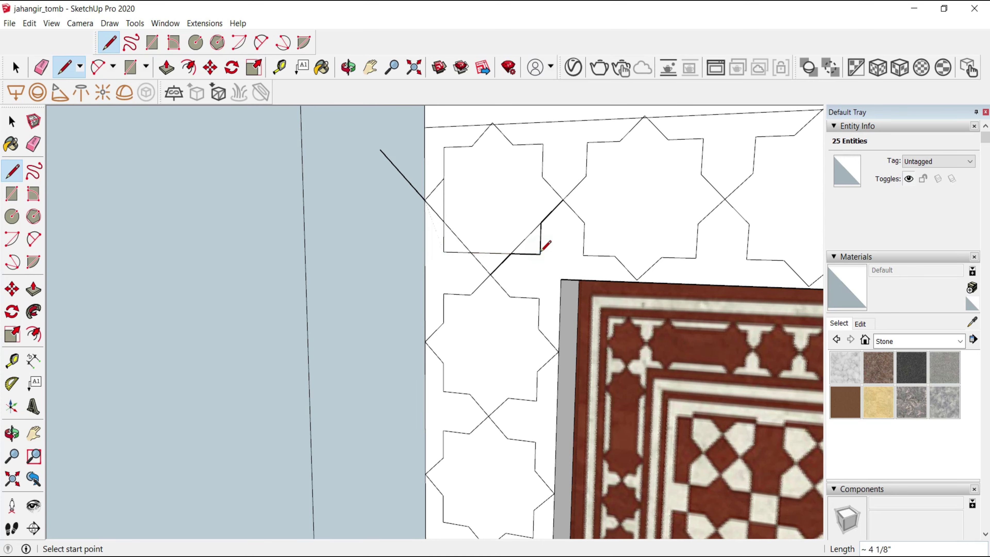
key(e)
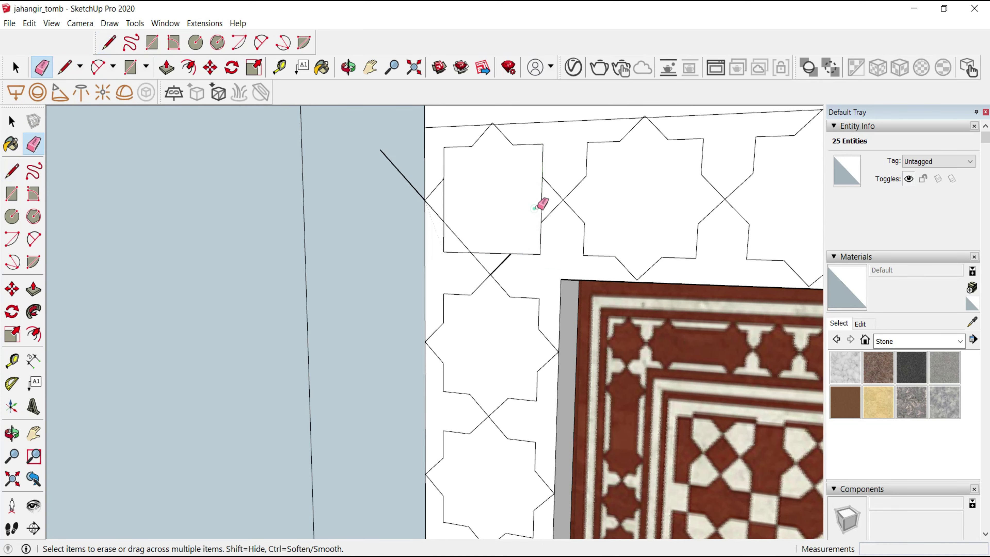
click(429, 194)
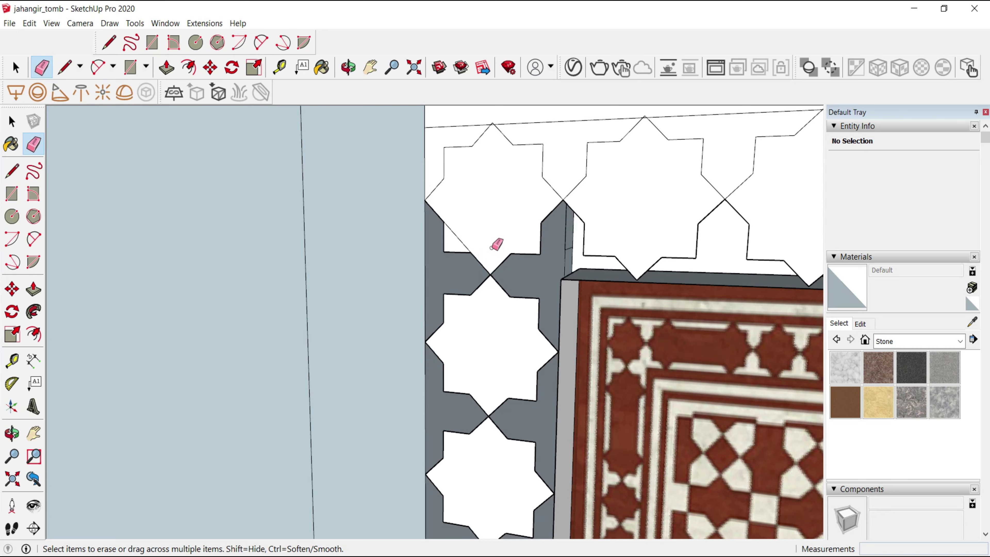
scroll(496, 249, up, 2)
scroll(496, 249, down, 3)
key(l)
click(491, 276)
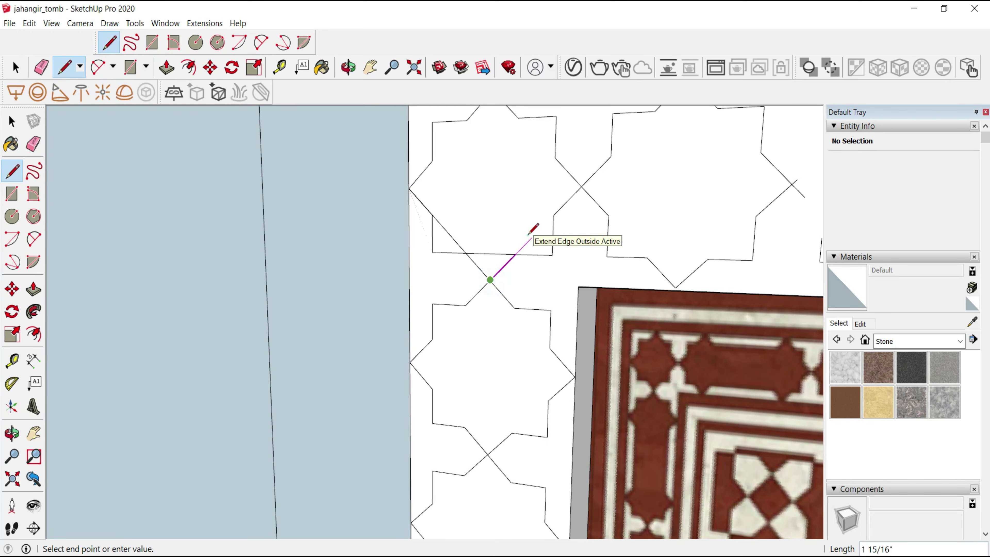
key(Escape)
scroll(531, 228, up, 1)
scroll(534, 229, up, 1)
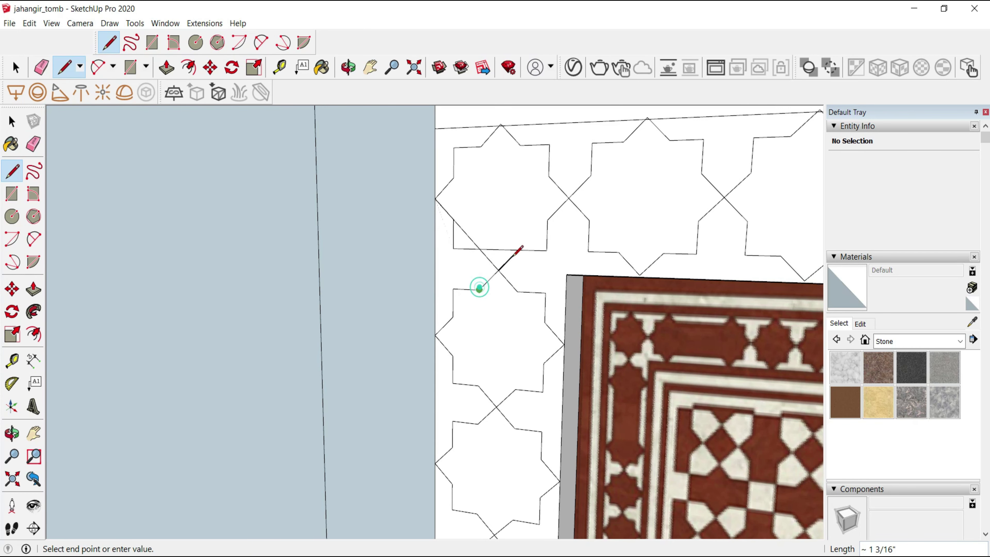
- Erase the stray horizontal edges in the corner star and across the star column
key(e)
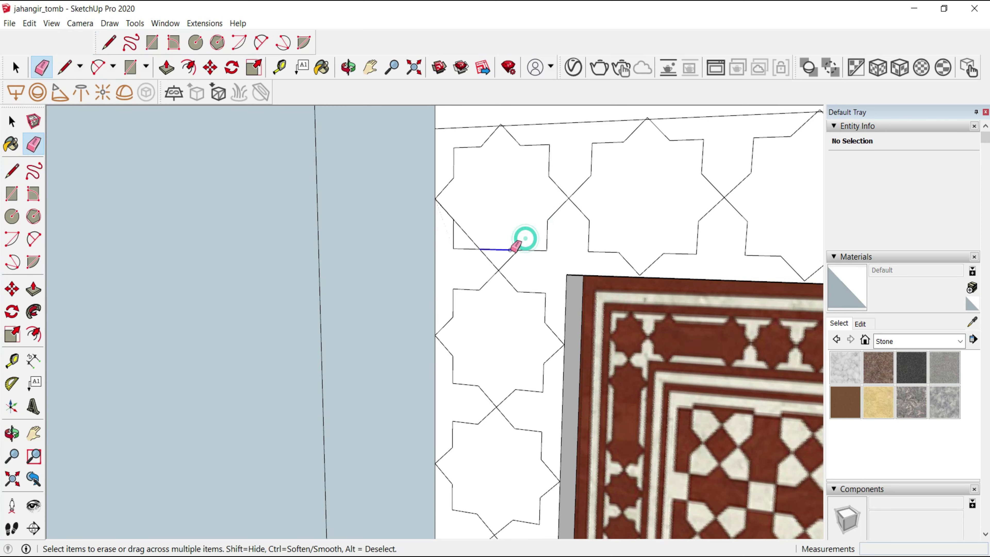
click(526, 239)
scroll(470, 236, down, 2)
scroll(471, 258, down, 2)
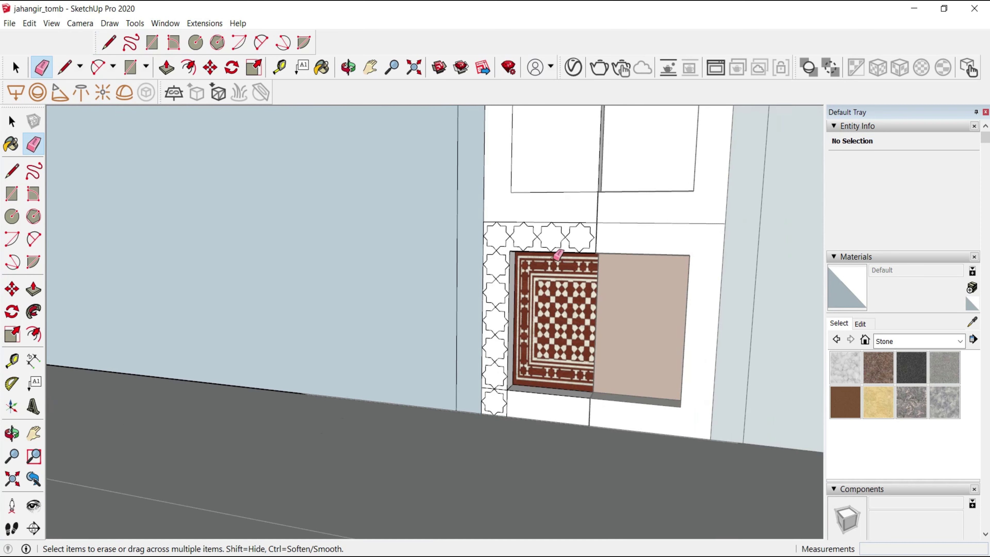
scroll(498, 376, up, 3)
scroll(493, 363, up, 1)
drag(493, 362, 558, 374)
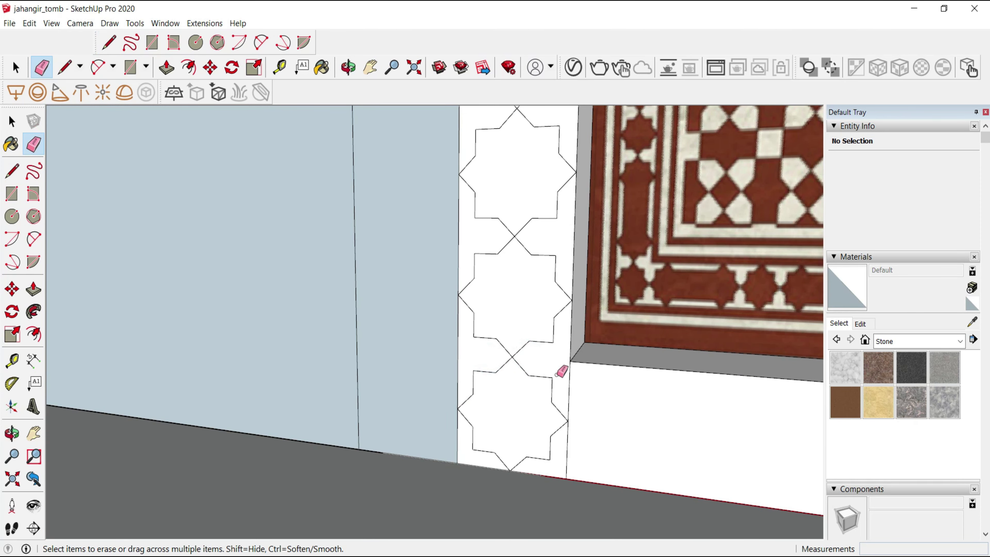
- Copy the bottom star rightward along the band, using a 2x array for extra copies
key(space)
double_click(521, 410)
key(m)
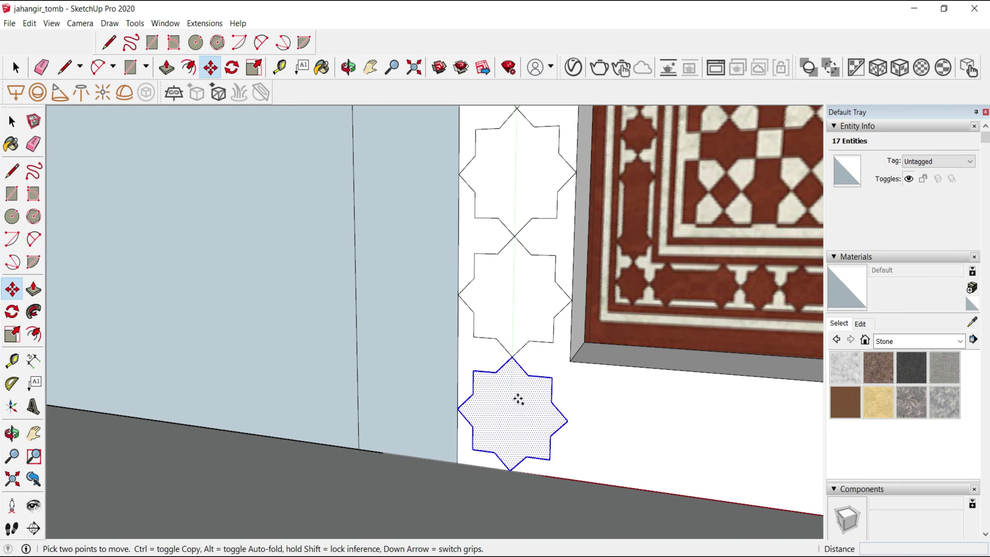
click(567, 420)
key(ctrl)
click(693, 435)
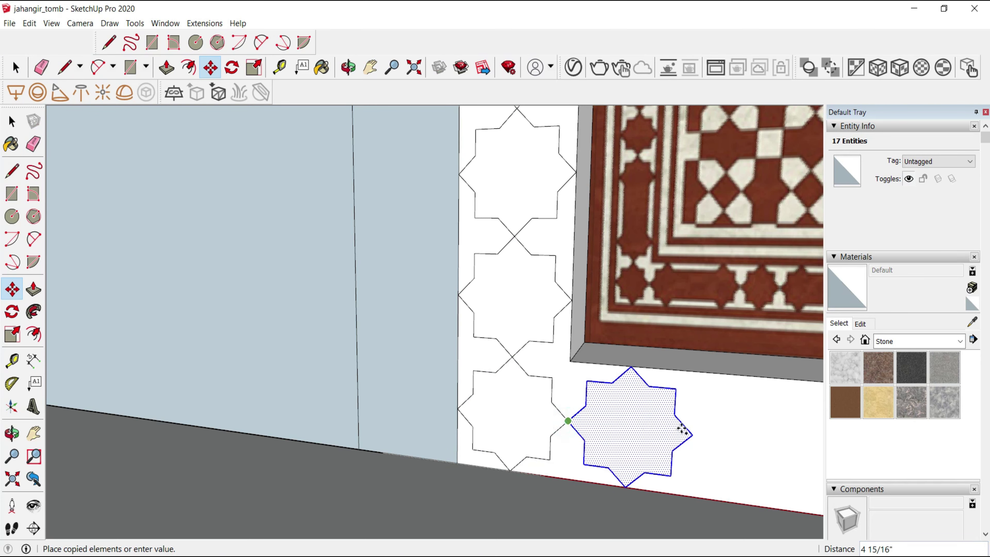
text(2x)
key(Return)
click(693, 435)
scroll(662, 427, down, 3)
click(578, 408)
key(ctrl)
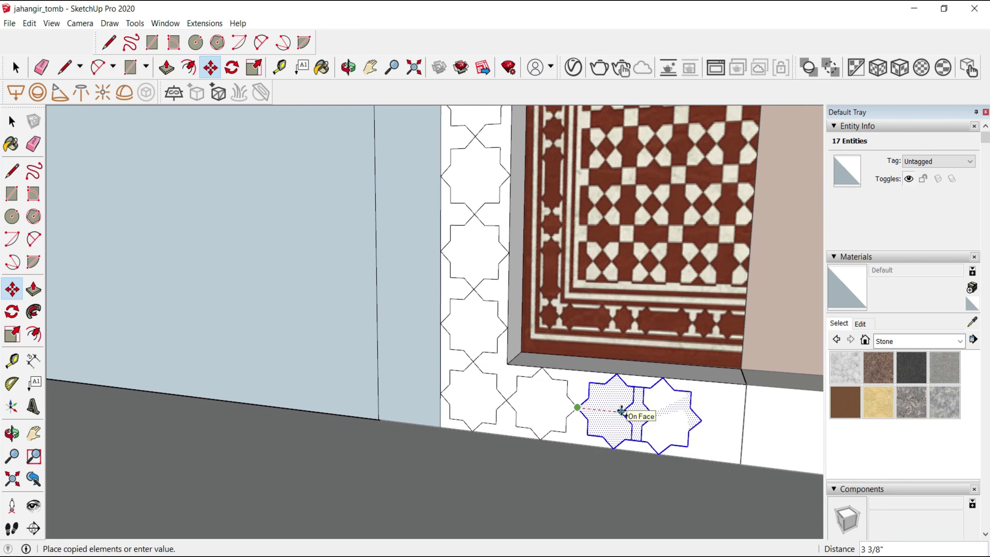
click(655, 416)
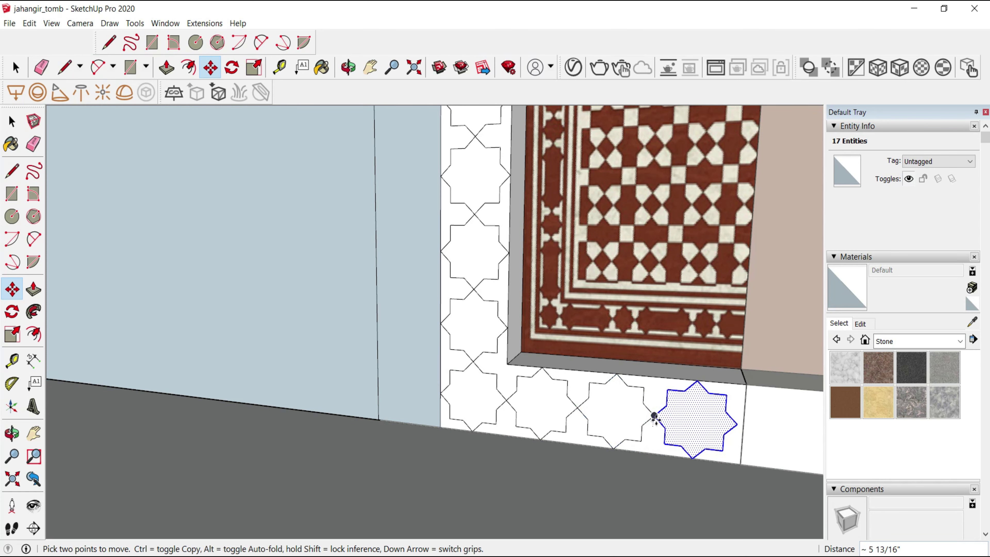
- Scale the top-row corner star horizontally to fit, then pick Carrera Marble paint
key(s)
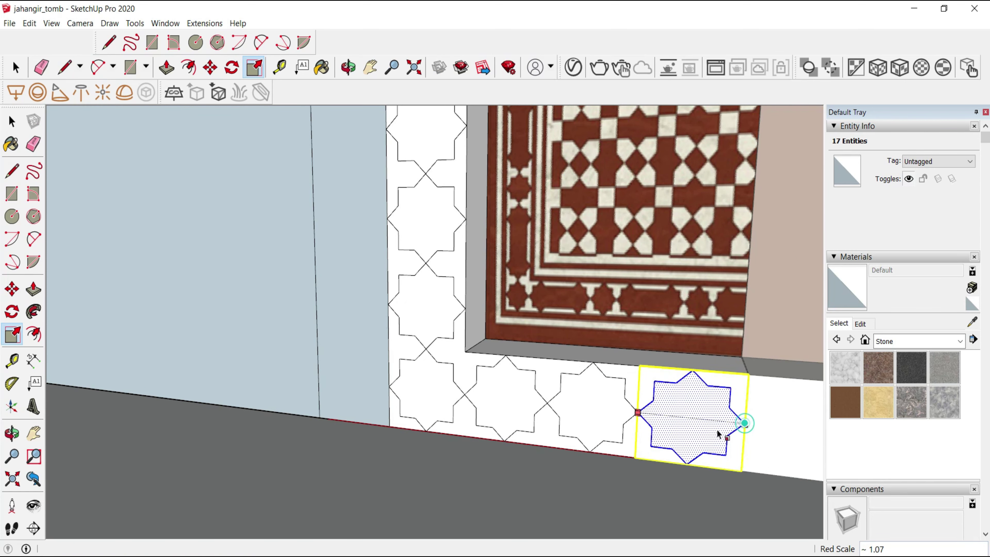
scroll(511, 446, down, 3)
middle_drag(510, 446, 577, 273)
key(space)
click(593, 257)
key(s)
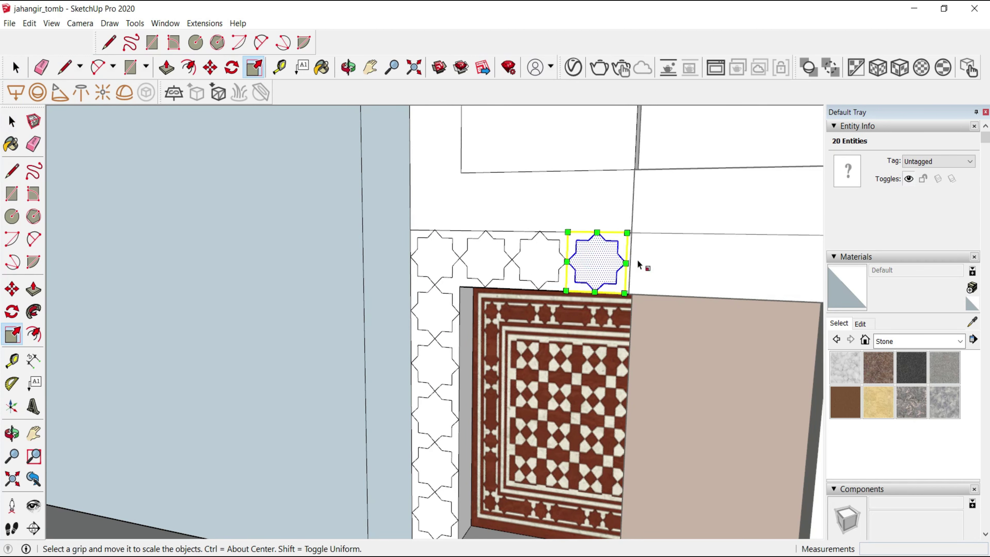
click(626, 263)
scroll(600, 279, down, 3)
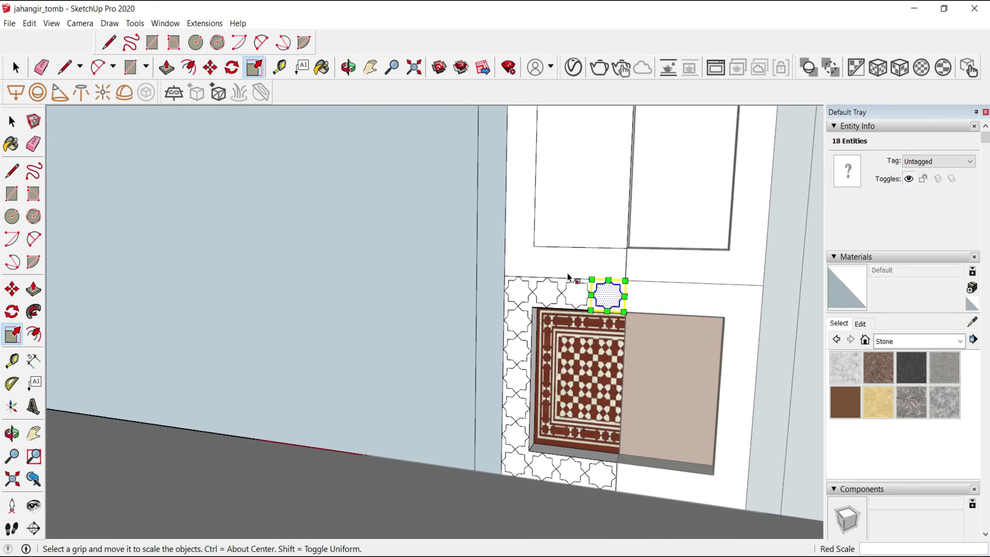
scroll(662, 323, up, 4)
click(853, 380)
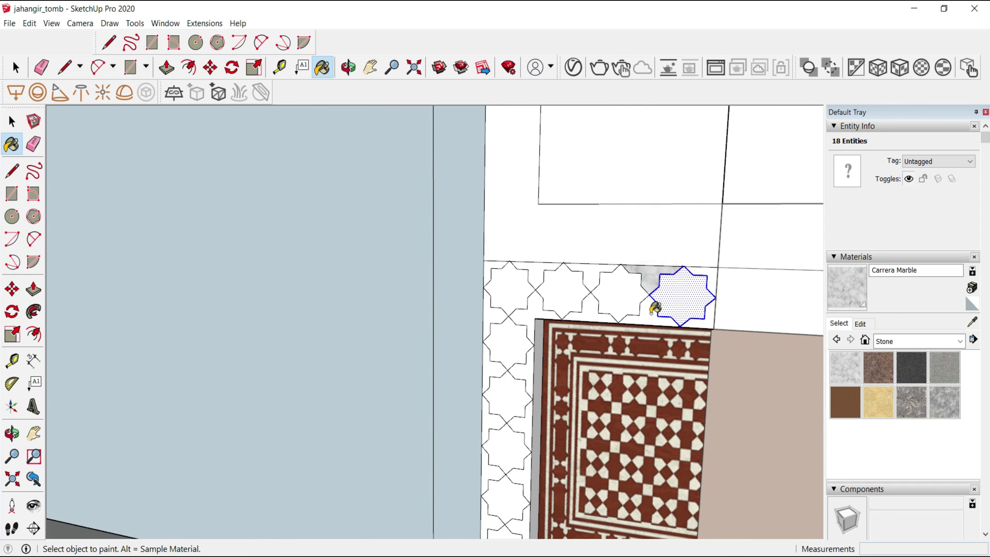
- Paint the border background Carrera Marble and the star tiles Sandstone
click(617, 277)
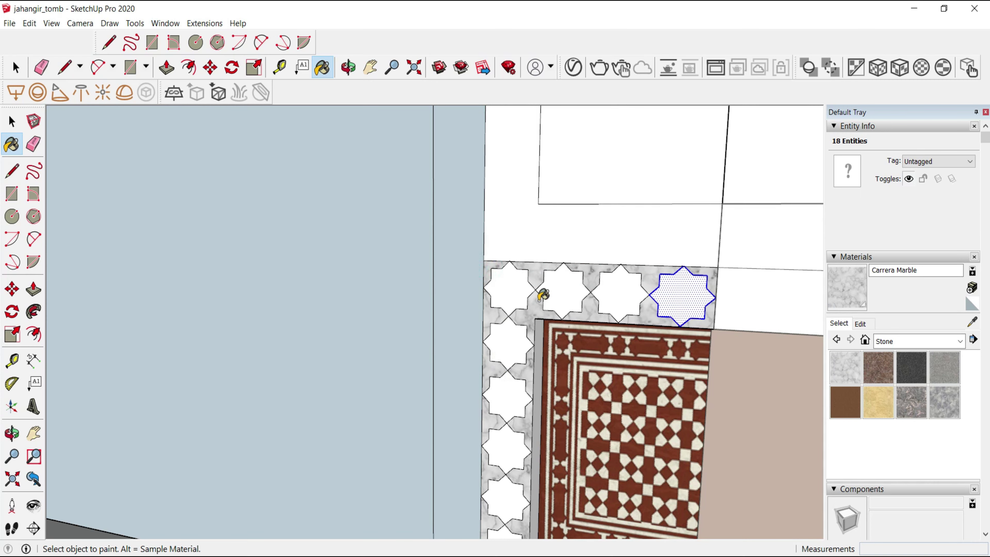
scroll(542, 295, down, 2)
click(843, 412)
click(609, 489)
click(577, 483)
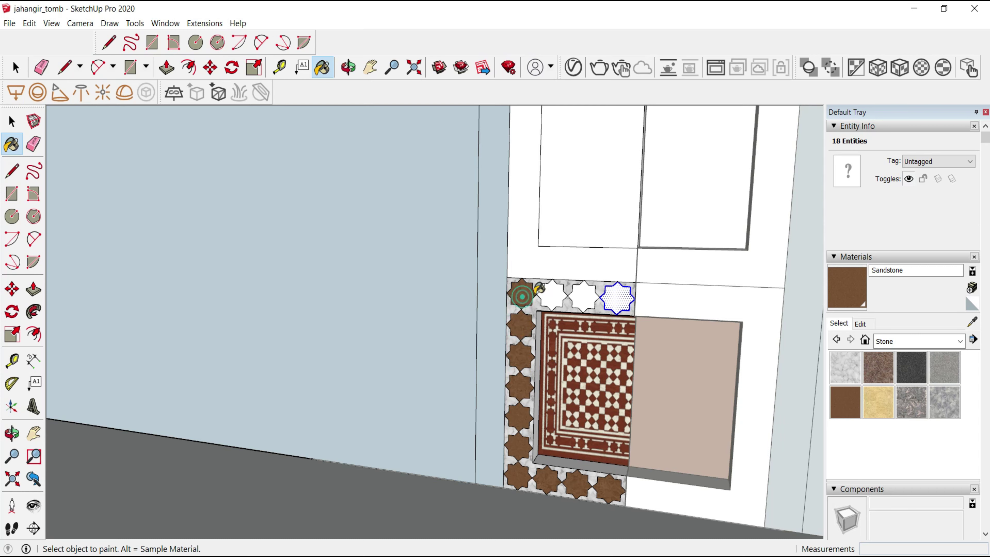
- Select the painted star border tiles and copy them up above the niche
key(space)
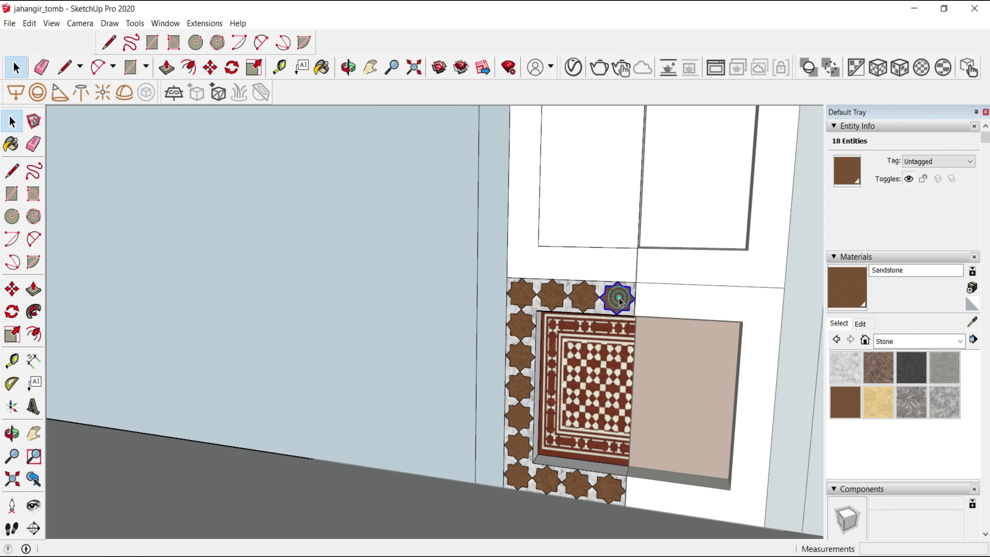
click(619, 298)
scroll(619, 299, up, 2)
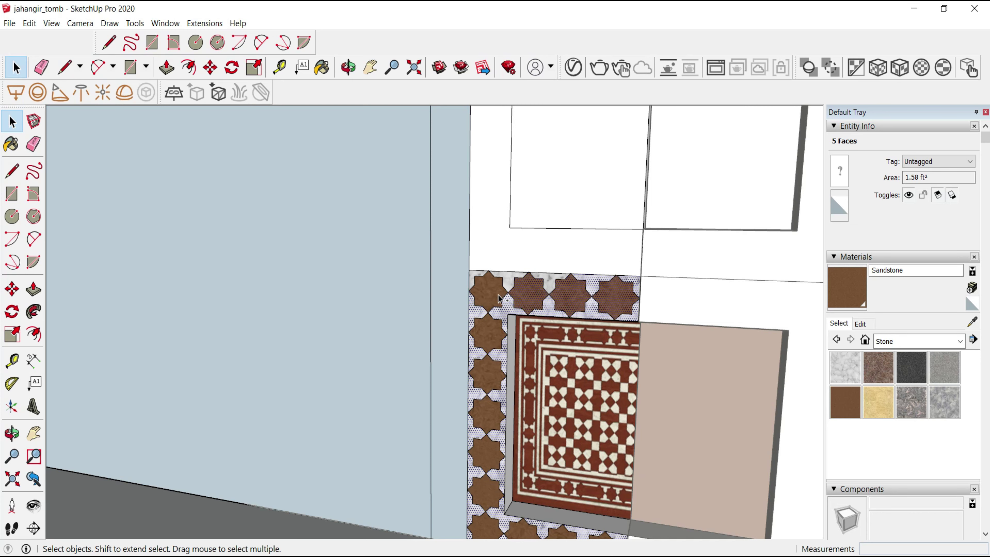
click(493, 302)
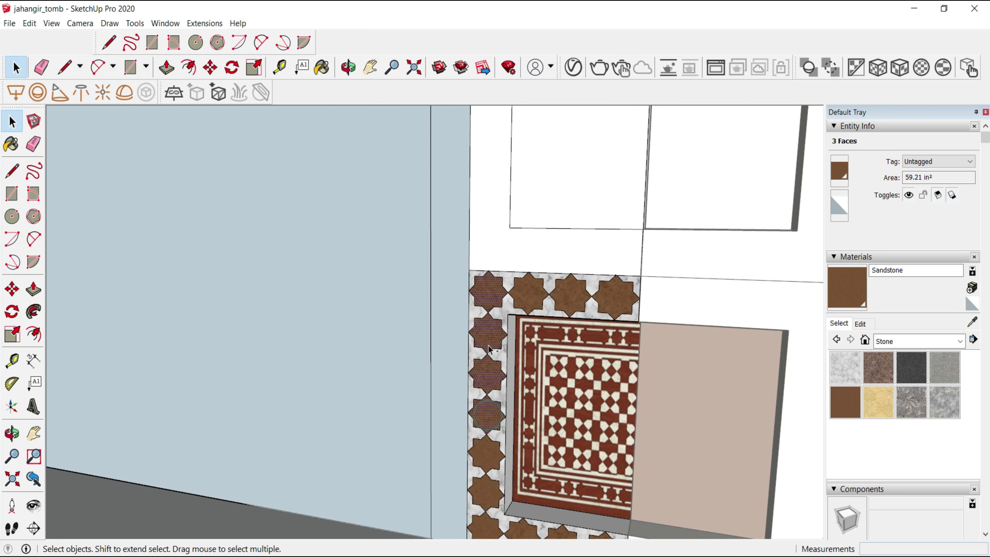
scroll(490, 348, down, 1)
shift+click(486, 406)
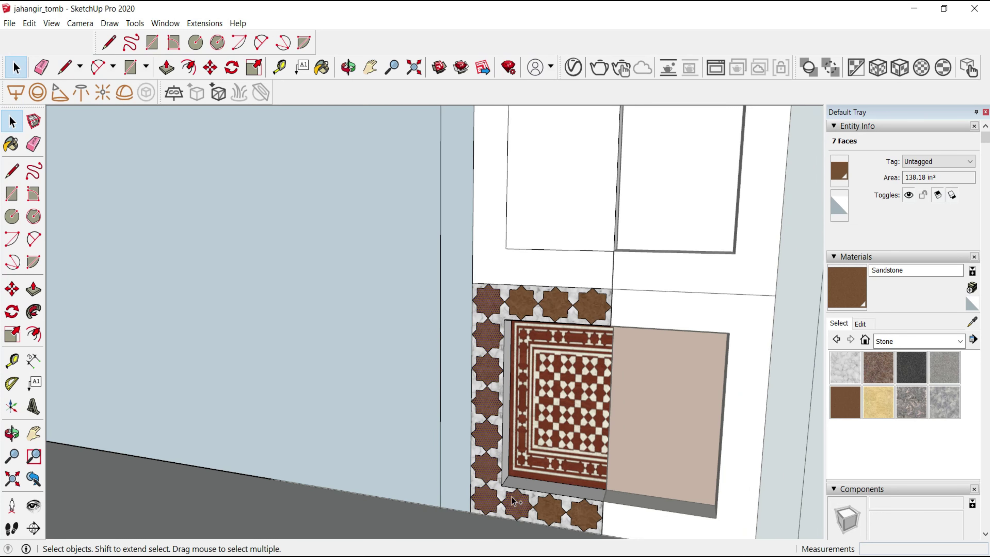
key(m)
click(589, 519)
key(ctrl)
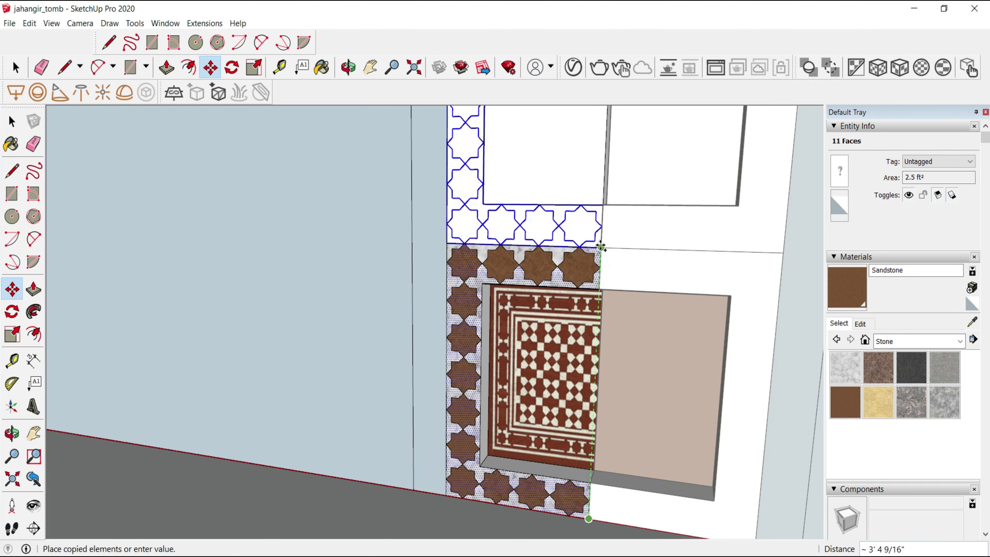
click(602, 251)
key(space)
scroll(519, 223, up, 1)
click(527, 254)
- Draw a line between the copied border's tile corners and erase the stray panel edges
middle_drag(527, 255, 506, 266)
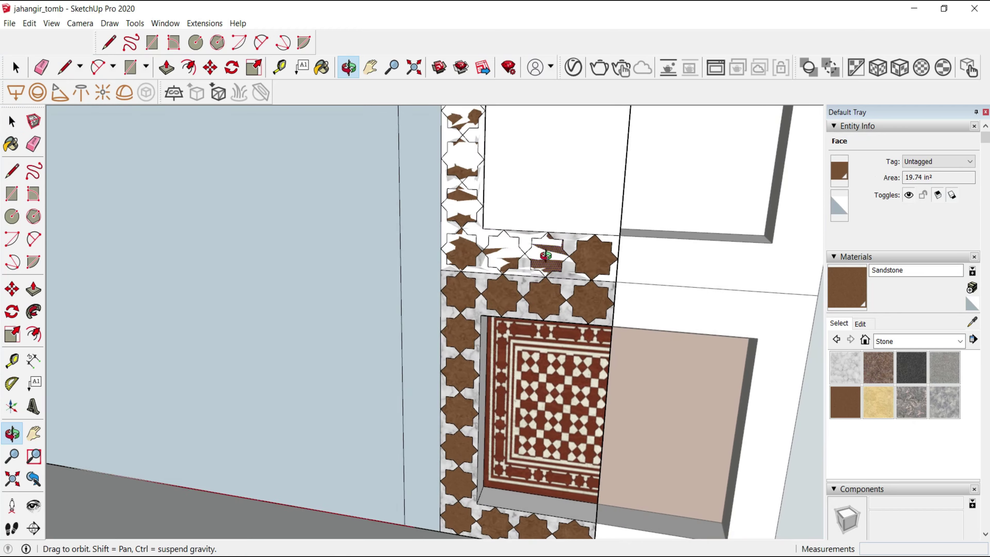
scroll(507, 265, up, 1)
key(l)
click(619, 282)
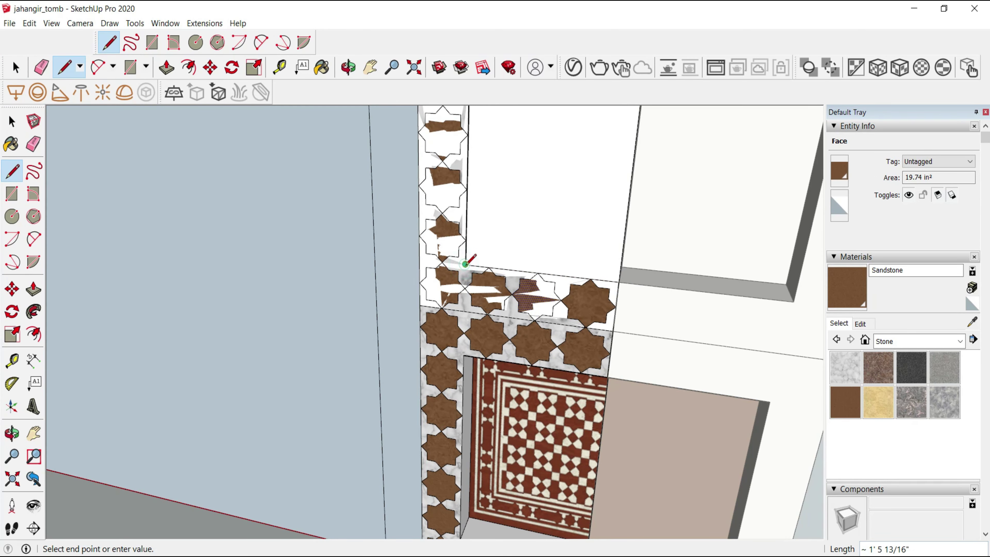
click(465, 264)
scroll(466, 264, down, 3)
scroll(475, 184, up, 3)
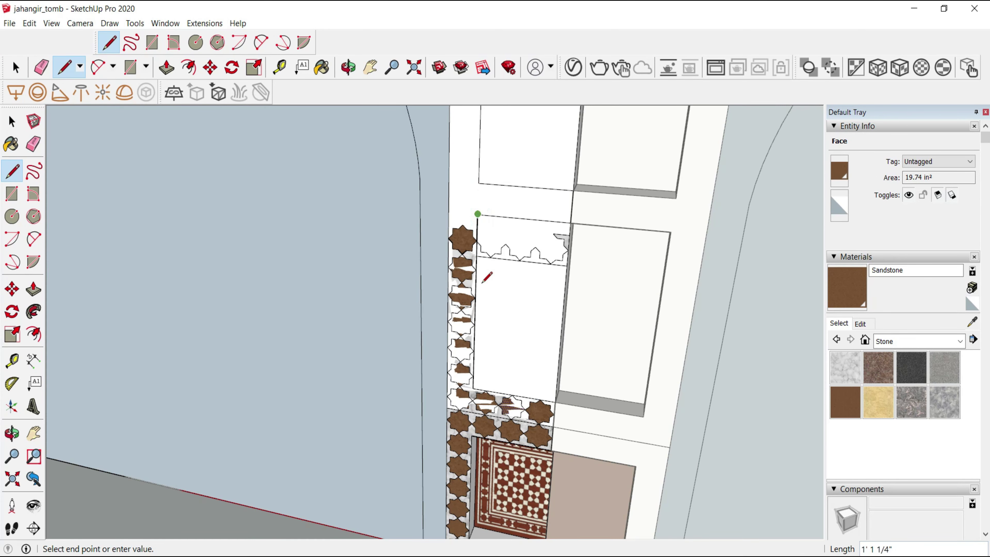
key(e)
mouse_move(487, 277)
middle_down()
mouse_move(504, 248)
mouse_move(530, 321)
middle_up()
click(491, 243)
- Draw a rectangle splitting the upper panel, then box-select the star border and niche panels
key(r)
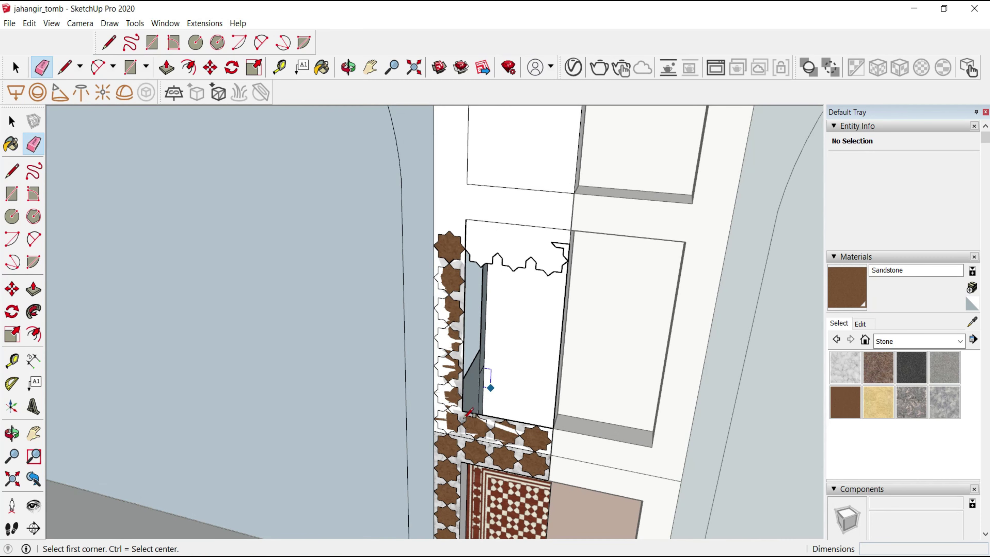
click(464, 413)
click(565, 336)
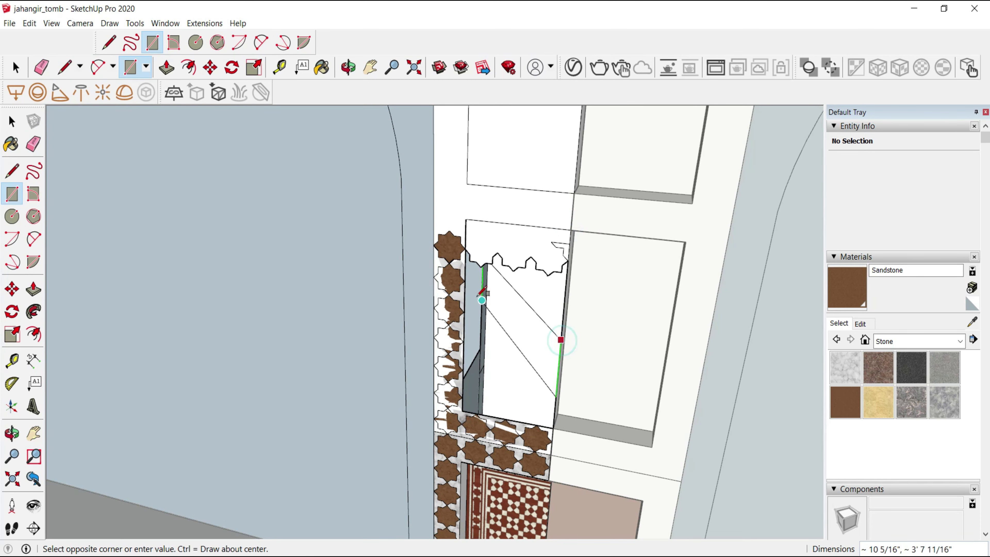
click(470, 299)
key(space)
scroll(466, 367, up, 2)
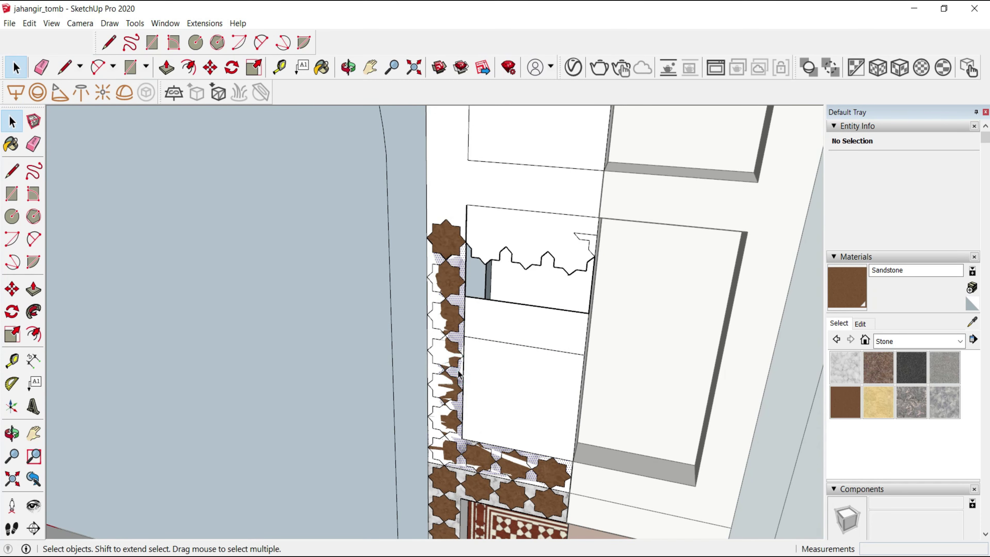
scroll(459, 374, down, 2)
scroll(459, 375, up, 1)
scroll(460, 374, down, 2)
drag(363, 218, 632, 497)
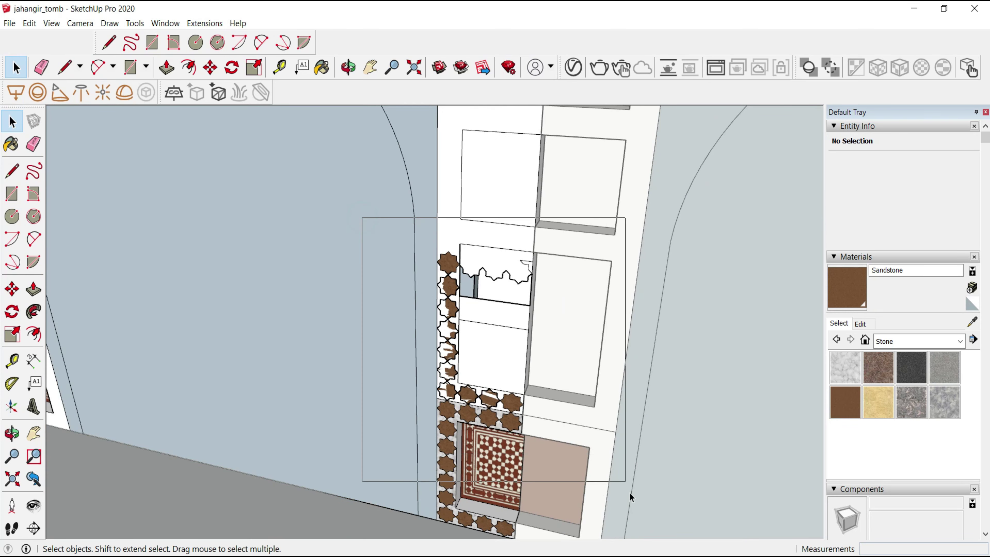
- Intersect the copied star border geometry with its context (Intersect Faces > With Context)
right_click(455, 338)
mouse_move(496, 452)
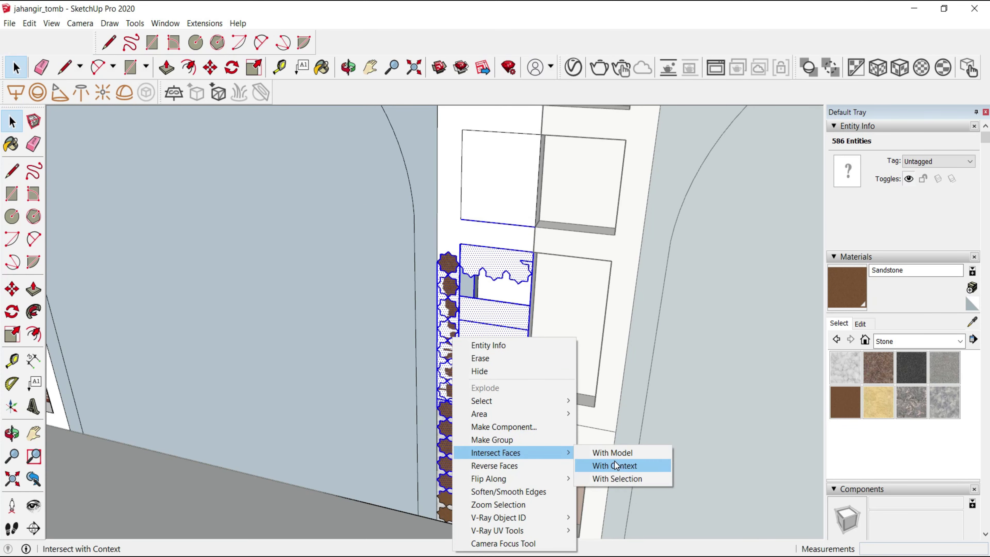
click(615, 465)
scroll(429, 312, up, 3)
scroll(460, 335, up, 2)
- Push the lower panel face back into the wall to form the recess
key(l)
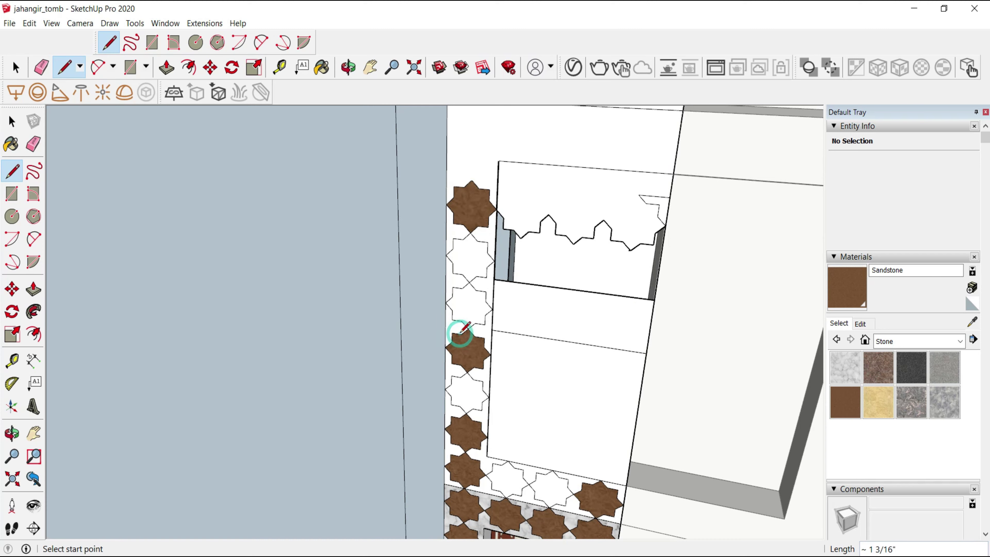
middle_drag(461, 333, 461, 247)
middle_drag(507, 269, 515, 343)
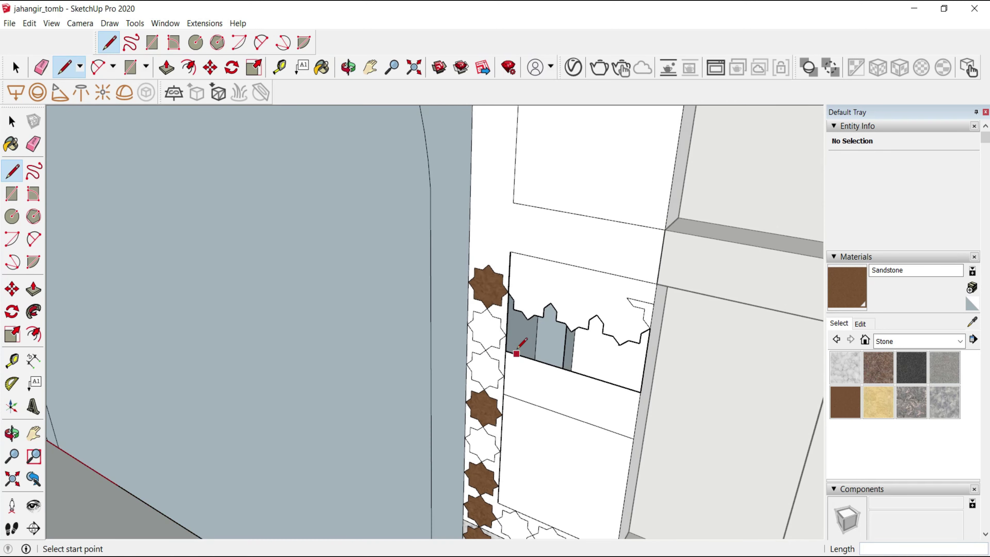
key(e)
middle_drag(519, 397, 571, 435)
key(p)
click(580, 417)
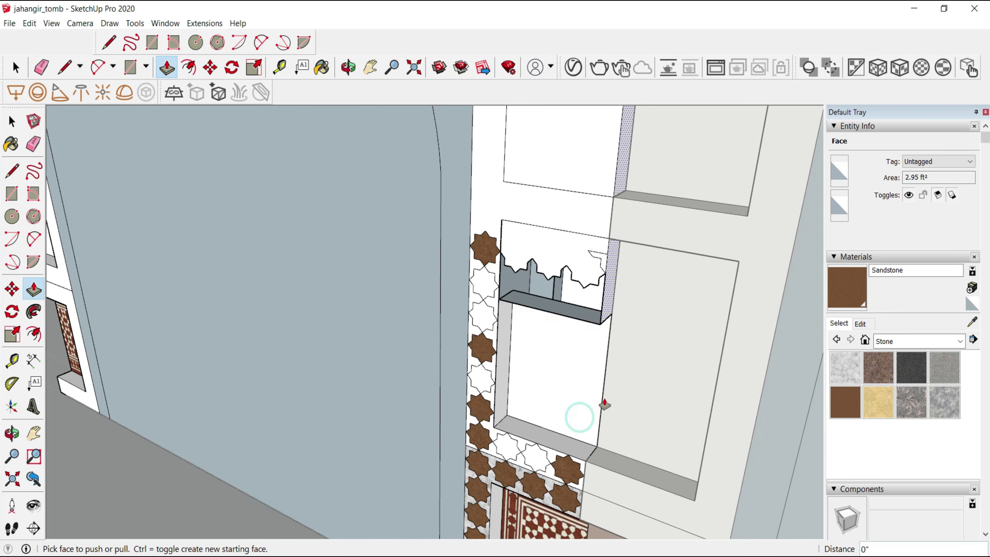
- Push the leftover ledge under the niche through the wall and erase the loose edges
middle_drag(523, 313, 596, 341)
click(596, 297)
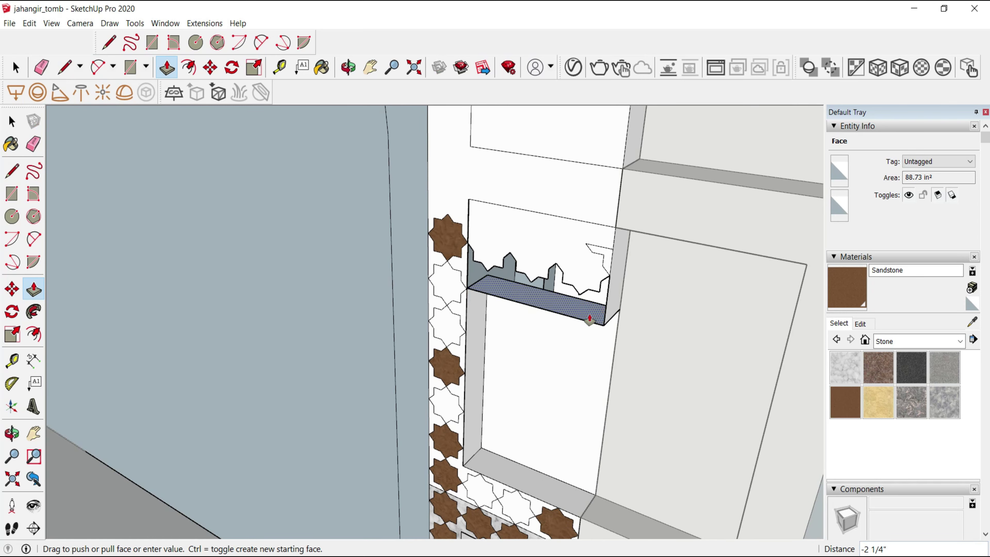
click(615, 232)
mouse_move(615, 232)
middle_down()
mouse_move(526, 243)
mouse_move(612, 343)
middle_up()
key(e)
mouse_move(658, 257)
mouse_down()
mouse_move(622, 310)
mouse_move(587, 273)
mouse_move(575, 215)
mouse_up()
- Push the thin side face back flush with the niche
scroll(493, 216, up, 3)
key(p)
drag(450, 269, 444, 288)
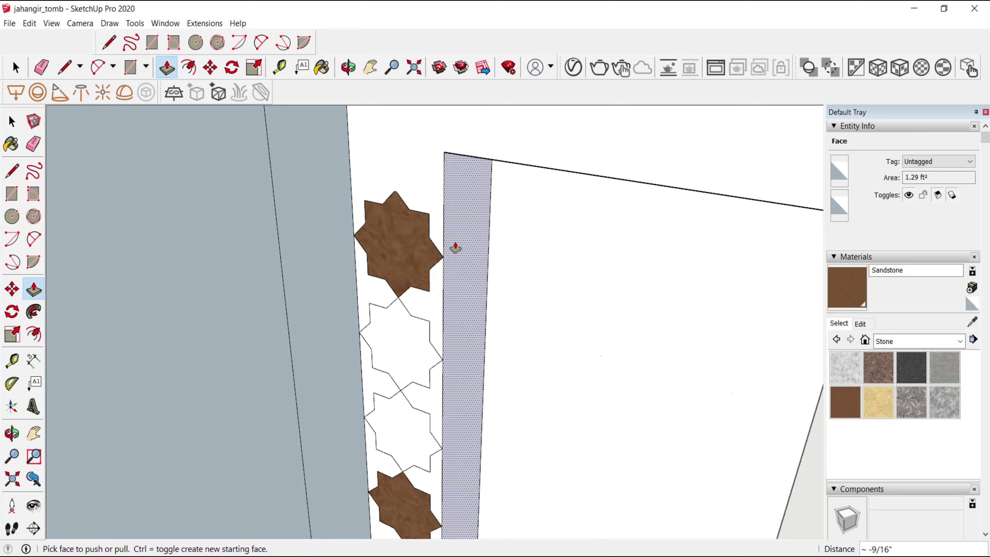
scroll(456, 248, down, 3)
scroll(486, 250, down, 2)
- Erase the edges between the marble strip and stars, merging the marble patch into the face
key(space)
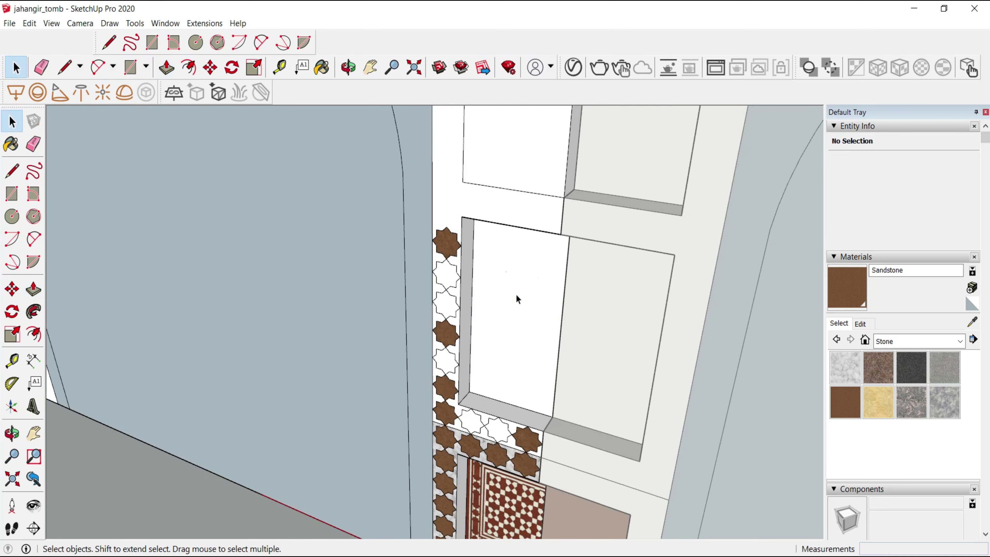
scroll(519, 331, up, 2)
scroll(533, 369, up, 3)
key(e)
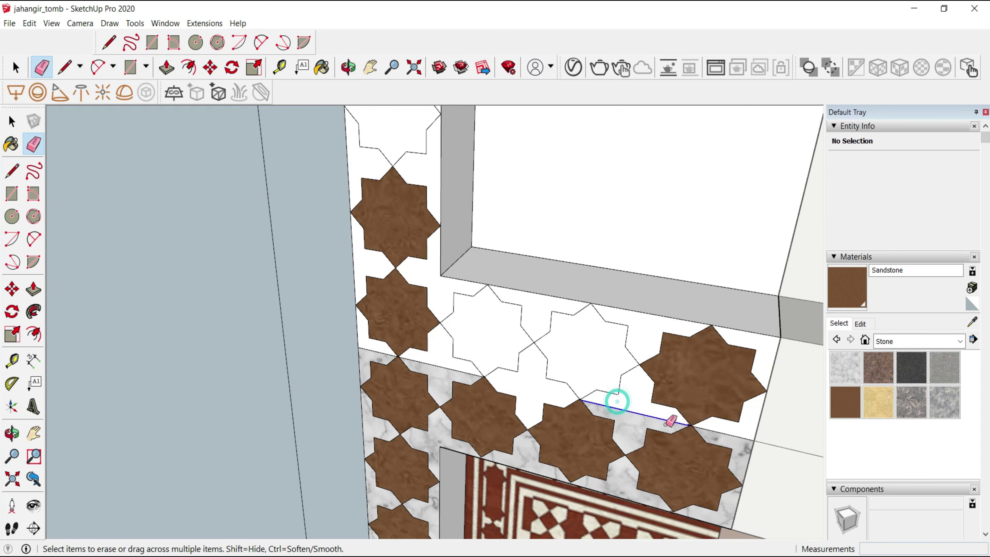
drag(666, 424, 715, 428)
drag(436, 361, 362, 351)
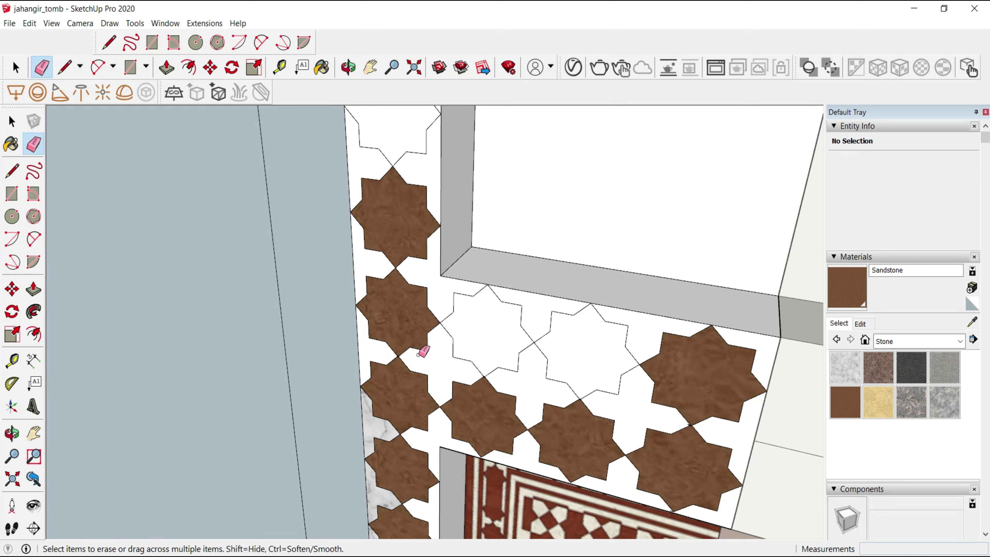
- Paint the gaps between the stars and the left strip background with Carrera Marble
click(837, 364)
click(530, 380)
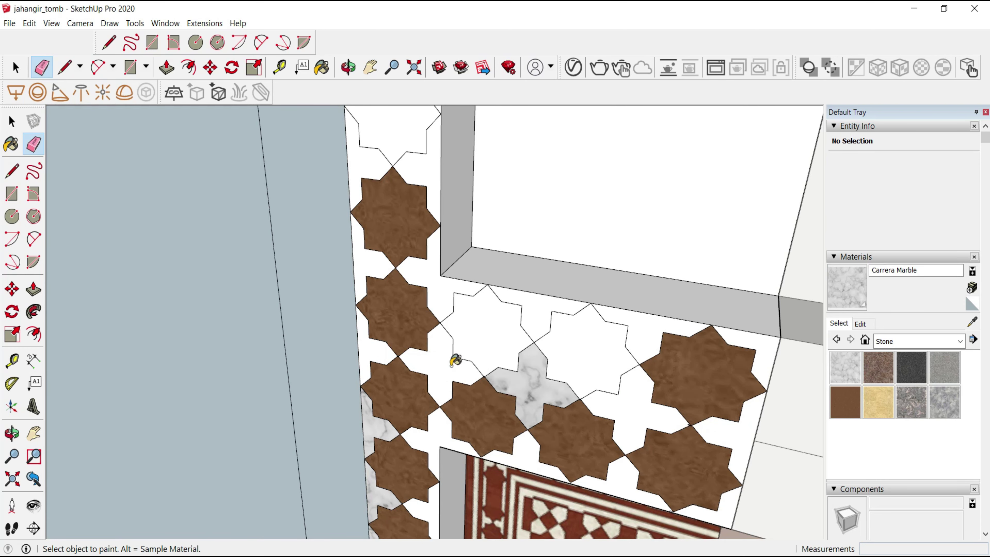
click(455, 360)
click(637, 411)
click(648, 322)
click(616, 318)
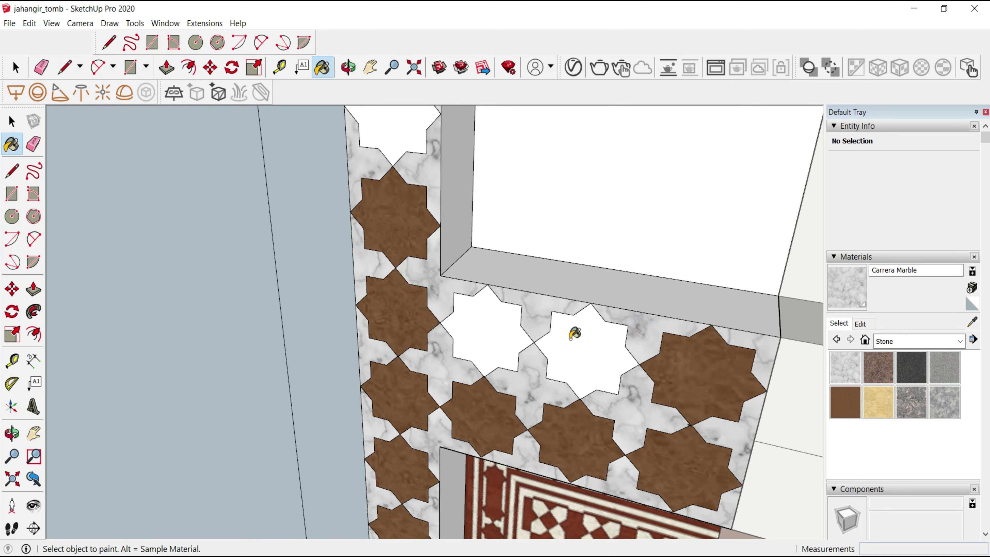
scroll(418, 219, down, 3)
scroll(421, 221, down, 3)
scroll(426, 221, up, 3)
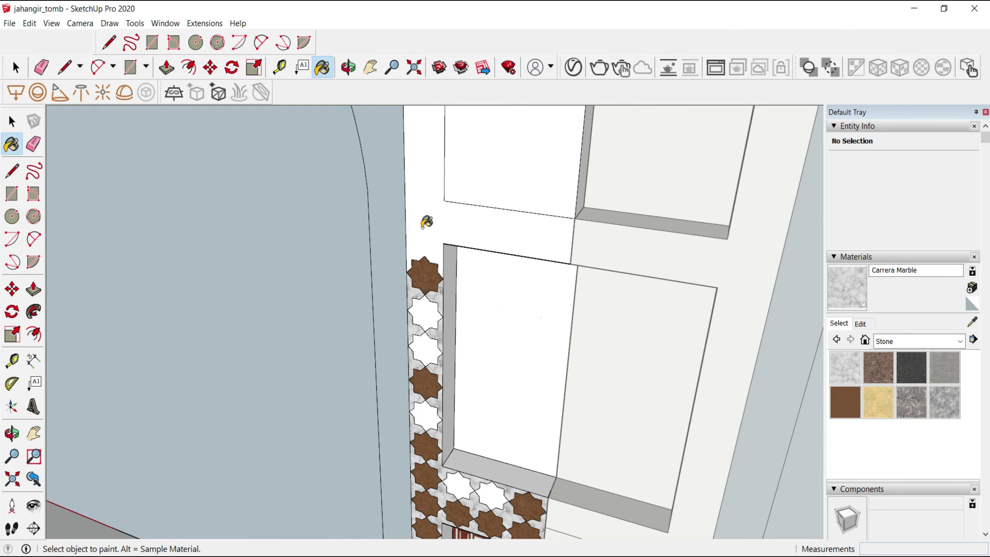
- Paint the last three white border stars Sandstone and orbit to check the strip
click(845, 402)
click(457, 447)
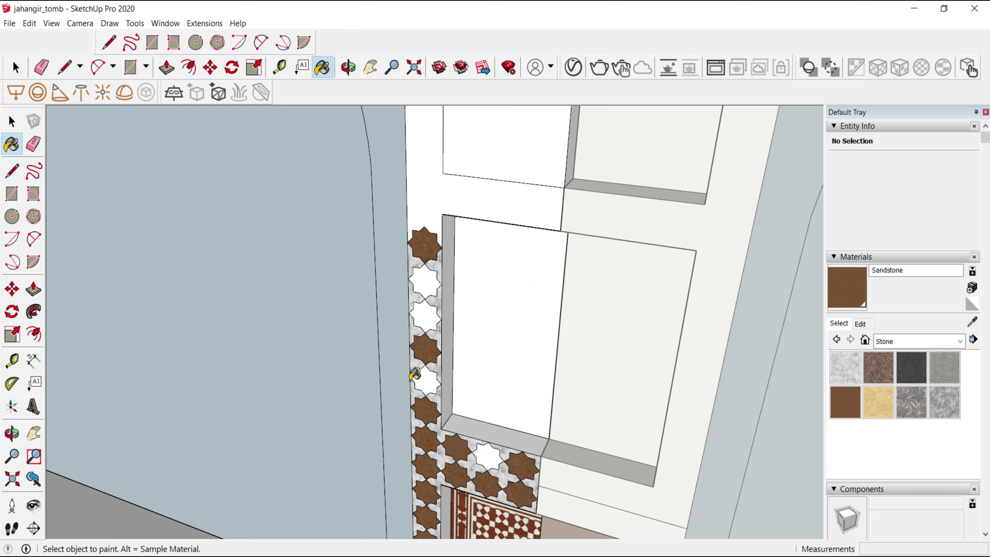
click(426, 280)
scroll(508, 369, down, 3)
scroll(509, 369, down, 2)
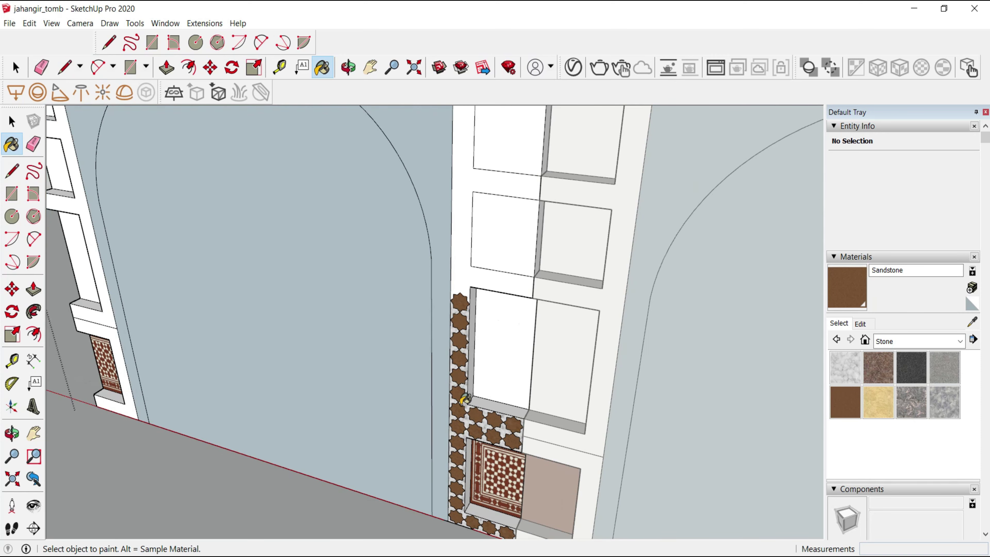
middle_drag(508, 369, 577, 305)
scroll(476, 335, up, 3)
key(space)
scroll(476, 335, down, 2)
- Select the star border's faces and edges, adding one more star to the selection
scroll(475, 337, down, 2)
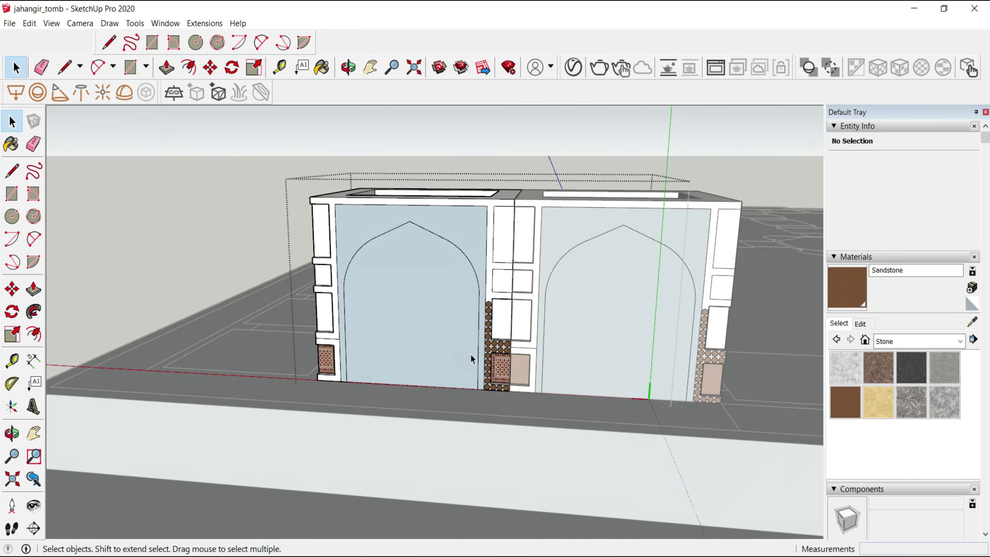
scroll(470, 355, up, 2)
scroll(500, 352, up, 1)
scroll(492, 462, up, 2)
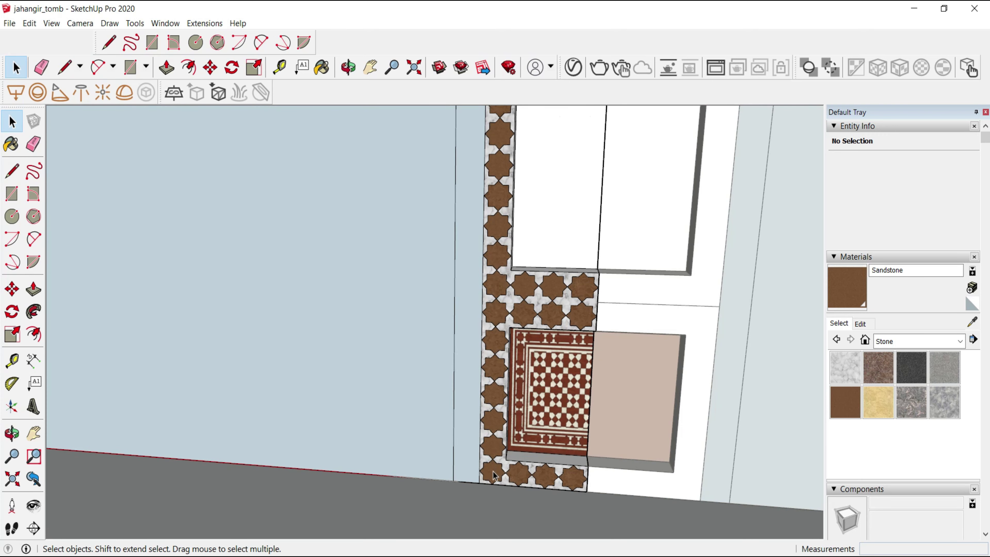
click(549, 479)
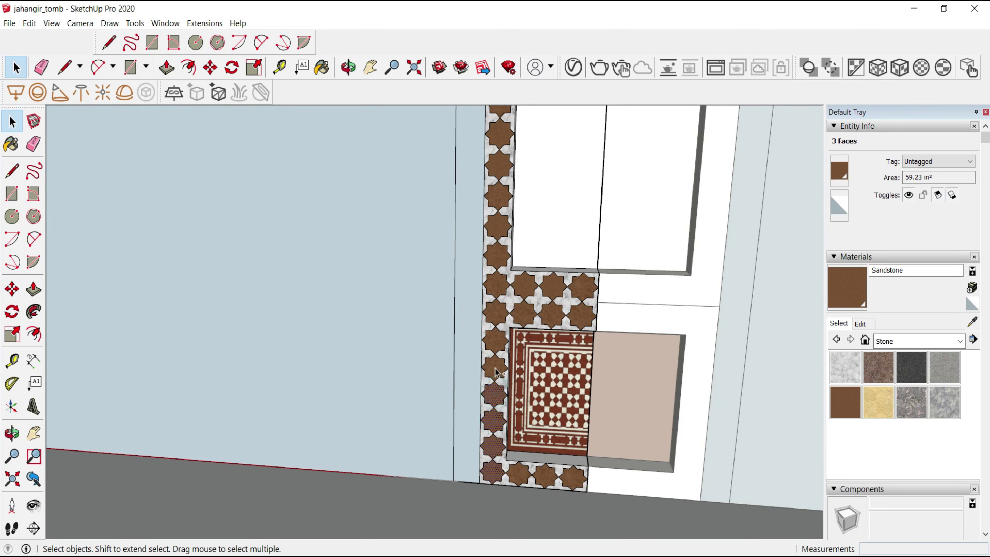
double_click(495, 318)
shift+click(493, 408)
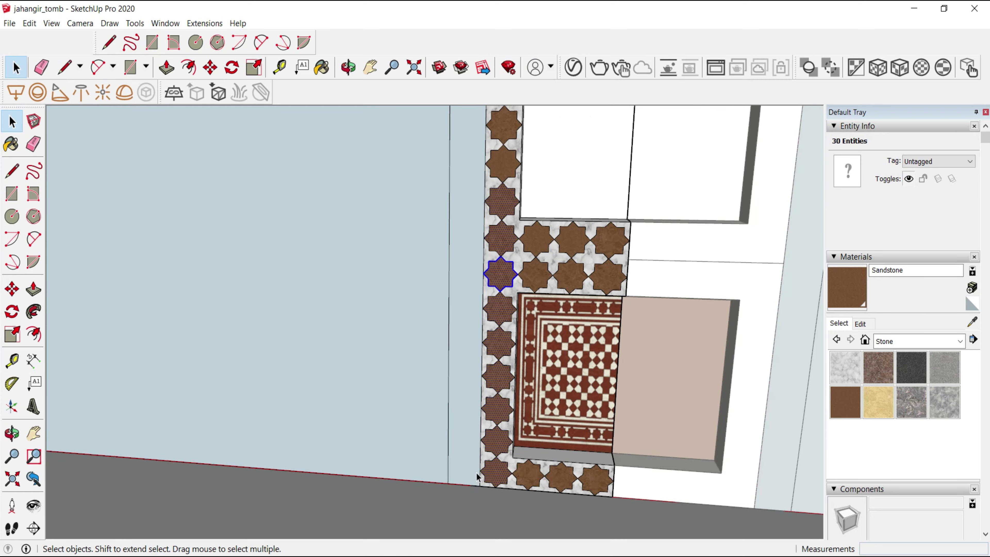
scroll(480, 468, up, 4)
- Copy the selected stars from the strip corner to a spot higher up the pier
key(m)
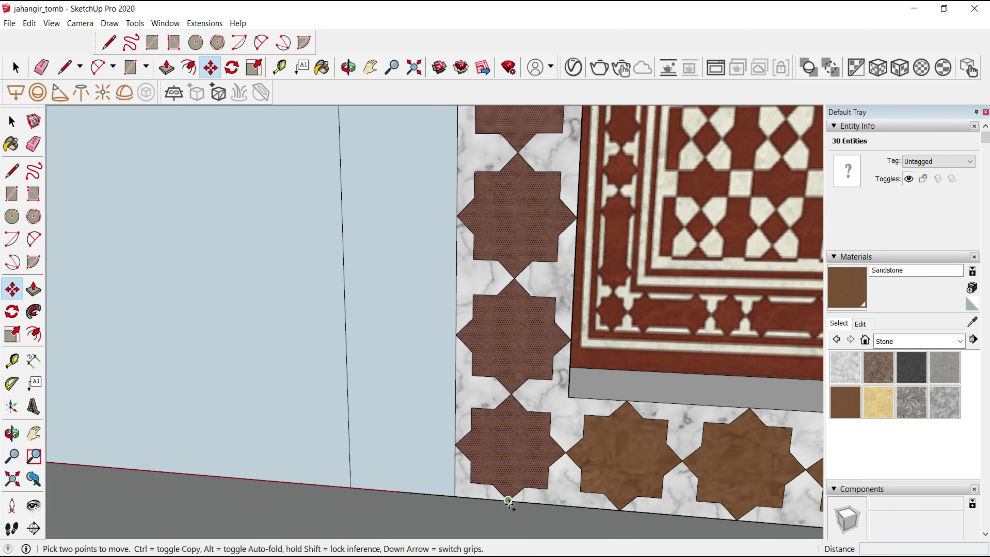
scroll(509, 493, up, 2)
click(510, 492)
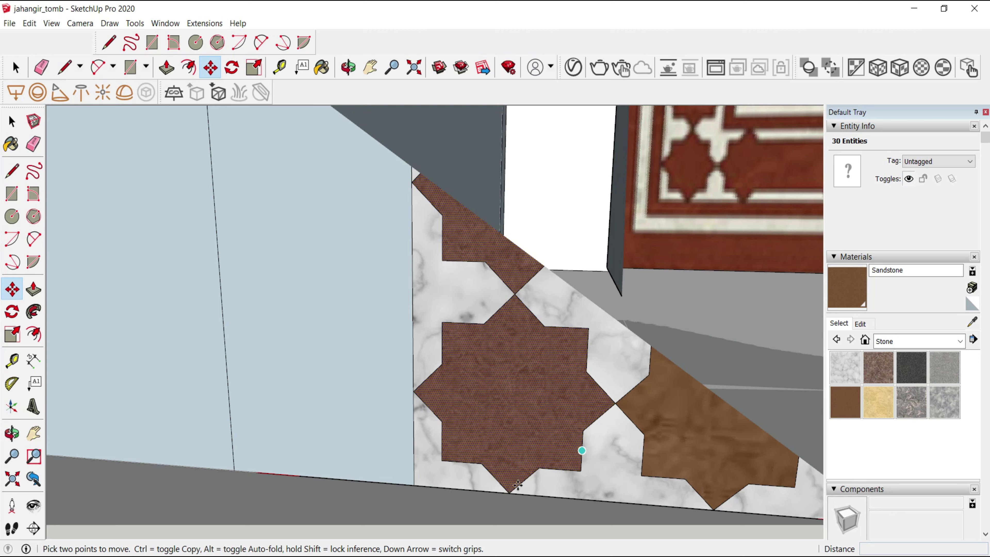
click(510, 493)
key(ctrl)
scroll(507, 524, down, 3)
scroll(480, 527, down, 3)
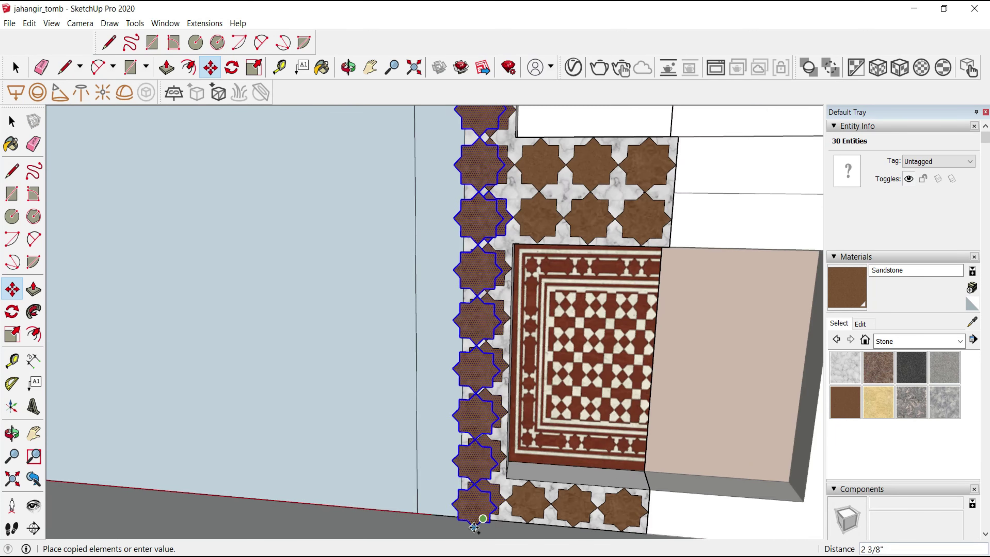
scroll(476, 527, down, 2)
scroll(476, 526, down, 2)
scroll(478, 312, up, 1)
scroll(478, 299, up, 3)
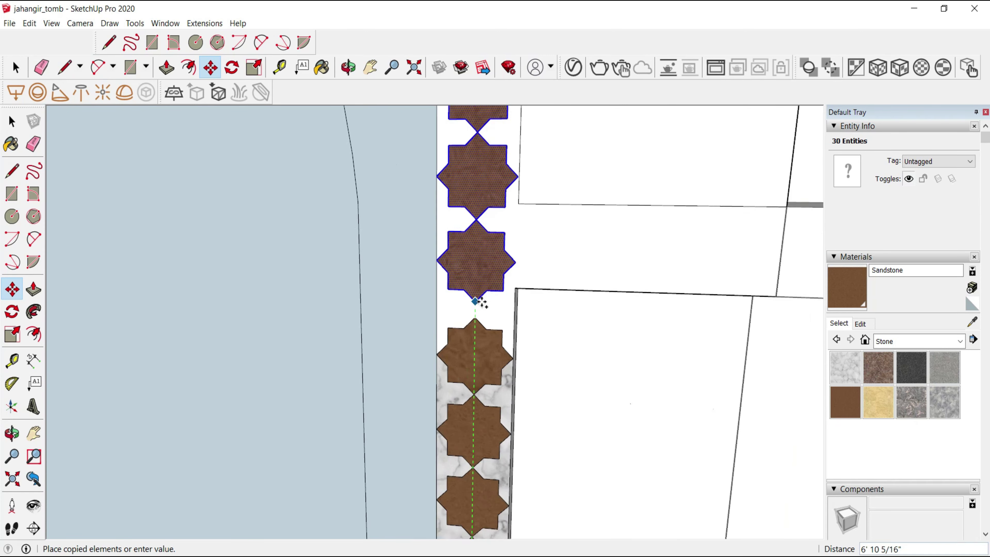
scroll(476, 322, up, 2)
click(476, 322)
scroll(472, 312, down, 2)
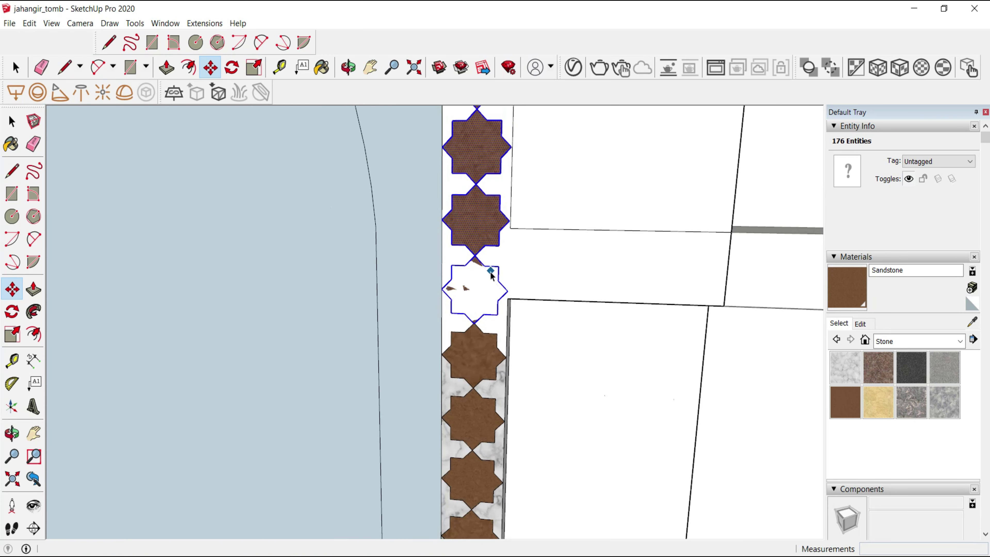
key(space)
click(500, 266)
- Intersect the selected band faces with each other
right_click(482, 263)
mouse_move(517, 402)
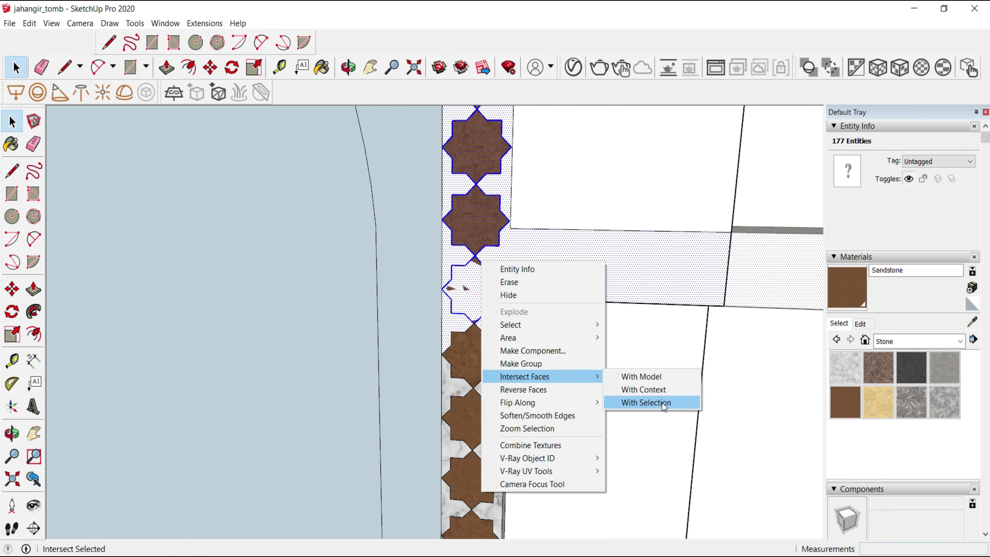
click(647, 402)
scroll(482, 299, up, 2)
key(l)
click(515, 248)
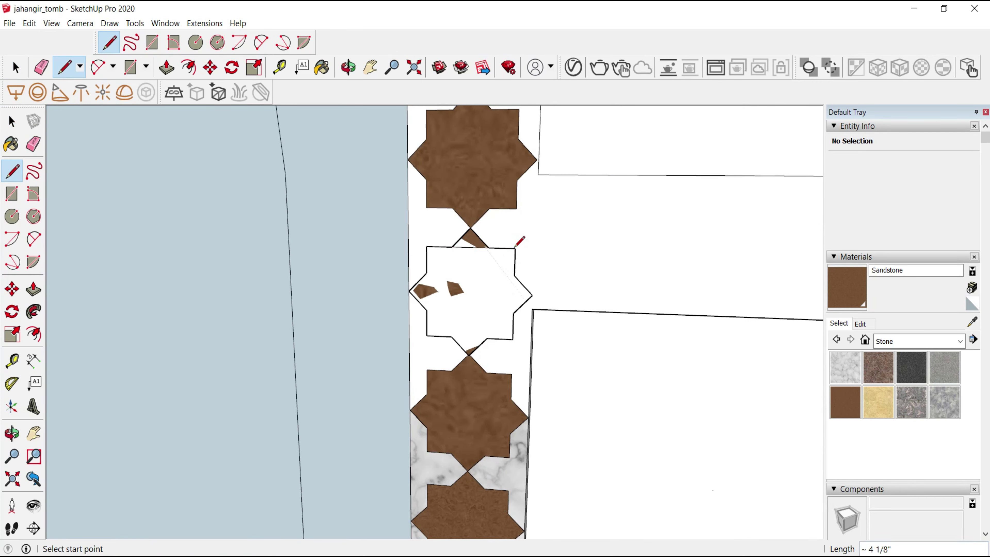
key(e)
key(space)
- Select the white star's geometry, intersect its faces, and reverse their orientation
click(470, 278)
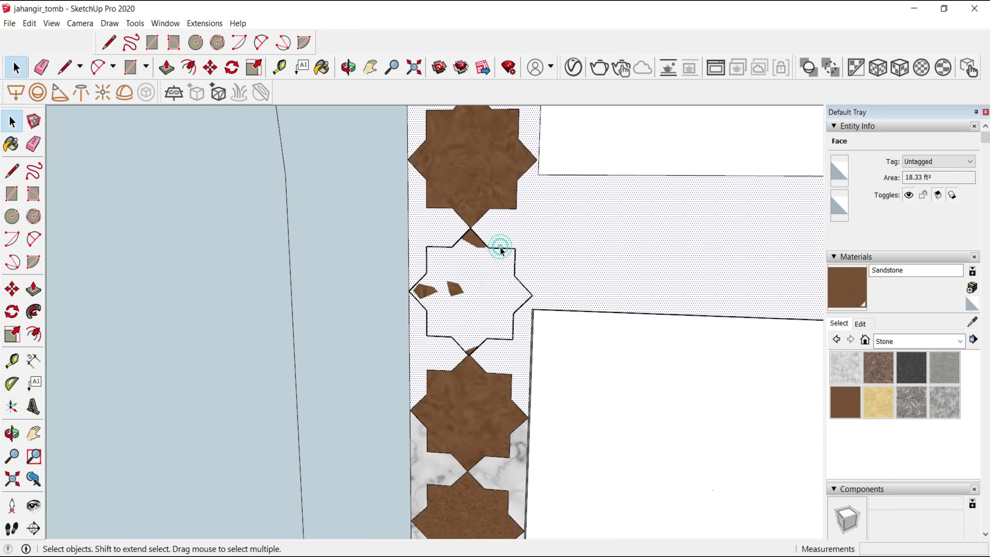
click(475, 238)
middle_drag(476, 238, 422, 256)
drag(537, 268, 491, 329)
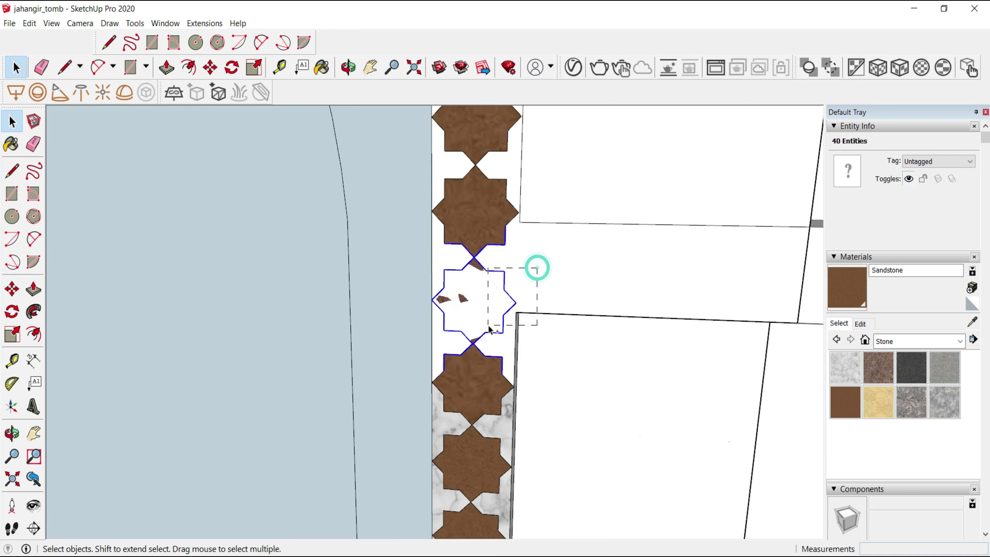
right_click(488, 303)
click(643, 443)
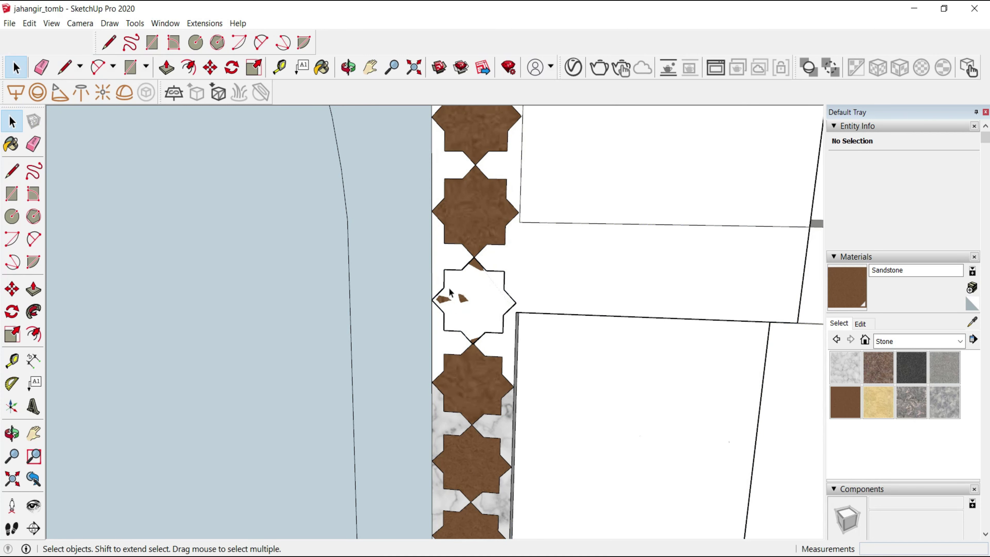
drag(629, 420, 630, 418)
right_click(484, 303)
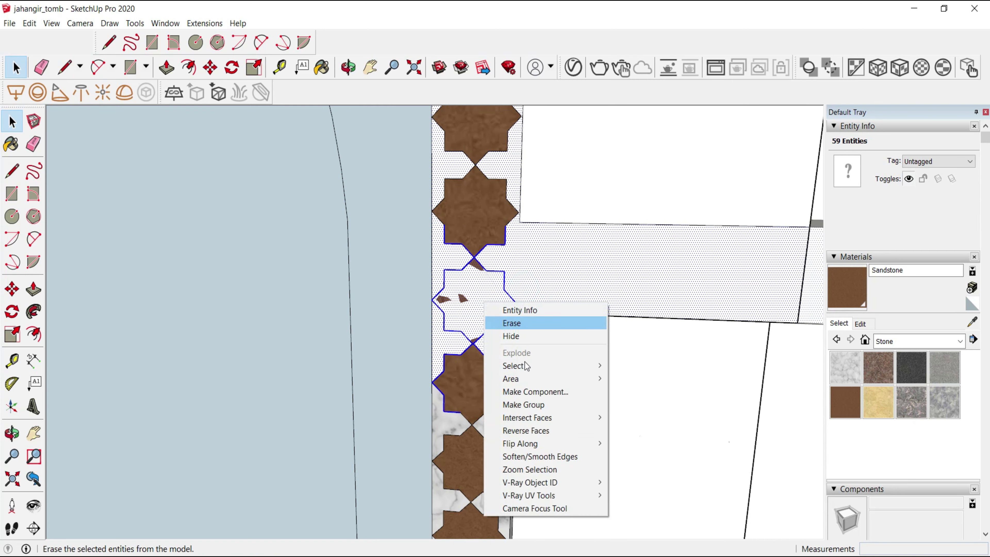
click(579, 433)
- Intersect the dotted band and connected geometry with the model, then erase a short star edge
mouse_move(490, 370)
middle_down()
mouse_move(526, 325)
mouse_move(528, 299)
mouse_move(500, 321)
mouse_move(480, 309)
middle_up()
click(528, 298)
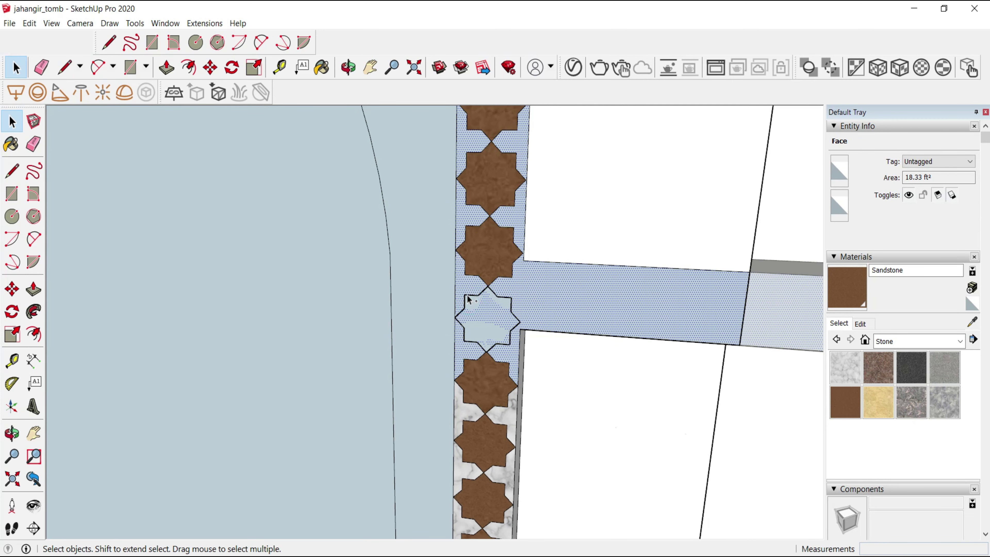
triple_click(469, 300)
right_click(490, 315)
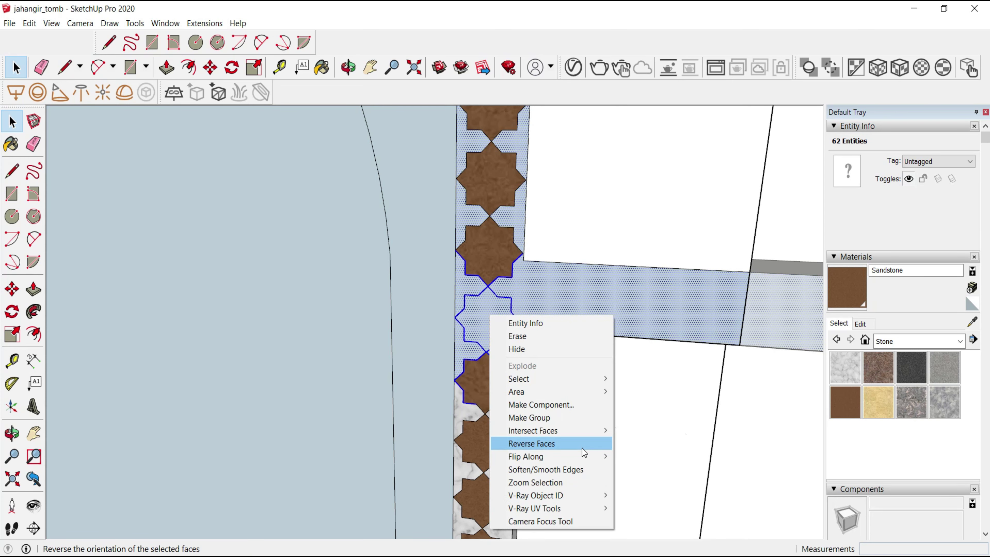
mouse_move(533, 431)
click(649, 430)
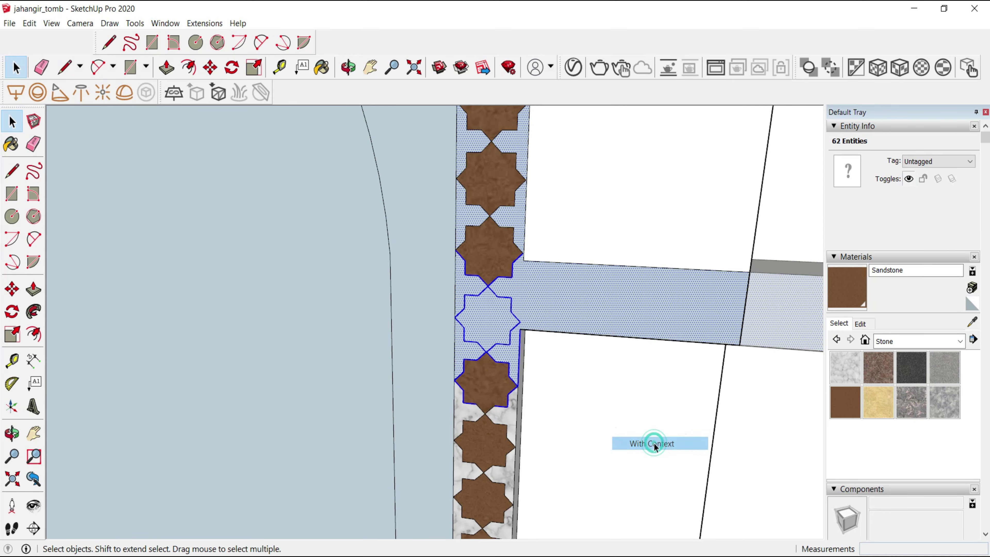
click(486, 316)
scroll(486, 316, up, 2)
key(e)
click(463, 284)
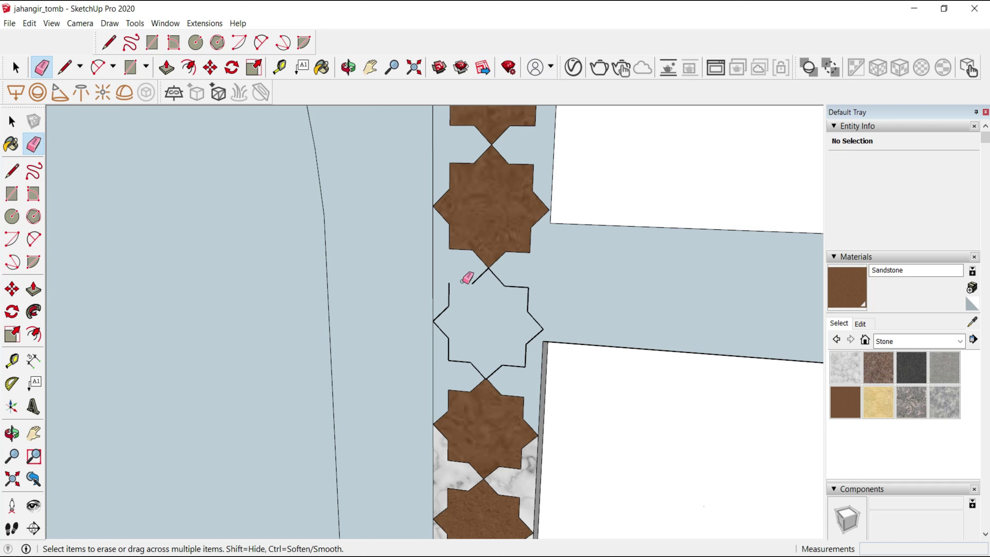
- Clean up the leftover star edges, undoing one unwanted erasure
click(450, 282)
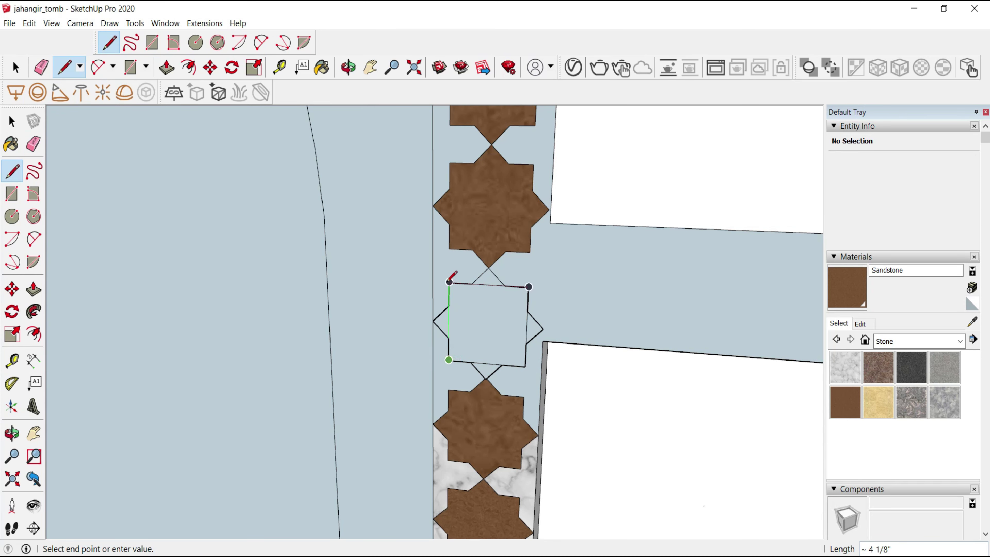
key(e)
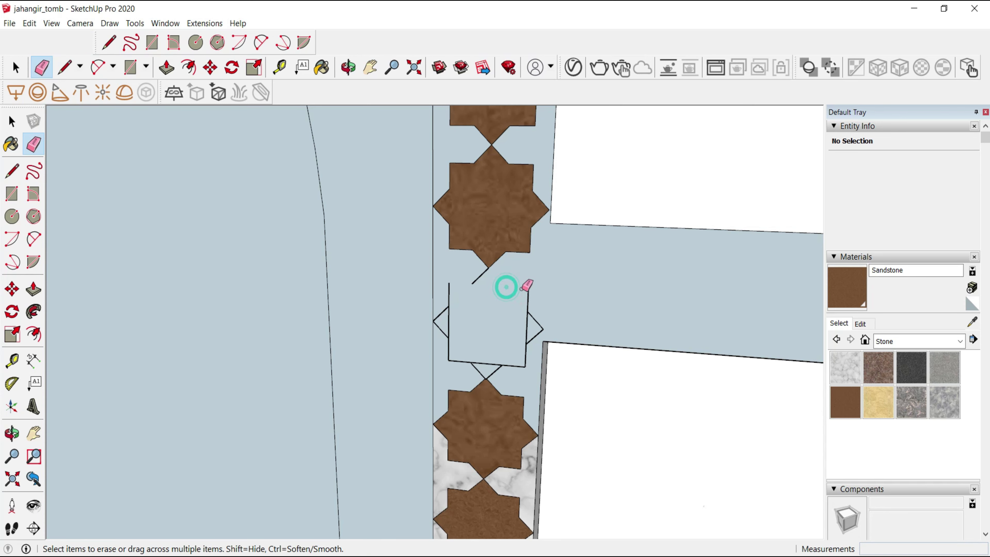
drag(482, 361, 448, 331)
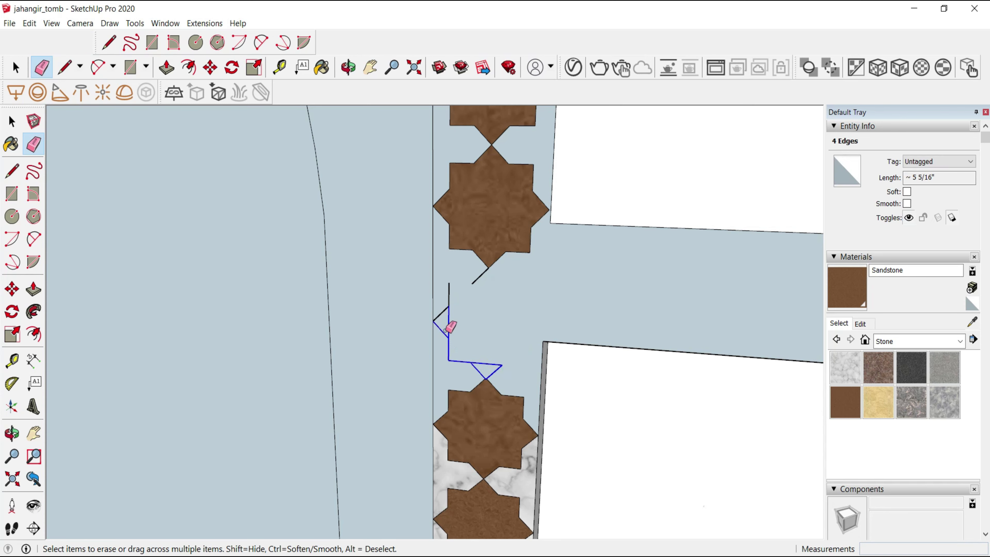
drag(471, 284, 488, 250)
key(space)
key(ctrl+z)
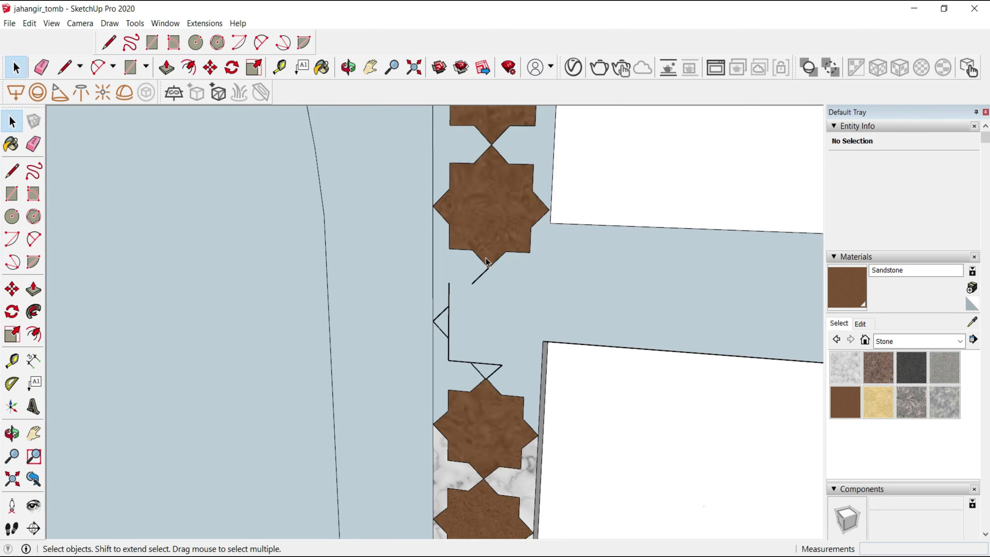
key(e)
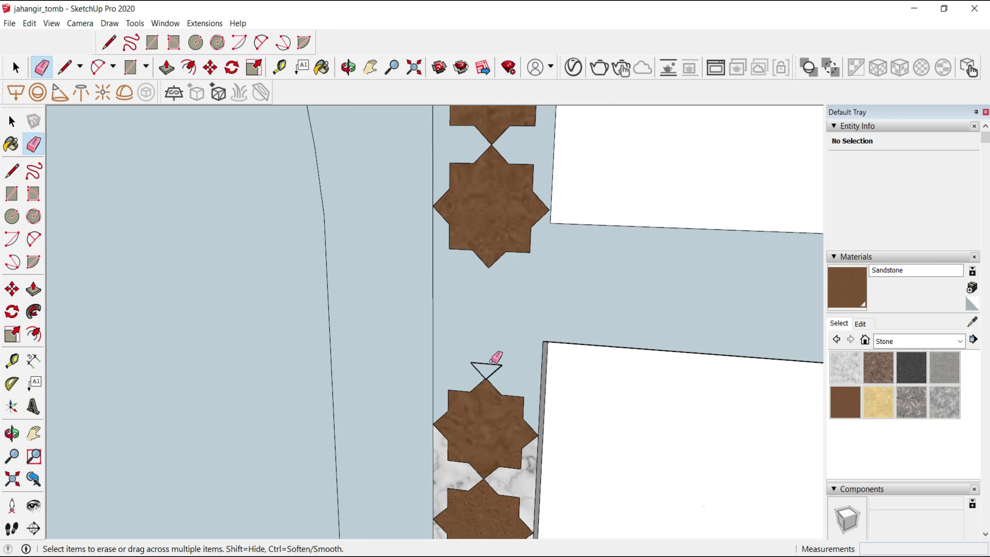
scroll(495, 354, down, 2)
- Fill the band gap with a rectangle and erase the leftover triangle and top edges
key(r)
click(440, 322)
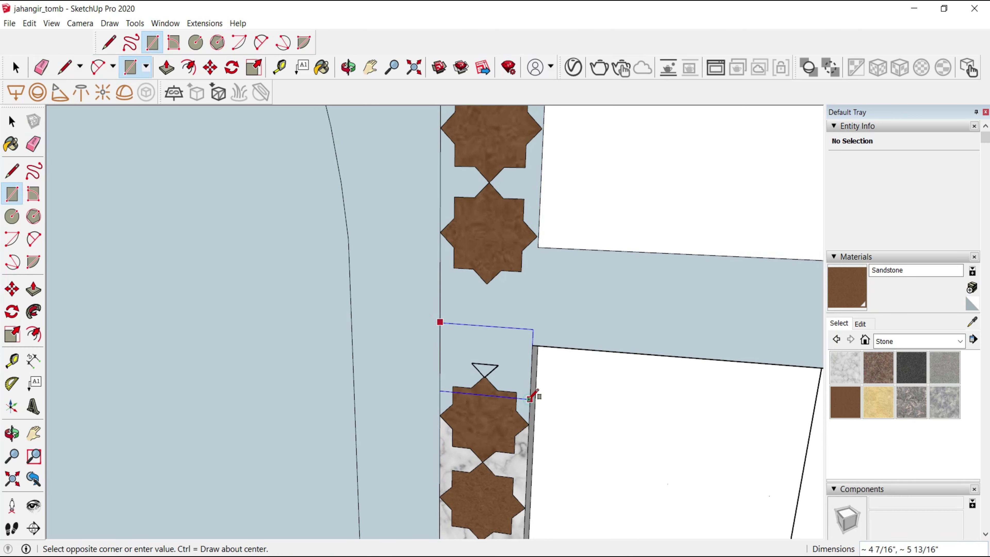
click(530, 398)
key(space)
key(e)
drag(482, 364, 499, 366)
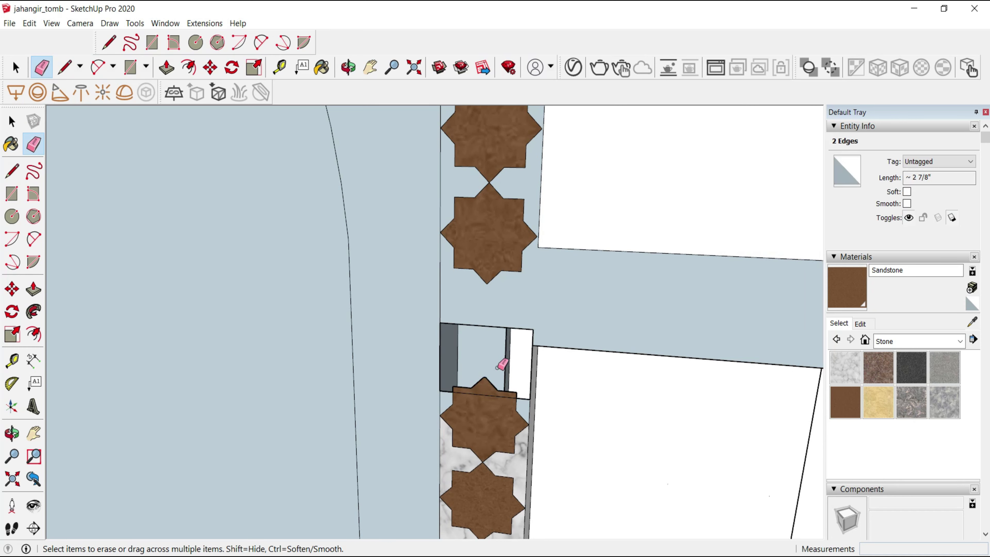
key(l)
click(533, 329)
click(441, 322)
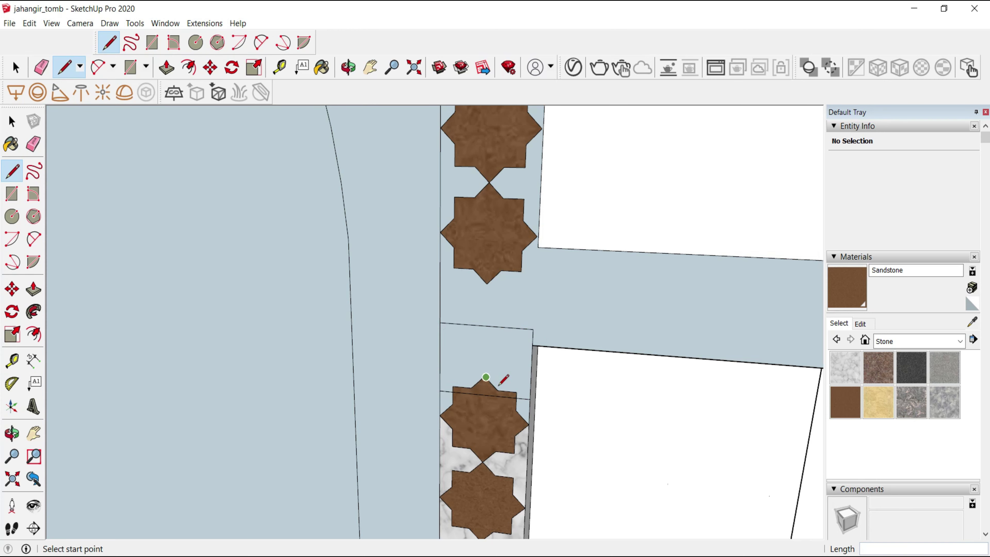
scroll(500, 384, up, 2)
key(e)
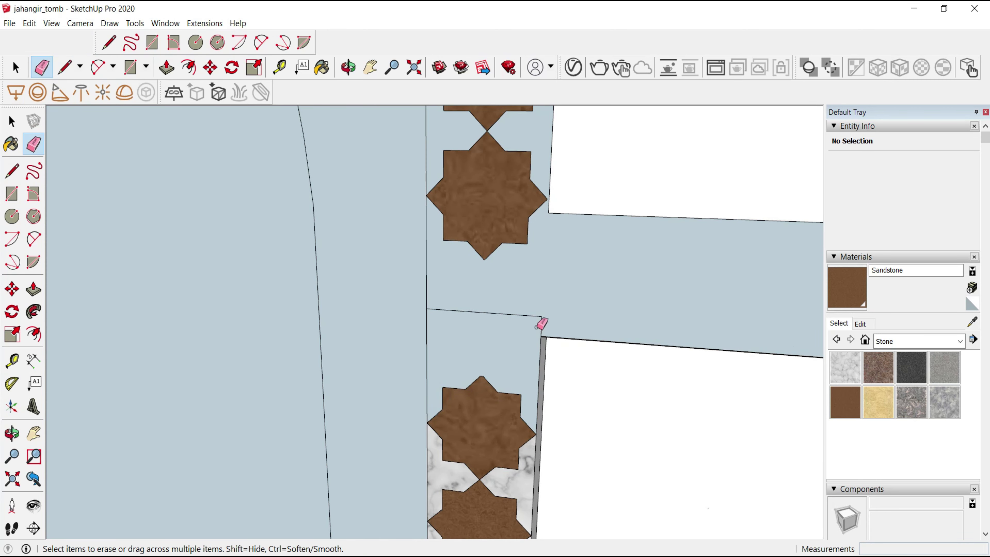
drag(540, 324, 518, 272)
- Copy the star from its top point to just below the original star
key(m)
click(484, 259)
key(ctrl)
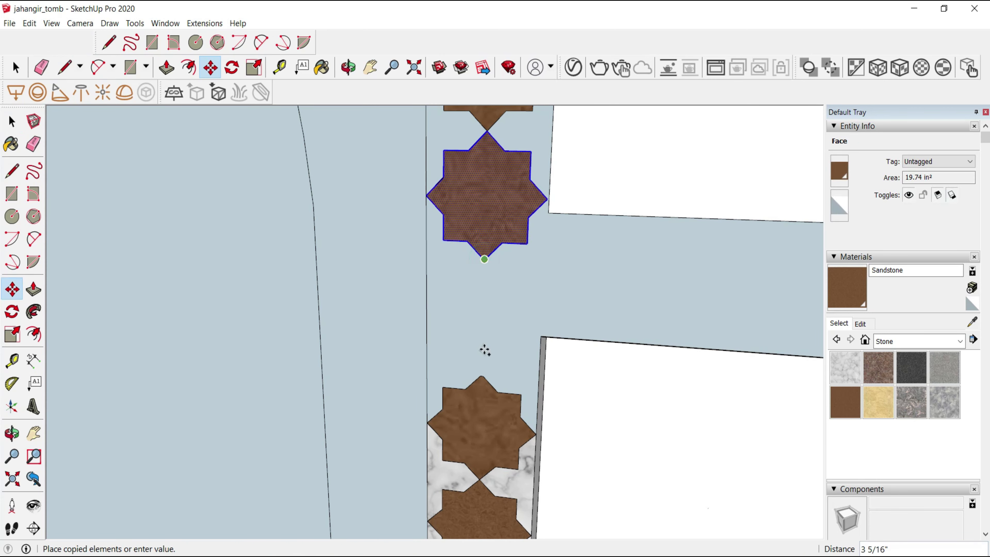
key(space)
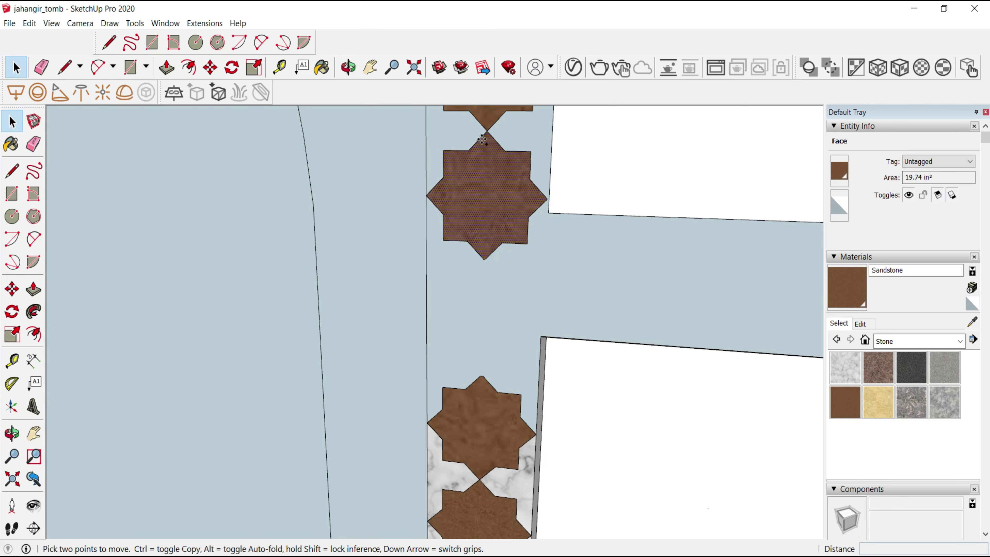
click(486, 132)
click(485, 261)
scroll(473, 323, up, 2)
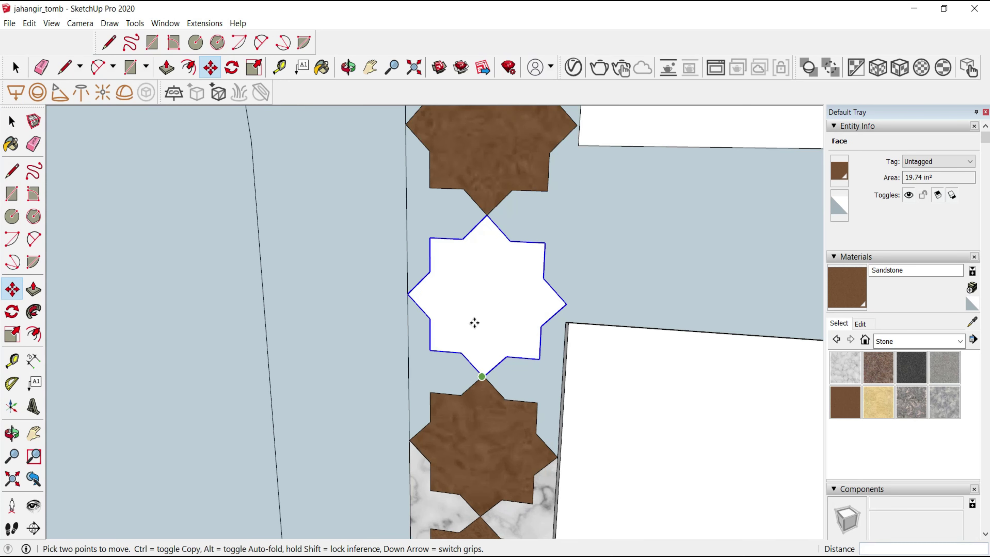
scroll(480, 312, up, 2)
key(space)
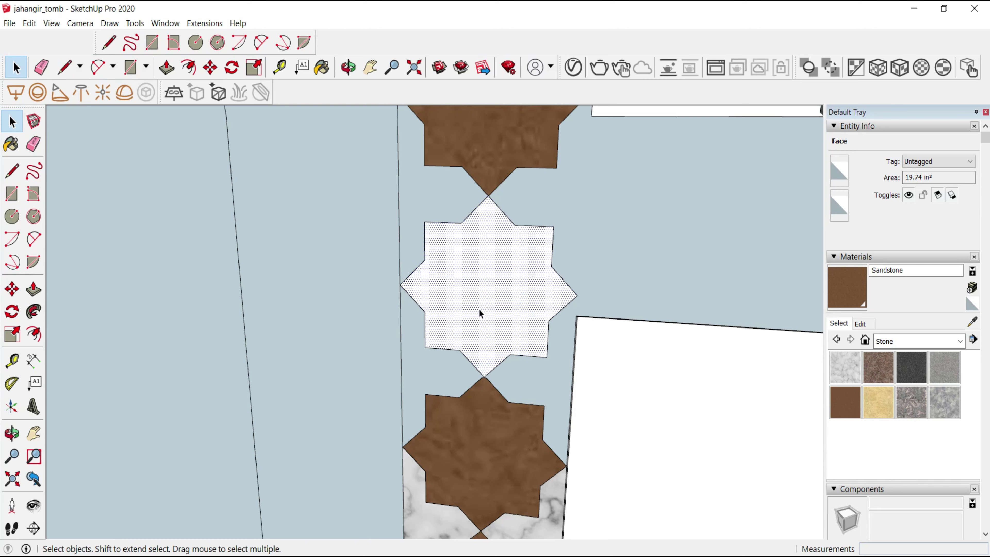
scroll(486, 388, down, 2)
- Paint the new white star with the Sandstone material
scroll(485, 380, down, 2)
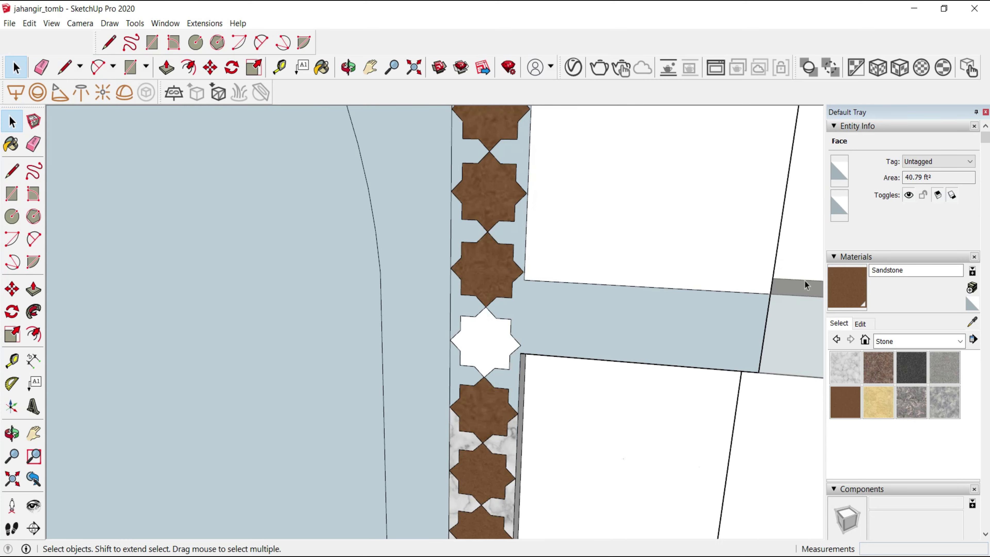
key(b)
click(505, 331)
scroll(537, 323, down, 1)
scroll(546, 323, down, 2)
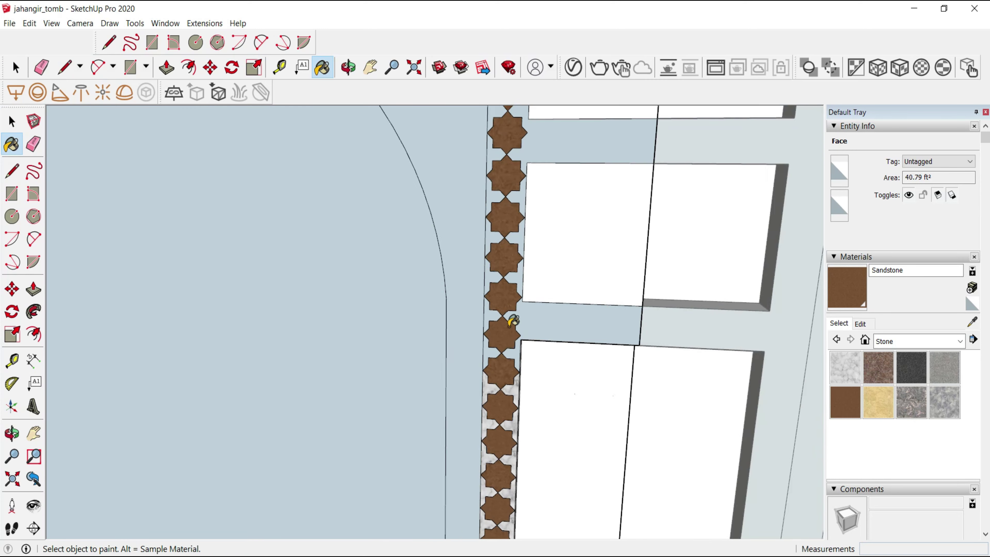
scroll(531, 490, down, 4)
scroll(520, 332, up, 3)
mouse_move(524, 325)
middle_down()
mouse_move(540, 245)
mouse_move(563, 264)
middle_up()
scroll(529, 266, up, 2)
- Push the band's underside face inward by about 2 1/4"
key(space)
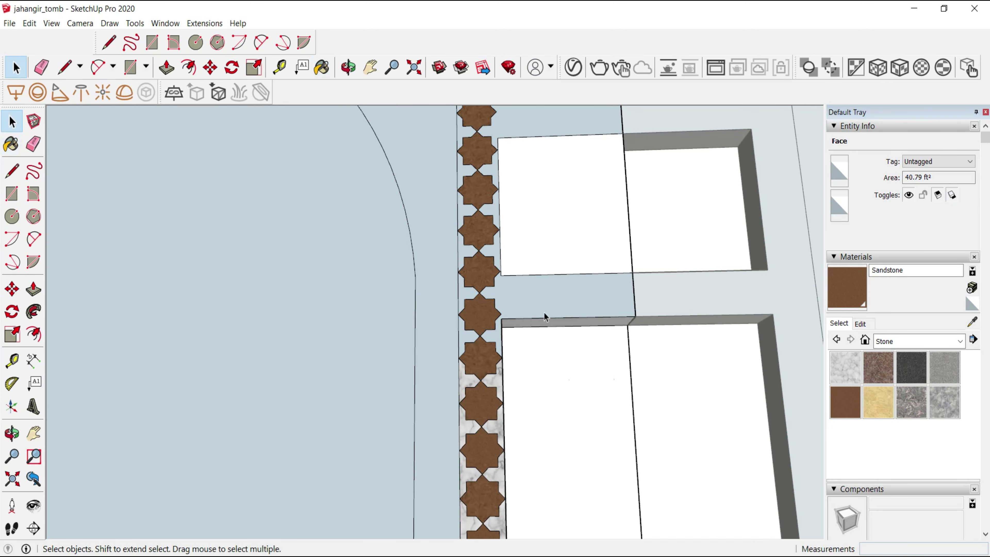
scroll(546, 316, up, 1)
scroll(513, 326, up, 1)
key(space)
click(513, 325)
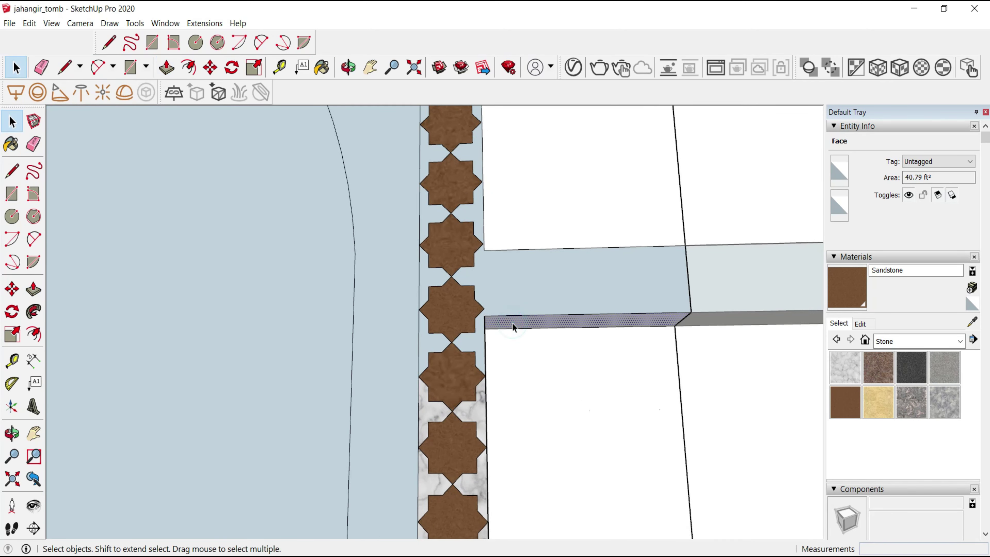
key(p)
drag(514, 327, 450, 344)
middle_drag(569, 257, 504, 411)
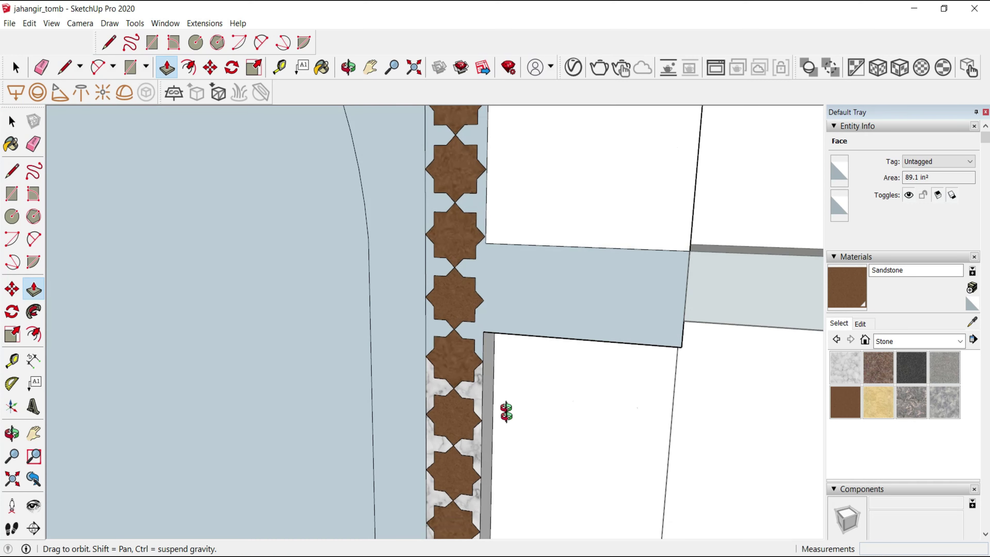
- Erase the leftover edge and dark side strip on the band
key(e)
click(709, 217)
click(704, 220)
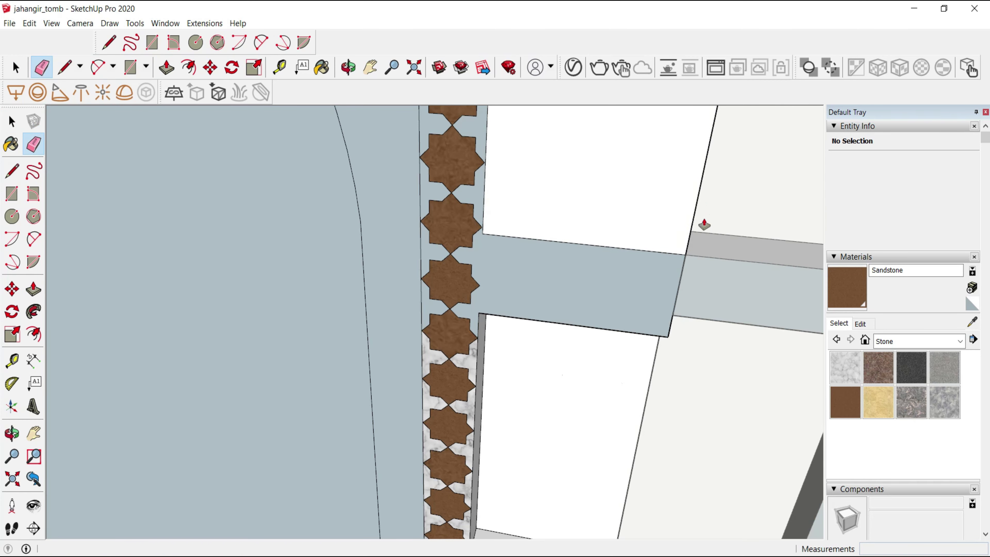
- Push the band's top face back toward the wall
key(p)
click(696, 220)
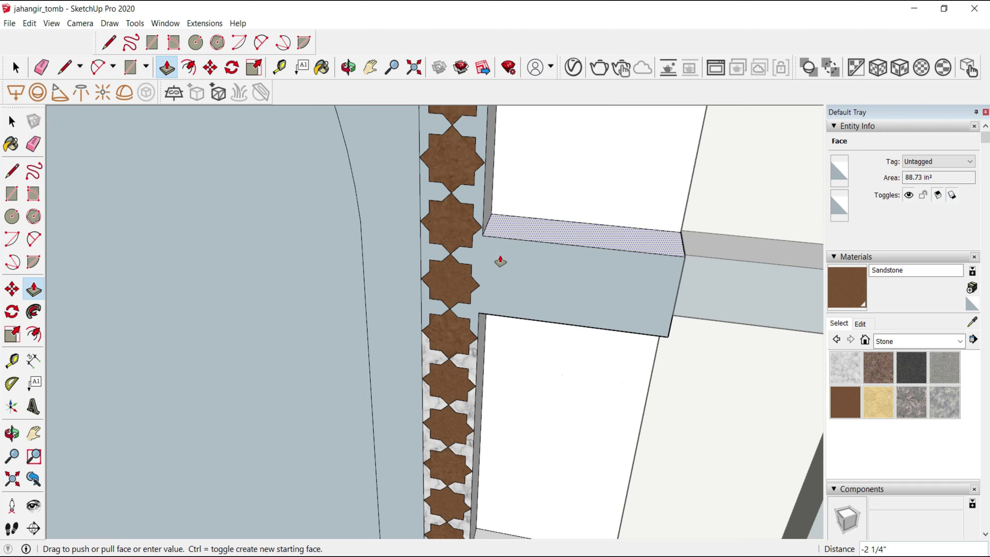
scroll(497, 253, down, 3)
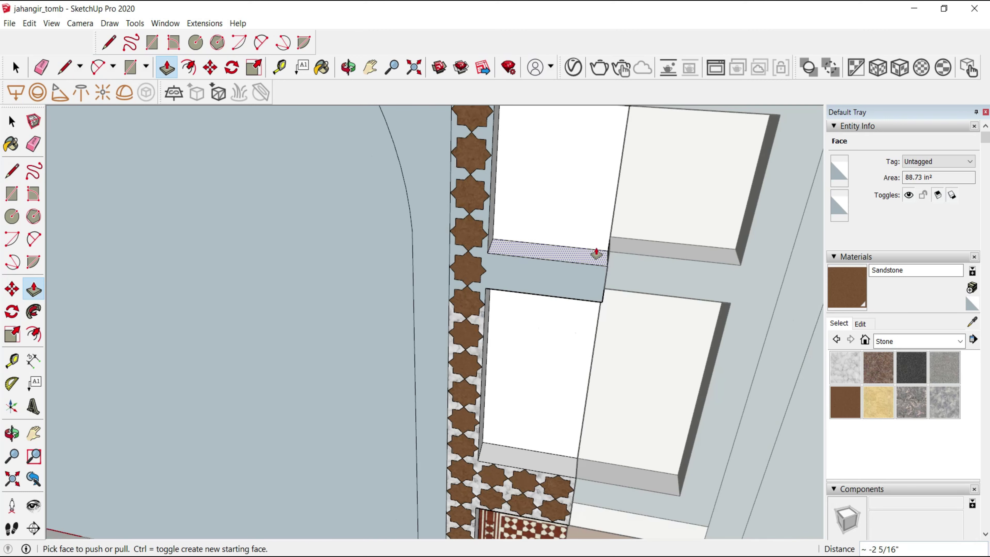
scroll(597, 254, down, 3)
middle_drag(573, 296, 563, 155)
scroll(563, 156, up, 2)
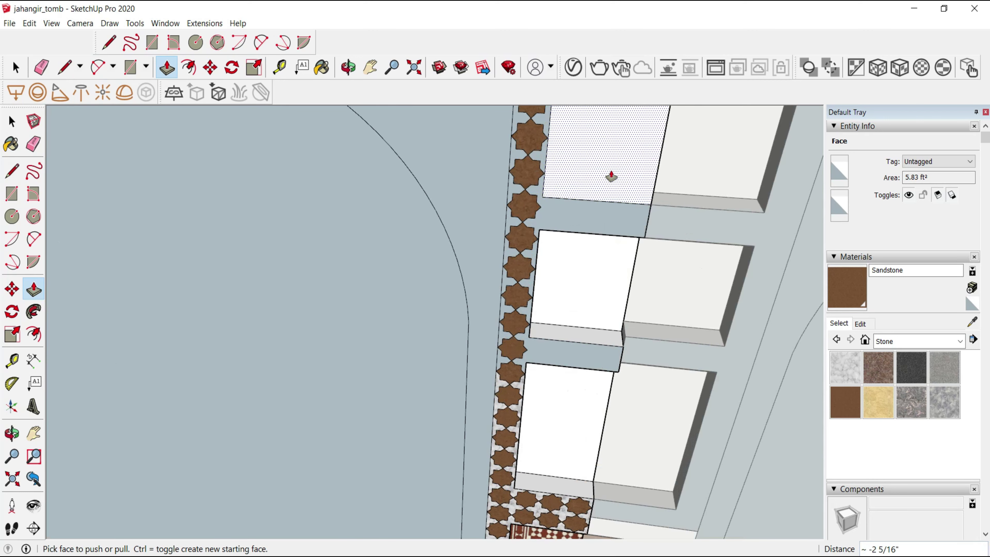
click(682, 140)
scroll(553, 217, up, 3)
- Push the lower and upper sill faces back toward the wall
mouse_move(553, 217)
middle_down()
mouse_move(542, 118)
mouse_move(558, 170)
mouse_move(546, 281)
mouse_move(513, 312)
middle_up()
click(546, 281)
click(471, 275)
click(530, 210)
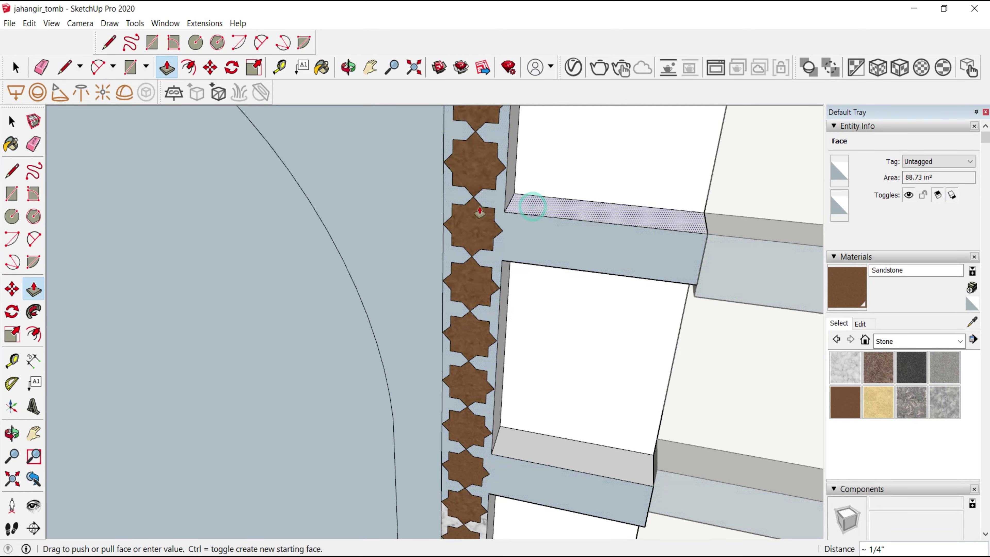
click(474, 200)
scroll(475, 201, down, 3)
mouse_move(475, 201)
middle_down()
mouse_move(507, 219)
mouse_move(521, 210)
middle_up()
key(space)
scroll(526, 383, up, 3)
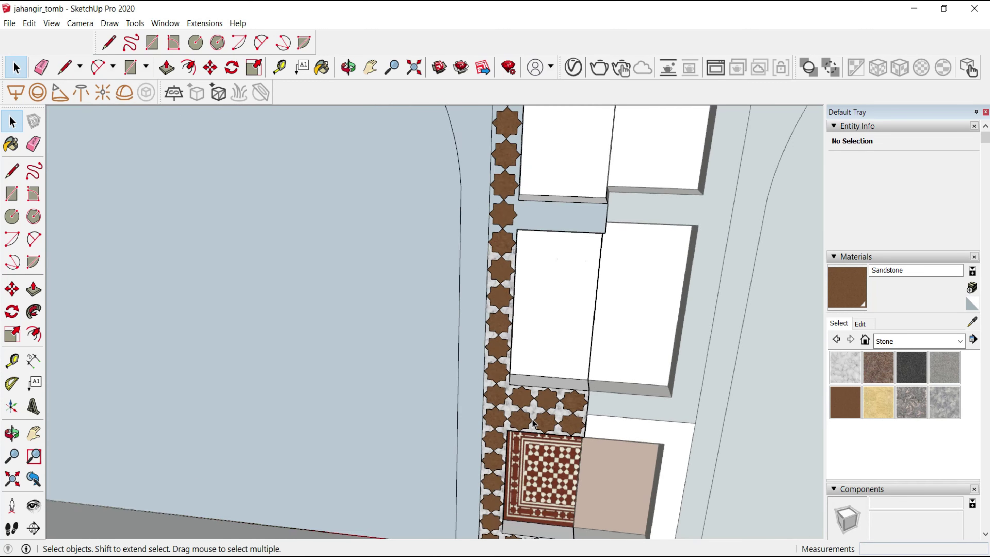
scroll(514, 426, up, 2)
- Select the star tiles at the left of the lower band
click(514, 382)
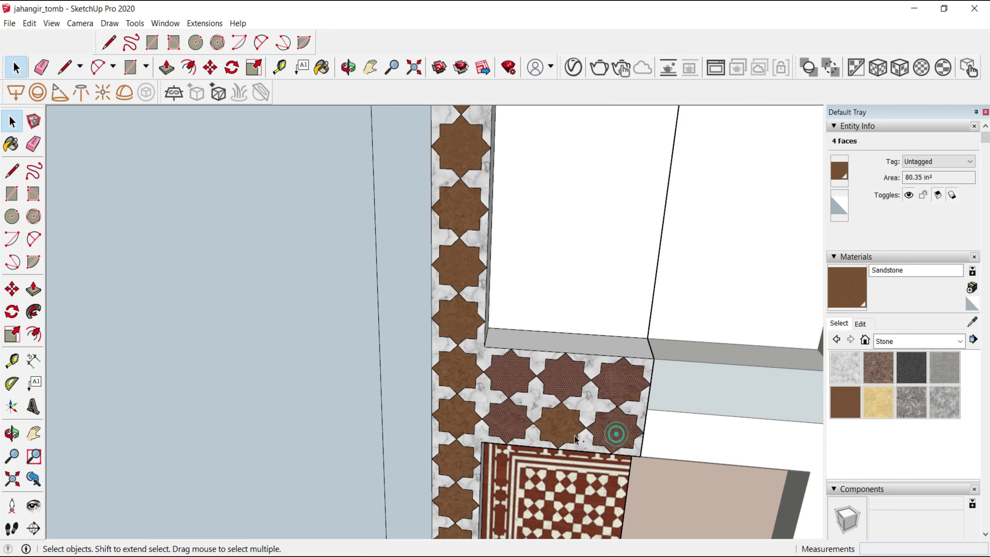
shift+click(503, 427)
key(m)
key(space)
click(510, 384)
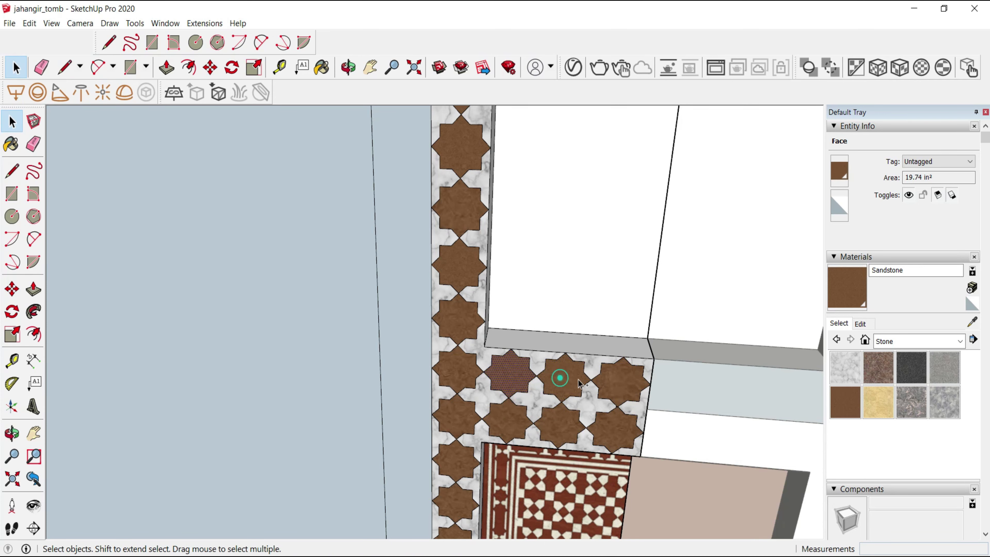
- Copy the three stars with Move+Ctrl into a row along the band
key(m)
click(478, 392)
key(ctrl)
scroll(480, 390, down, 3)
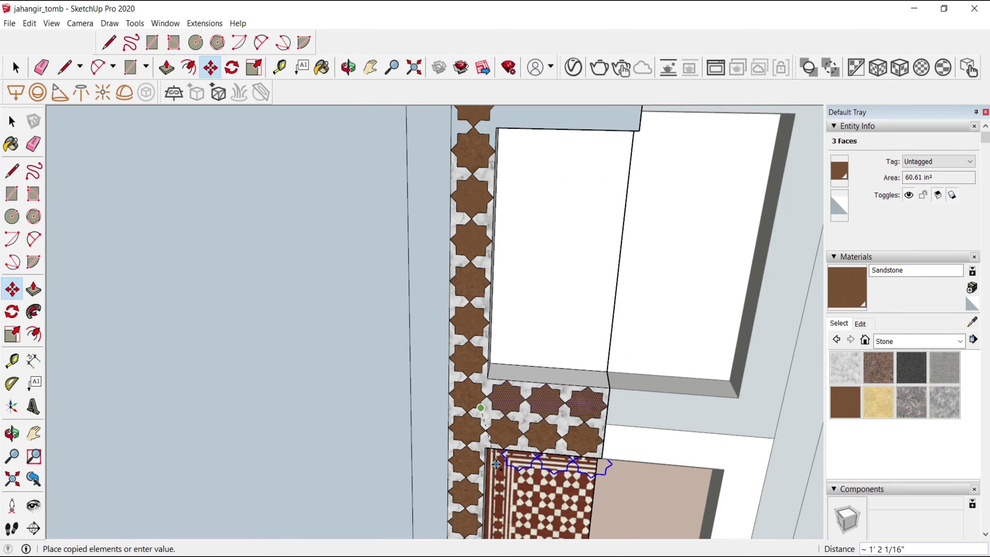
scroll(487, 371, down, 3)
scroll(493, 329, up, 2)
scroll(499, 312, up, 2)
scroll(503, 305, up, 2)
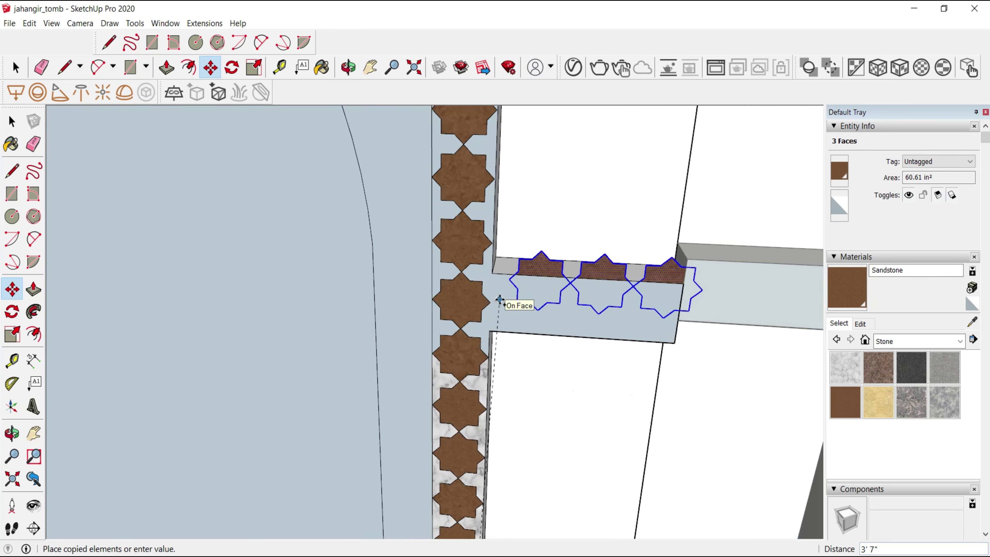
scroll(500, 300, up, 1)
scroll(483, 320, up, 1)
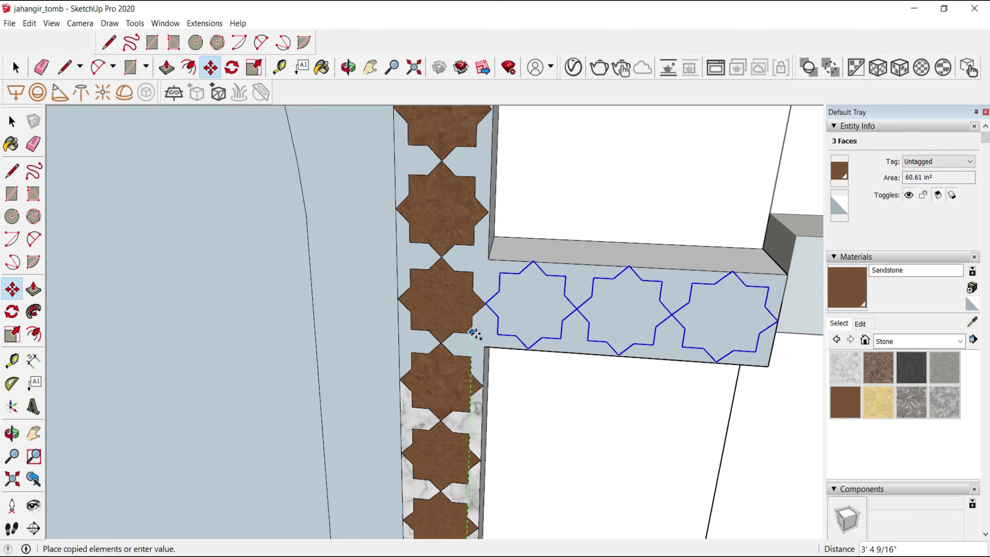
scroll(474, 333, up, 1)
click(471, 333)
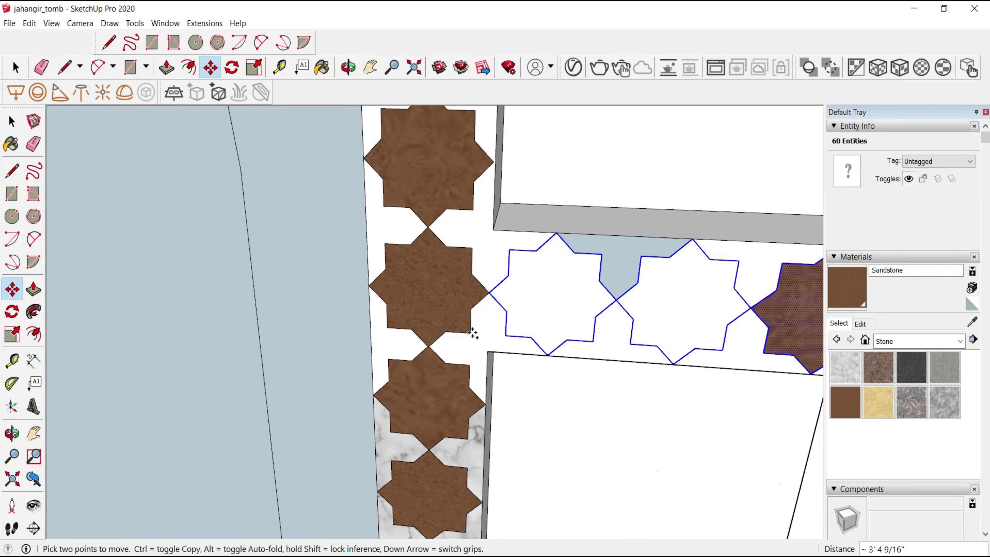
- Place another copy of the three-star row in the other band
key(ctrl)
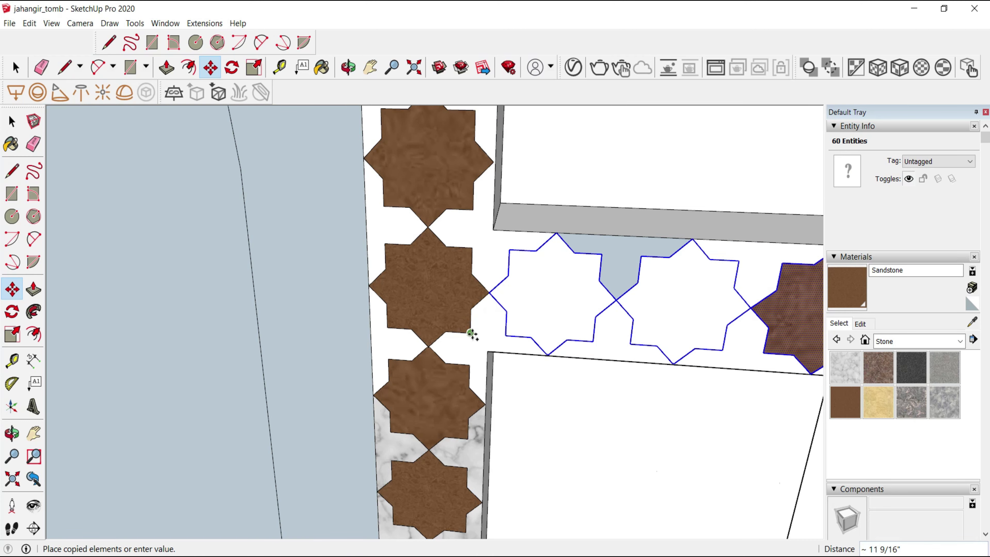
scroll(472, 334, down, 5)
scroll(484, 331, up, 2)
scroll(487, 328, up, 2)
scroll(498, 322, up, 1)
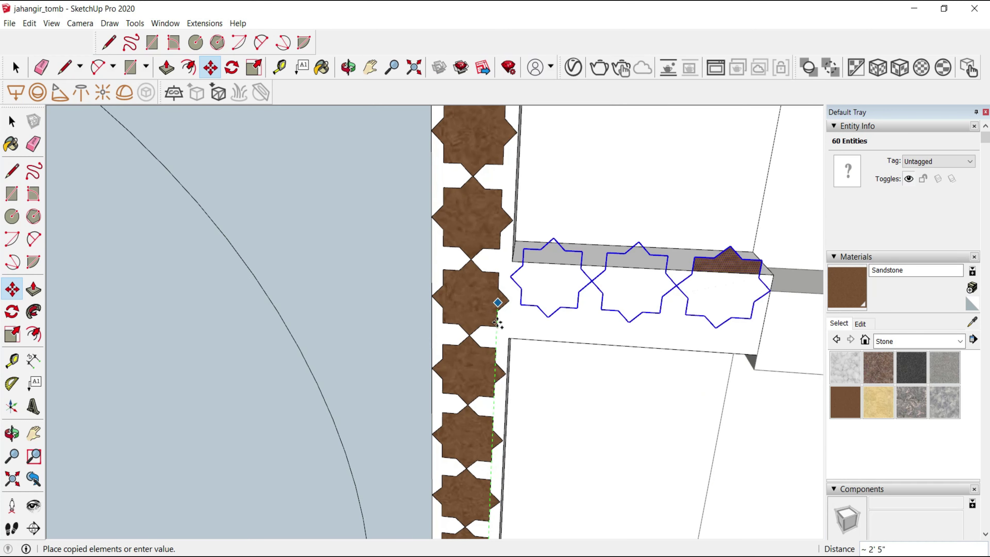
click(498, 323)
- Paint the white copied stars in both rows with Sandstone
key(b)
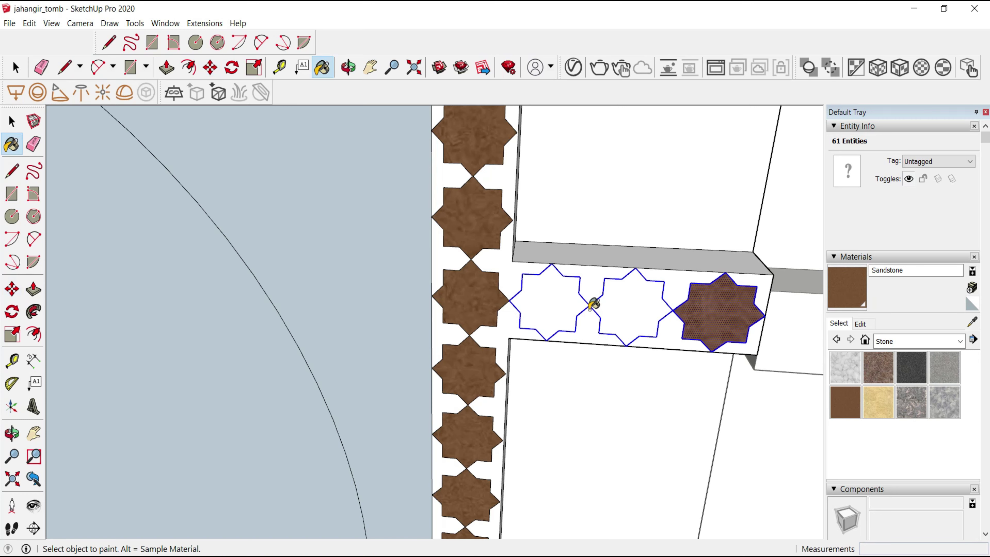
click(608, 304)
click(564, 303)
scroll(570, 358, down, 3)
scroll(570, 358, up, 1)
scroll(583, 406, up, 2)
click(579, 410)
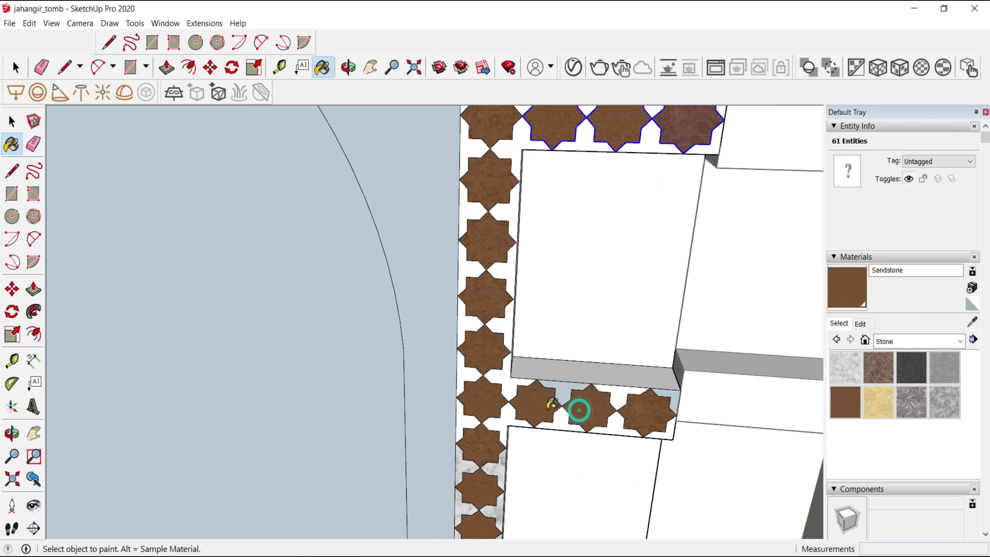
- Sample the Carrera Marble material from the border
alt+click(505, 451)
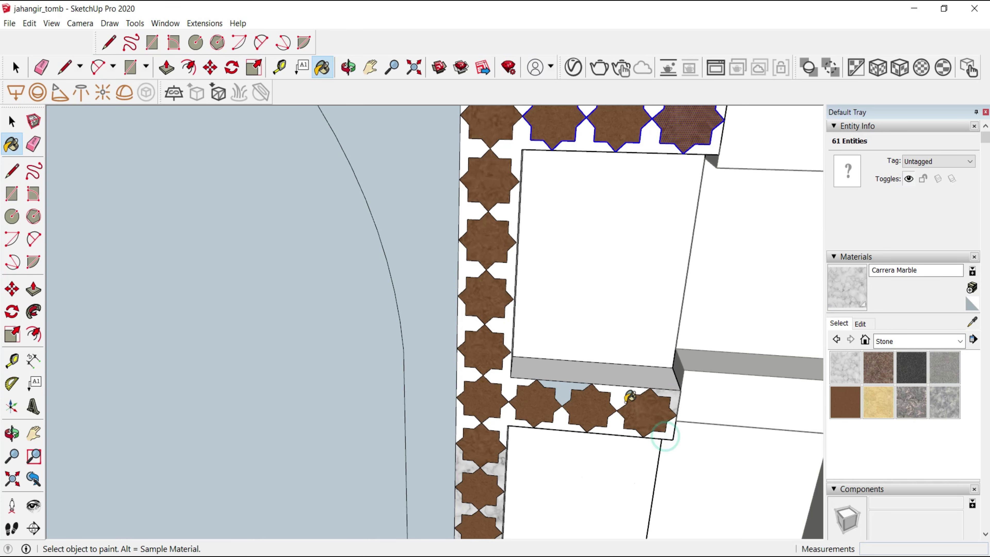
scroll(567, 386, down, 2)
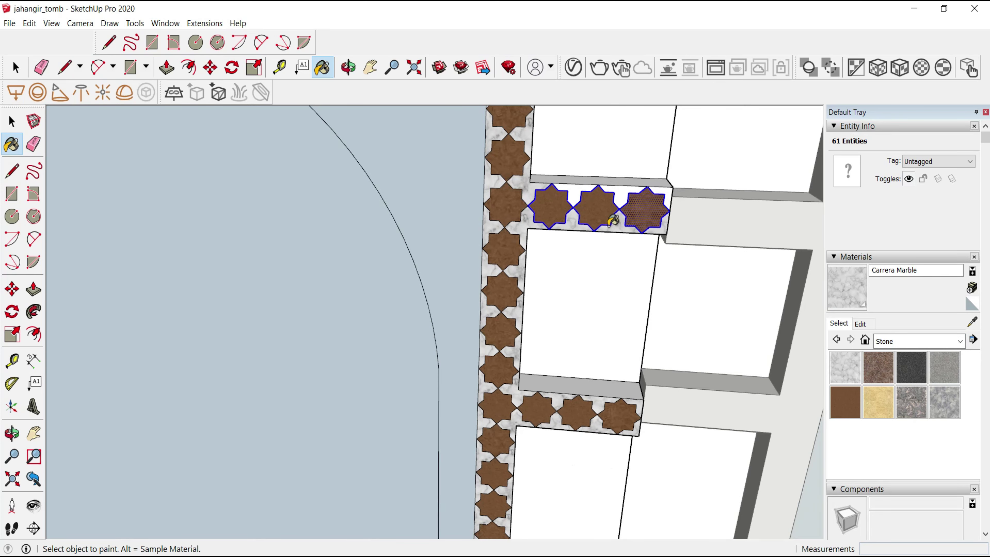
scroll(553, 183, up, 3)
- Paint the band background with Carrera Marble
click(658, 188)
key(space)
scroll(659, 188, down, 3)
scroll(590, 460, up, 3)
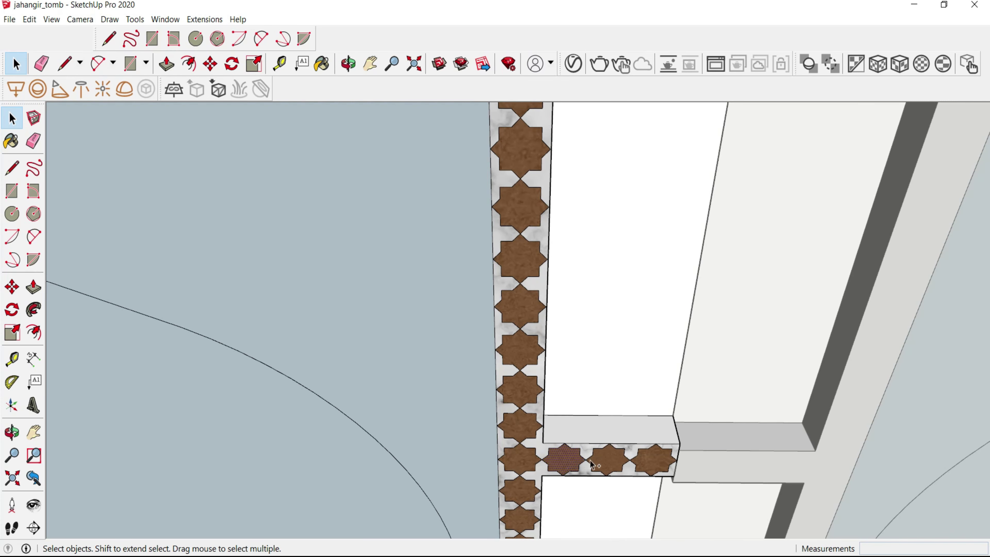
- Copy the three selected stars from the band end onto the upper band
shift+click(649, 459)
key(m)
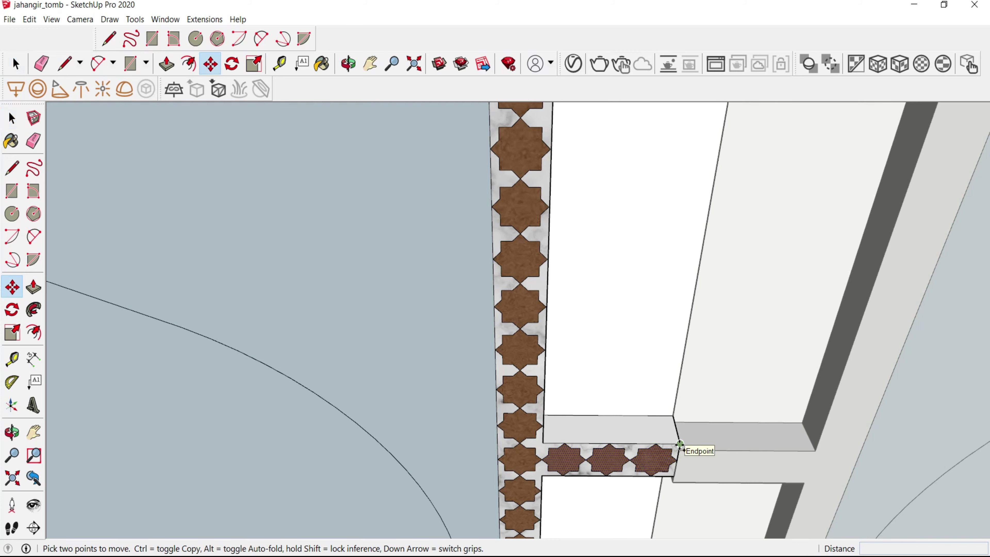
click(680, 445)
key(ctrl)
scroll(630, 508, down, 2)
scroll(688, 274, up, 1)
scroll(676, 275, up, 3)
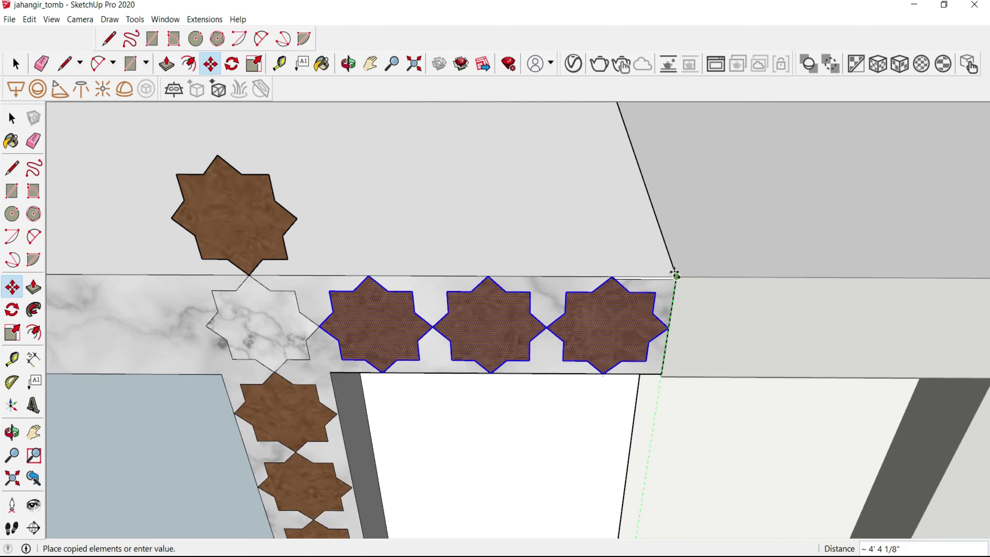
click(676, 275)
scroll(643, 291, up, 2)
- Erase a stray edge at the top of the band
key(e)
scroll(609, 276, up, 1)
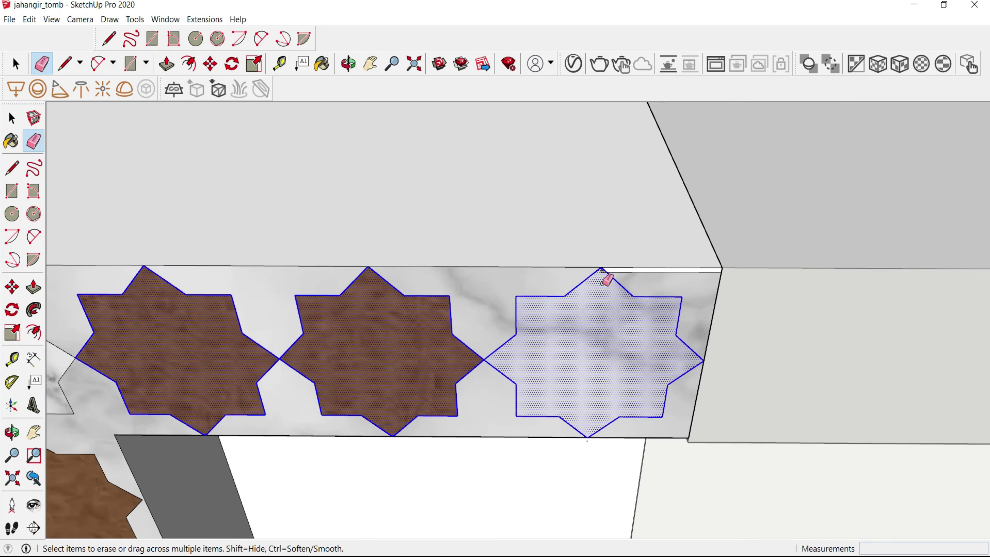
click(603, 270)
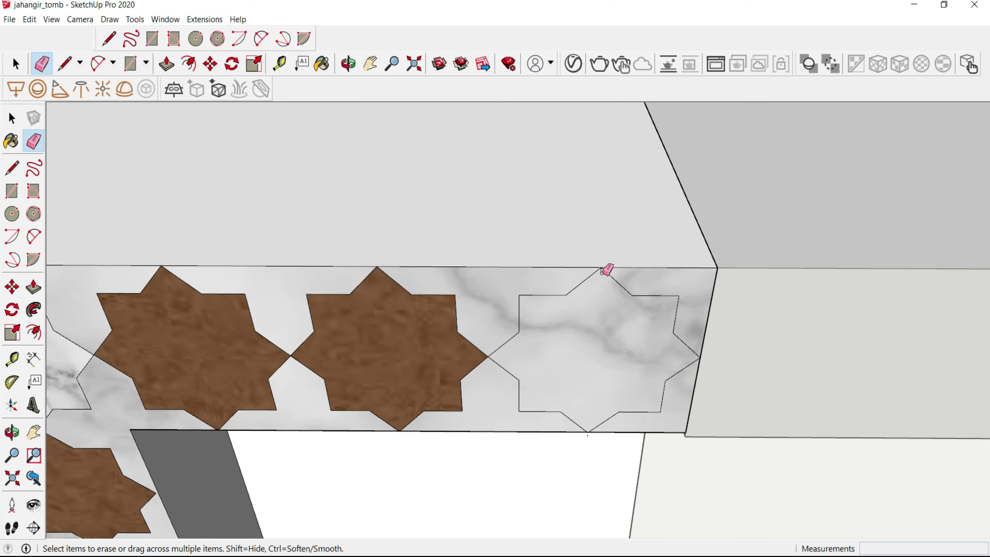
scroll(592, 270, down, 3)
scroll(554, 343, up, 1)
scroll(703, 287, up, 1)
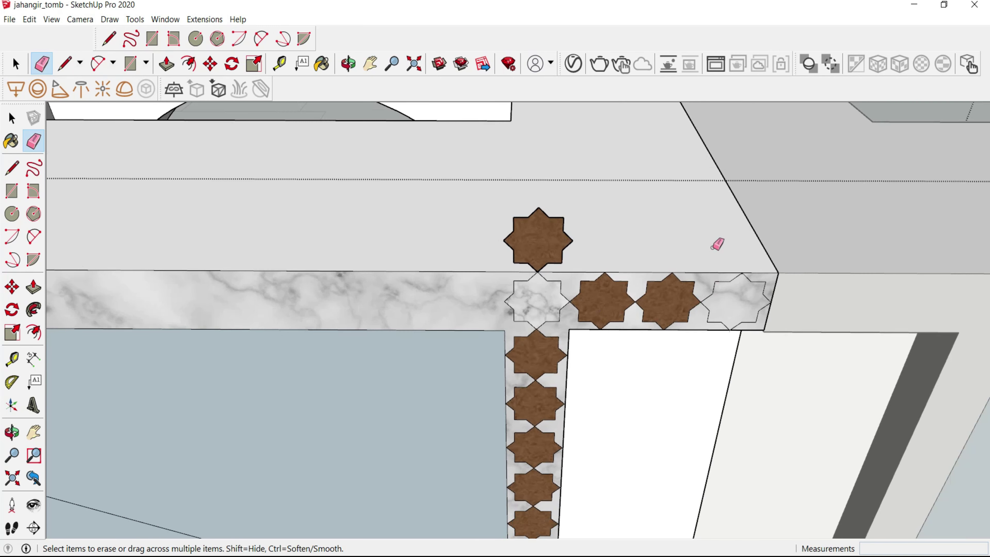
- Remove the stray star outline and its edges above the band
key(space)
scroll(643, 191, up, 1)
click(644, 191)
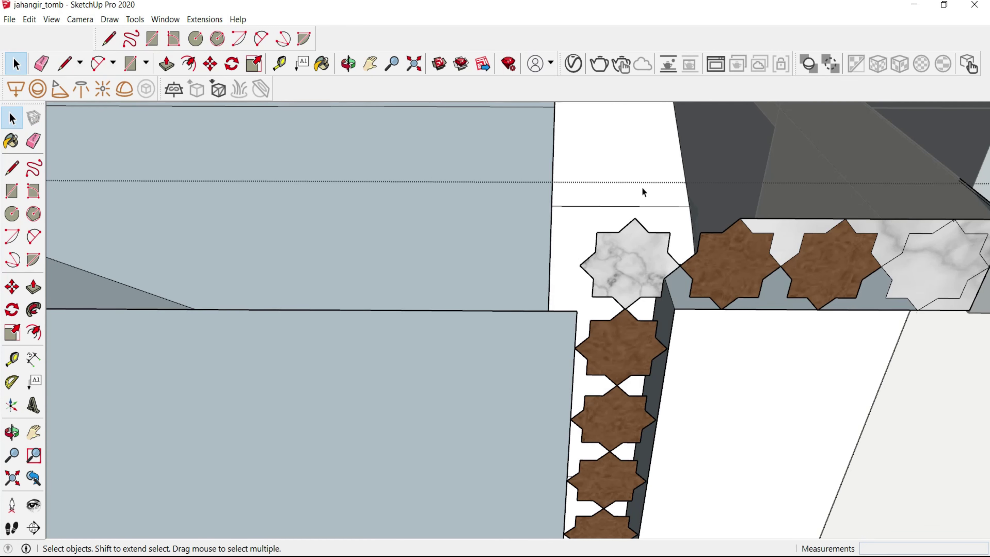
scroll(643, 191, up, 1)
key(e)
drag(618, 213, 668, 209)
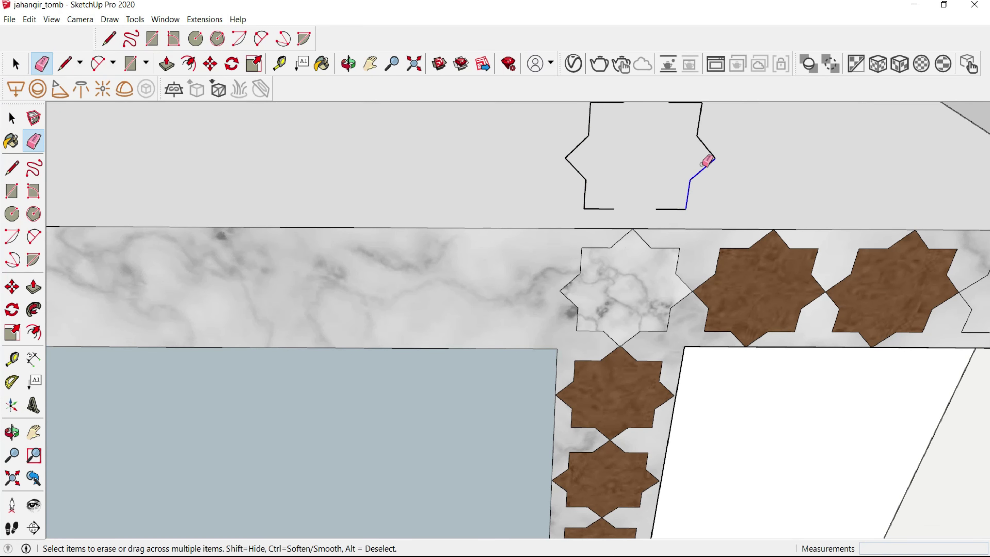
drag(708, 161, 689, 212)
scroll(688, 212, down, 1)
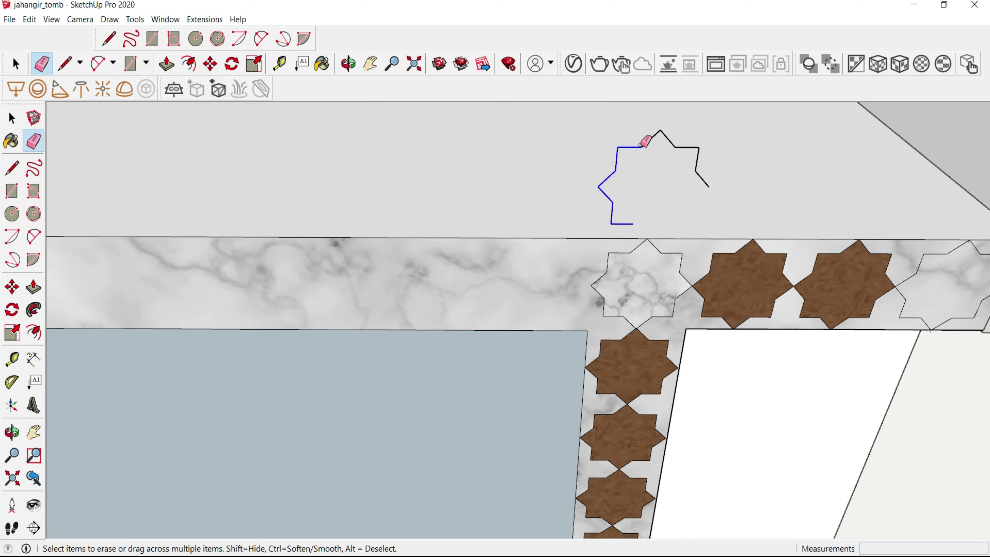
drag(706, 182, 706, 183)
key(space)
scroll(590, 243, down, 1)
scroll(603, 256, up, 1)
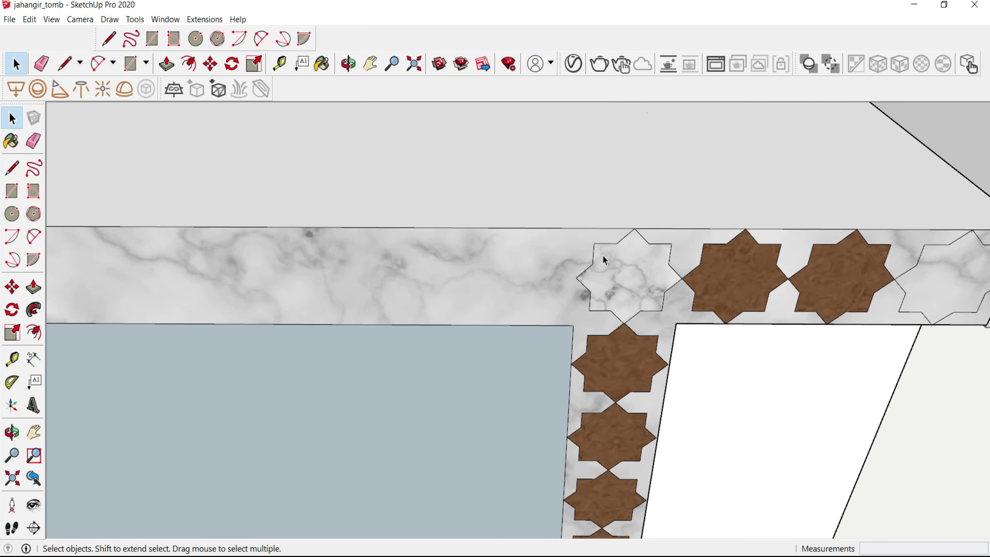
- Copy the three-star group leftward along the upper band
click(604, 257)
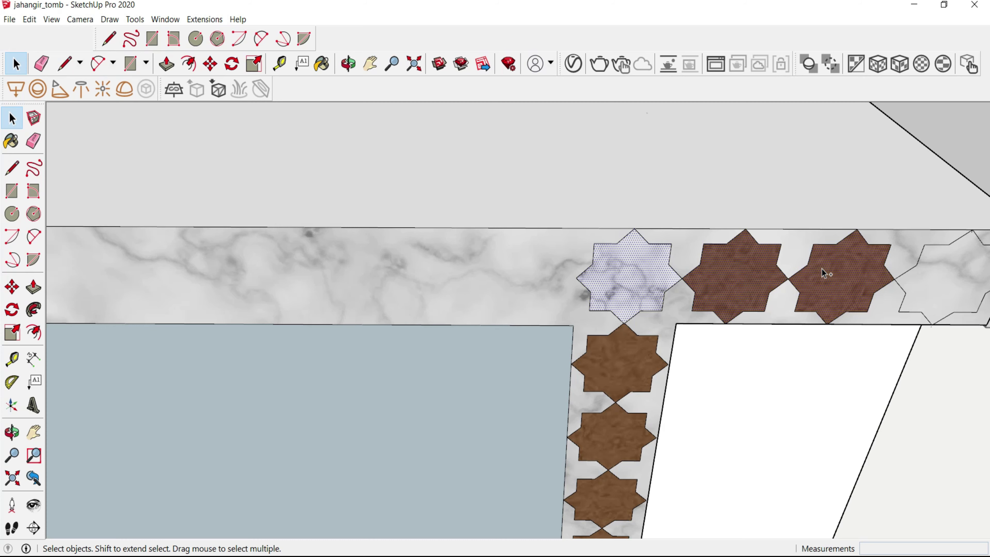
key(m)
key(ctrl)
click(896, 280)
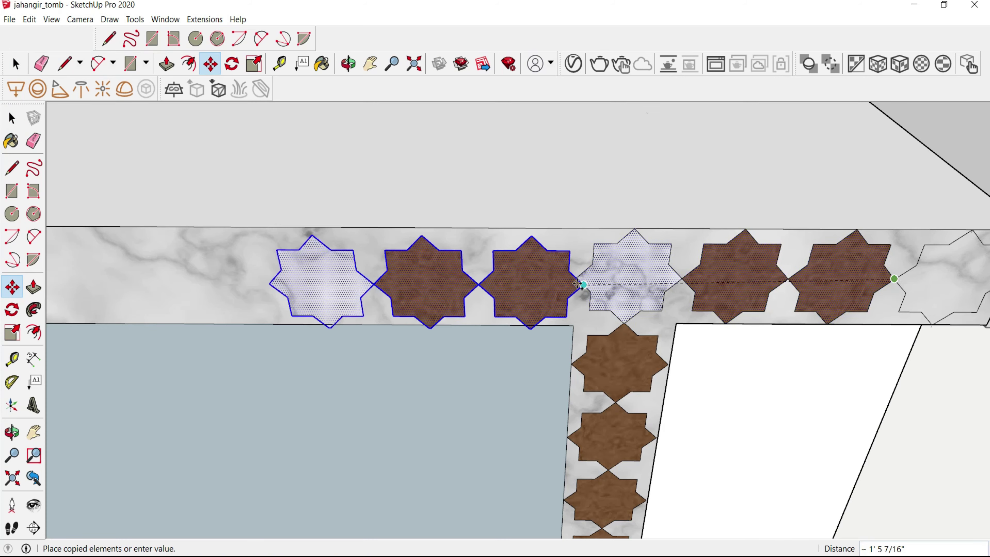
click(576, 277)
- Add further star-group copies across the top band above both niches
key(ctrl)
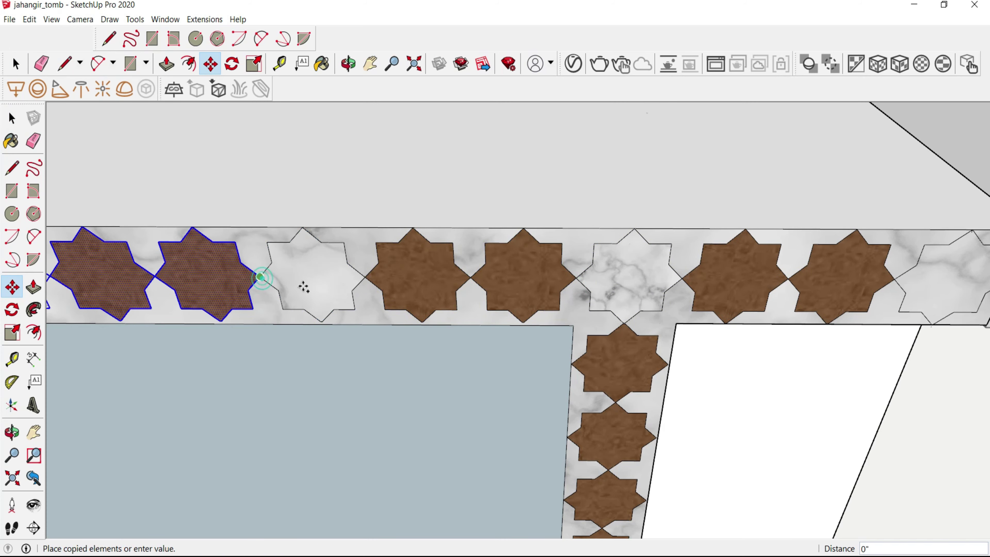
middle_drag(303, 283, 409, 293)
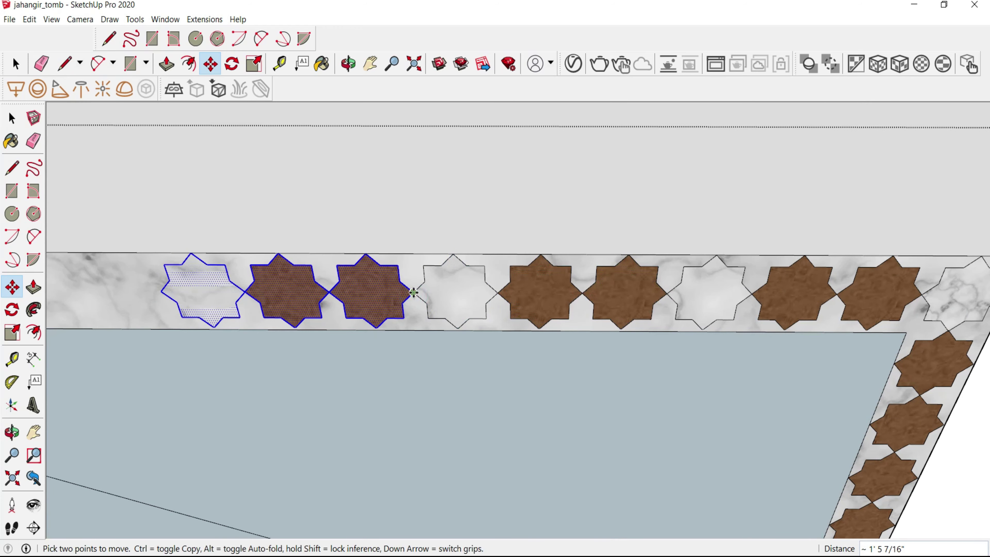
scroll(420, 288, down, 3)
scroll(436, 283, down, 2)
scroll(470, 292, up, 5)
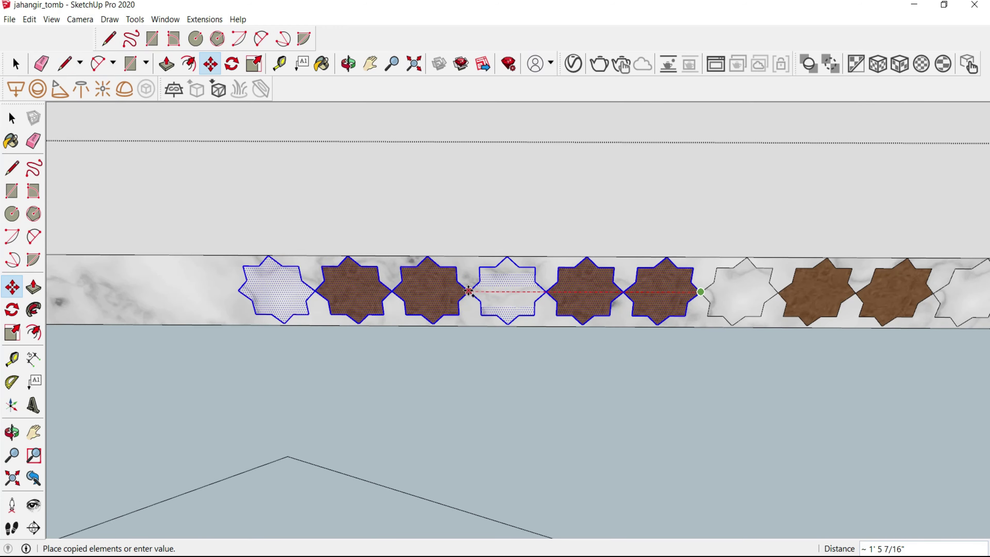
click(464, 291)
key(space)
click(353, 287)
scroll(488, 231, down, 3)
scroll(486, 226, down, 3)
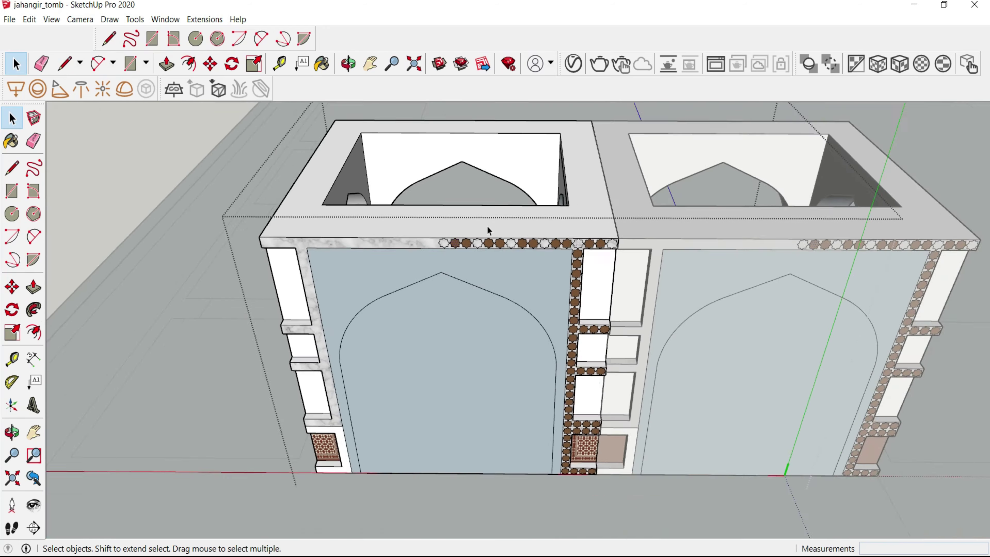
scroll(598, 488, up, 4)
mouse_move(598, 488)
middle_down()
mouse_move(388, 411)
mouse_move(305, 401)
middle_up()
scroll(388, 411, up, 3)
scroll(289, 471, up, 2)
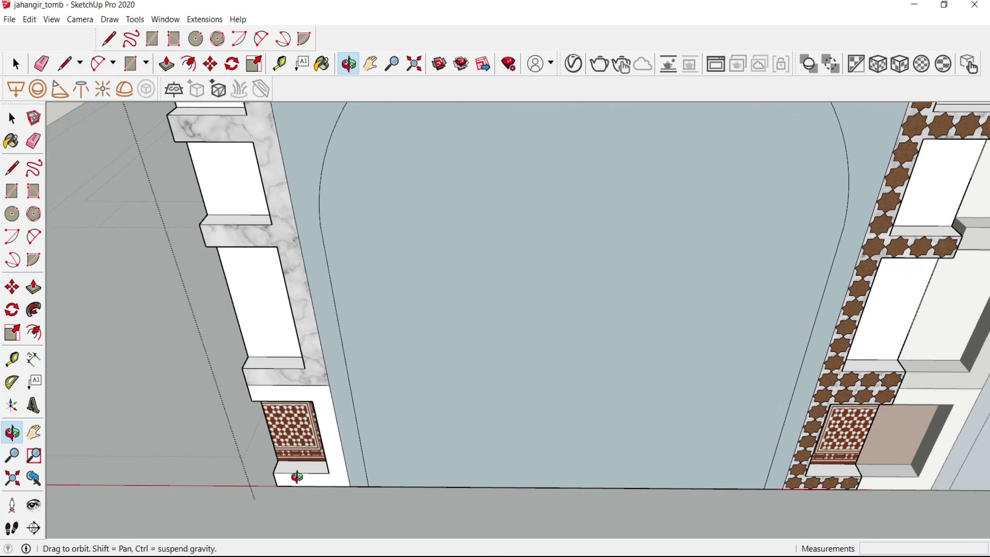
key(p)
key(space)
key(p)
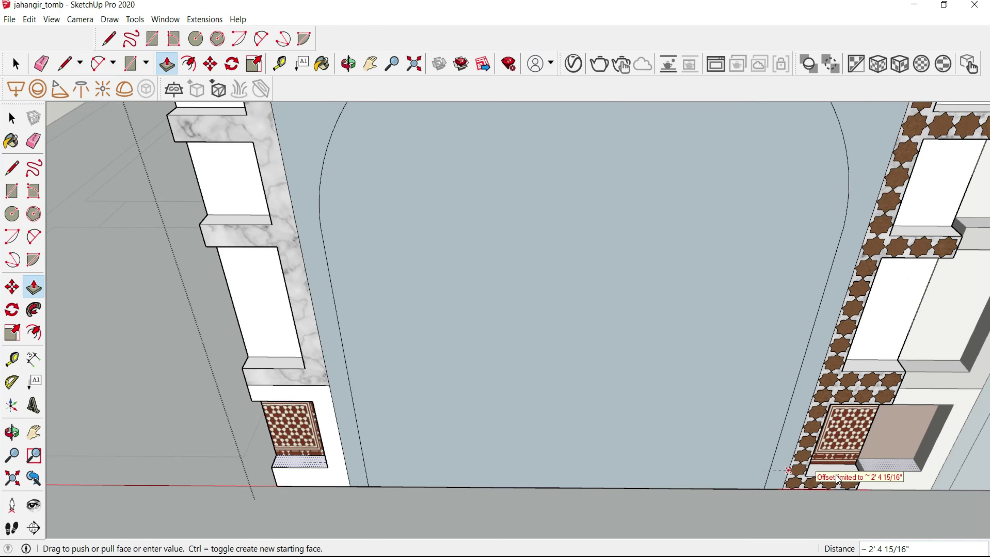
scroll(856, 470, up, 3)
scroll(856, 471, down, 3)
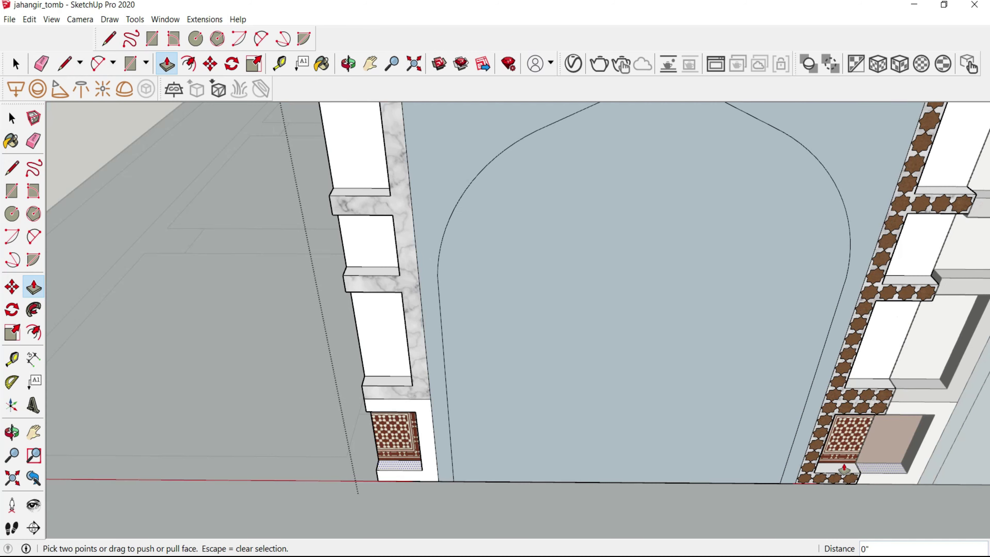
key(space)
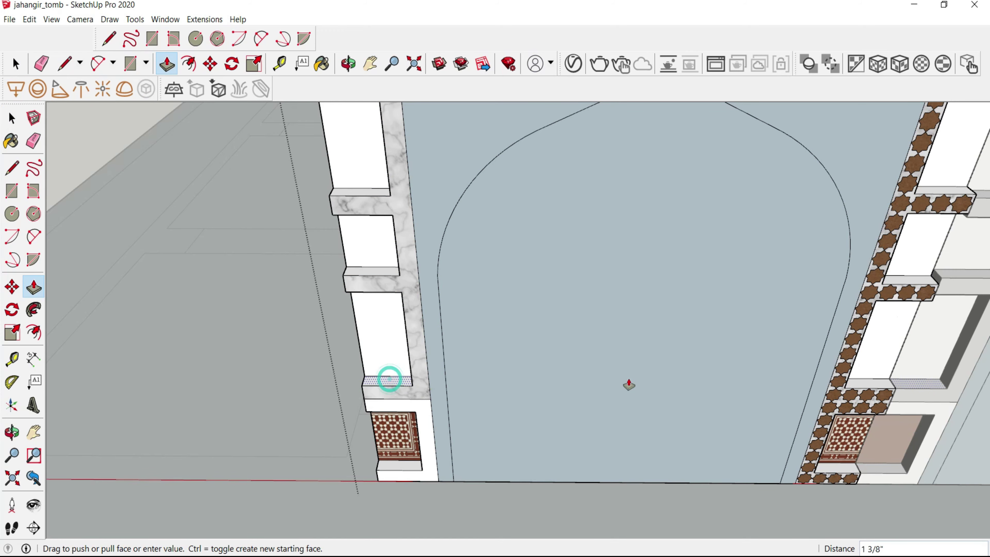
click(856, 382)
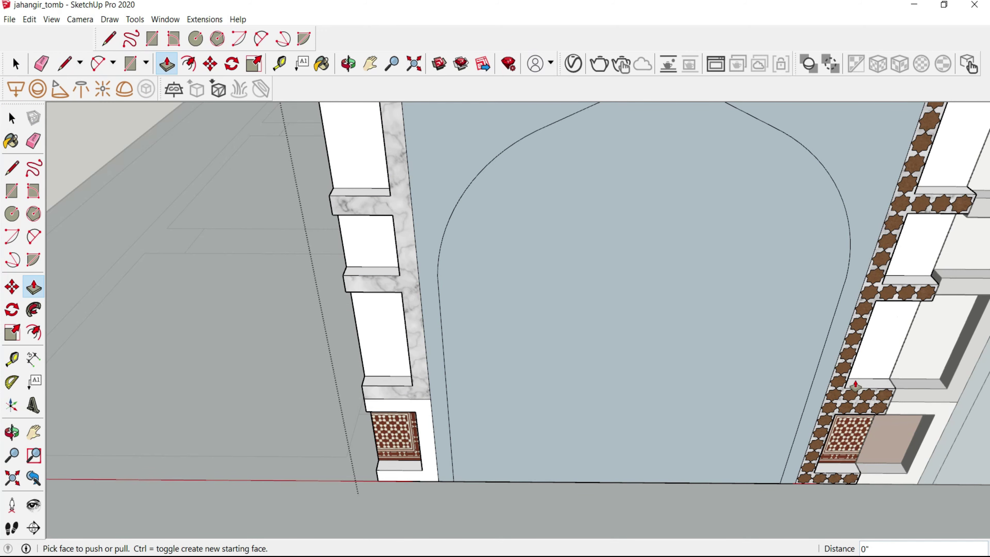
mouse_move(492, 420)
middle_down()
mouse_move(491, 383)
mouse_move(588, 260)
mouse_move(639, 336)
mouse_move(586, 339)
mouse_move(642, 447)
middle_up()
key(space)
scroll(489, 400, down, 3)
scroll(558, 395, up, 3)
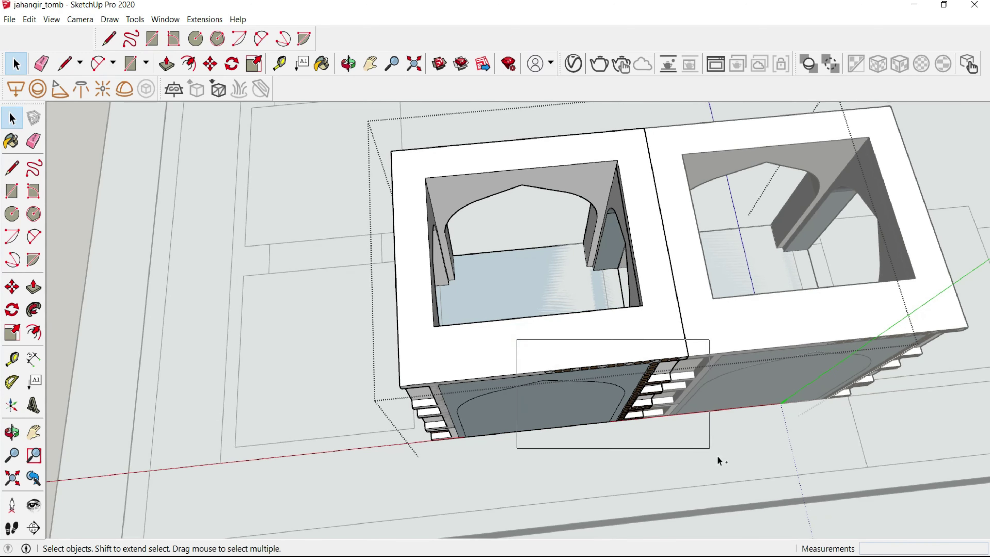
- Copy the star inlay border pieces beside the building with Move+Ctrl
drag(718, 461, 725, 464)
key(m)
scroll(718, 460, down, 3)
key(ctrl)
click(730, 420)
scroll(729, 420, down, 2)
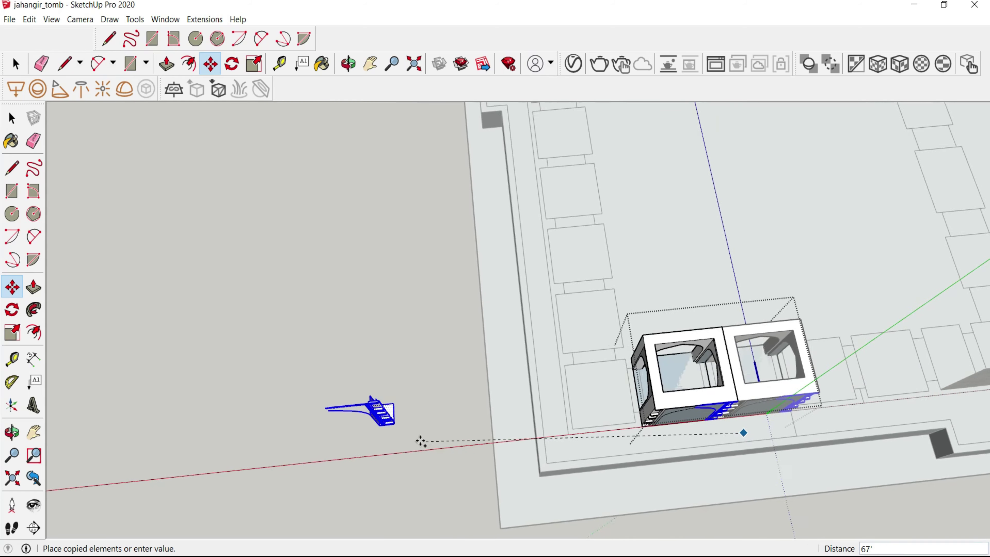
click(423, 449)
- Flip the copied borders along the red direction
middle_drag(420, 409, 390, 410)
scroll(384, 410, up, 3)
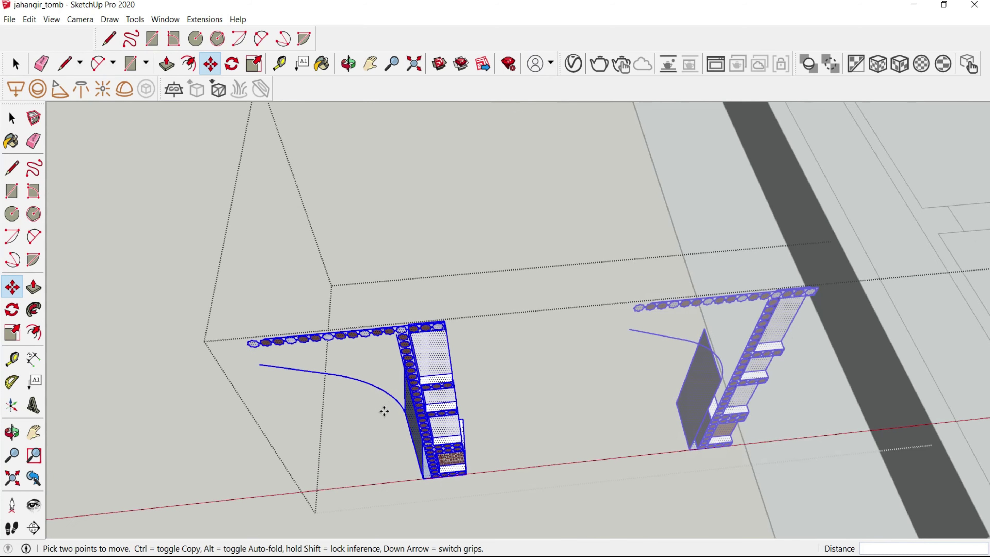
right_click(423, 370)
click(563, 257)
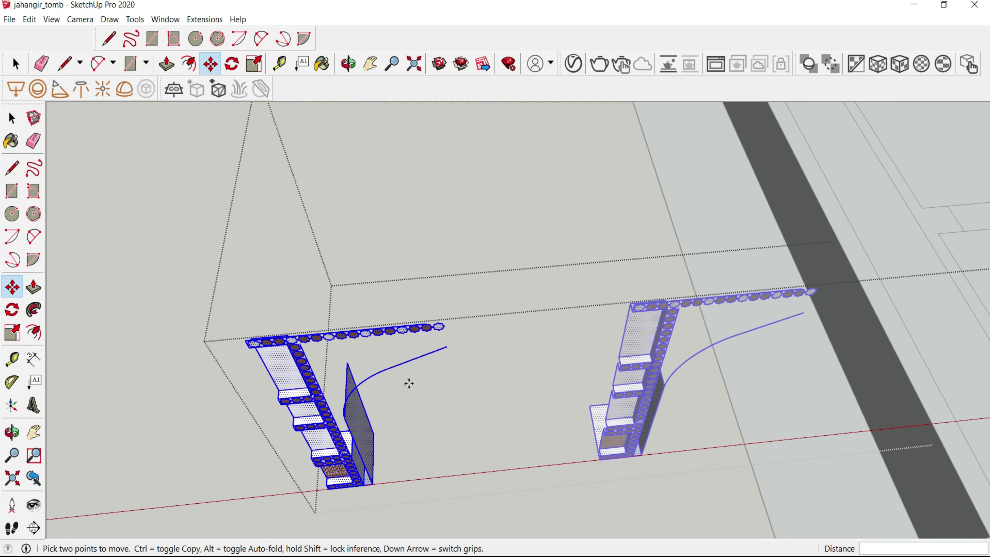
- Move the mirrored borders onto the left bay, aligned at the arch apex
scroll(334, 373, up, 1)
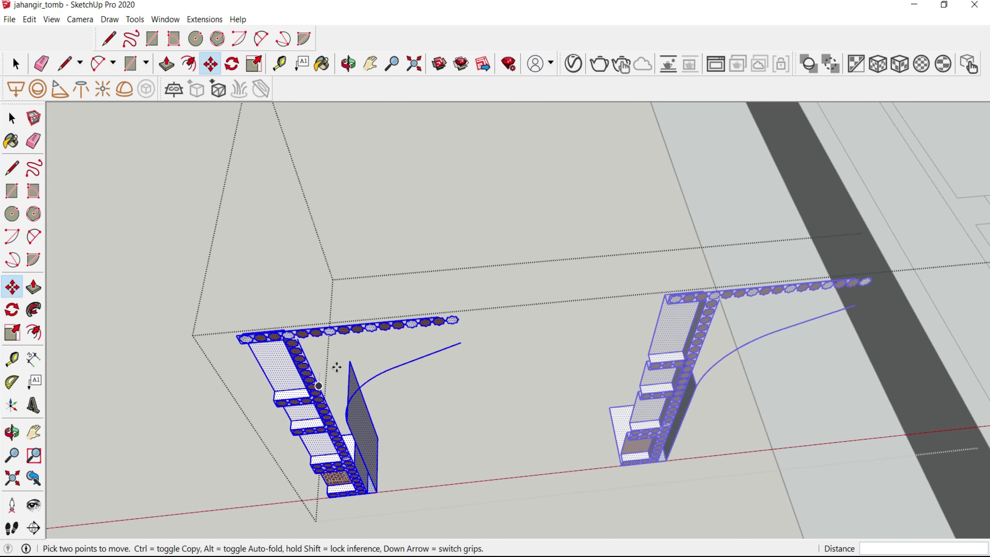
scroll(462, 343, down, 5)
middle_drag(464, 340, 535, 228)
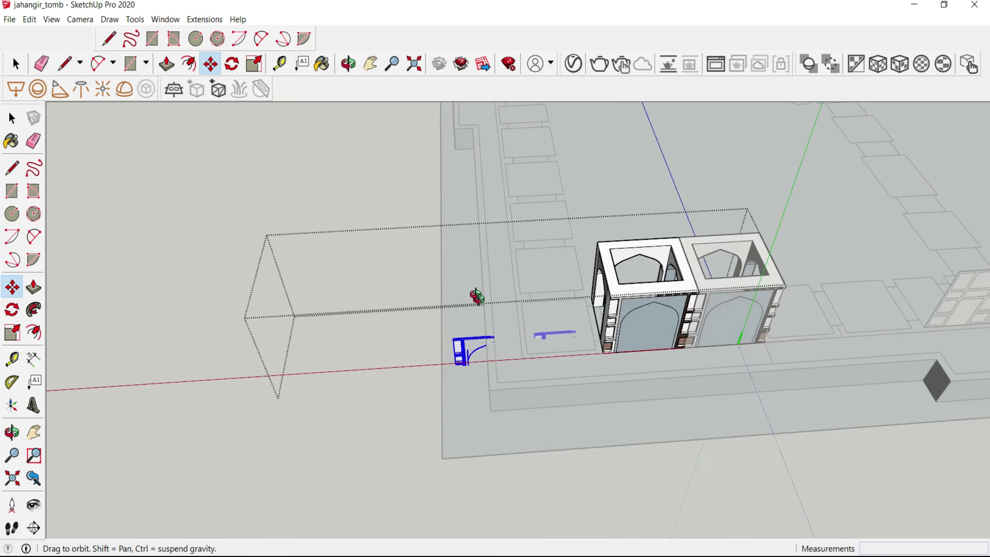
scroll(647, 288, up, 5)
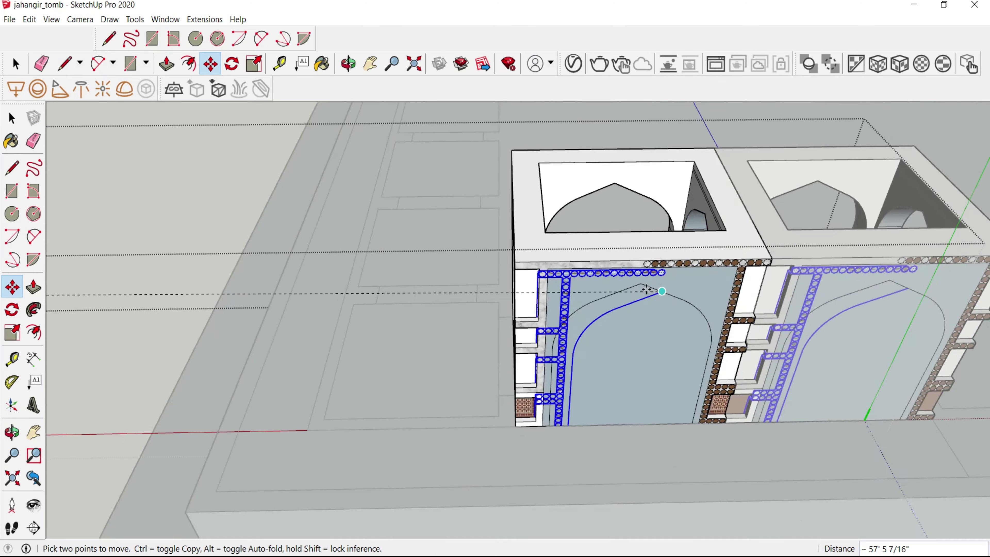
scroll(641, 281, up, 5)
scroll(637, 278, up, 3)
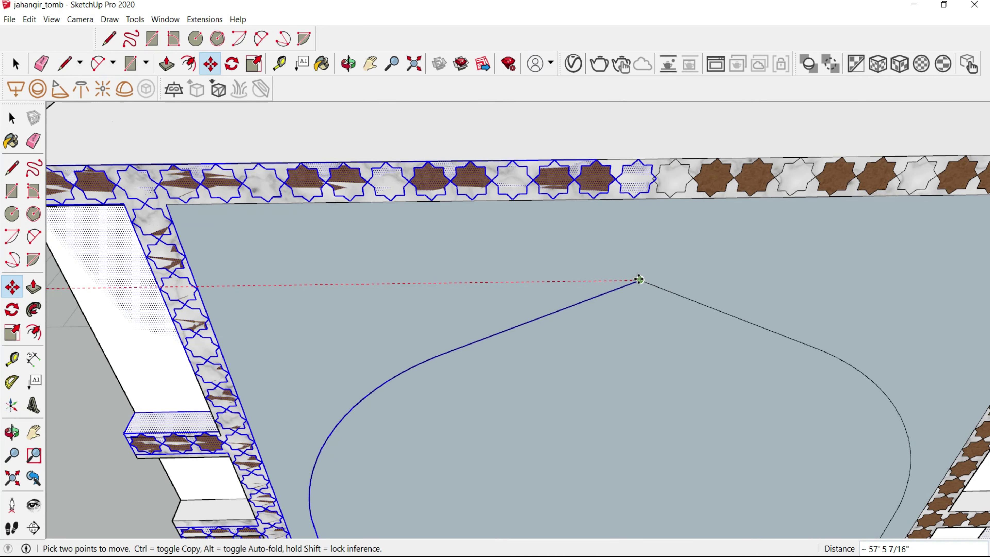
click(637, 278)
scroll(643, 281, down, 3)
scroll(422, 322, up, 3)
key(space)
mouse_move(422, 322)
middle_down()
mouse_move(468, 292)
mouse_move(438, 270)
middle_up()
- Intersect the selected arch wall face with its own geometry
scroll(438, 270, down, 5)
click(523, 312)
right_click(522, 313)
mouse_move(557, 383)
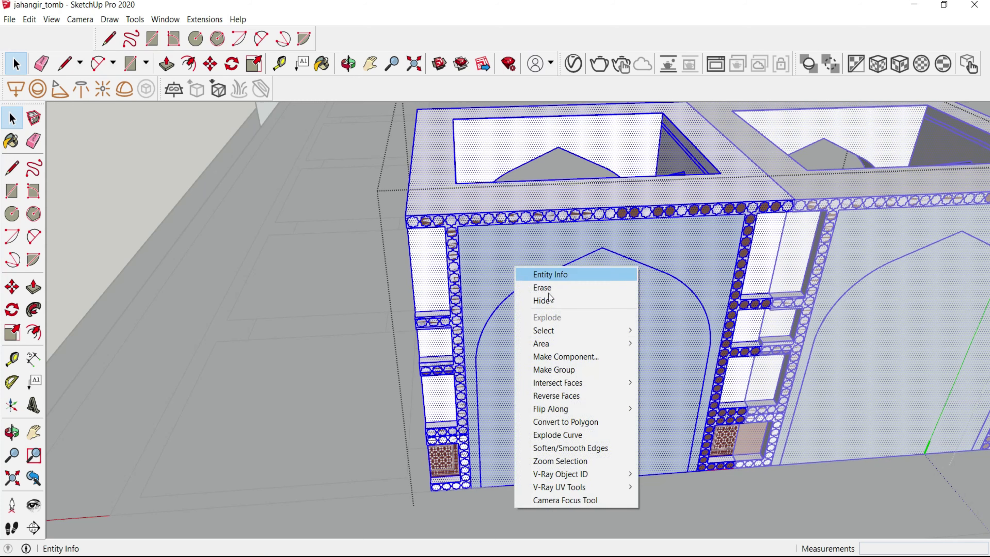
click(593, 378)
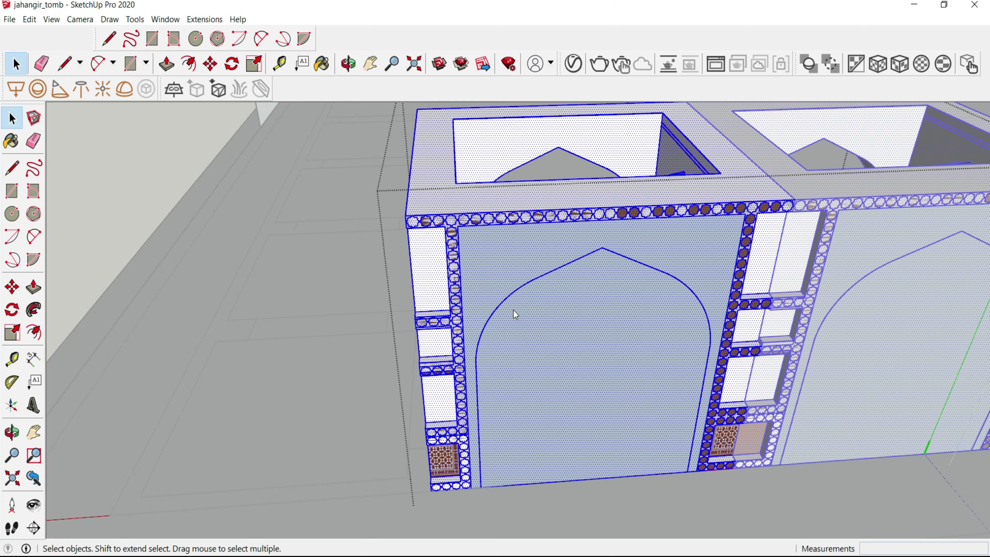
right_click(459, 265)
mouse_move(511, 376)
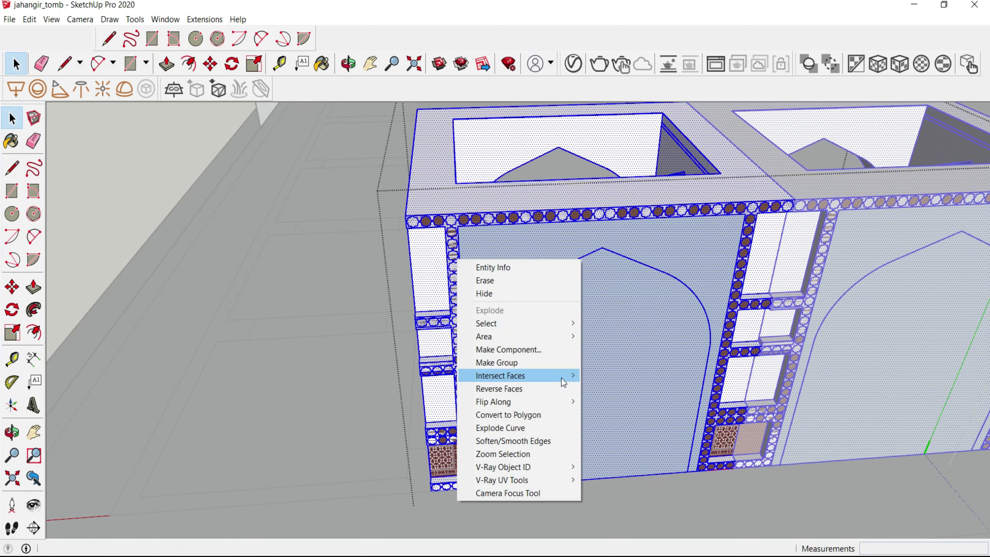
click(623, 404)
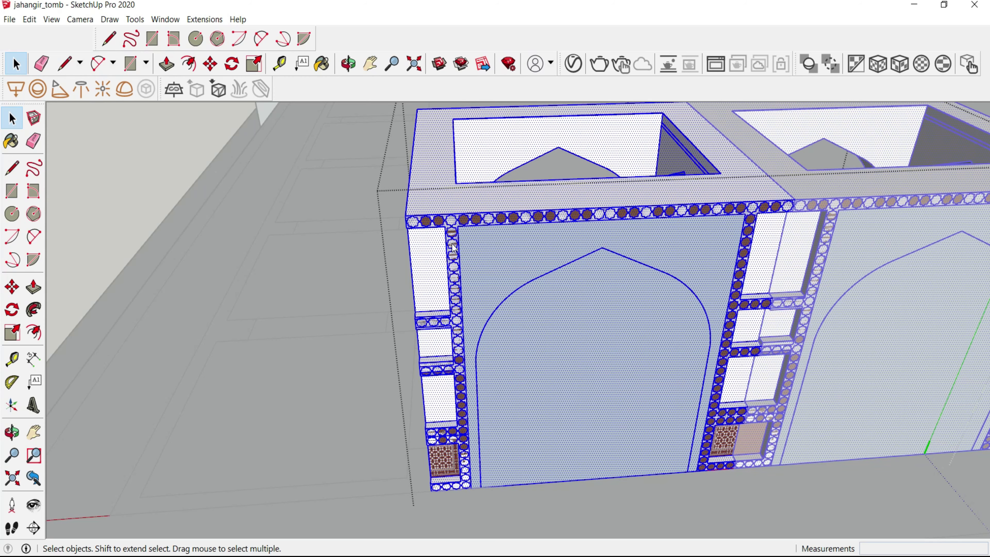
- Box-select the overlapping star tiles on the pier and intersect them with the model
scroll(454, 248, up, 3)
scroll(489, 280, up, 2)
drag(398, 217, 684, 407)
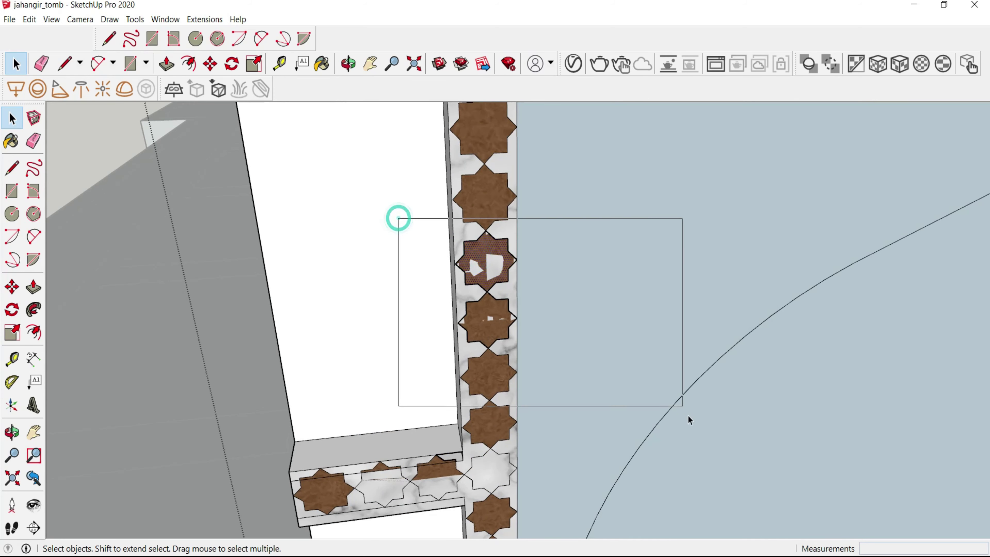
right_click(511, 234)
mouse_move(556, 350)
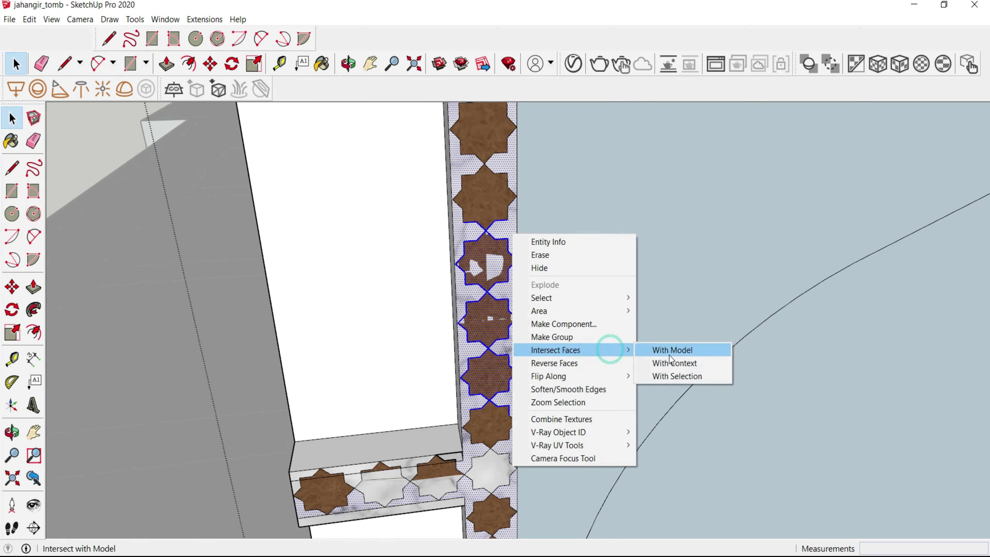
click(679, 381)
scroll(478, 292, up, 2)
scroll(486, 250, down, 3)
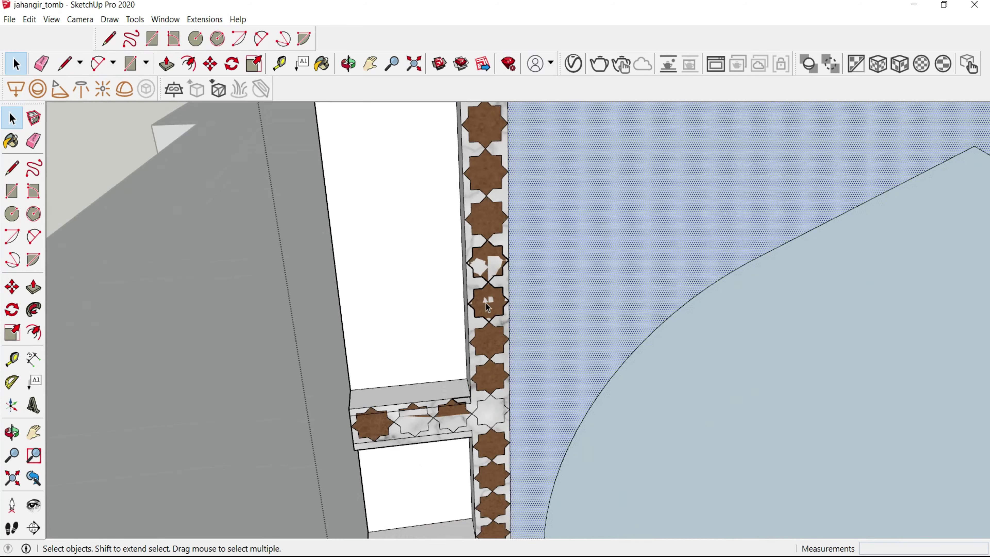
scroll(484, 302, down, 2)
scroll(498, 255, down, 2)
scroll(701, 156, up, 3)
scroll(682, 172, up, 2)
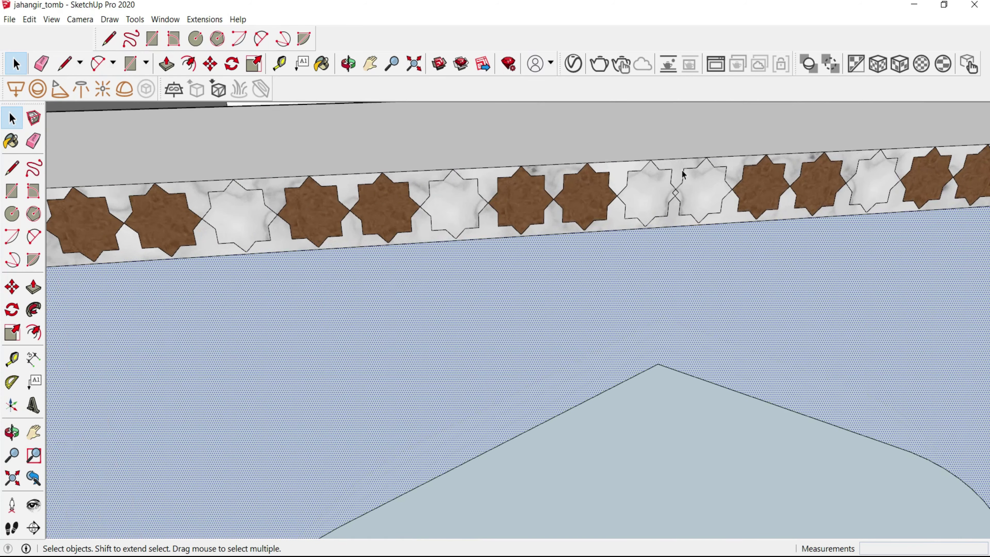
- Draw a short edge inside a white star tile, then erase the stray edges
key(l)
click(671, 170)
click(674, 205)
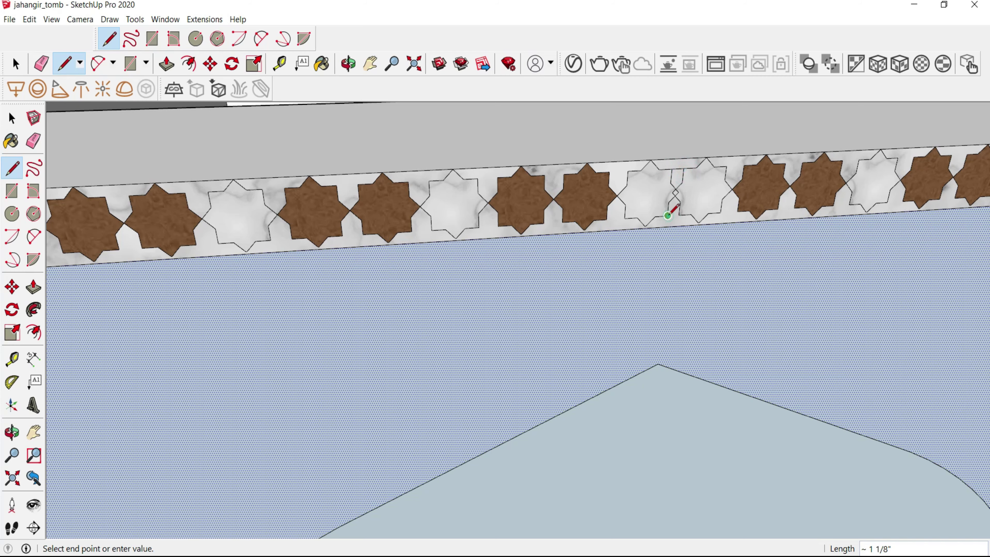
key(e)
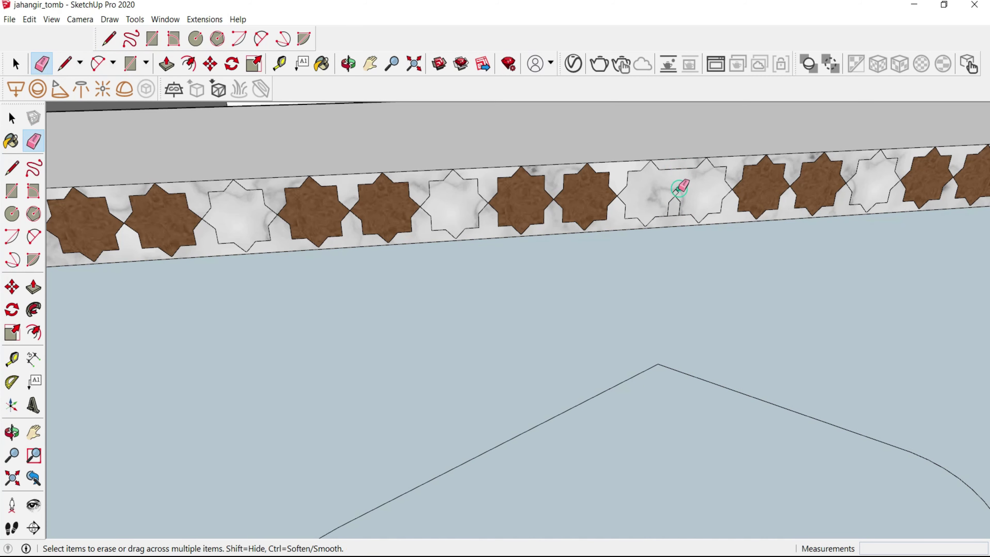
drag(676, 198, 671, 200)
- Erase the seams between half stars on the window band to form whole brown stars
scroll(683, 192, down, 5)
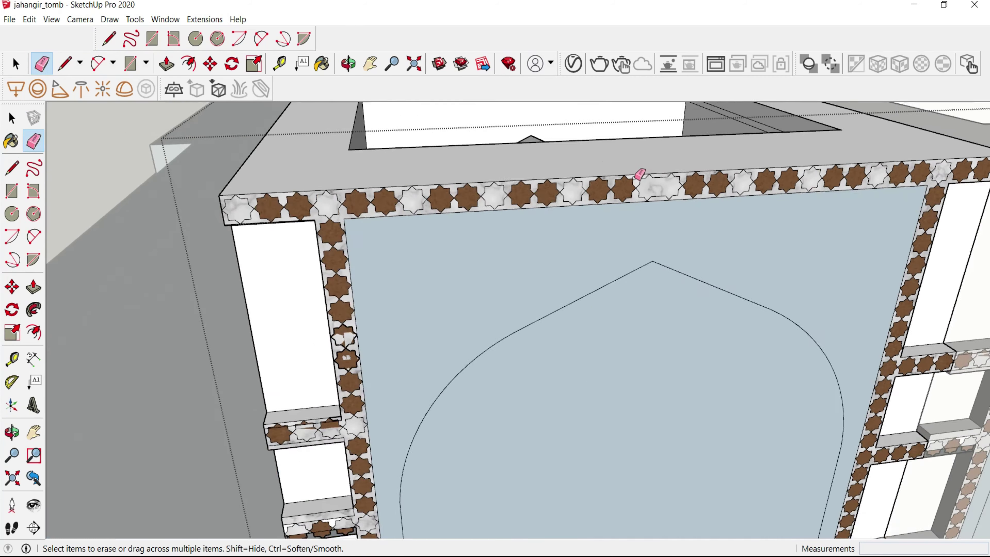
scroll(641, 172, down, 3)
scroll(387, 310, up, 5)
scroll(414, 286, up, 3)
scroll(414, 286, up, 2)
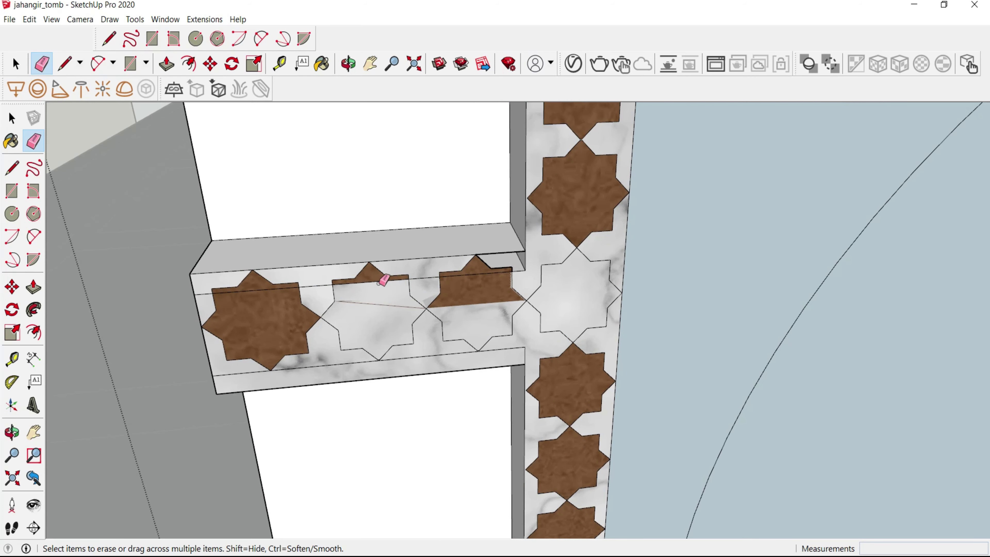
drag(380, 279, 331, 283)
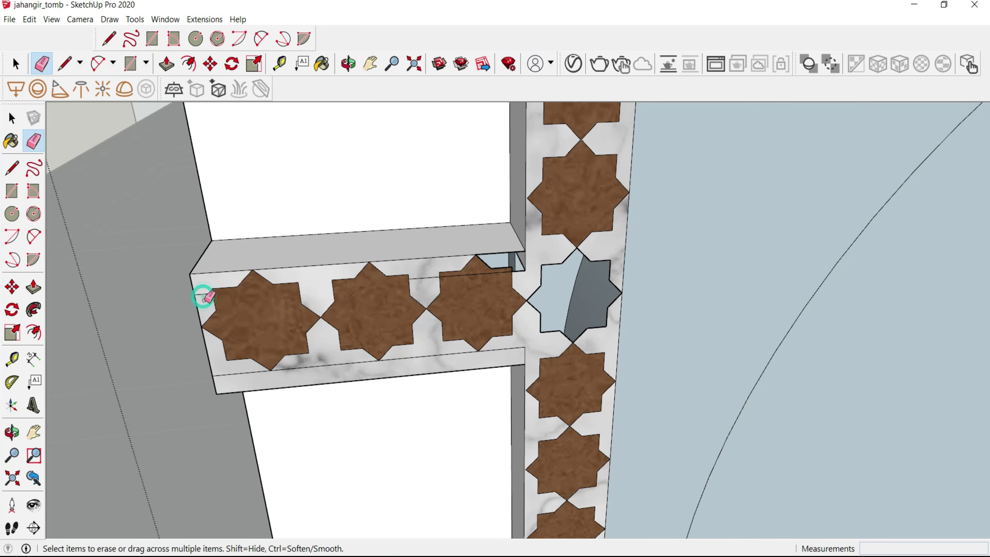
- Redraw edges to close the pier star opening and window-corner gap, removing the helper line
key(l)
click(541, 264)
click(577, 250)
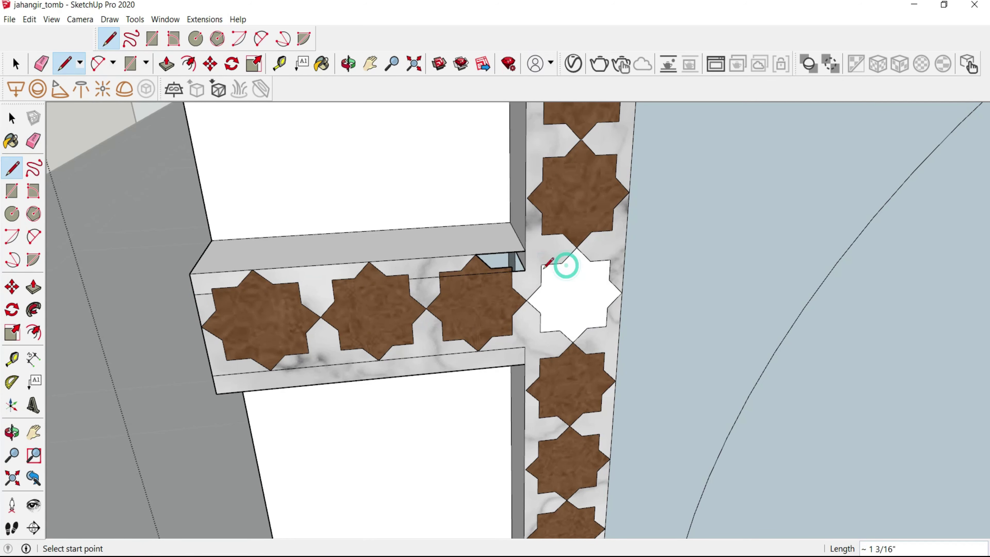
click(521, 254)
click(526, 274)
key(e)
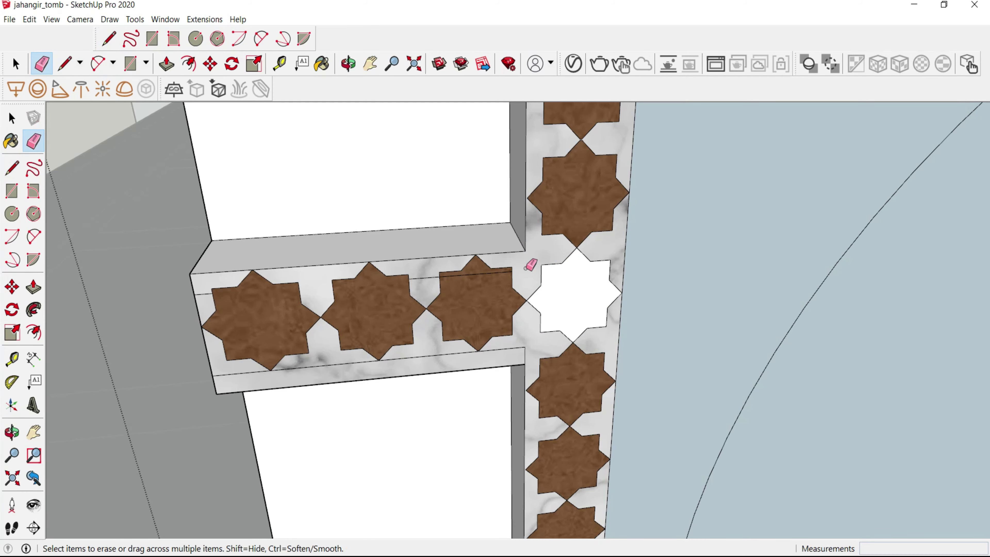
click(449, 275)
- Orbit along the star frieze to inspect the repaired stars
scroll(303, 287, down, 2)
scroll(304, 287, up, 3)
scroll(433, 281, down, 3)
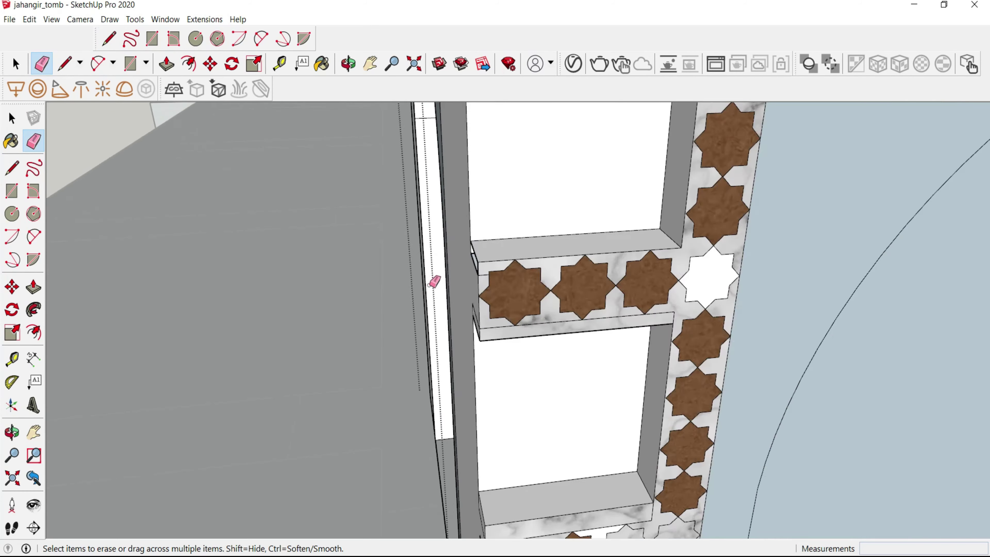
mouse_move(492, 293)
middle_down()
mouse_move(497, 195)
mouse_move(566, 259)
mouse_move(607, 334)
middle_up()
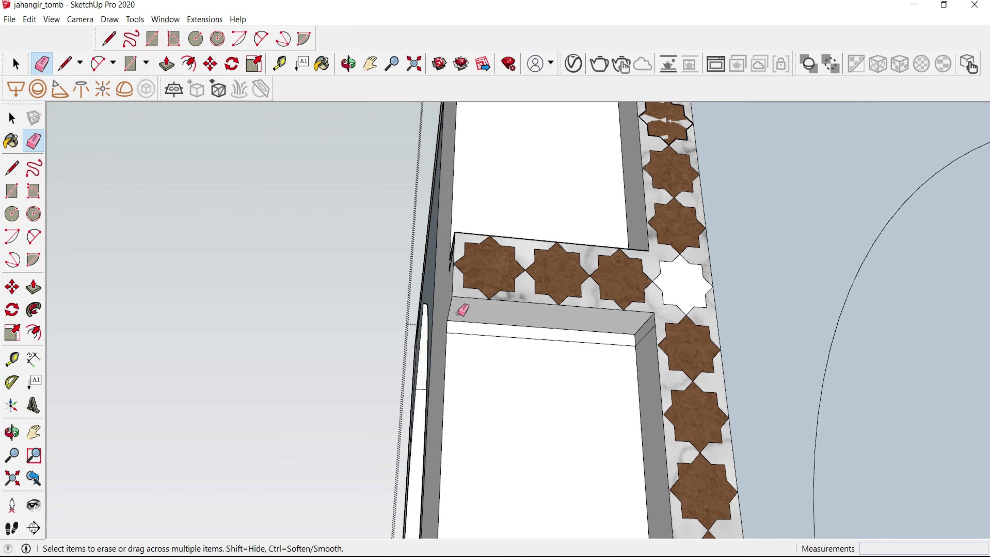
mouse_move(649, 332)
middle_down()
mouse_move(622, 342)
mouse_move(716, 374)
mouse_move(639, 497)
mouse_move(692, 329)
middle_up()
scroll(622, 341, down, 2)
key(space)
- Push/Pull the narrow pier face back into place
key(p)
click(684, 349)
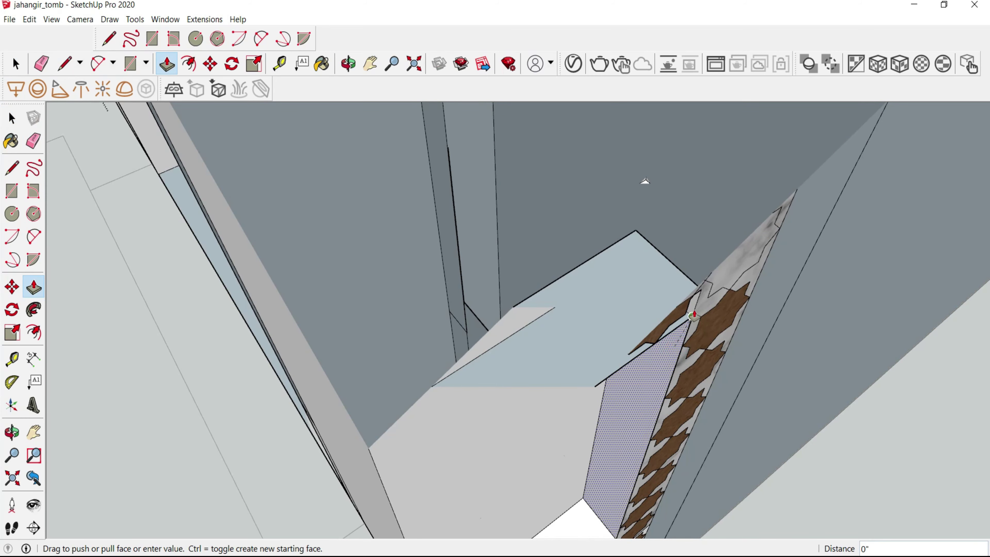
click(681, 343)
scroll(680, 340, down, 3)
scroll(680, 339, down, 3)
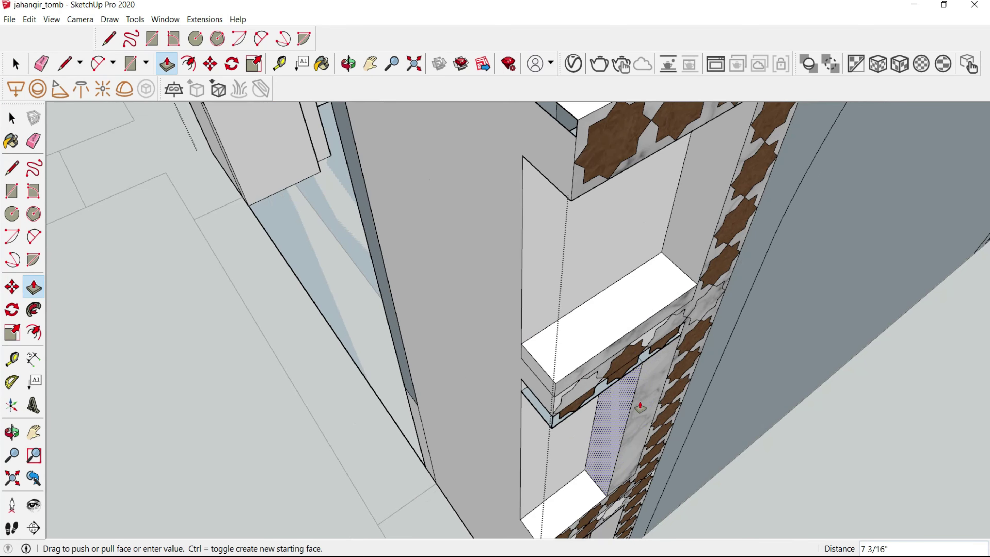
click(526, 394)
middle_drag(527, 394, 542, 427)
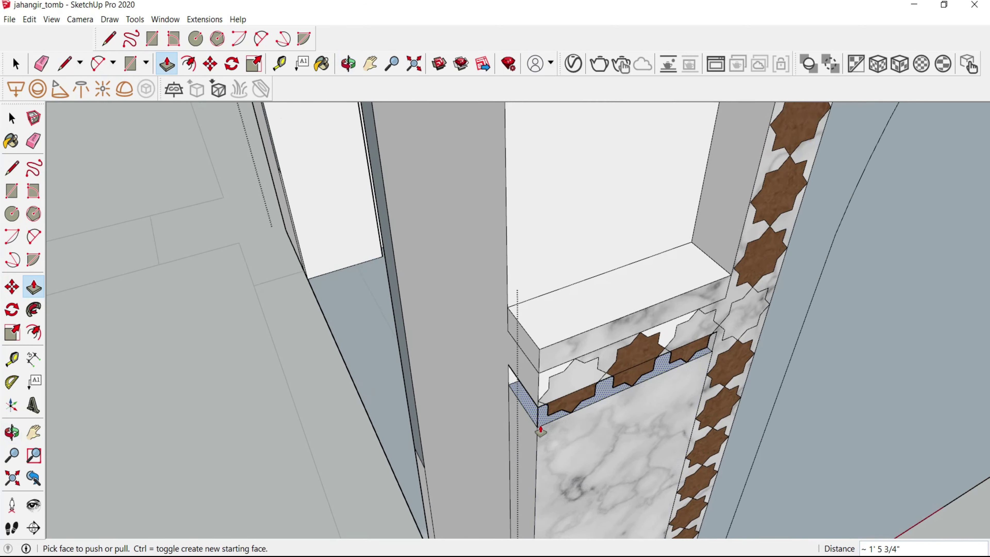
scroll(541, 427, up, 1)
- Erase the diagonal edge and broken brown star, then push the window ledge face down
key(l)
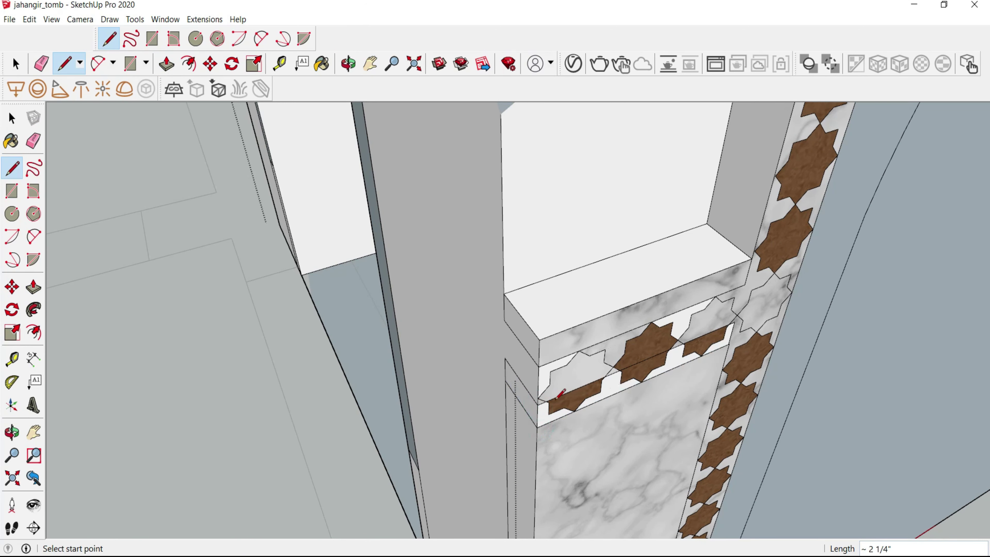
key(e)
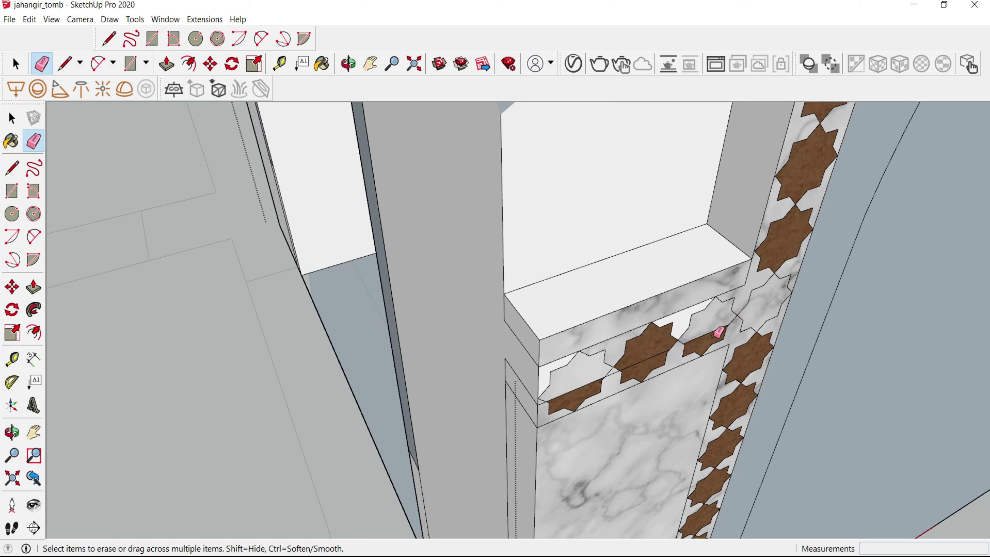
mouse_move(719, 332)
mouse_down()
mouse_move(655, 343)
mouse_move(538, 408)
mouse_up()
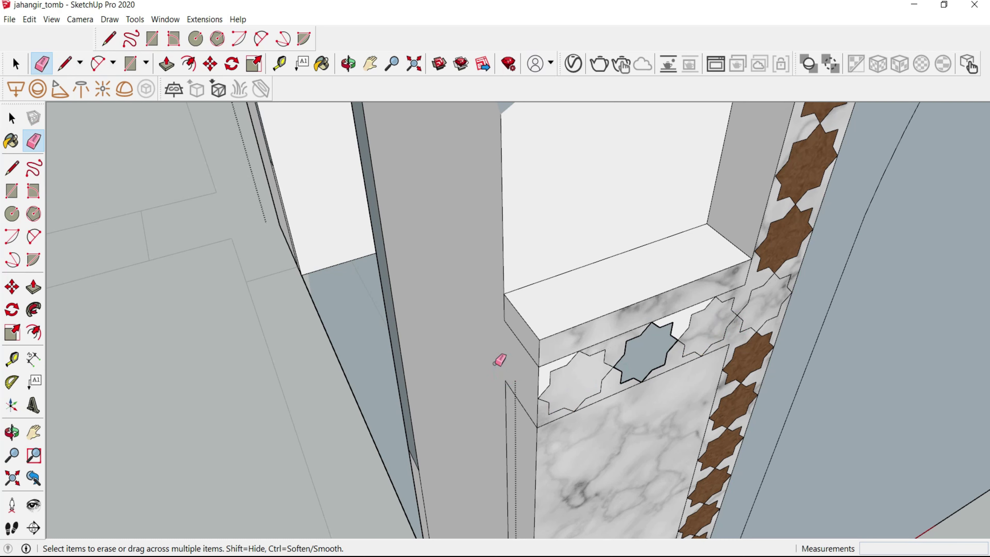
key(p)
drag(585, 316, 681, 276)
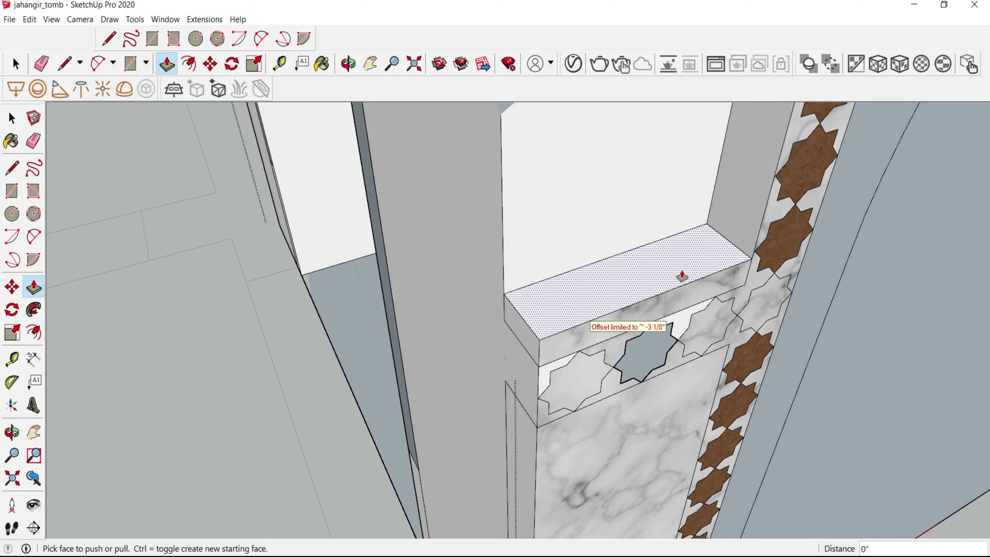
drag(605, 331, 592, 303)
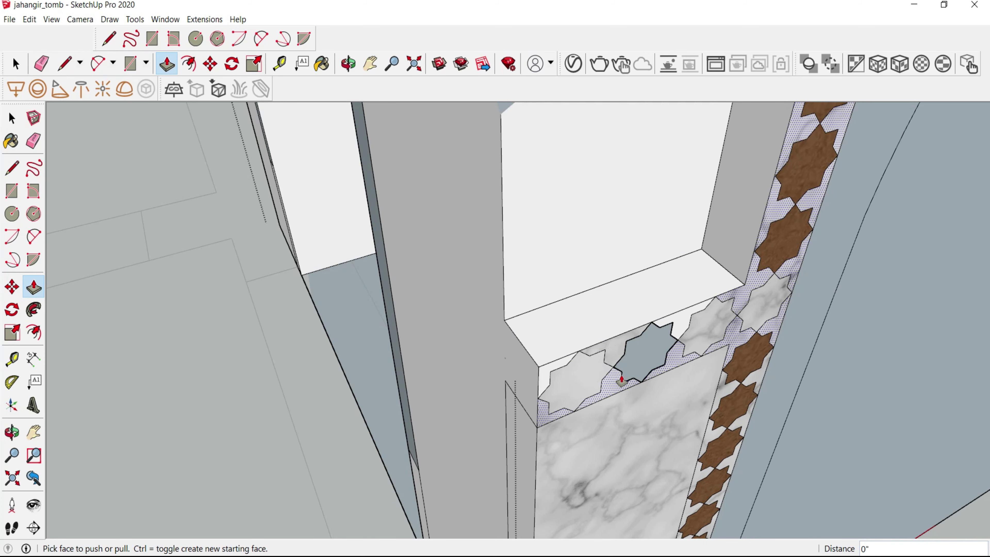
- Draw a line closing the star gap and erase the edge through the marble cross
key(l)
click(627, 340)
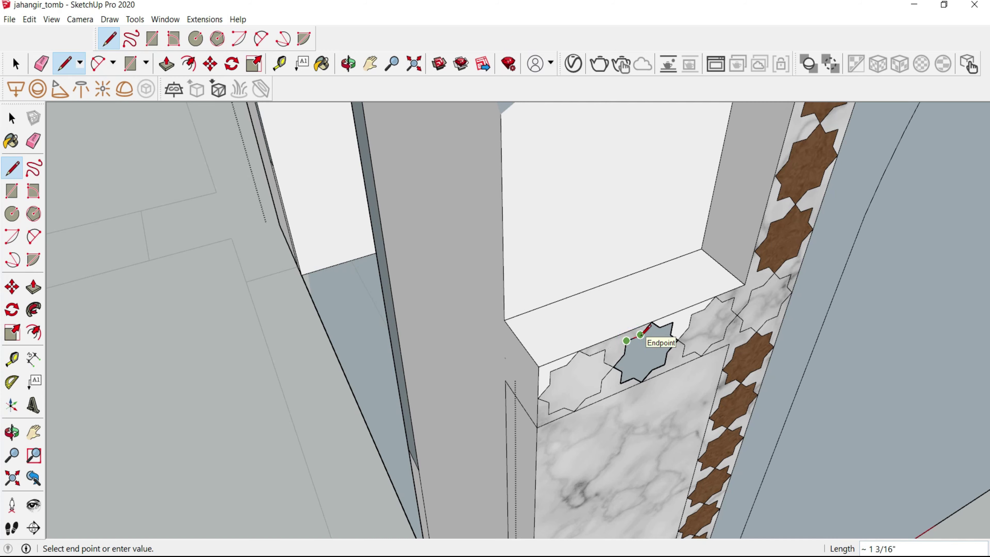
click(641, 335)
middle_drag(623, 316, 575, 405)
key(e)
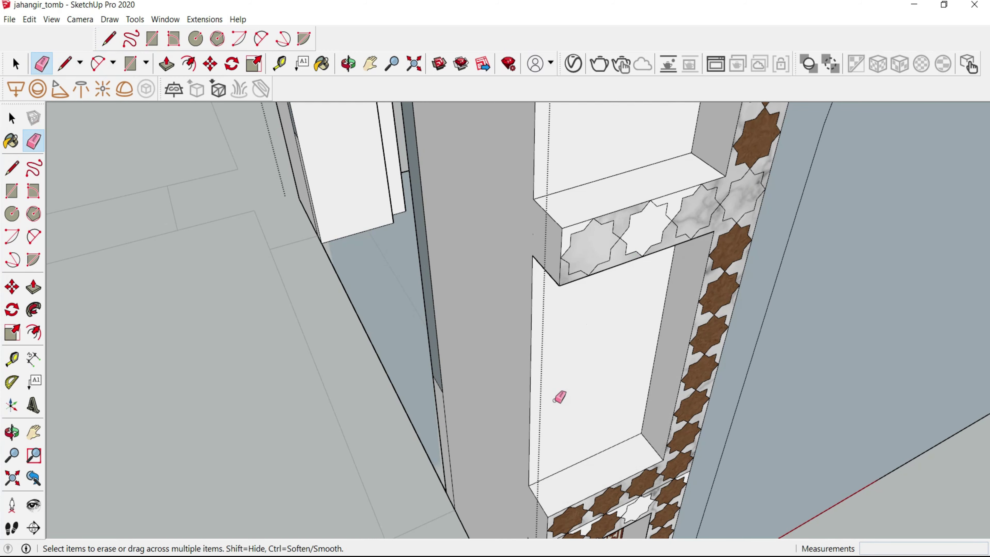
middle_drag(650, 403, 645, 389)
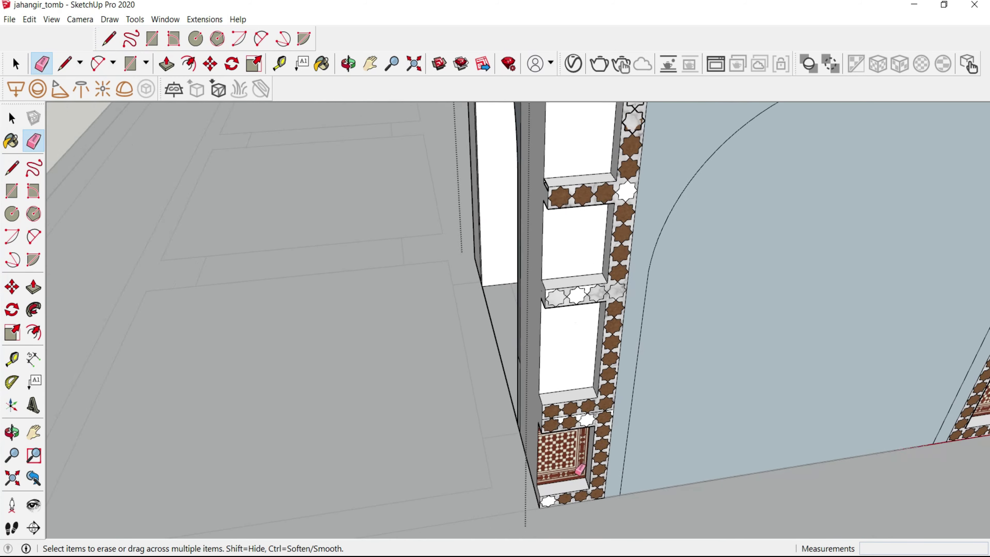
scroll(645, 388, up, 3)
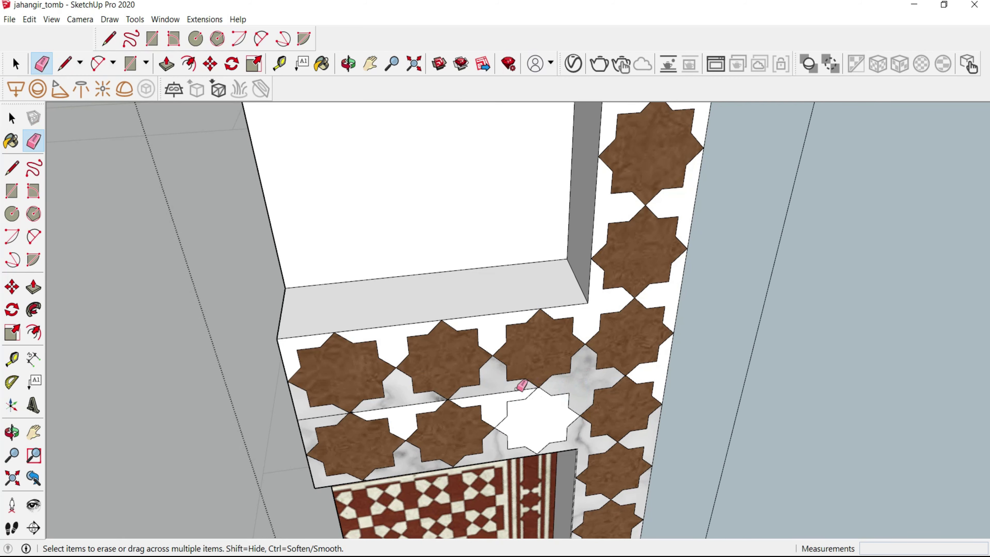
click(413, 407)
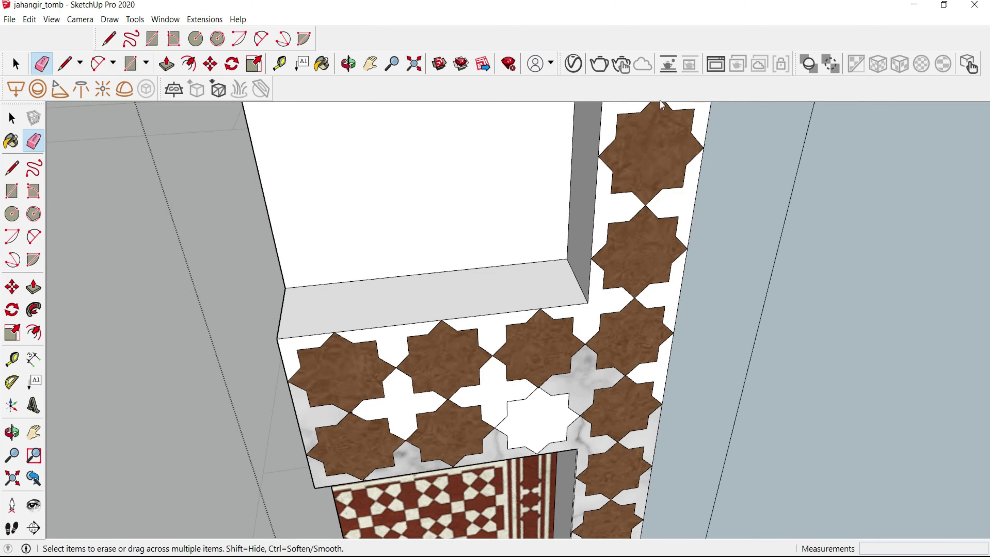
scroll(661, 104, down, 5)
middle_drag(548, 310, 624, 195)
scroll(651, 158, up, 5)
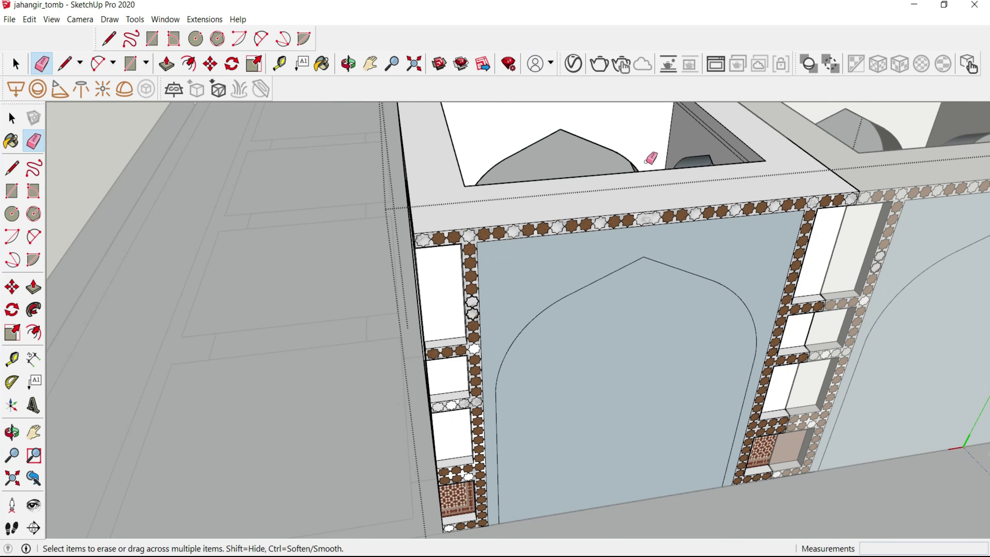
- Paint the three remaining white gaps with Carrera Marble
click(322, 63)
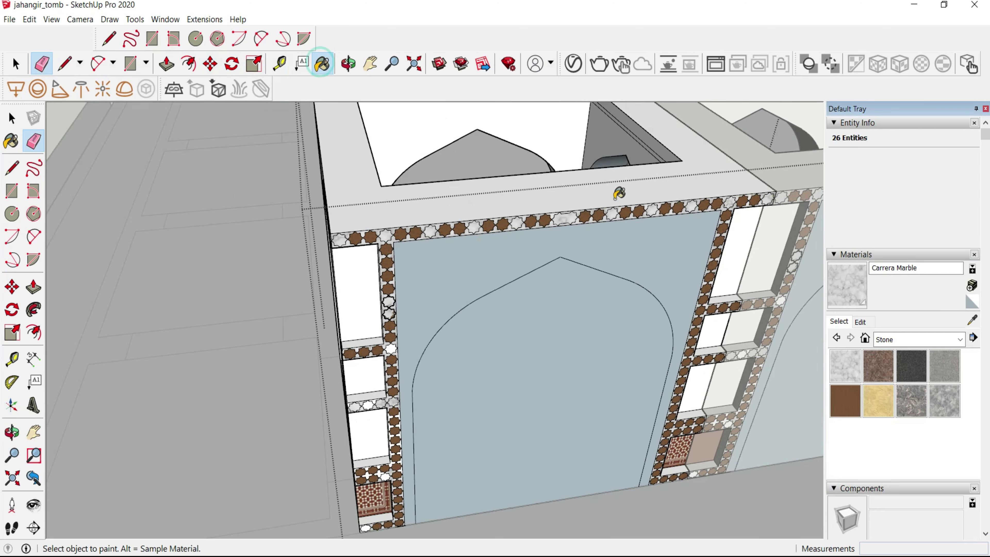
scroll(571, 205, up, 2)
scroll(479, 236, up, 2)
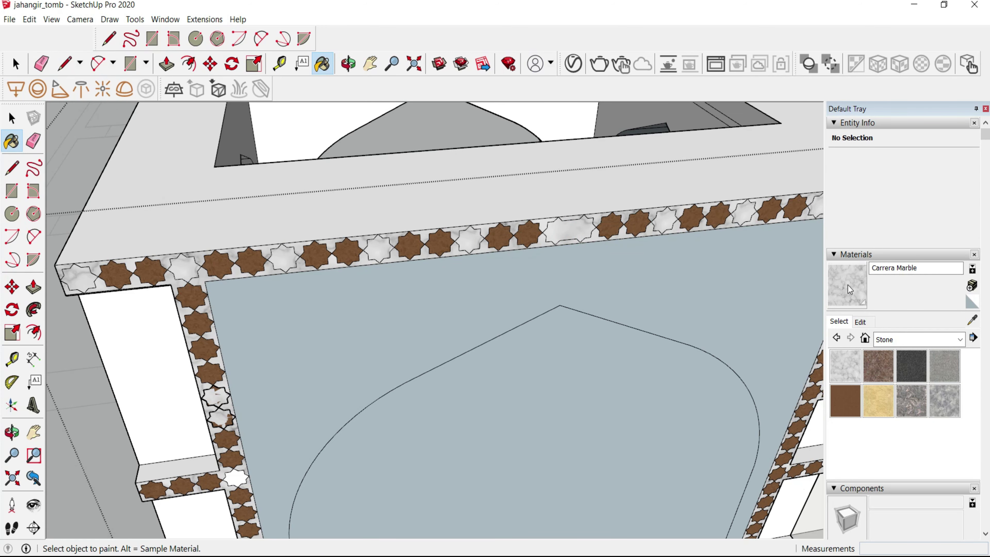
scroll(239, 416, down, 1)
scroll(416, 325, down, 3)
scroll(416, 325, up, 3)
scroll(436, 309, up, 2)
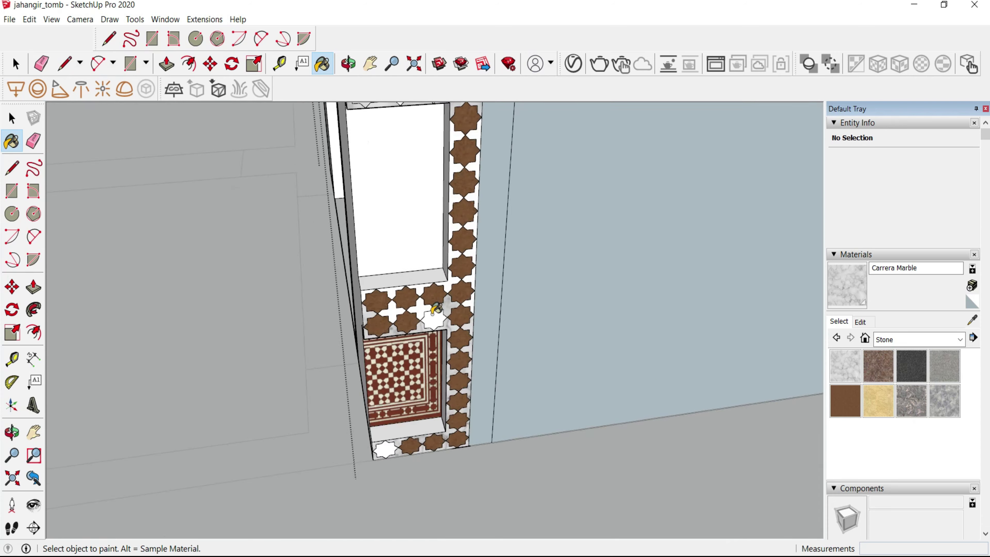
scroll(436, 309, up, 2)
click(460, 270)
click(404, 354)
click(305, 348)
- Paint the white star at the top of the pier column Sandstone
scroll(354, 361, down, 2)
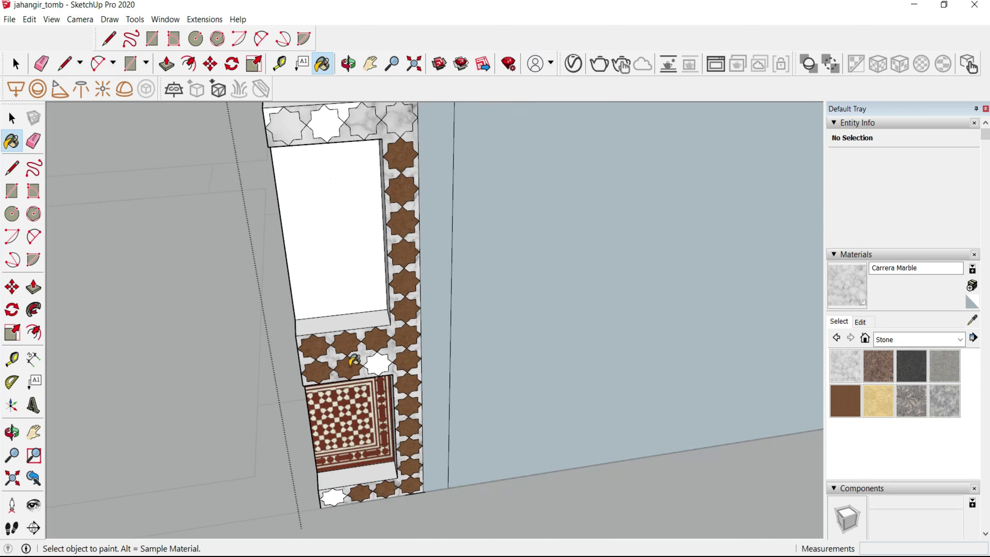
scroll(354, 361, down, 1)
scroll(347, 203, up, 1)
scroll(347, 203, up, 2)
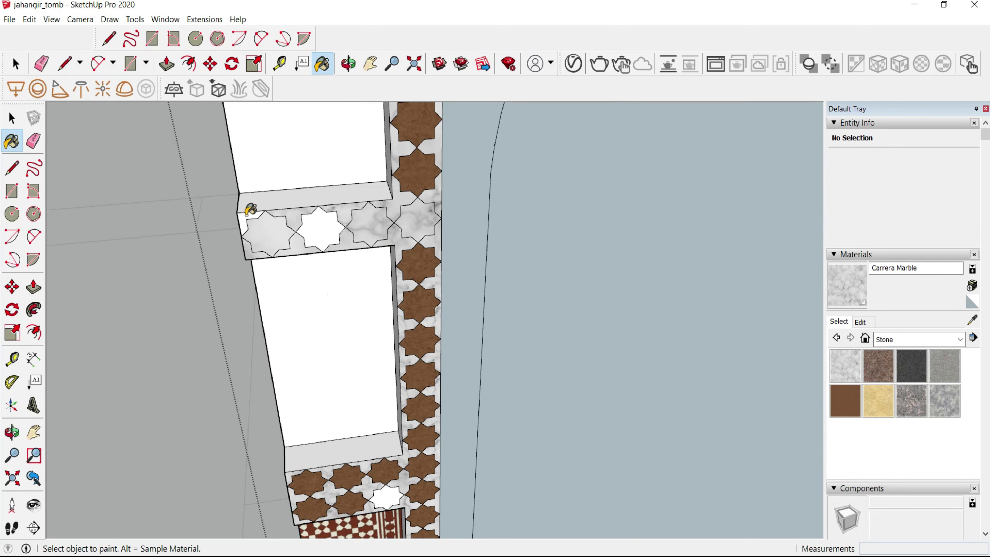
scroll(305, 401, down, 2)
scroll(308, 361, up, 1)
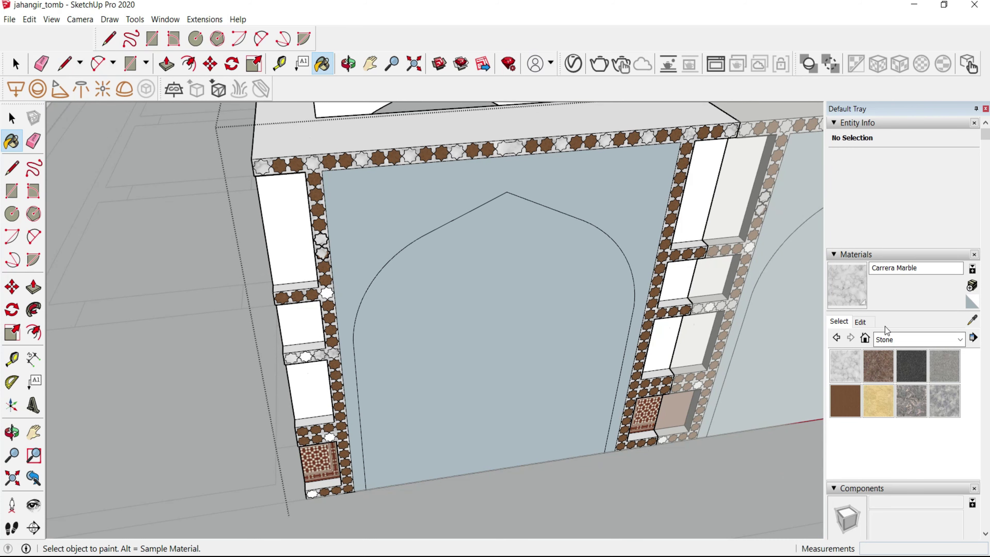
click(846, 402)
scroll(302, 357, up, 2)
scroll(290, 343, up, 1)
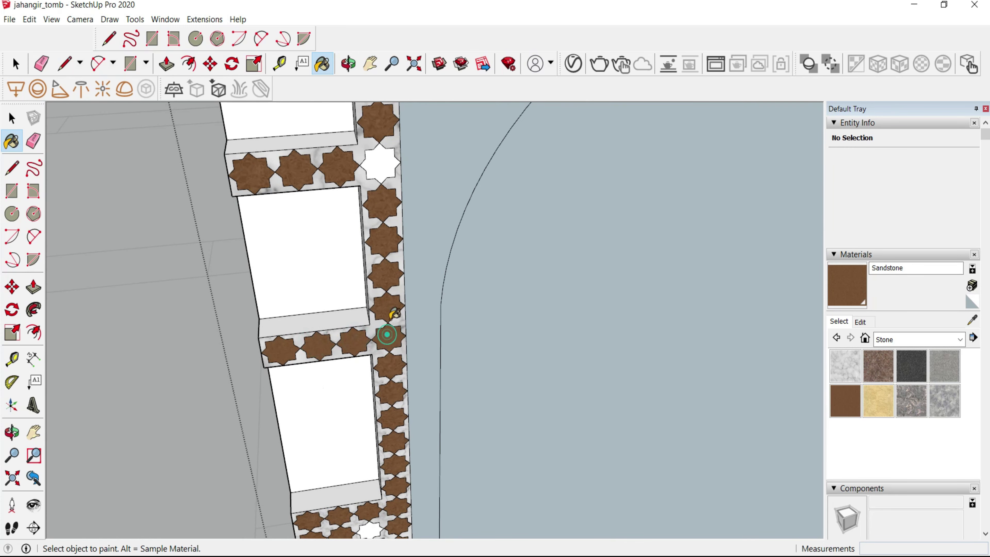
click(380, 162)
- Paint the lower white star tile in the pier column Sandstone
scroll(380, 162, down, 2)
scroll(410, 351, up, 1)
scroll(459, 263, up, 1)
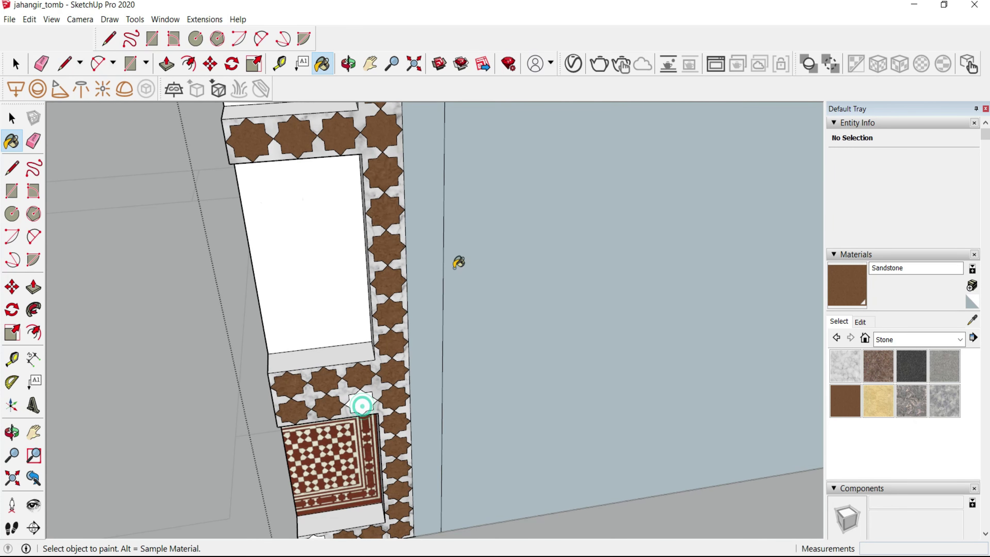
scroll(459, 263, down, 2)
scroll(336, 482, up, 1)
click(348, 470)
scroll(367, 503, down, 2)
scroll(377, 164, up, 2)
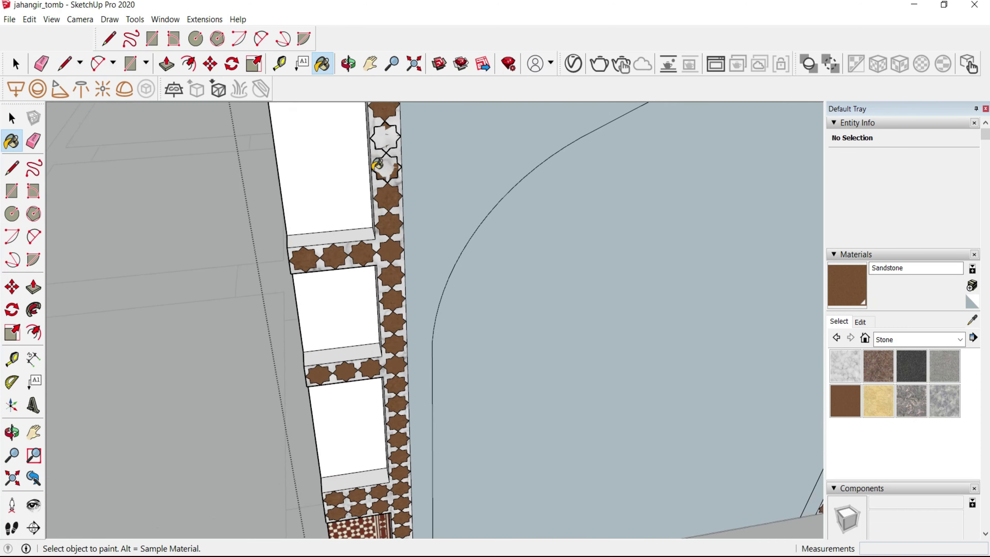
scroll(378, 164, down, 2)
scroll(384, 168, up, 2)
scroll(384, 219, up, 2)
- Erase the damaged star's edges and leftover zigzag edges in the pier border
key(e)
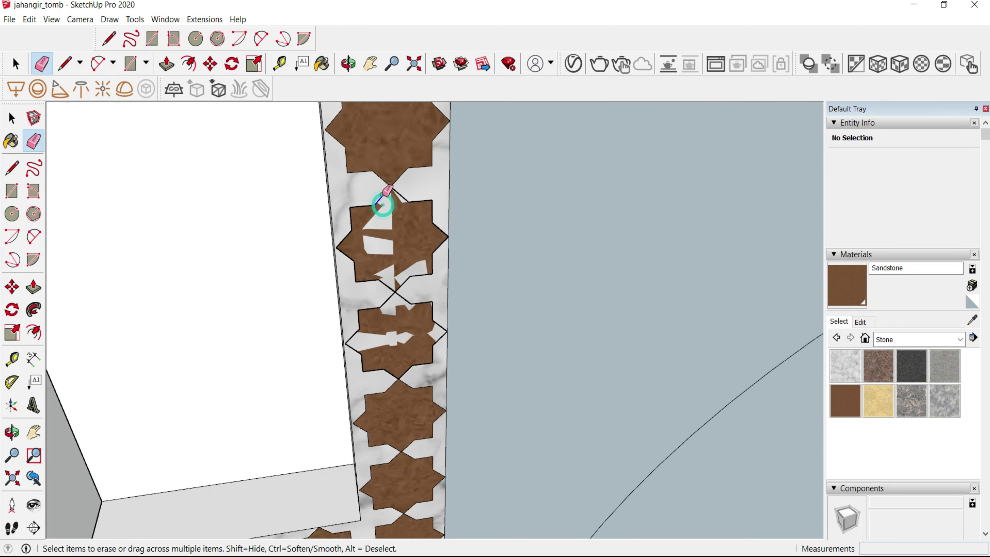
click(387, 190)
mouse_move(432, 203)
mouse_down()
mouse_move(404, 370)
mouse_move(406, 280)
mouse_move(440, 221)
mouse_up()
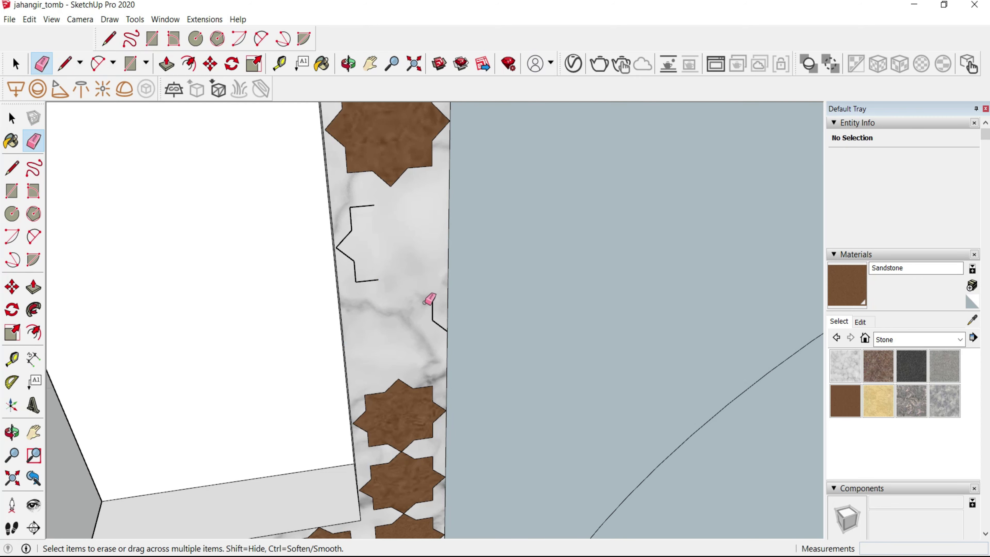
click(429, 309)
drag(380, 280, 355, 221)
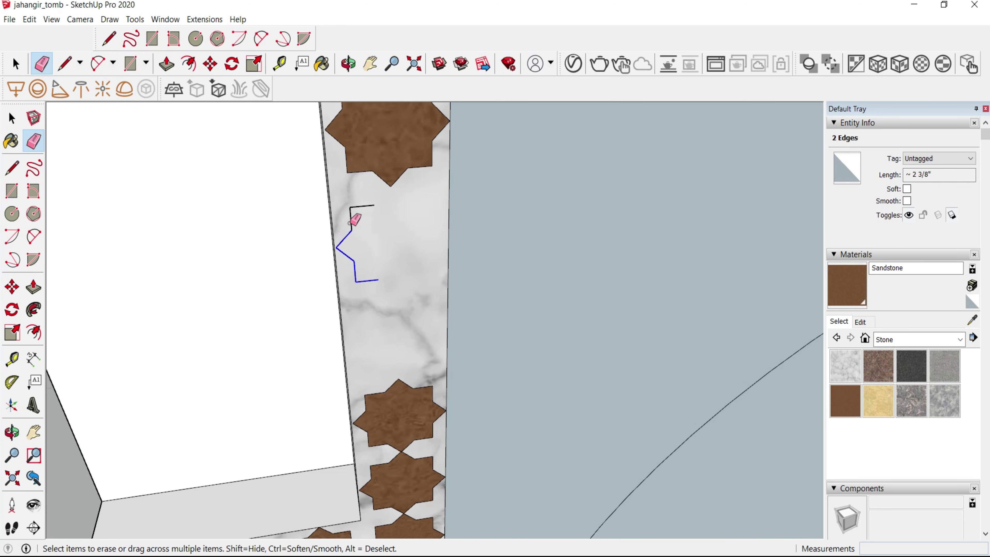
- Copy a pair of good star tiles into the gap with Move+Ctrl
scroll(362, 201, down, 3)
key(space)
click(400, 377)
shift+click(395, 435)
key(m)
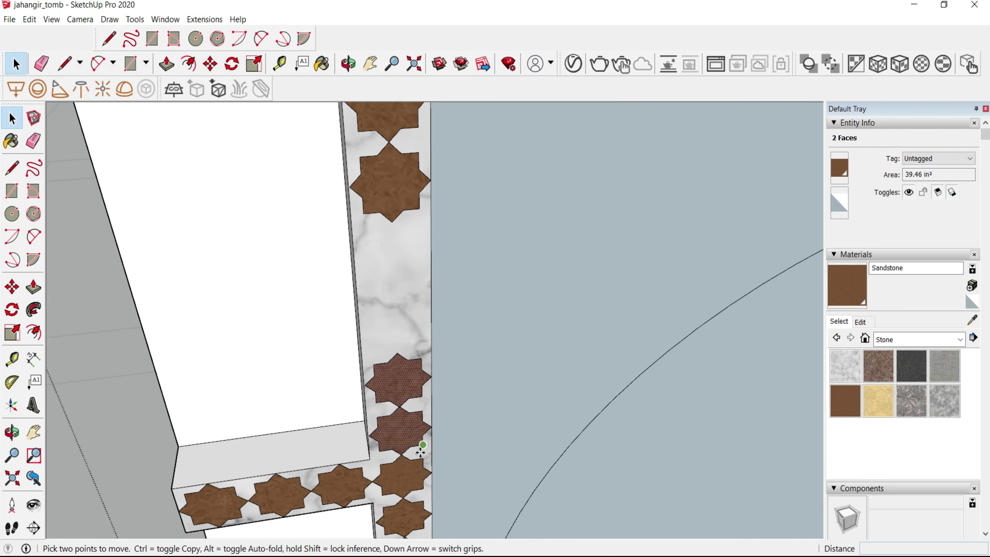
ctrl+click(423, 458)
click(415, 351)
key(space)
triple_click(348, 303)
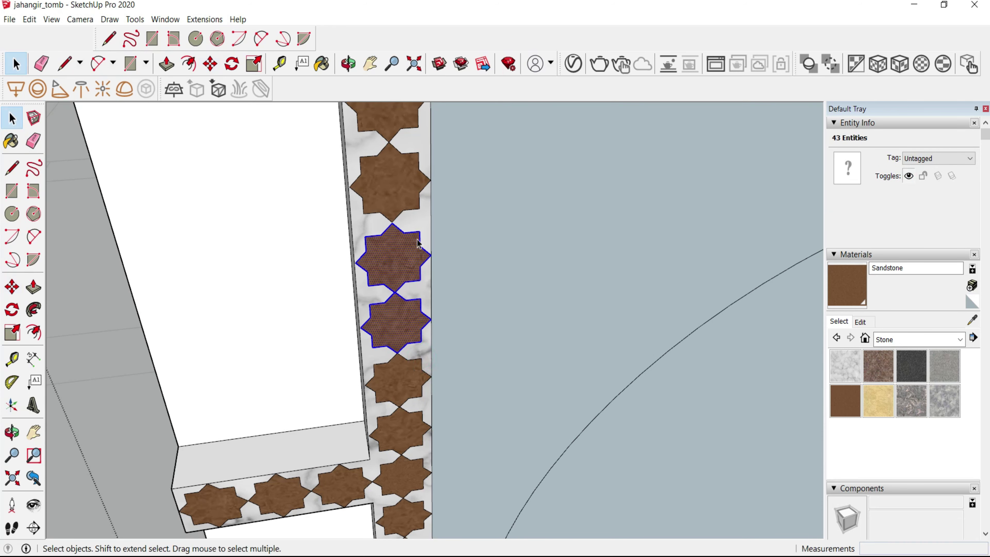
scroll(348, 303, down, 5)
- Paint the seven white stars along the top band Sandstone
key(b)
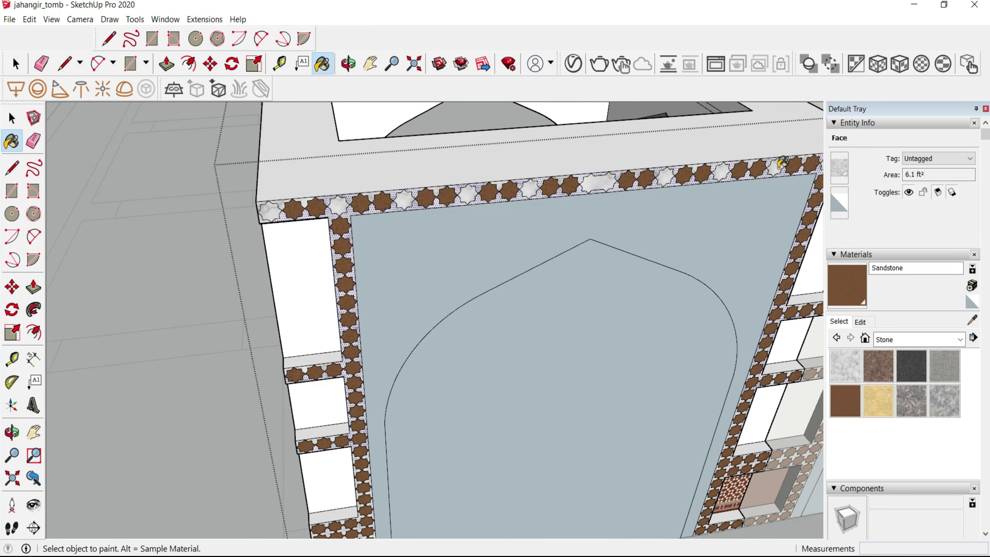
click(714, 173)
click(631, 181)
click(534, 190)
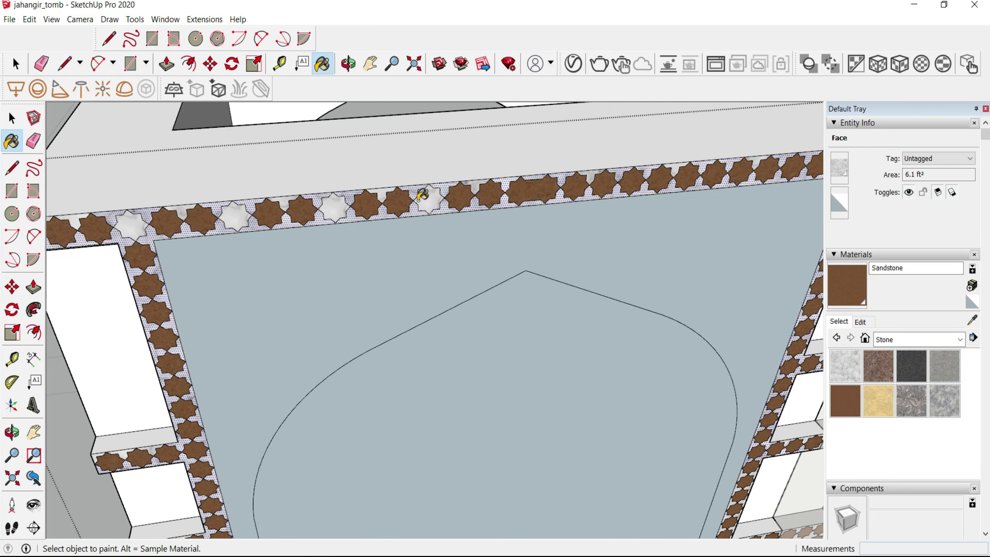
click(427, 197)
click(339, 204)
click(236, 216)
click(129, 223)
key(e)
middle_drag(129, 224, 272, 341)
- Draw a rectangle over the dark fascia face and erase its edges
click(271, 340)
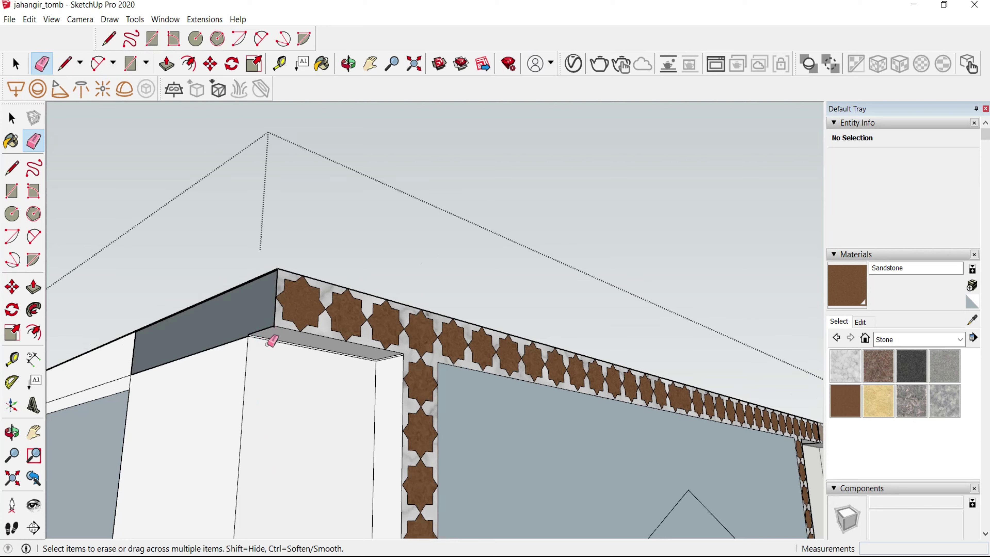
key(r)
click(203, 349)
click(135, 337)
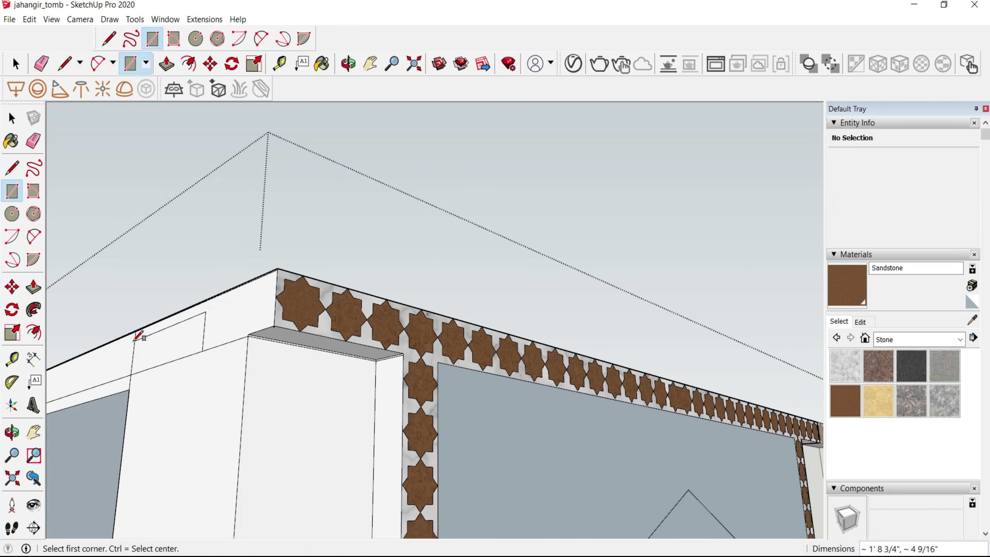
key(e)
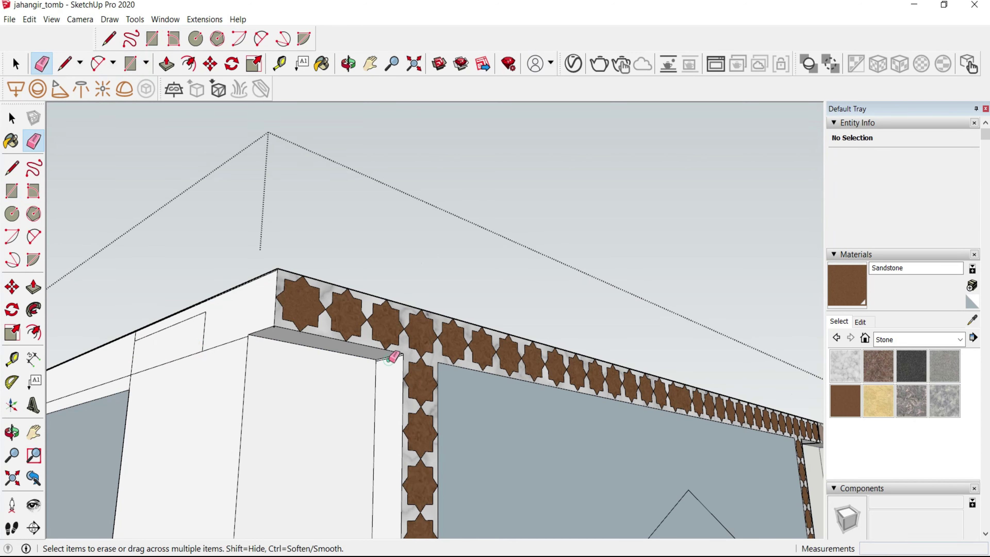
drag(203, 315, 135, 370)
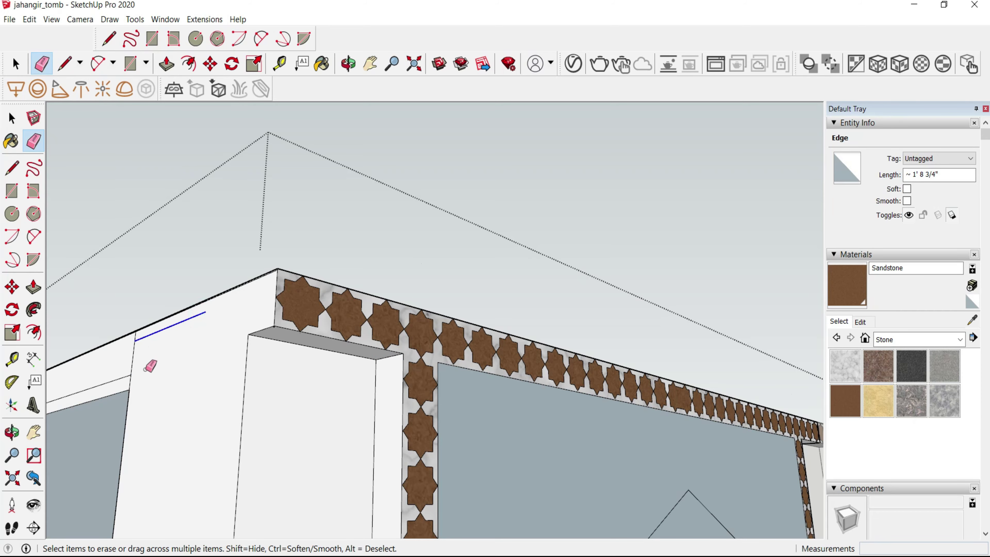
mouse_move(321, 354)
middle_down()
mouse_move(451, 337)
mouse_move(457, 473)
middle_up()
- Zoom in on the ledge corner, then start and cancel a line there
scroll(457, 473, up, 3)
scroll(431, 348, down, 2)
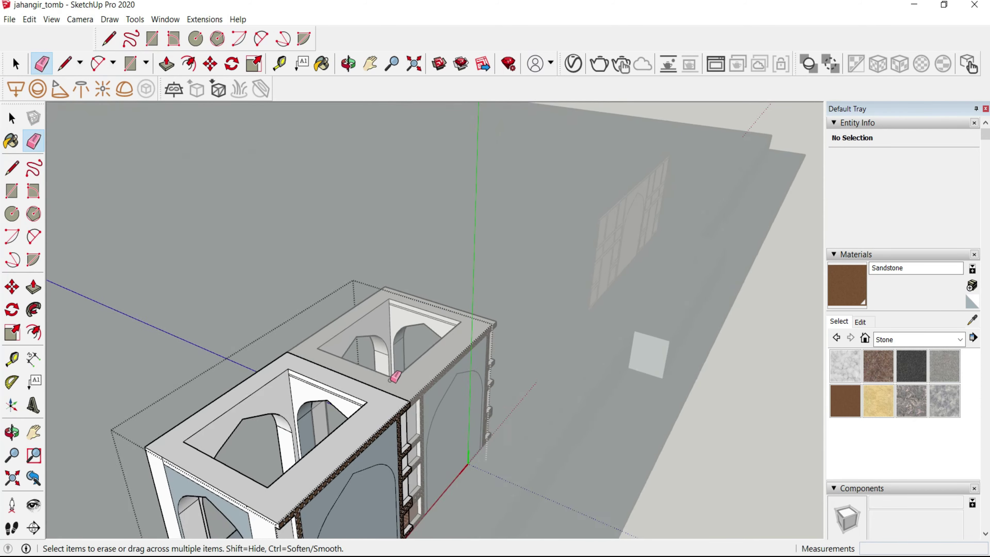
scroll(393, 376, up, 2)
scroll(377, 323, up, 3)
scroll(187, 434, up, 3)
key(l)
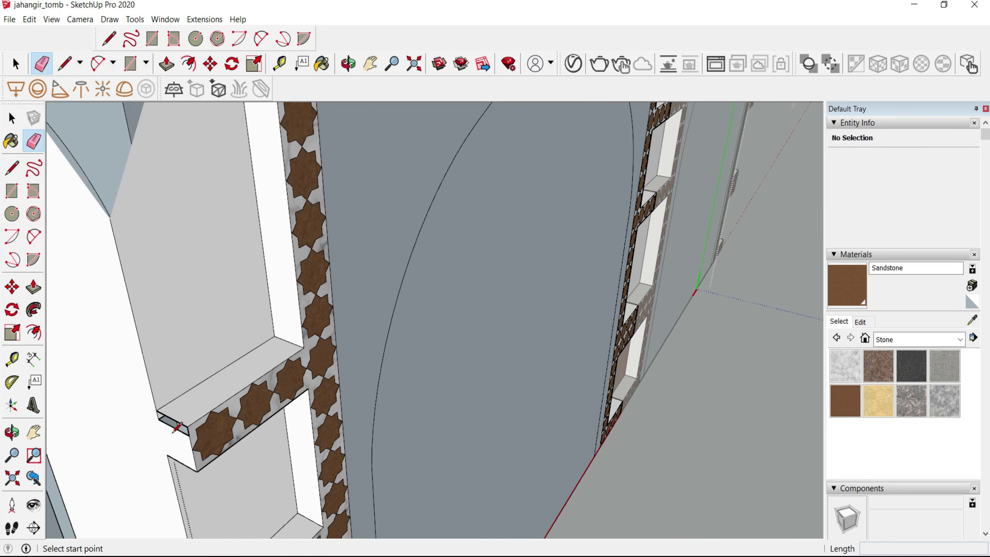
click(187, 434)
key(Escape)
- Orbit and zoom to inspect the niche ledge
key(e)
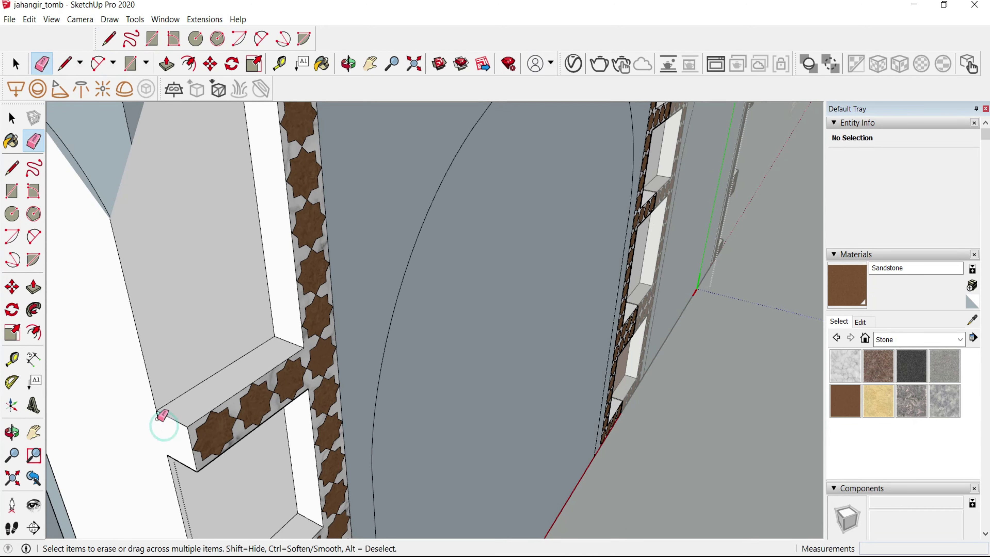
middle_drag(162, 416, 380, 304)
scroll(380, 304, down, 2)
scroll(352, 345, up, 2)
key(b)
scroll(353, 344, down, 3)
- Paint the grey shelf face Sandstone
scroll(391, 297, up, 2)
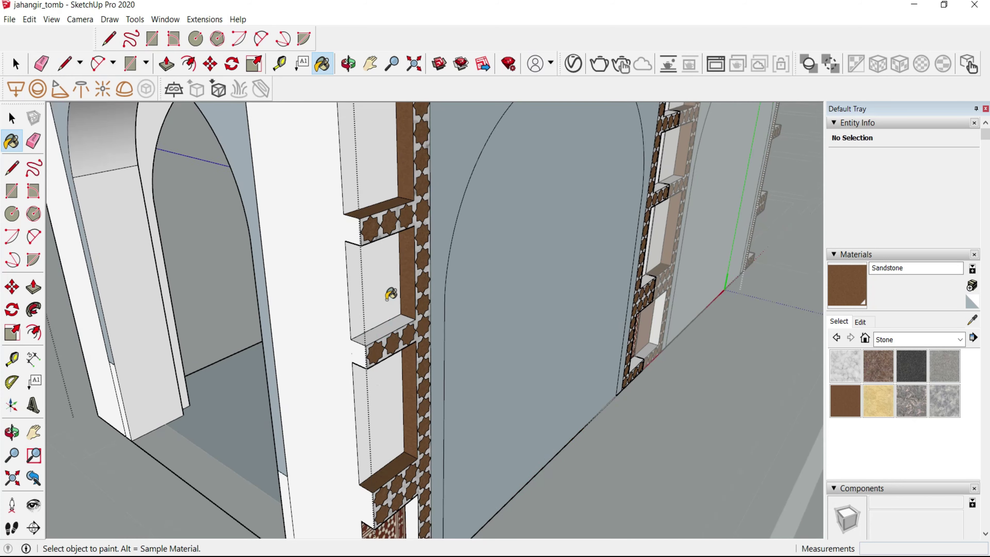
scroll(388, 312, up, 3)
key(space)
click(386, 332)
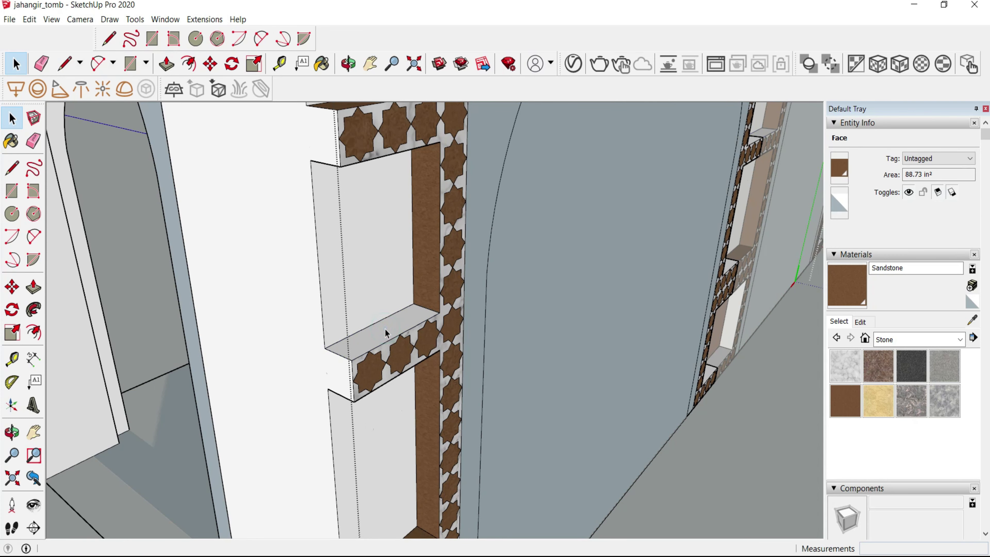
key(b)
click(380, 327)
key(space)
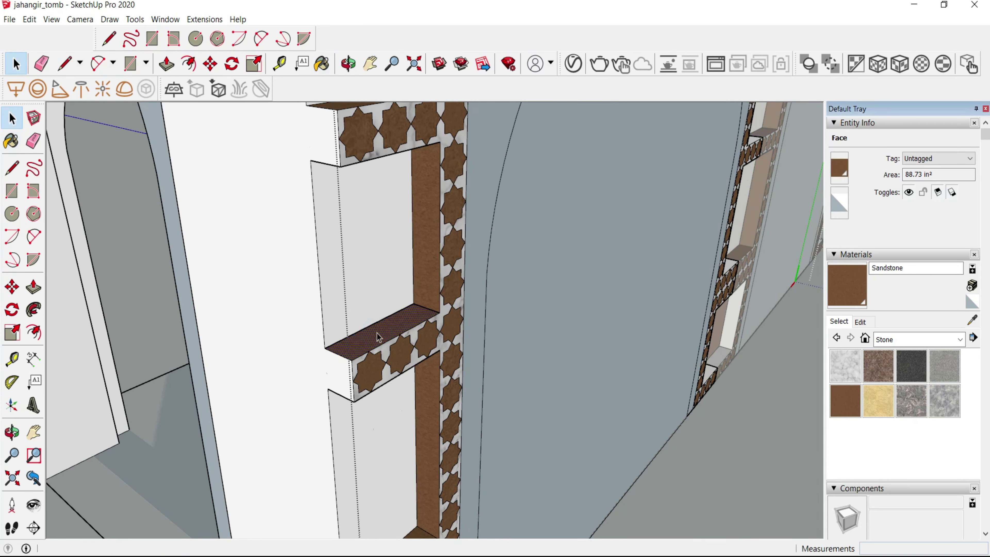
- Paint the lower and upper niche frames on the tiled panel Sandstone
scroll(378, 325, down, 1)
scroll(386, 297, down, 2)
scroll(387, 297, down, 3)
scroll(390, 312, down, 2)
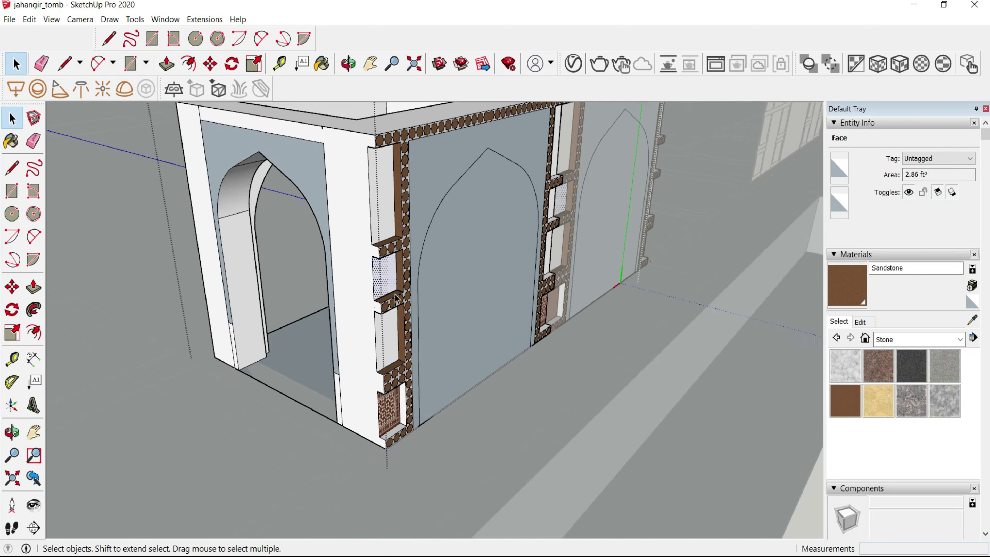
scroll(458, 426, up, 4)
click(458, 426)
click(853, 285)
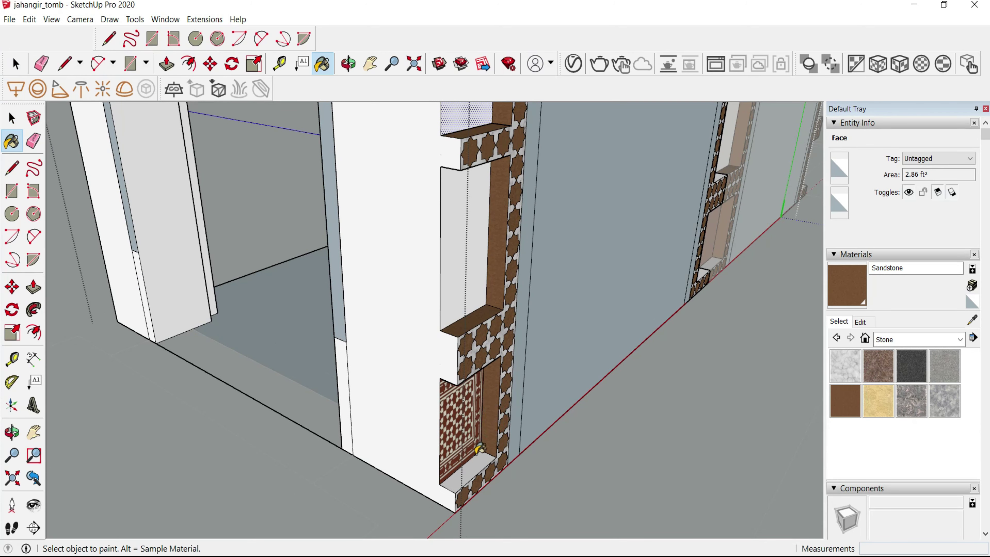
mouse_move(475, 453)
middle_down()
mouse_move(487, 404)
mouse_move(489, 246)
mouse_move(390, 273)
middle_up()
scroll(257, 354, up, 3)
click(292, 283)
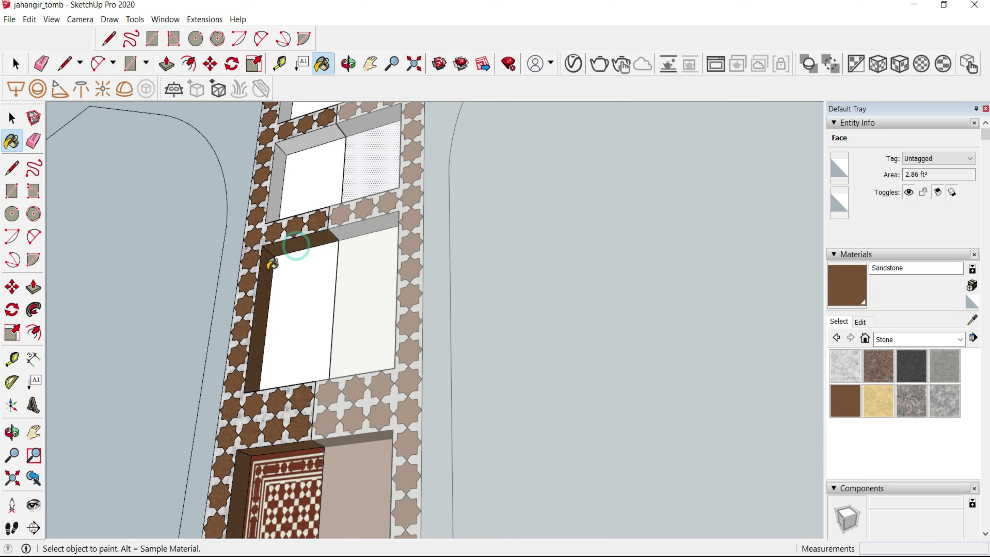
scroll(316, 213, up, 2)
click(302, 210)
- Paint the upper niche's sill Sandstone
mouse_move(302, 210)
middle_down()
mouse_move(387, 325)
mouse_move(453, 345)
middle_up()
scroll(429, 328, down, 3)
scroll(420, 295, up, 2)
click(420, 294)
scroll(427, 402, down, 3)
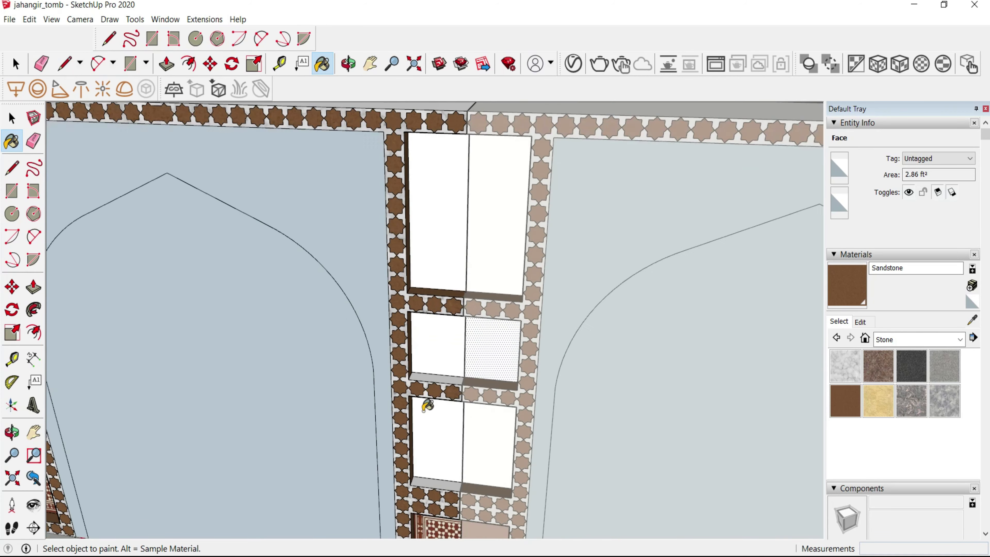
scroll(434, 421, up, 3)
scroll(435, 421, down, 10)
- Paint the lower ledge's top face Sandstone
middle_drag(435, 422, 460, 308)
scroll(460, 308, up, 2)
scroll(461, 328, down, 3)
scroll(508, 361, up, 4)
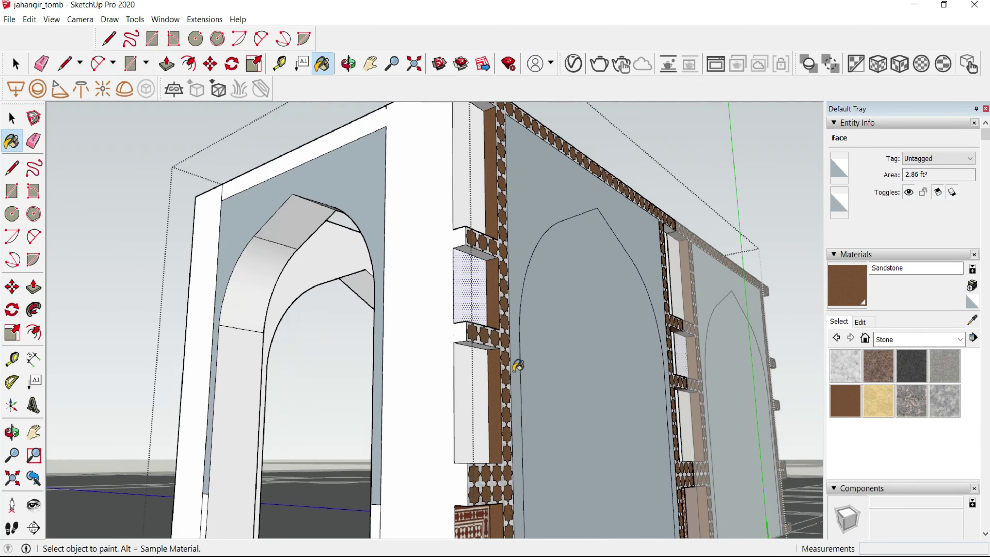
scroll(464, 232, up, 2)
scroll(461, 237, up, 2)
scroll(461, 237, up, 1)
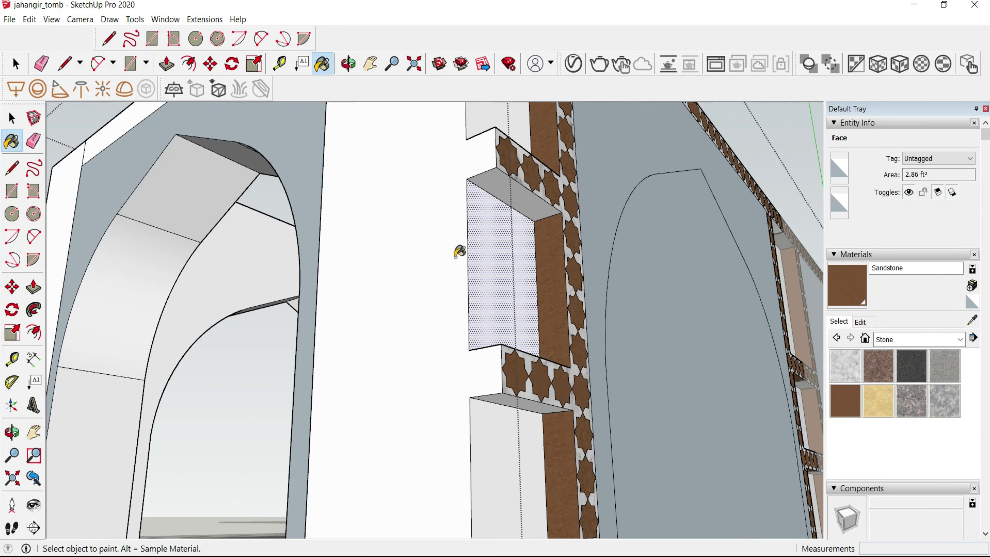
click(510, 401)
- Select all three arched bay components and Move-copy them from a corner base point
key(m)
scroll(365, 326, down, 3)
key(space)
scroll(365, 325, up, 3)
shift+click(565, 234)
shift+click(478, 290)
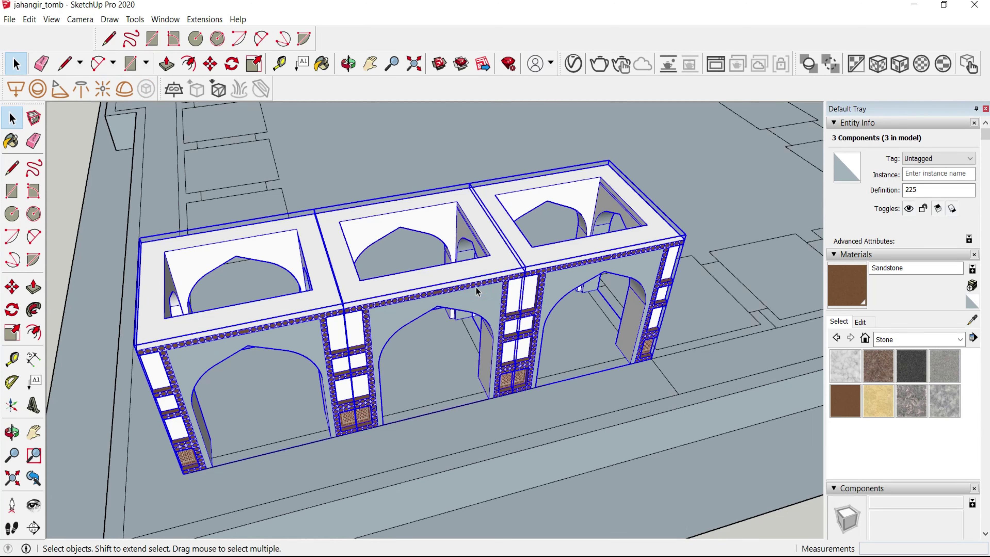
key(m)
click(483, 250)
key(ctrl)
scroll(684, 238, up, 3)
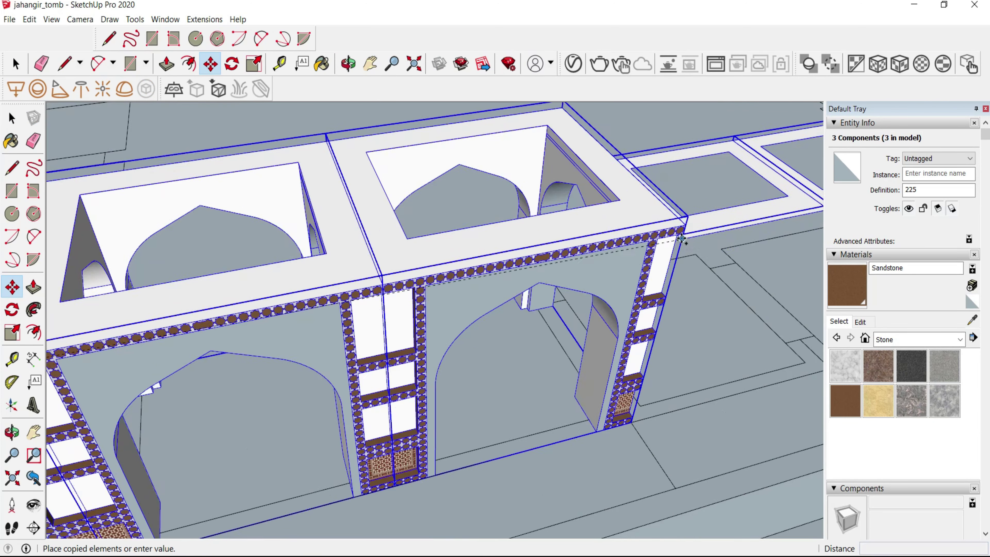
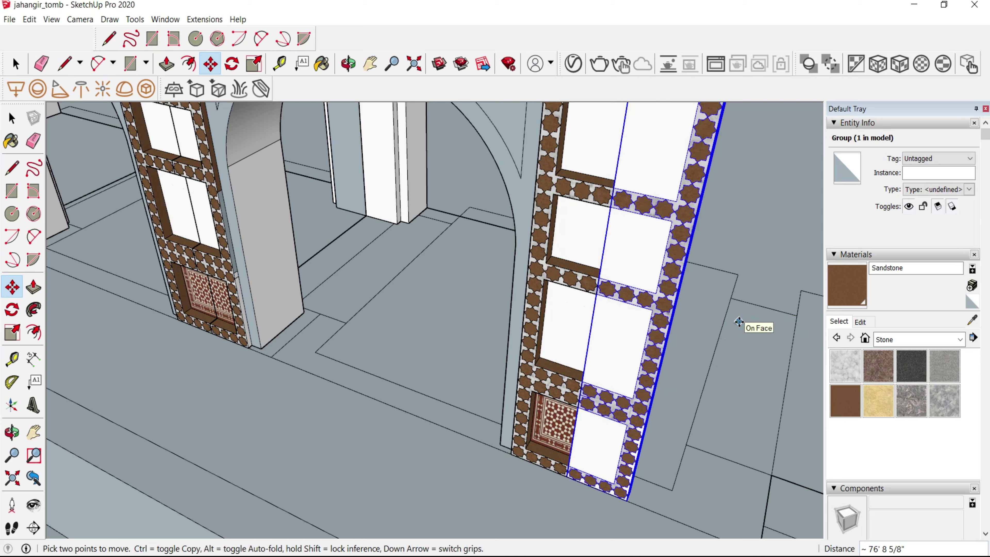
- Turn the tiled pier panel group into a new component
mouse_move(743, 323)
middle_down()
mouse_move(617, 392)
mouse_move(566, 312)
middle_up()
scroll(613, 395, up, 3)
scroll(525, 273, up, 3)
right_click(525, 234)
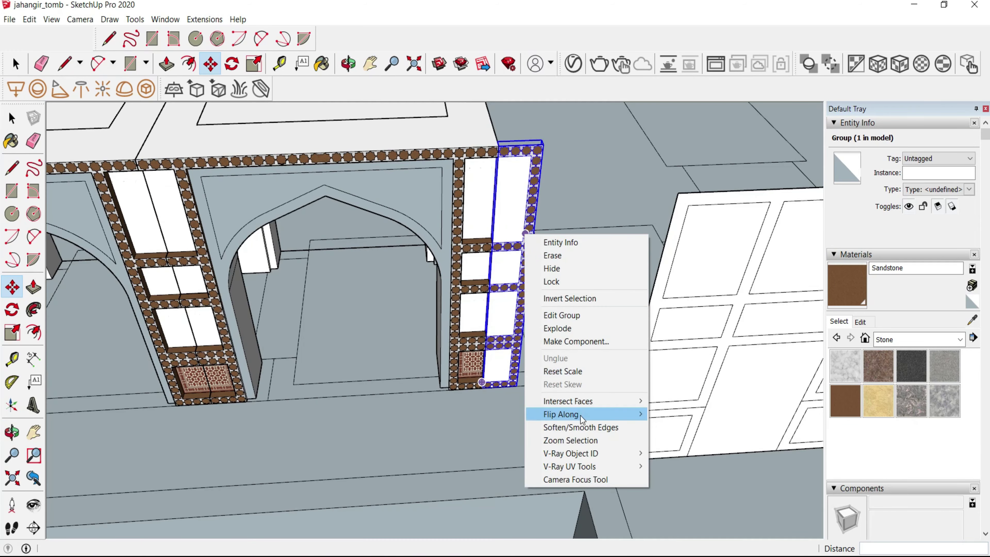
click(576, 342)
click(509, 420)
scroll(508, 394, up, 3)
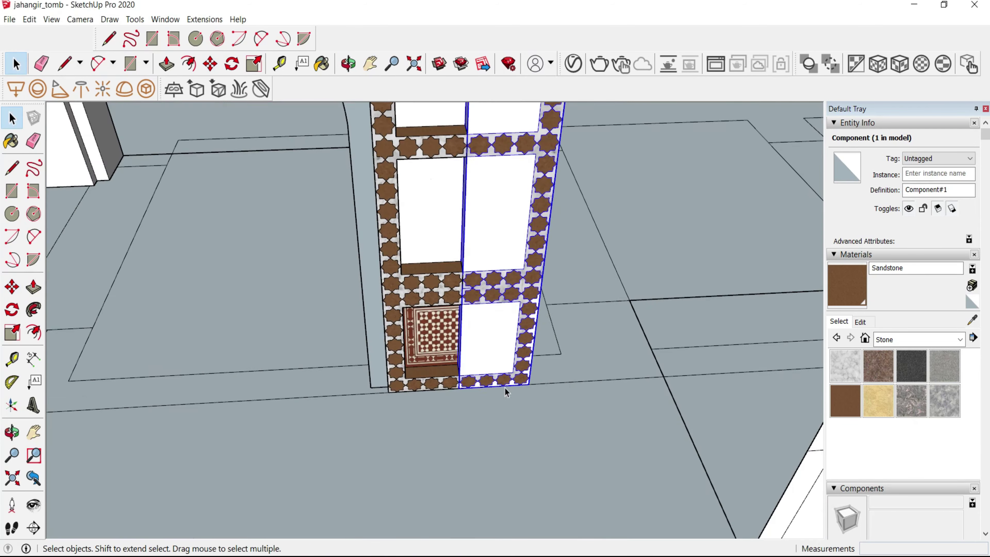
- Copy the panel component, rotate the copy 90° and flip it along red
key(m)
key(ctrl)
click(464, 392)
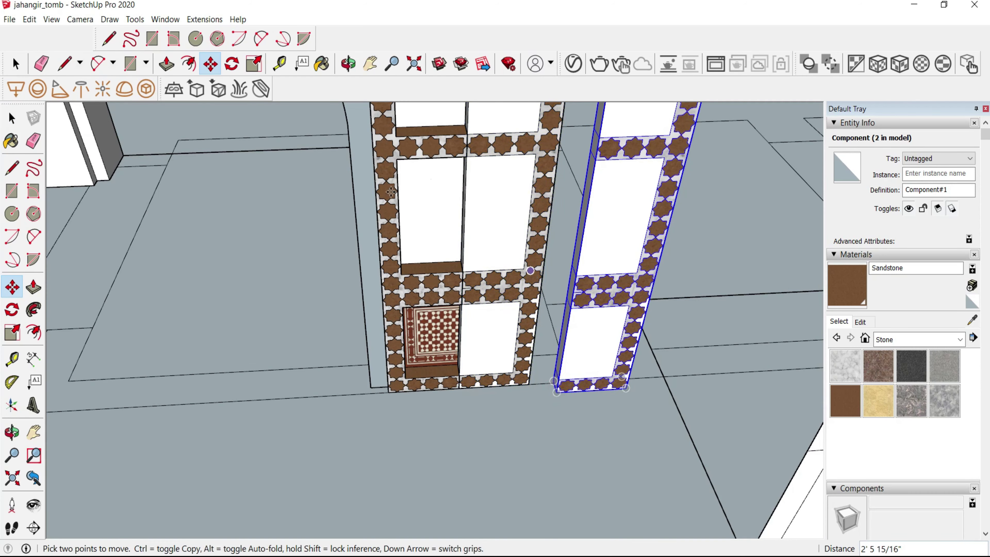
key(q)
drag(598, 422, 591, 402)
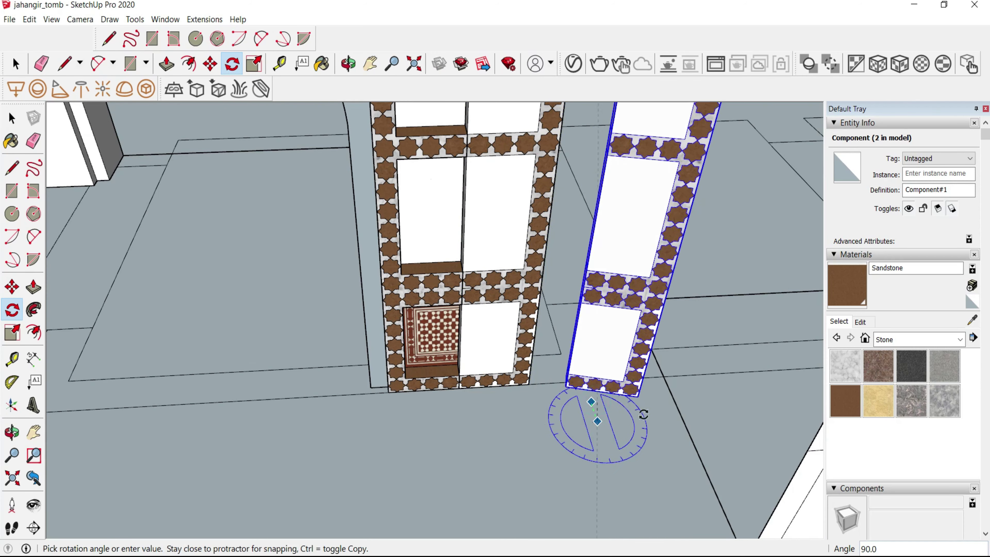
click(663, 414)
right_click(644, 383)
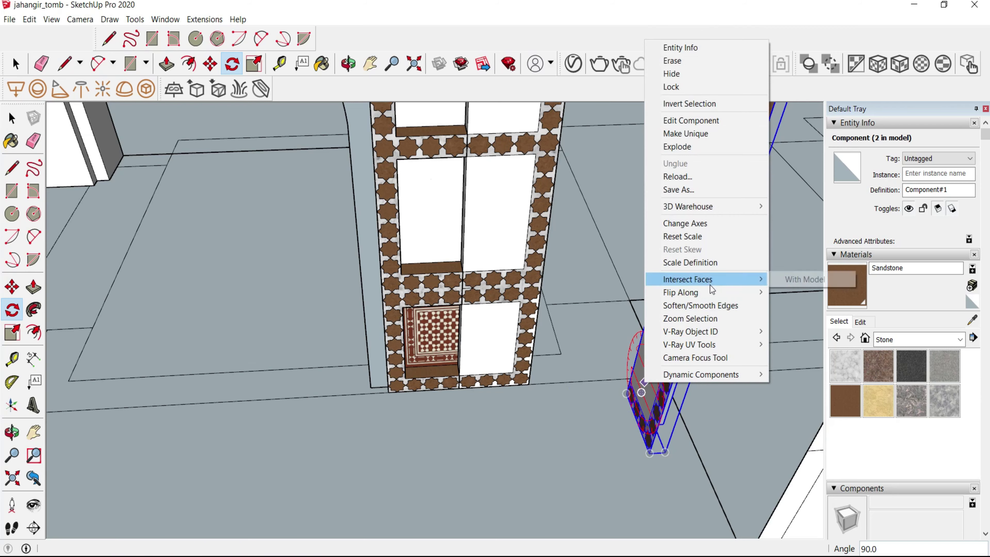
click(795, 295)
scroll(670, 406, up, 3)
- Orbit around to view the whole tiled pier corner
key(m)
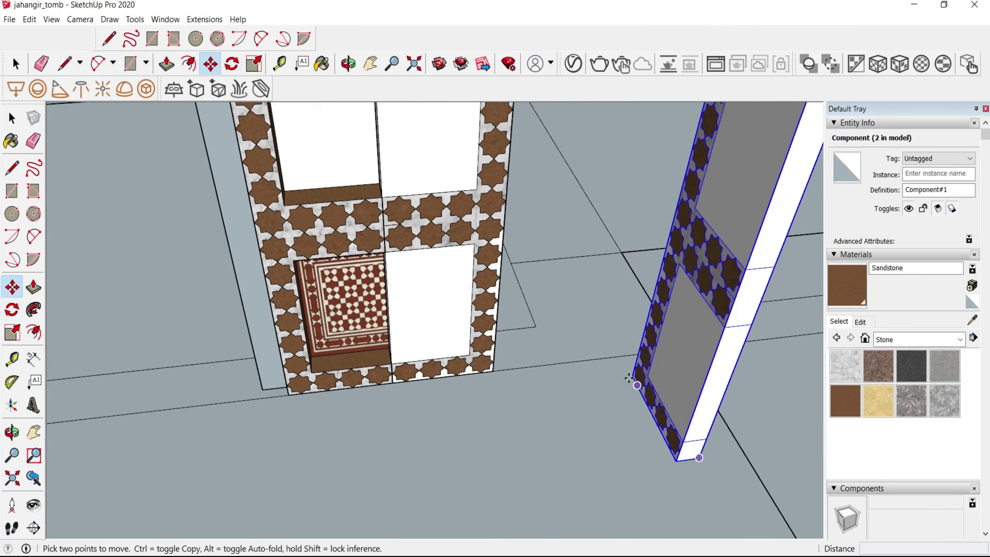
scroll(484, 374, up, 2)
scroll(485, 372, up, 2)
scroll(487, 371, up, 2)
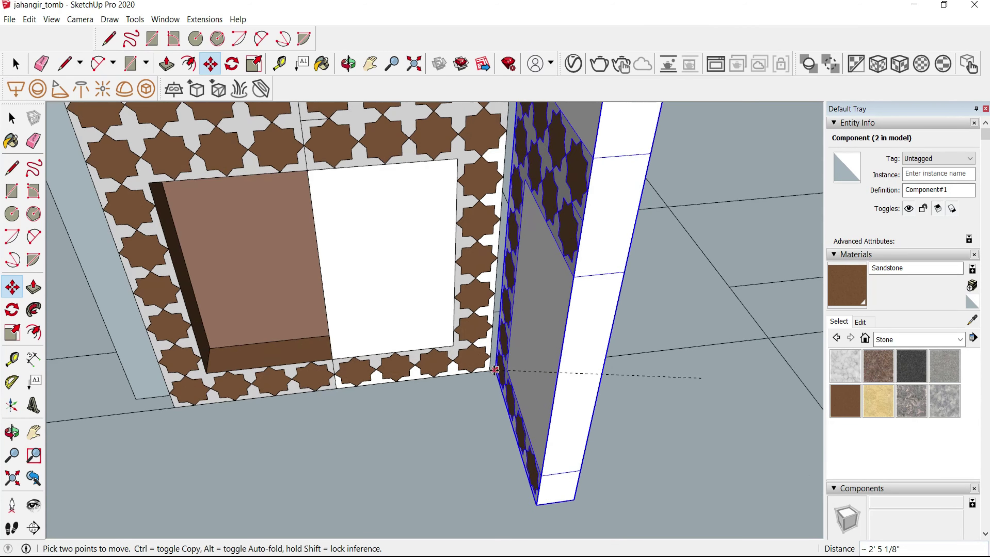
mouse_move(491, 370)
middle_down()
mouse_move(593, 411)
mouse_move(483, 274)
middle_up()
scroll(484, 273, down, 5)
scroll(490, 269, up, 5)
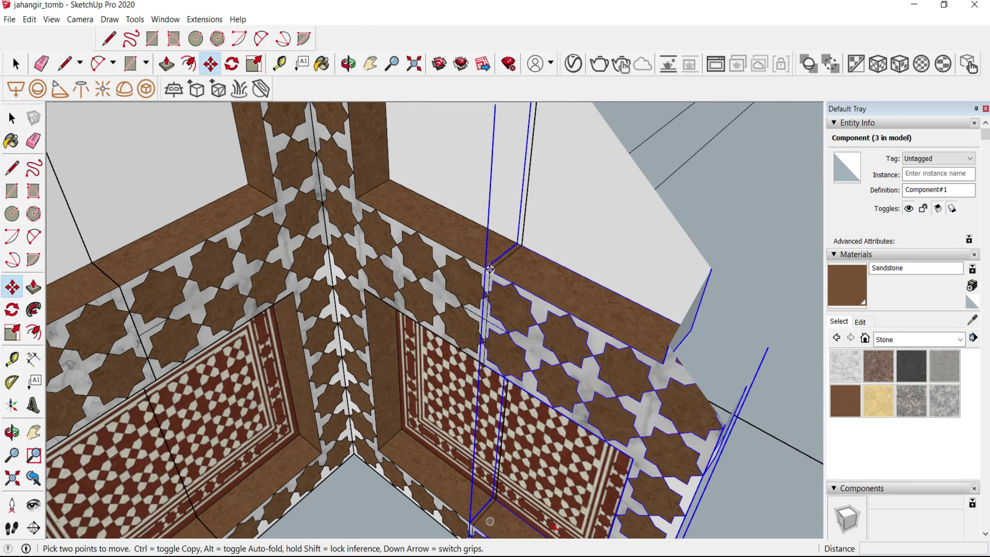
scroll(485, 267, down, 5)
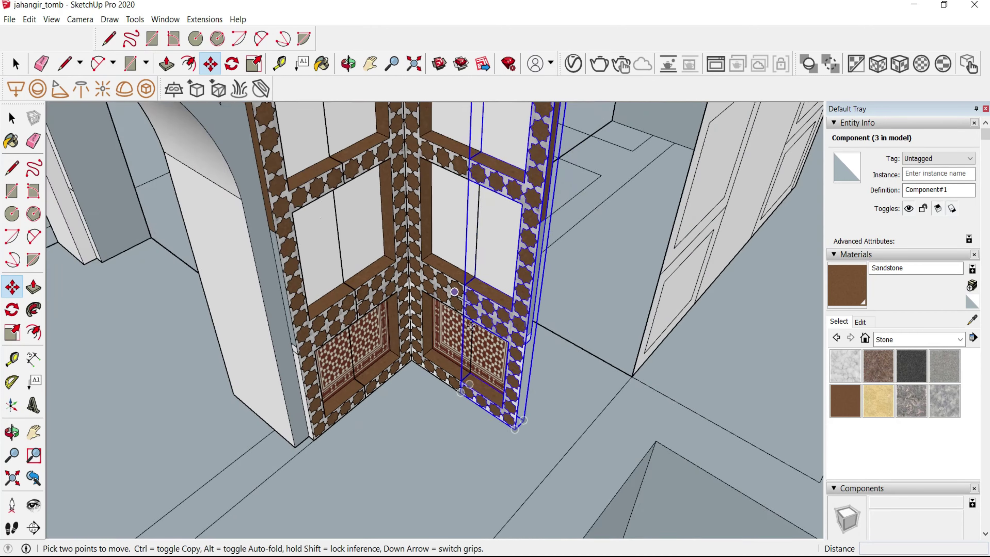
mouse_move(485, 267)
middle_down()
mouse_move(447, 309)
mouse_move(516, 257)
middle_up()
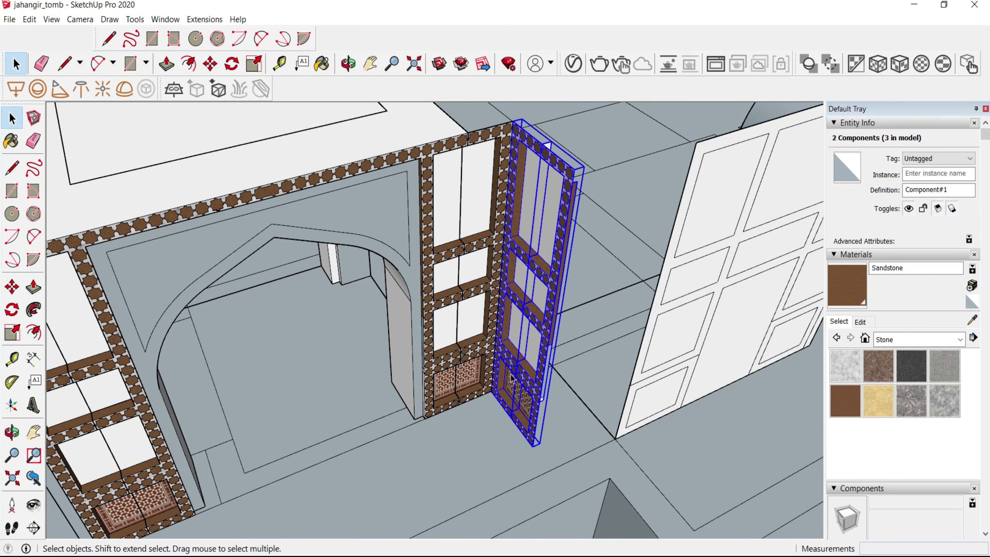
- Copy the panel pair against the pier and set a rotation origin at its base
key(m)
scroll(512, 377, up, 5)
key(ctrl)
click(480, 376)
scroll(506, 390, down, 3)
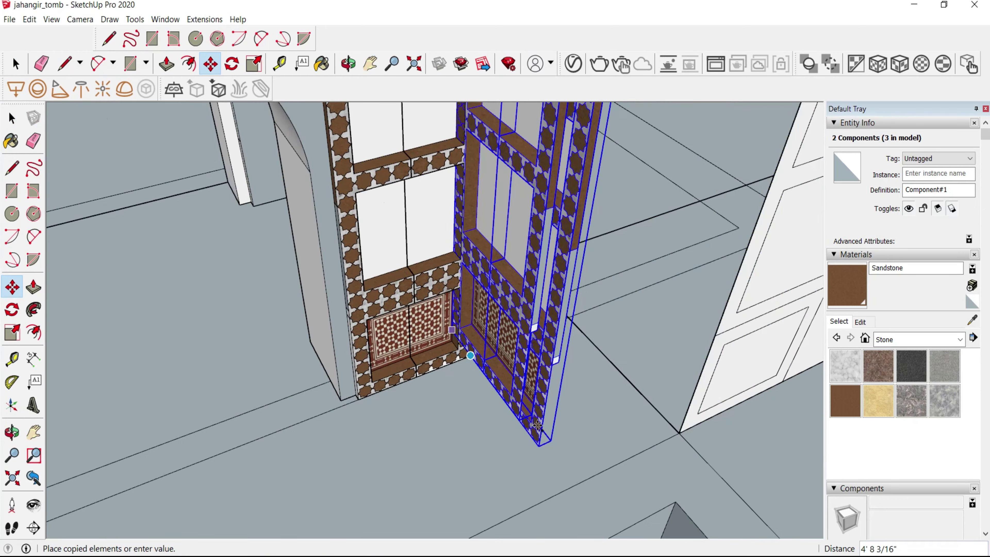
scroll(535, 421, up, 3)
middle_drag(527, 416, 542, 383)
scroll(542, 383, up, 3)
click(518, 376)
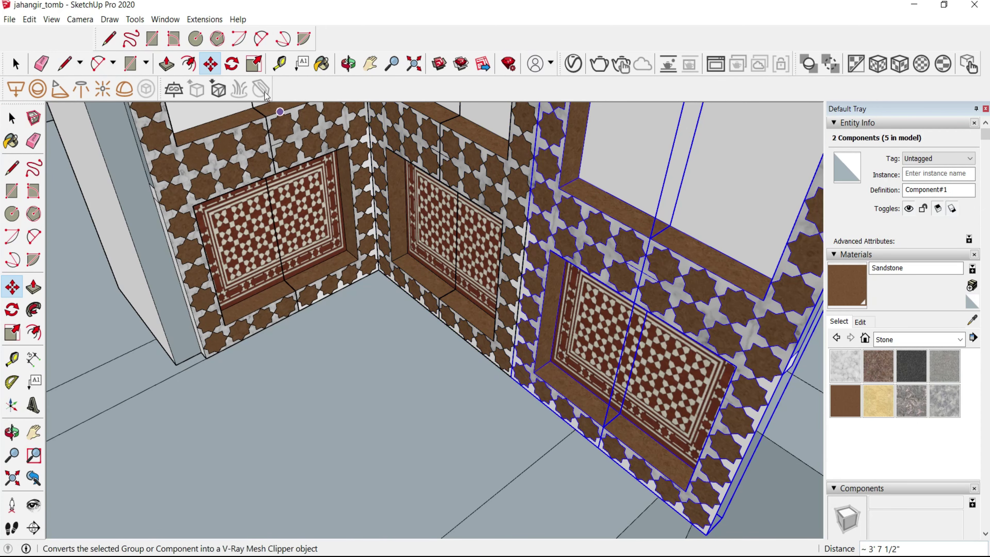
key(q)
click(554, 414)
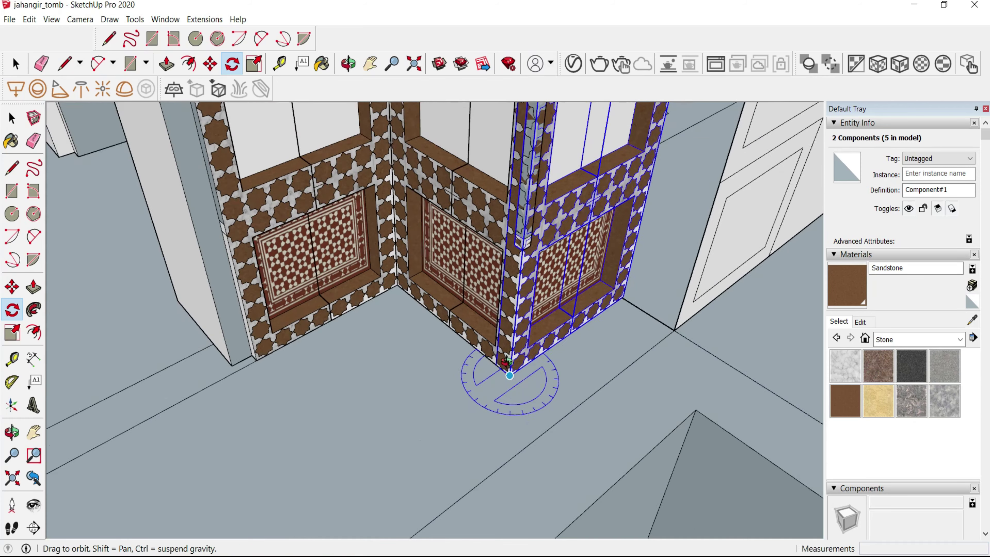
- Finish rotating the copied panels around the pier corner
mouse_move(694, 249)
middle_down()
mouse_move(492, 377)
mouse_move(473, 376)
mouse_move(625, 411)
mouse_move(647, 383)
mouse_move(550, 390)
middle_up()
scroll(515, 425, up, 5)
key(m)
click(529, 422)
key(space)
- Edit the panel component and erase its stray edges
double_click(431, 315)
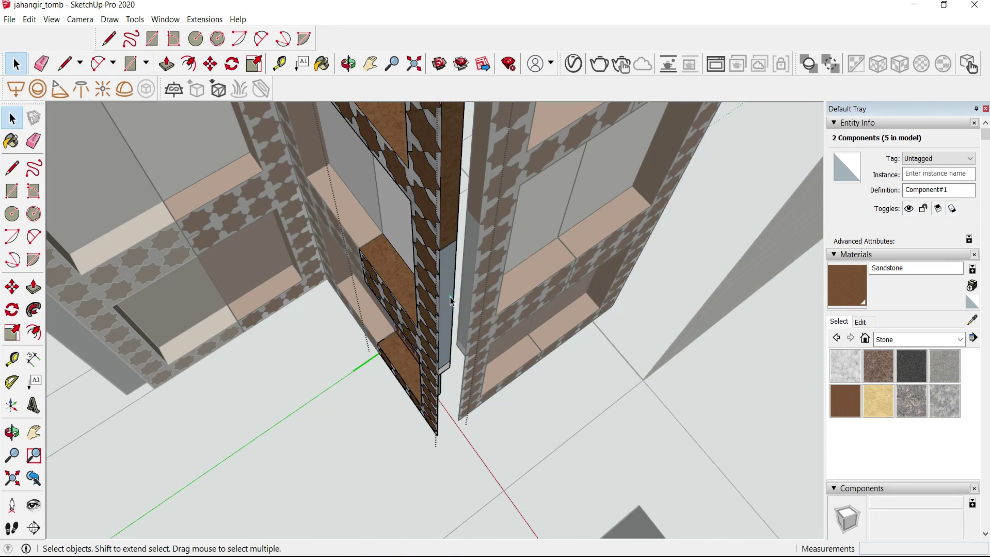
key(e)
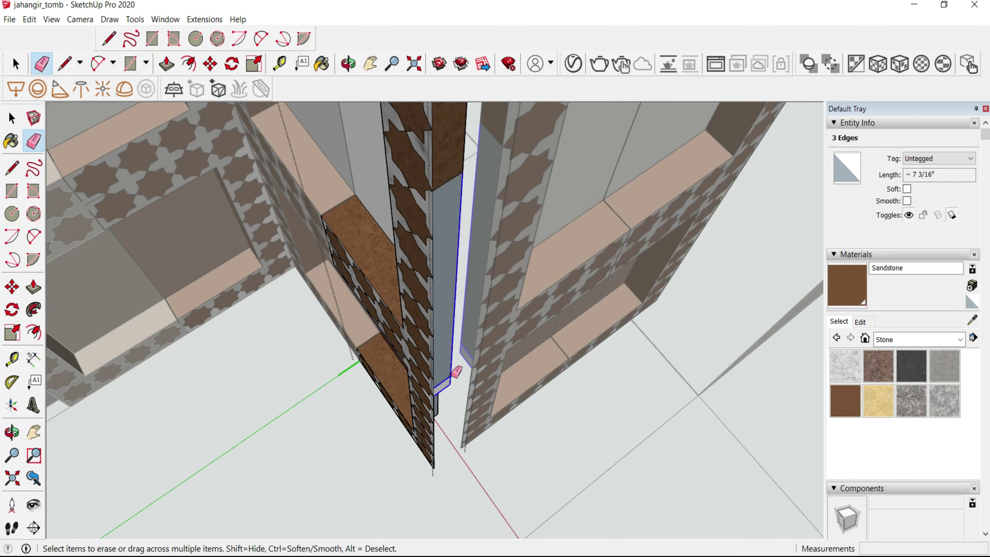
scroll(456, 374, down, 5)
mouse_move(456, 373)
middle_down()
mouse_move(449, 272)
mouse_move(462, 283)
mouse_move(453, 376)
mouse_move(449, 201)
middle_up()
scroll(453, 376, down, 3)
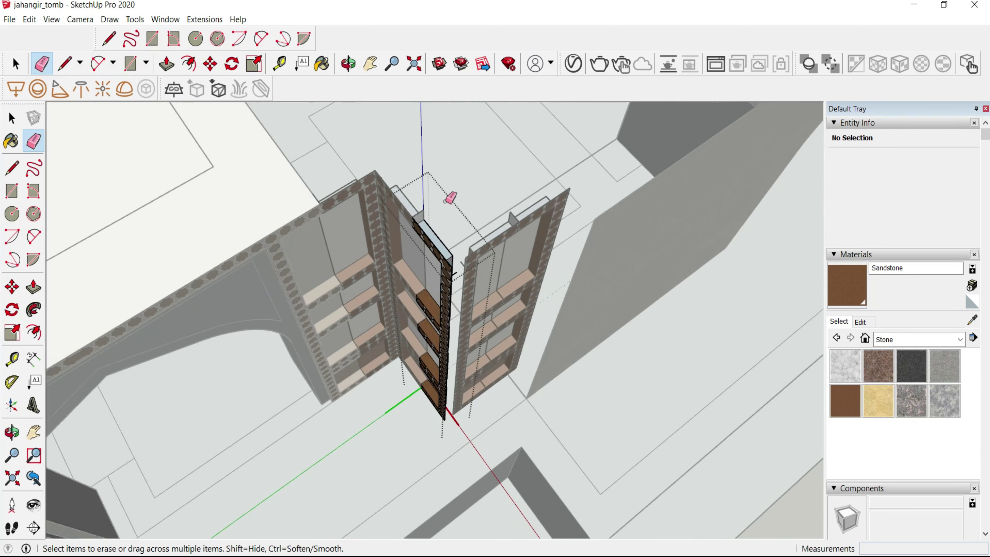
scroll(471, 338, up, 5)
scroll(478, 270, down, 4)
key(space)
mouse_move(477, 270)
middle_down()
mouse_move(461, 446)
mouse_move(455, 424)
middle_up()
scroll(471, 432, up, 4)
- Move the corner panel component into a new position on the pier
click(470, 432)
key(m)
click(460, 427)
scroll(402, 465, up, 3)
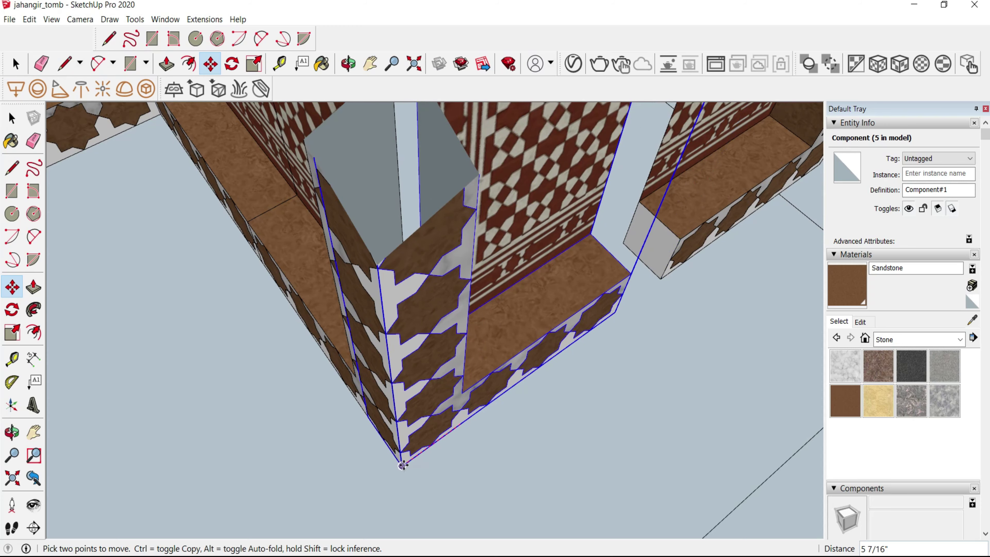
click(403, 465)
middle_drag(380, 460, 410, 468)
- Snap the panel from its endpoint onto the adjacent endpoint at the corner
key(space)
key(m)
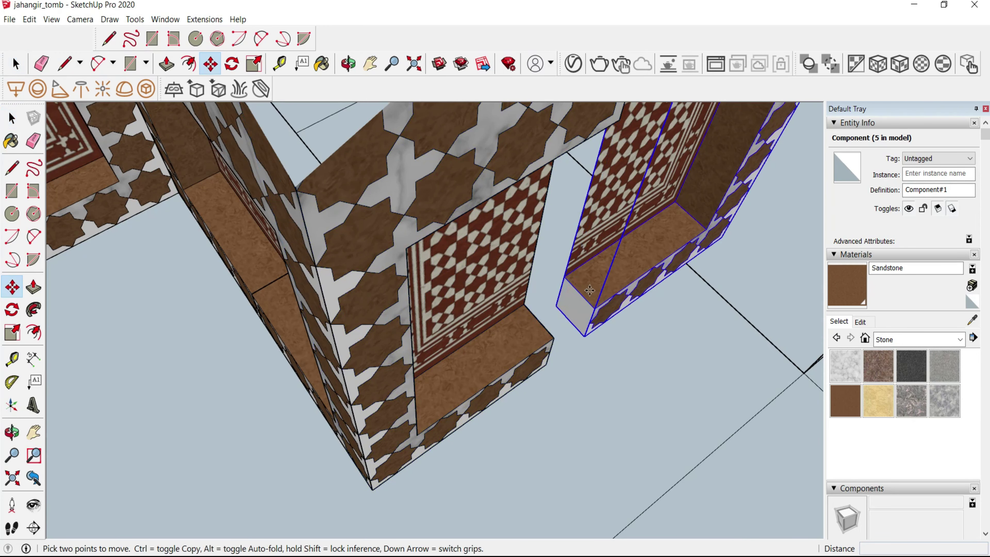
click(594, 308)
scroll(579, 336, up, 3)
scroll(566, 339, up, 2)
scroll(546, 345, up, 1)
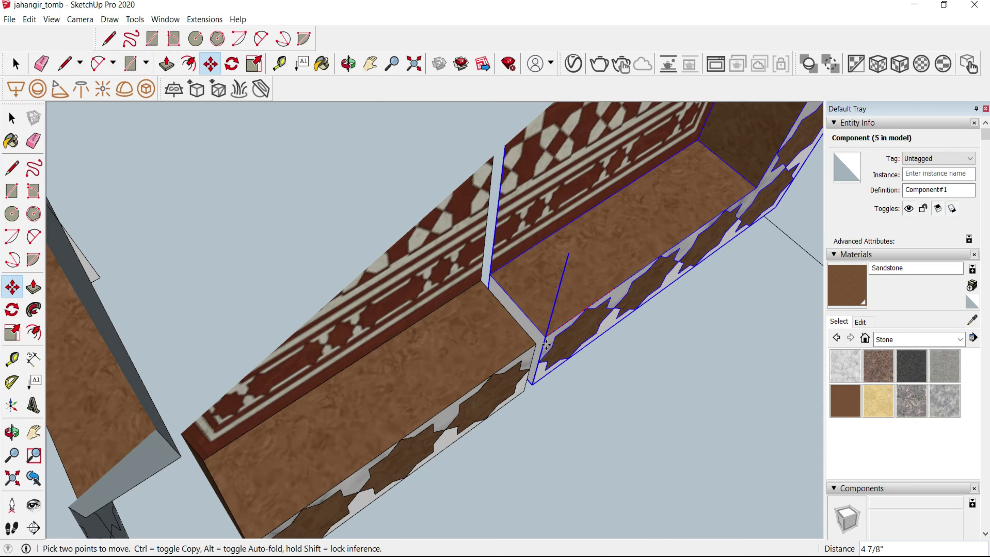
click(542, 348)
scroll(507, 347, down, 5)
scroll(505, 350, up, 3)
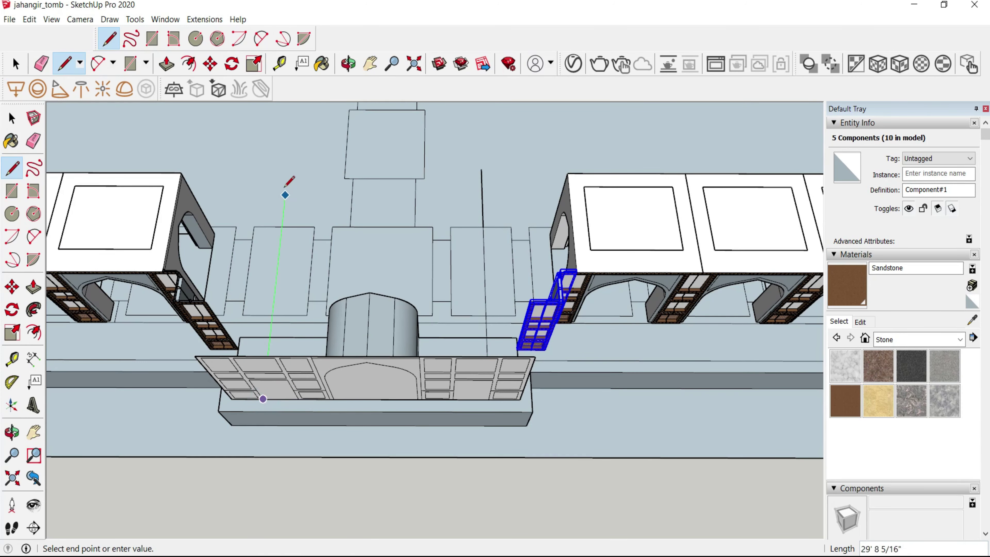
key(space)
scroll(308, 224, down, 5)
- Select the four right-hand arcade bays
mouse_move(308, 223)
middle_down()
mouse_move(343, 214)
mouse_move(522, 324)
middle_up()
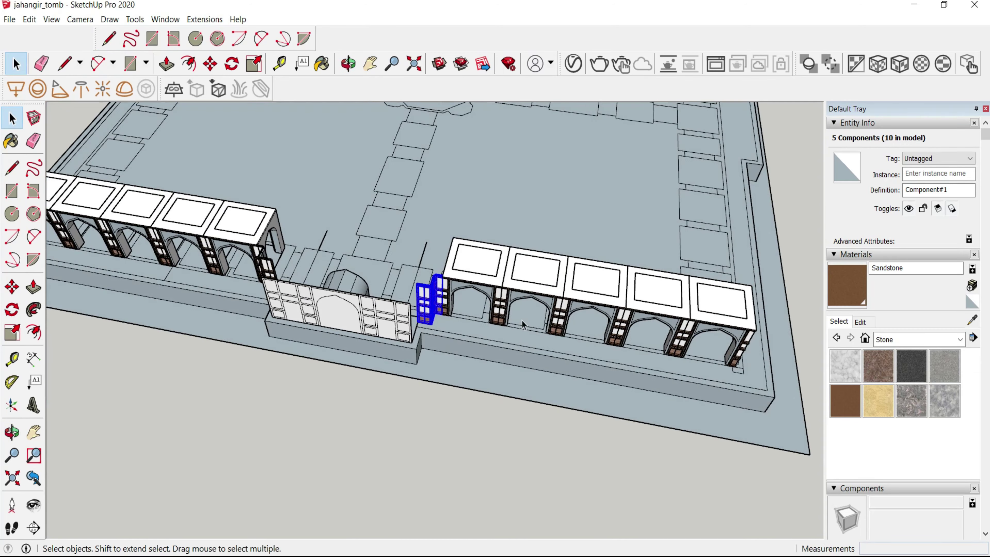
shift+click(484, 275)
shift+click(536, 281)
shift+click(597, 290)
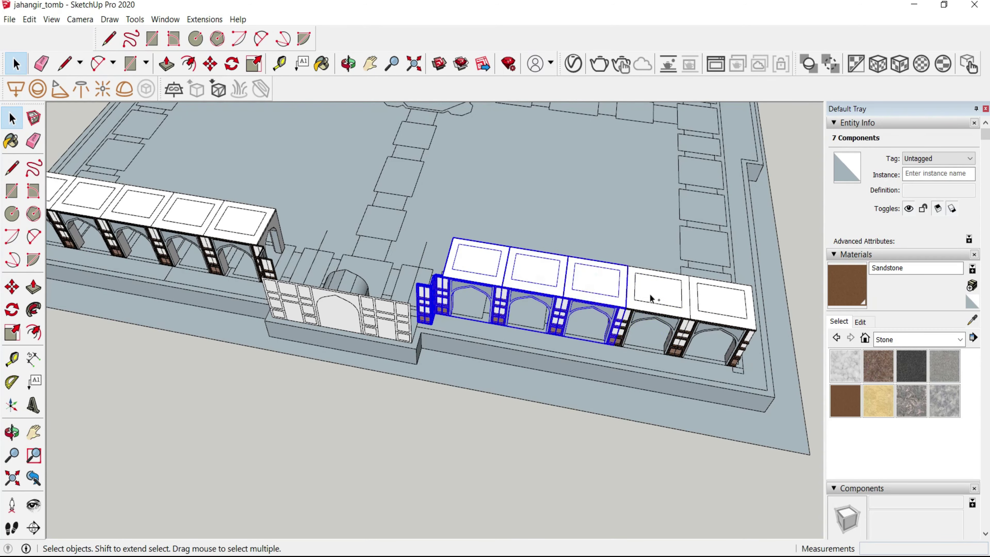
shift+click(724, 309)
- Scale the selected arcade bays slightly longer, by about 1.04
middle_drag(725, 308, 221, 199)
scroll(221, 199, up, 3)
key(s)
scroll(527, 302, up, 3)
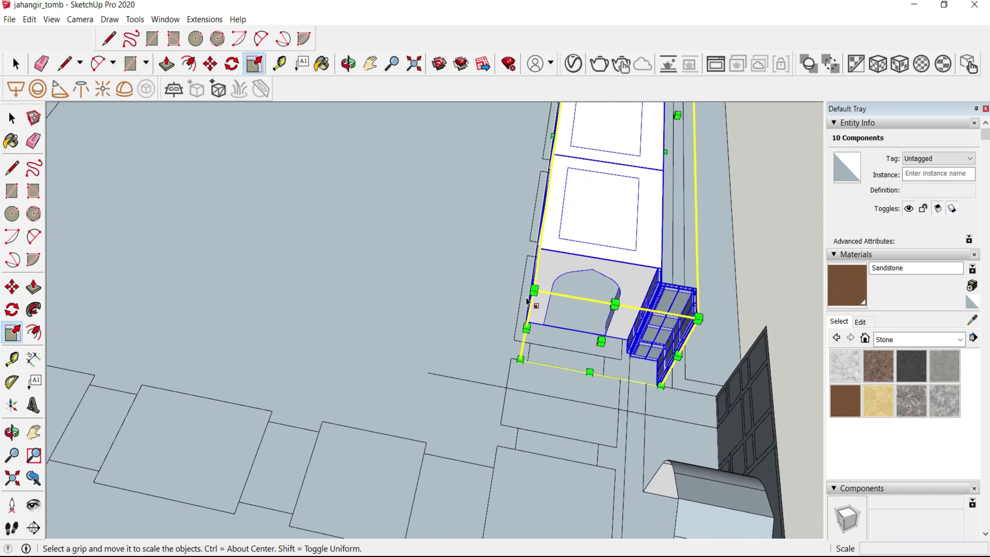
drag(525, 294, 522, 312)
mouse_move(482, 305)
middle_down()
mouse_move(310, 287)
mouse_move(221, 239)
mouse_move(314, 319)
mouse_move(354, 334)
middle_up()
key(space)
scroll(314, 319, up, 5)
scroll(335, 328, down, 3)
scroll(519, 316, up, 3)
scroll(522, 316, up, 3)
- Pull the arcade roof face up 9 inches
click(522, 317)
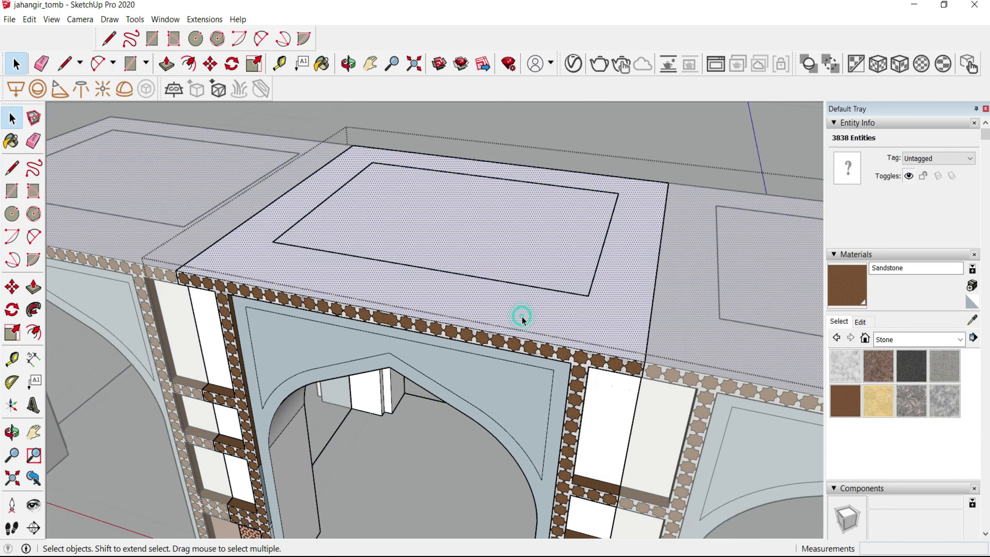
key(p)
click(524, 308)
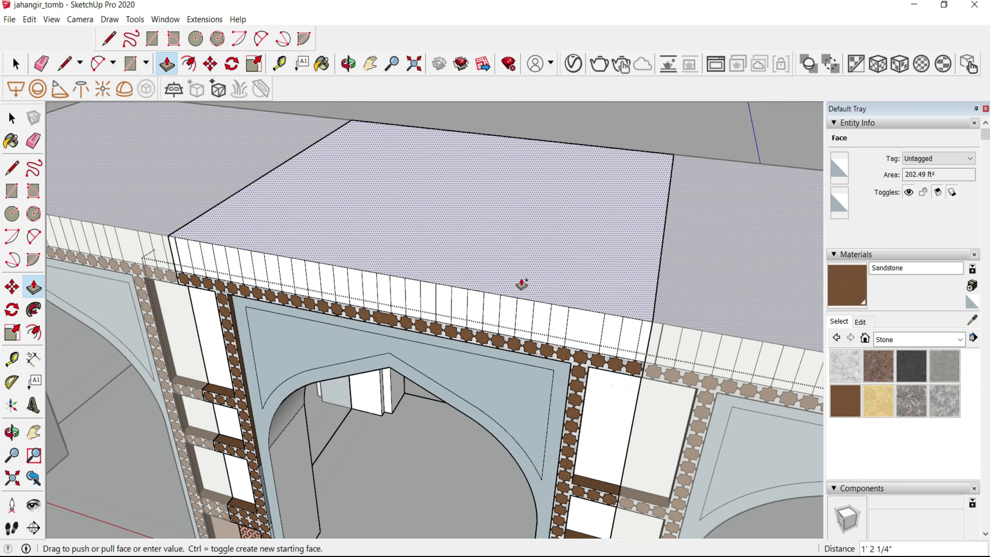
text(9)
key(Return)
- Pull one frieze tile out into a bracket block
middle_drag(522, 283, 438, 274)
scroll(473, 305, up, 2)
scroll(477, 322, up, 2)
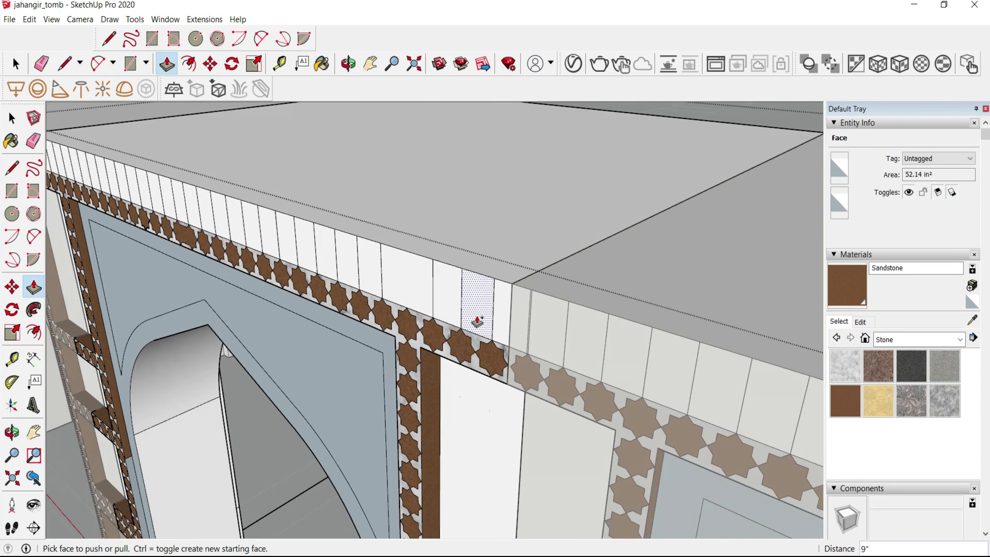
click(478, 322)
middle_drag(482, 332, 489, 346)
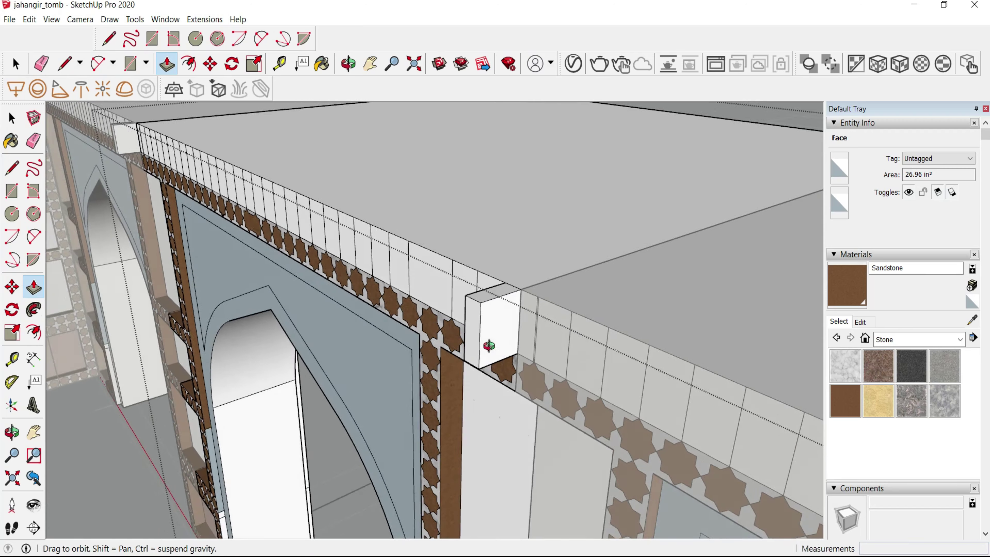
scroll(489, 346, up, 2)
- Draw an arc on the bracket block's face
key(l)
scroll(533, 355, up, 2)
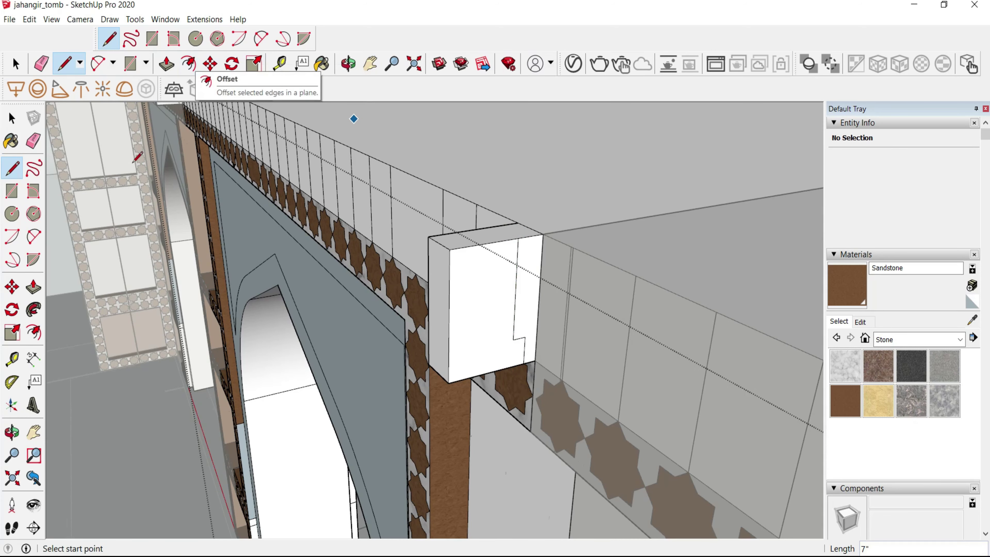
click(513, 340)
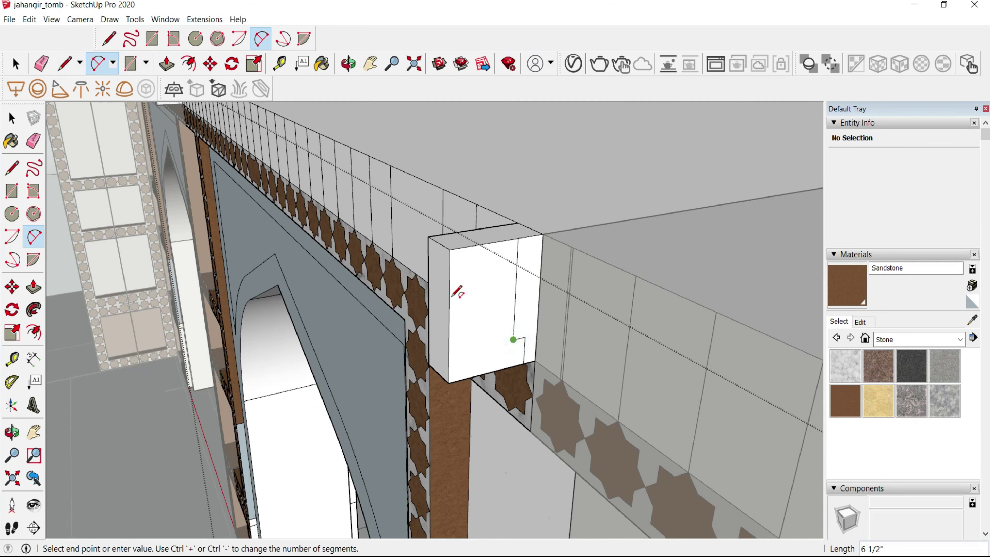
click(449, 286)
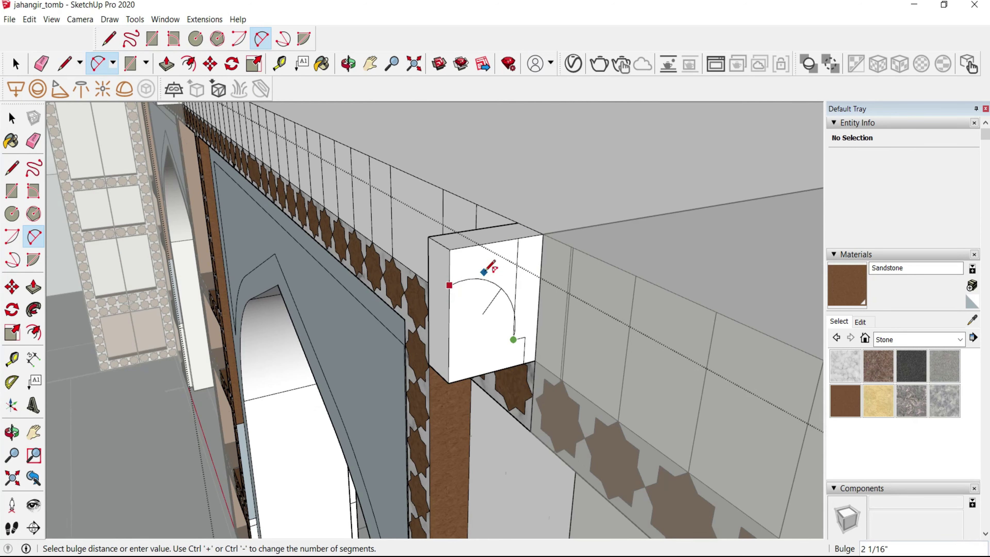
click(484, 286)
middle_drag(484, 286, 408, 287)
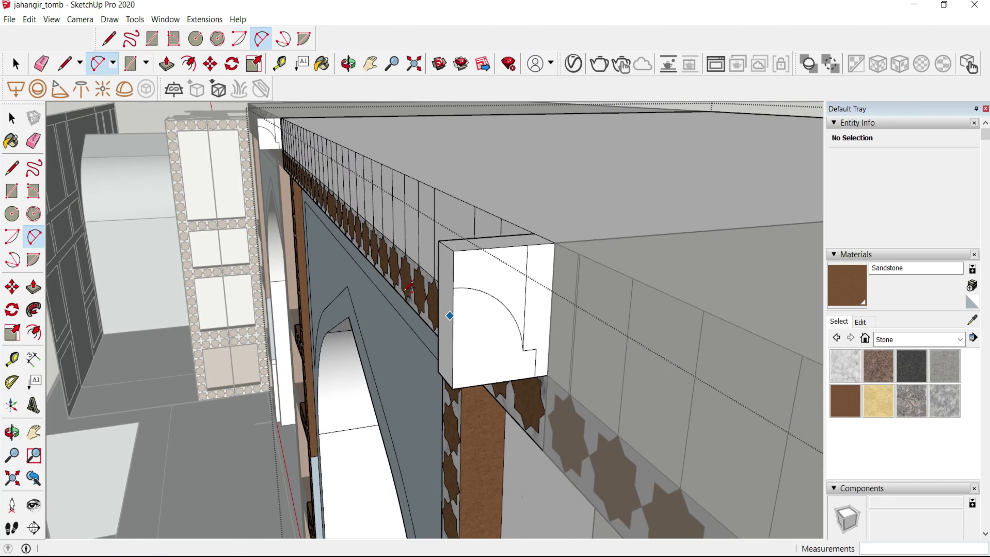
- Erase the stray vertical edge and push the arched and top bracket faces back about 3"
key(l)
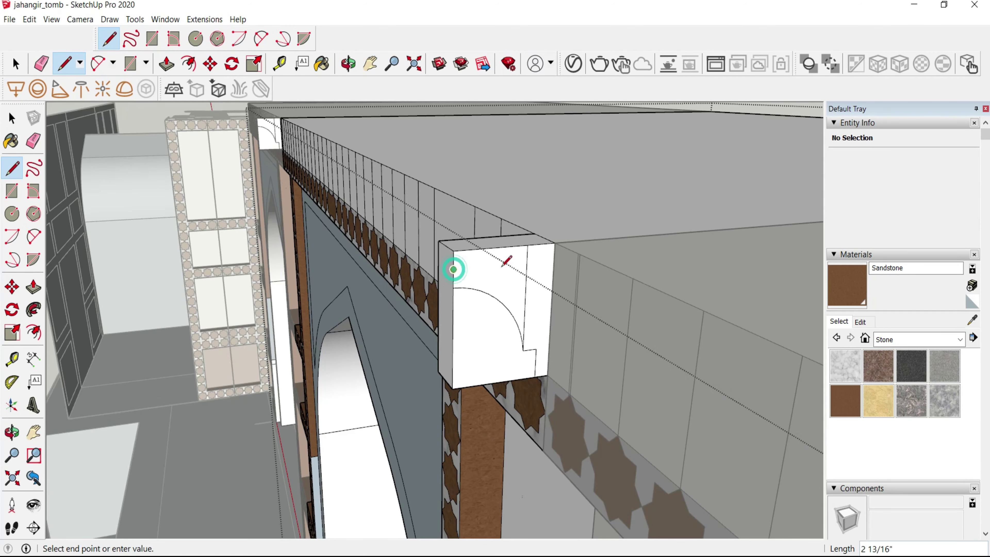
key(e)
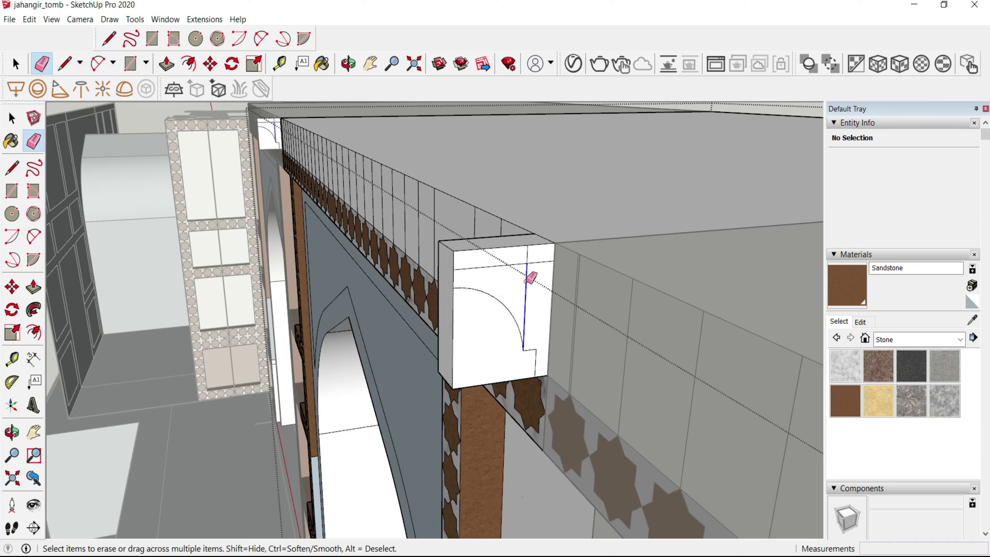
click(526, 281)
key(p)
click(482, 347)
click(442, 310)
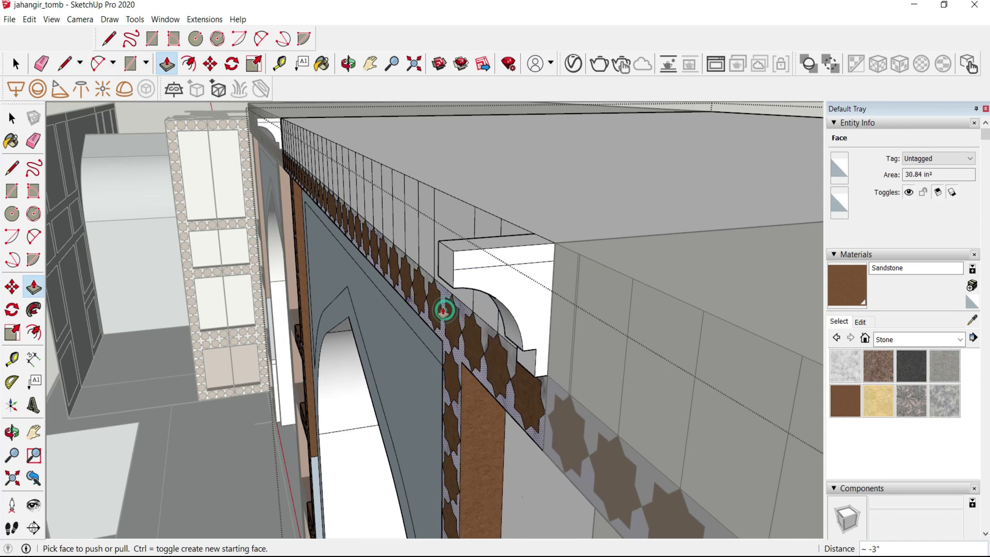
click(491, 255)
click(448, 245)
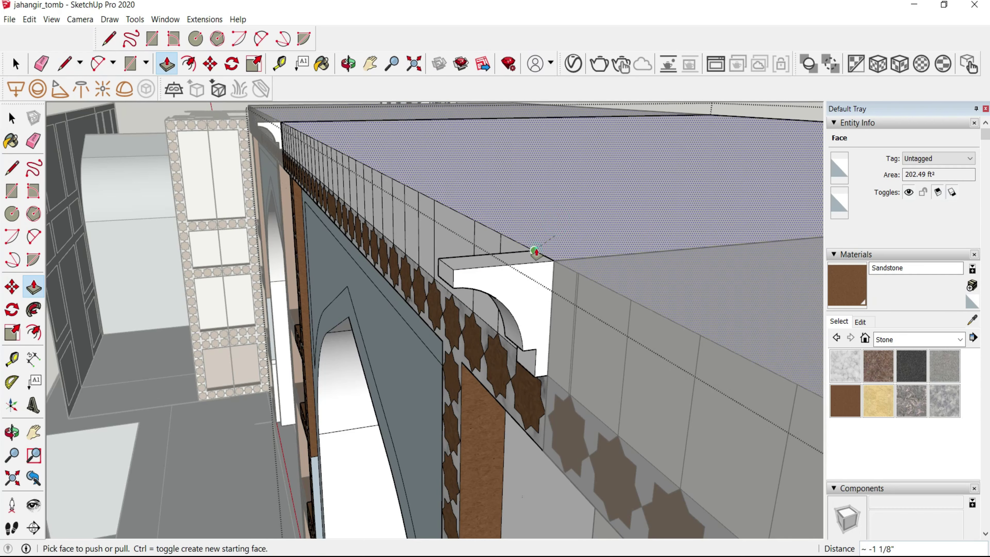
- Erase the tile joint lines along the top frieze band
mouse_move(530, 254)
middle_down()
mouse_move(638, 313)
mouse_move(546, 291)
mouse_move(327, 281)
middle_up()
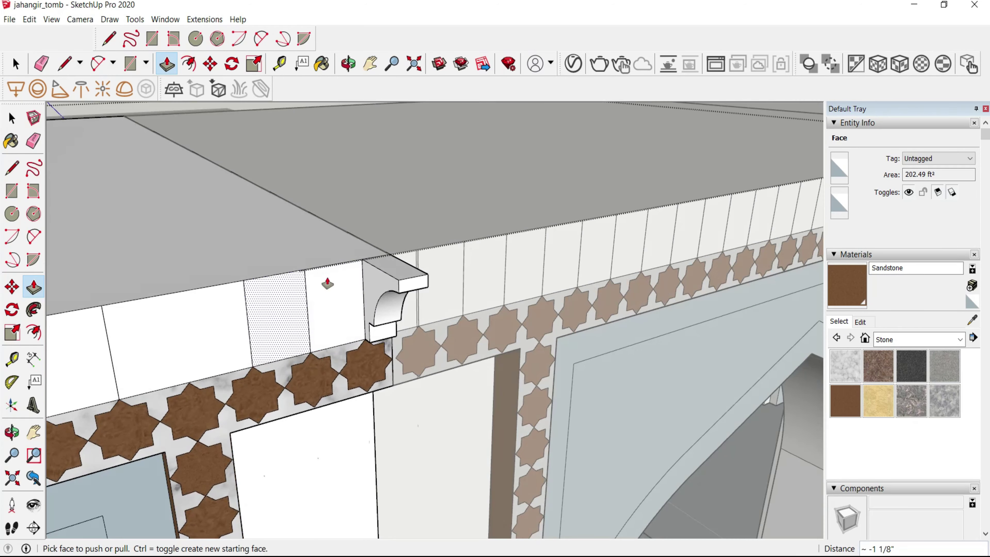
click(357, 295)
key(e)
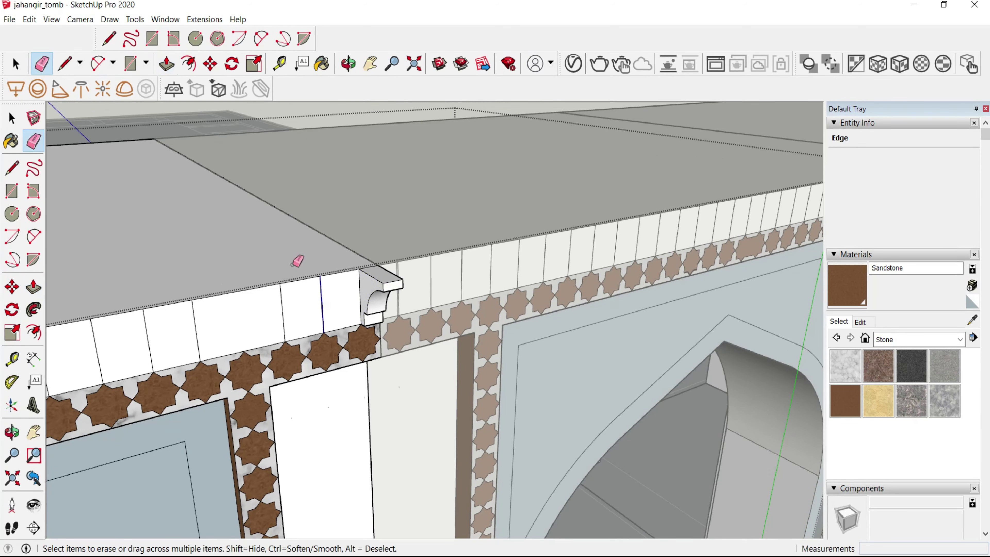
mouse_move(314, 303)
middle_down()
mouse_move(345, 288)
mouse_move(98, 324)
middle_up()
scroll(351, 284, down, 3)
scroll(110, 323, up, 3)
drag(190, 310, 250, 294)
drag(334, 279, 449, 261)
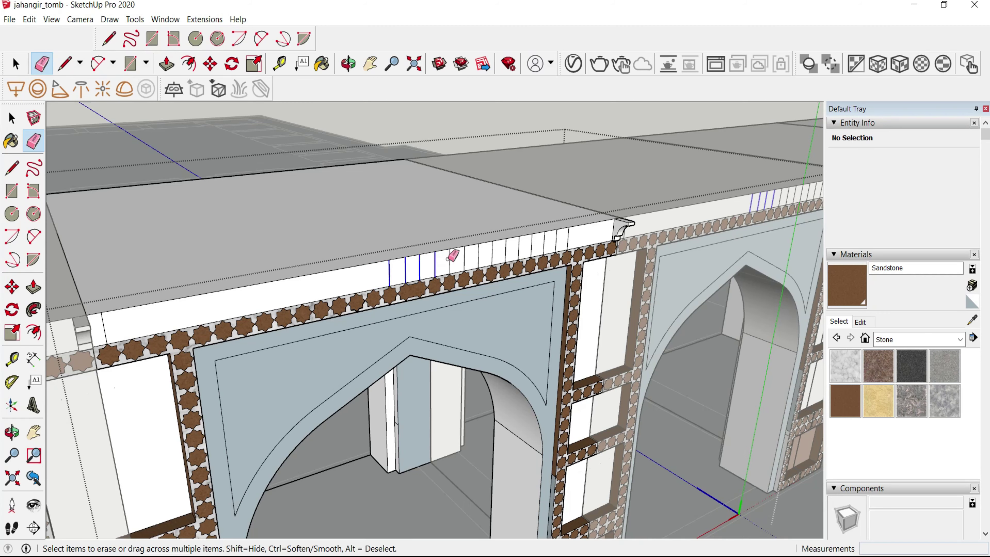
drag(549, 236, 570, 230)
- Extrude the bracket profile along the roof edge into a cornice
key(p)
scroll(585, 240, up, 2)
click(592, 245)
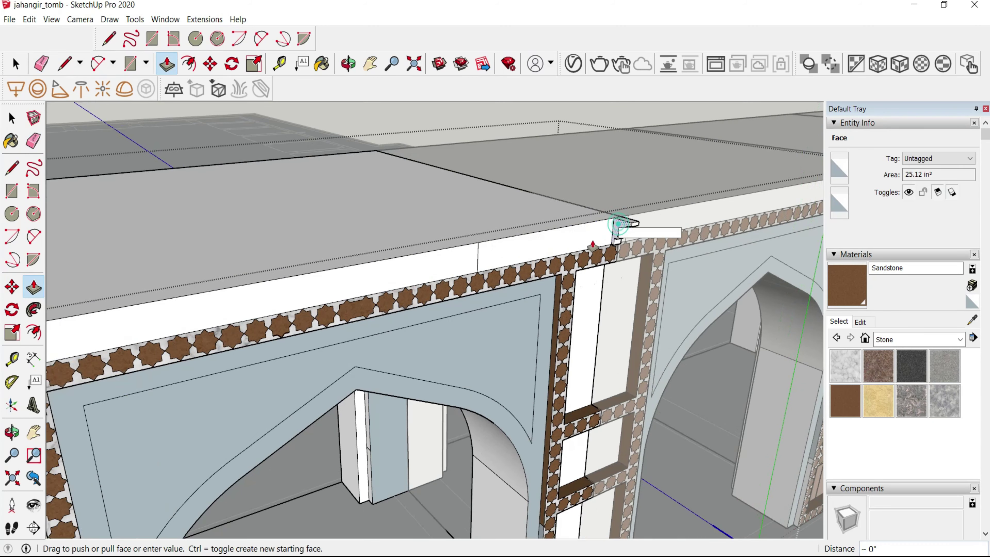
scroll(506, 254, down, 3)
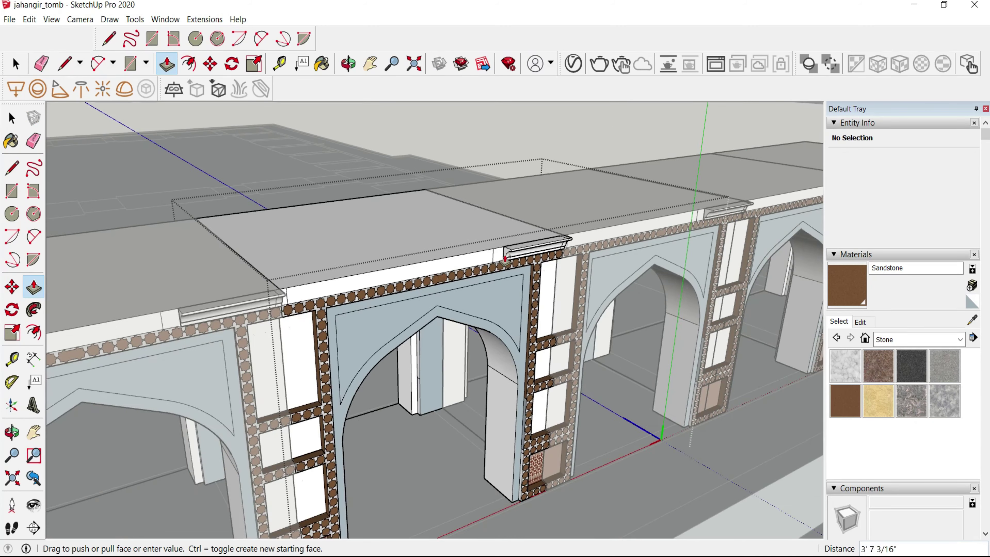
scroll(394, 271, up, 2)
scroll(234, 310, up, 1)
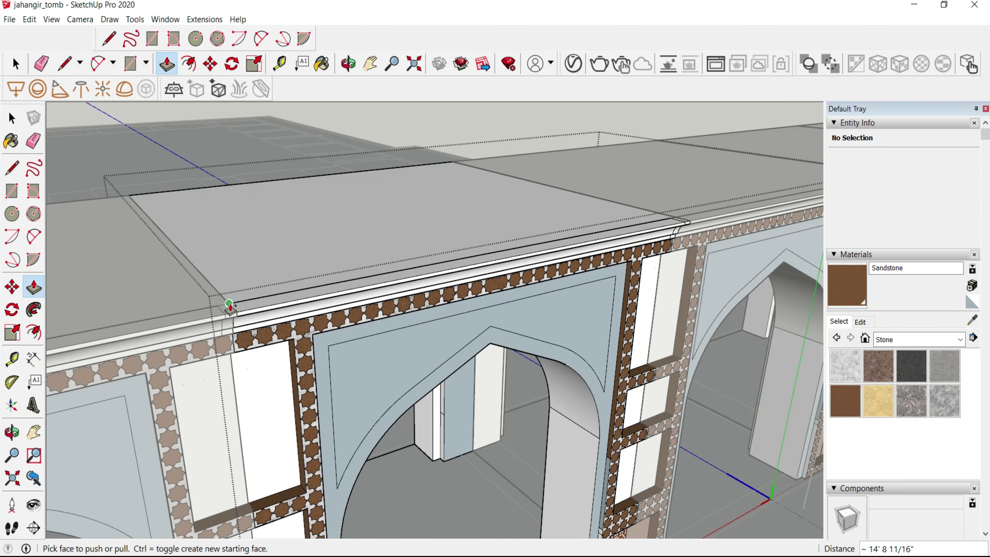
mouse_move(230, 306)
middle_down()
mouse_move(246, 268)
mouse_move(625, 213)
mouse_move(400, 158)
mouse_move(301, 98)
middle_up()
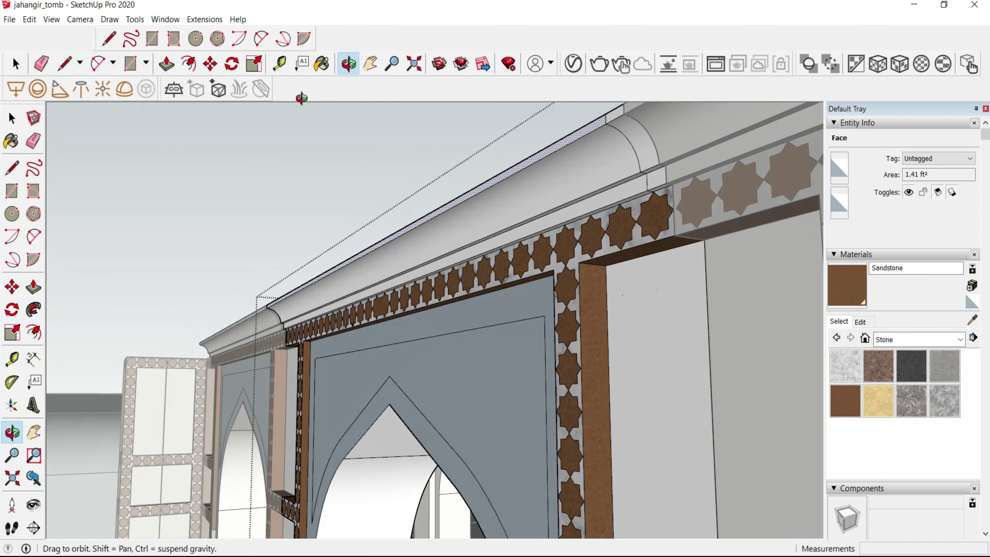
- Orbit around the arches, frieze and top ledge to inspect the new cornice
key(e)
scroll(710, 204, up, 3)
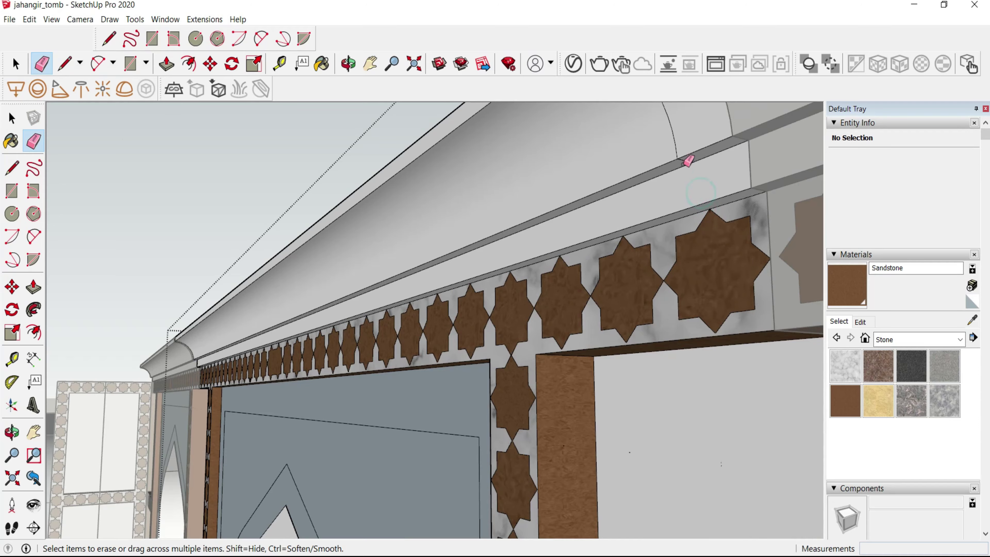
scroll(692, 228, down, 2)
mouse_move(692, 228)
middle_down()
mouse_move(780, 392)
mouse_move(675, 257)
mouse_move(672, 175)
middle_up()
mouse_move(653, 238)
middle_down()
mouse_move(683, 239)
mouse_move(667, 166)
mouse_move(667, 221)
mouse_move(677, 209)
middle_up()
scroll(676, 208, down, 3)
scroll(426, 139, up, 2)
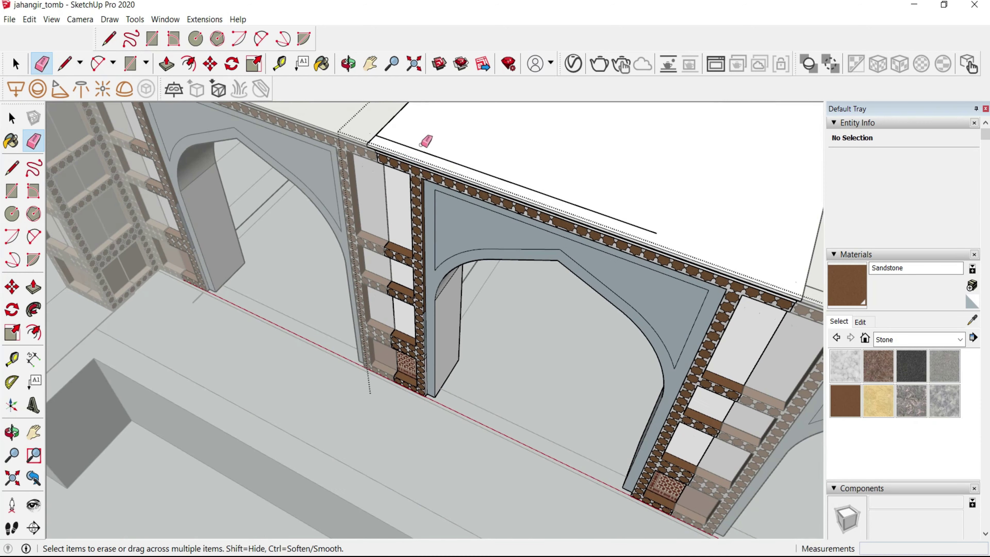
mouse_move(410, 152)
middle_down()
mouse_move(475, 161)
mouse_move(546, 191)
middle_up()
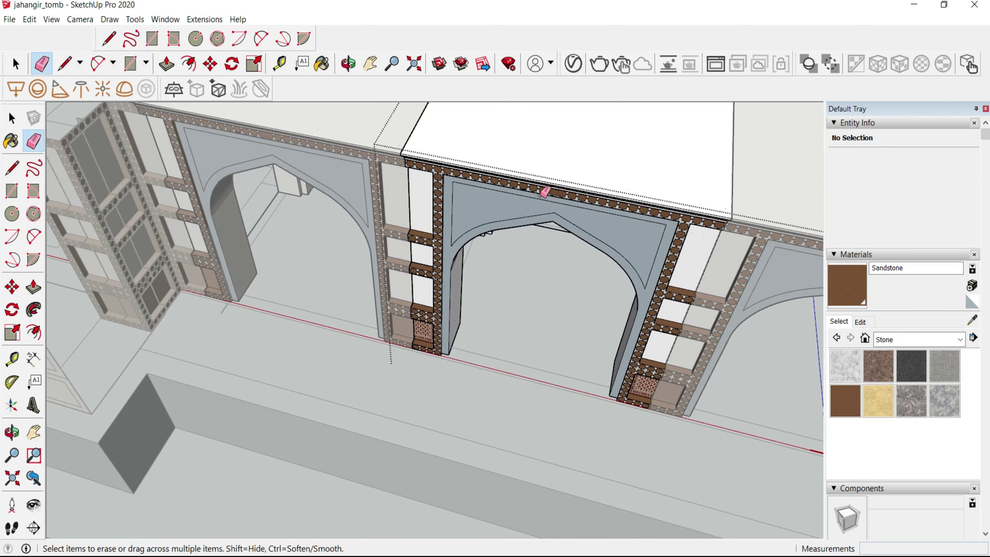
scroll(708, 228, up, 3)
key(p)
scroll(736, 205, up, 3)
mouse_move(429, 234)
middle_down()
mouse_move(307, 253)
mouse_move(358, 176)
mouse_move(475, 255)
middle_up()
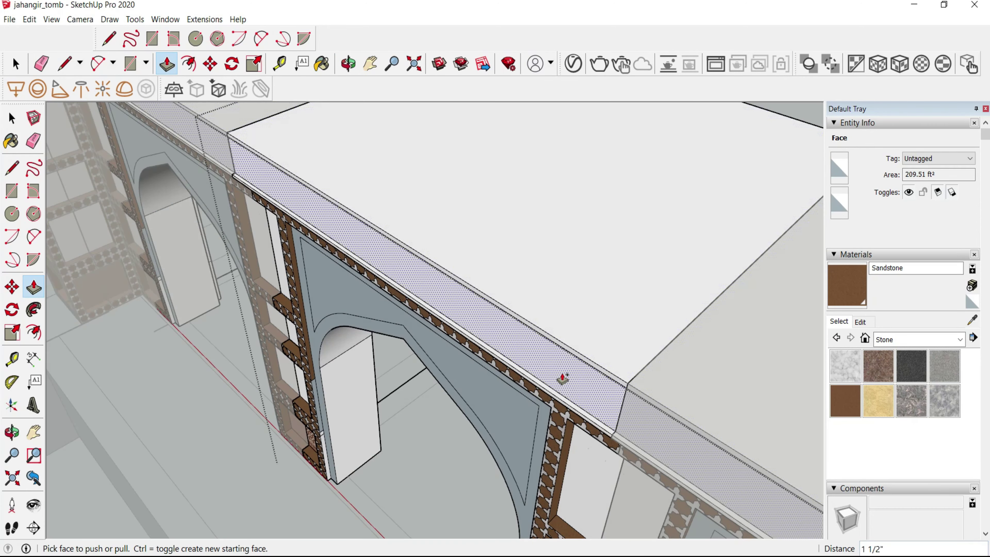
middle_drag(560, 375, 562, 348)
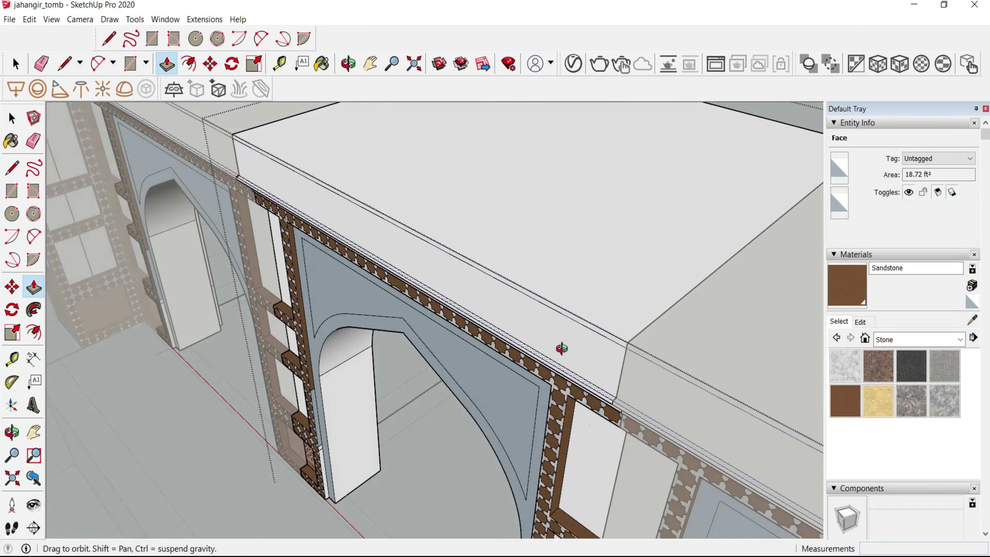
- Paint the two cornice bands and the large cornice face brown Sandstone
key(b)
middle_drag(685, 312, 762, 254)
scroll(518, 347, up, 3)
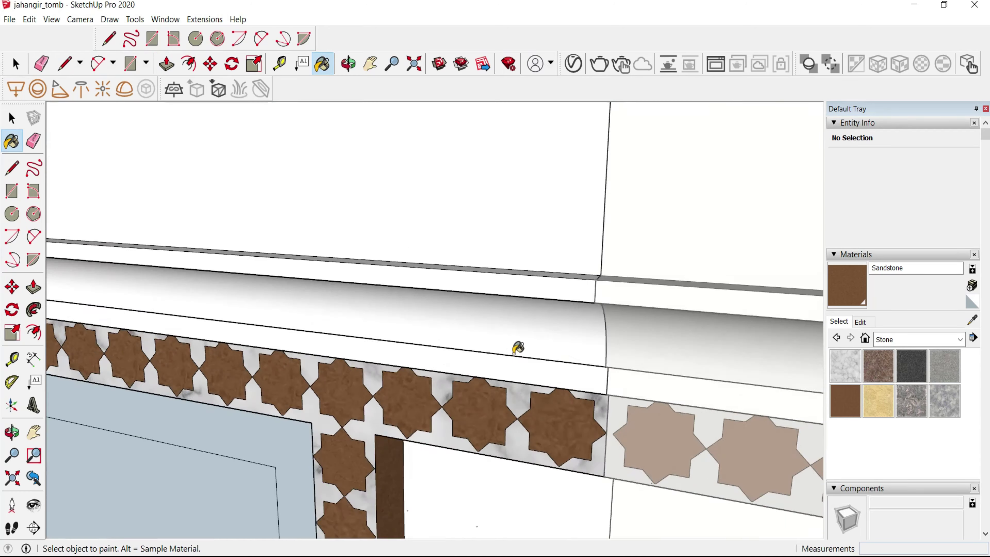
mouse_move(519, 347)
middle_down()
mouse_move(597, 393)
mouse_move(610, 372)
middle_up()
click(603, 367)
click(590, 344)
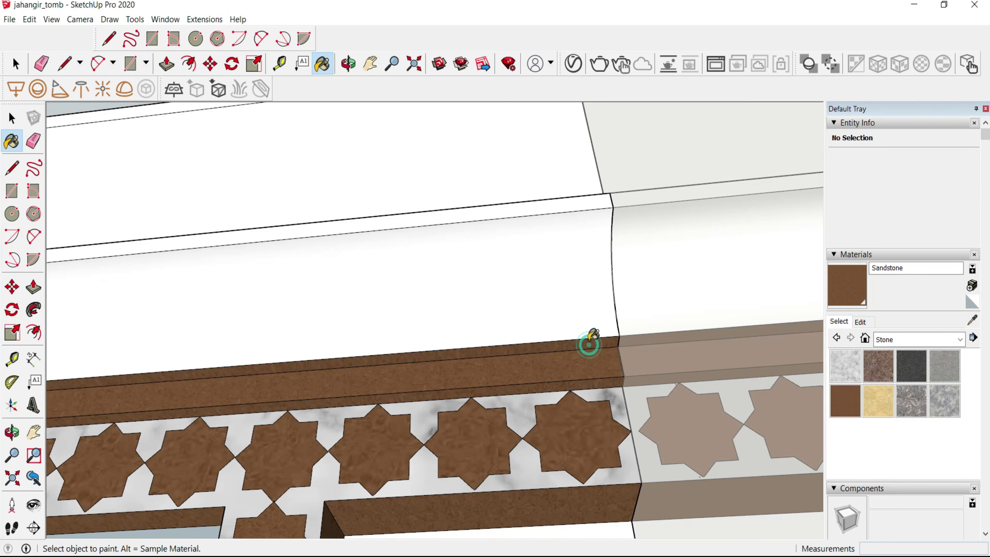
click(590, 204)
mouse_move(589, 203)
middle_down()
mouse_move(628, 515)
mouse_move(568, 209)
mouse_move(551, 239)
mouse_move(553, 201)
mouse_move(571, 179)
middle_up()
- Raise the top strip 1 1/2" with Push/Pull, paint it Sandstone, and begin a new material
key(p)
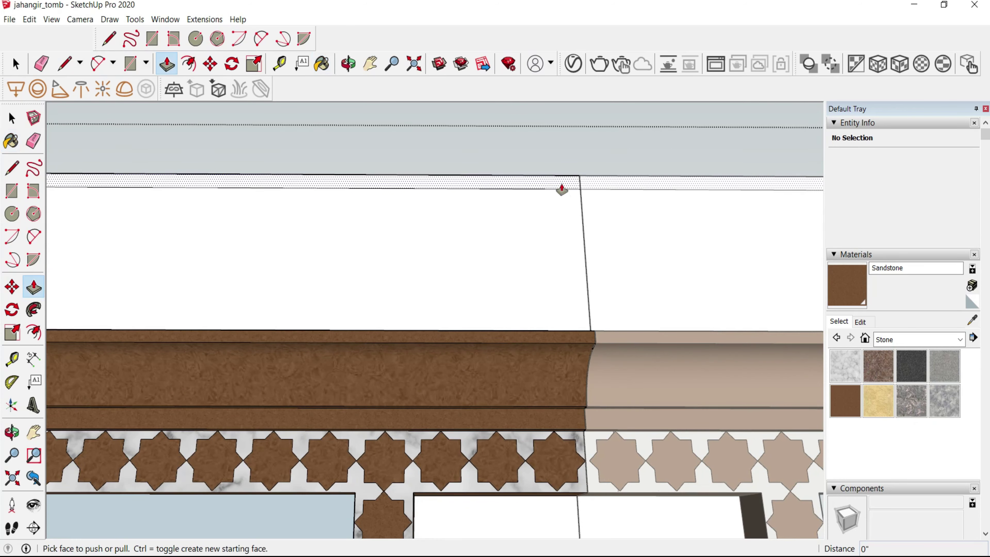
drag(562, 190, 594, 333)
key(b)
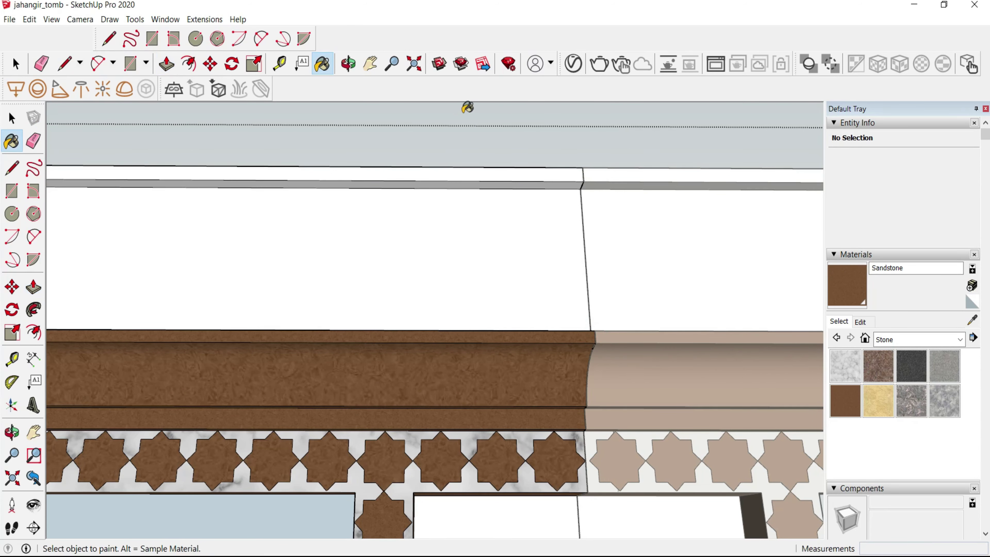
click(540, 172)
click(972, 286)
- Create Material6 from texture image 21 and paint the band above the cornice with it
click(559, 329)
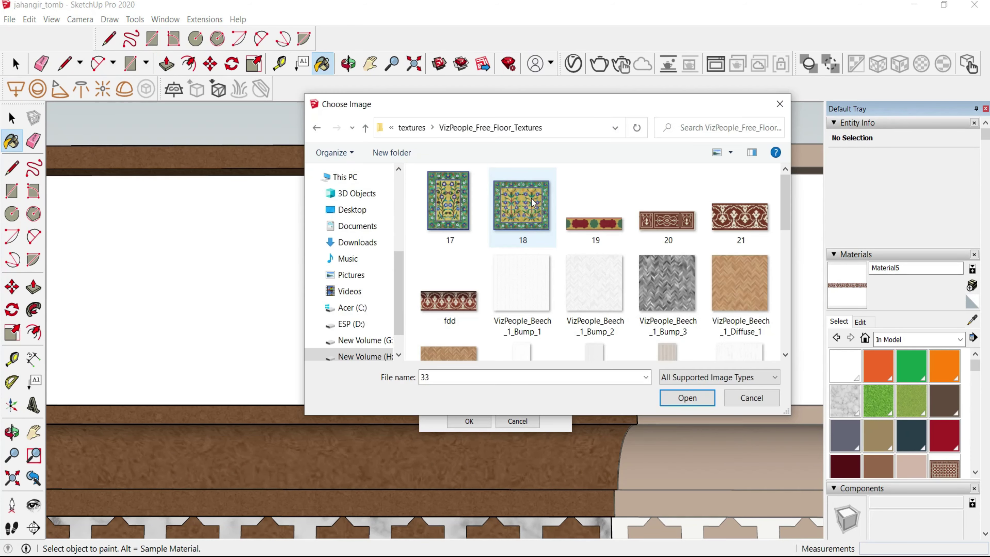
double_click(694, 244)
click(469, 421)
click(505, 337)
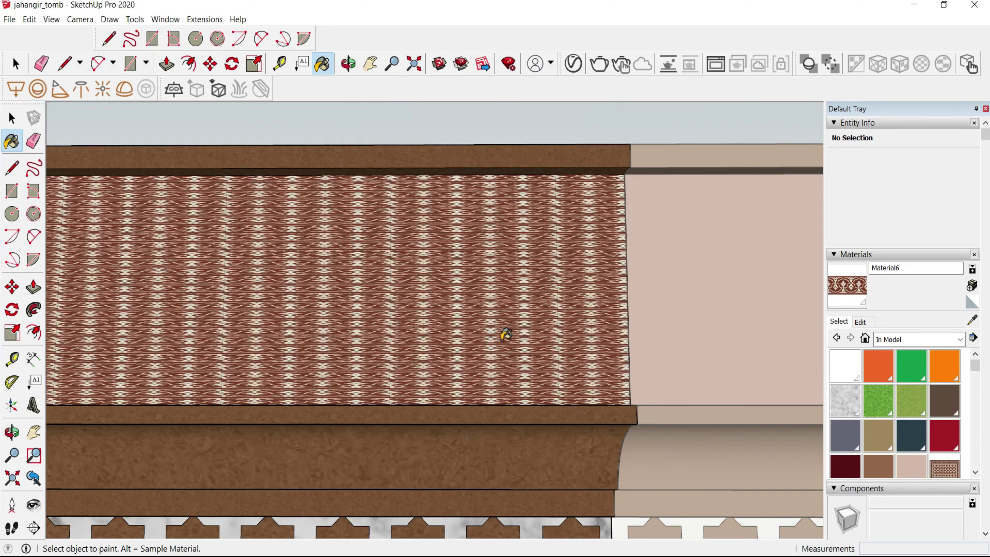
- Enlarge the Material6 texture on the band and slide it left and down
right_click(518, 282)
click(663, 433)
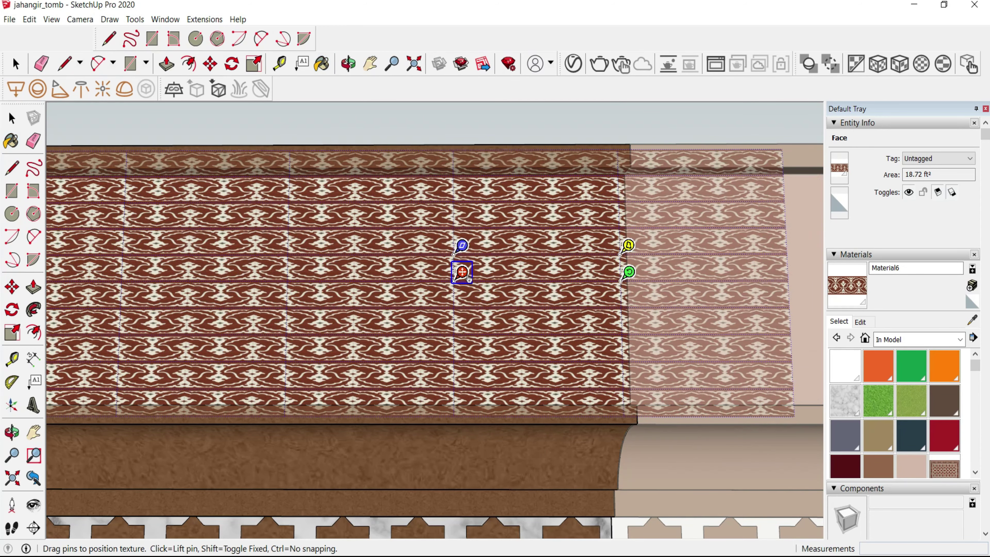
mouse_move(628, 272)
mouse_down()
mouse_move(715, 286)
mouse_move(716, 272)
mouse_up()
drag(407, 330, 133, 412)
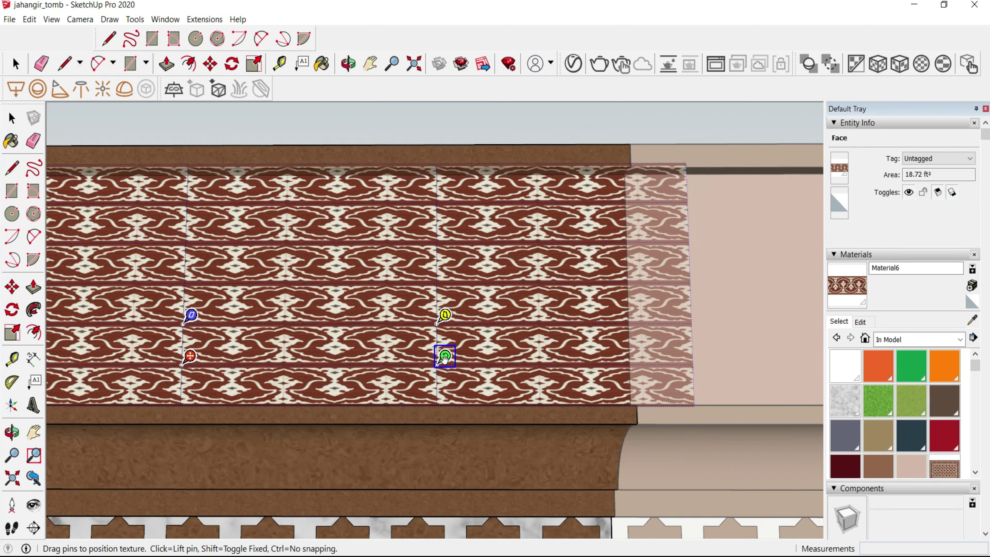
drag(442, 354, 710, 348)
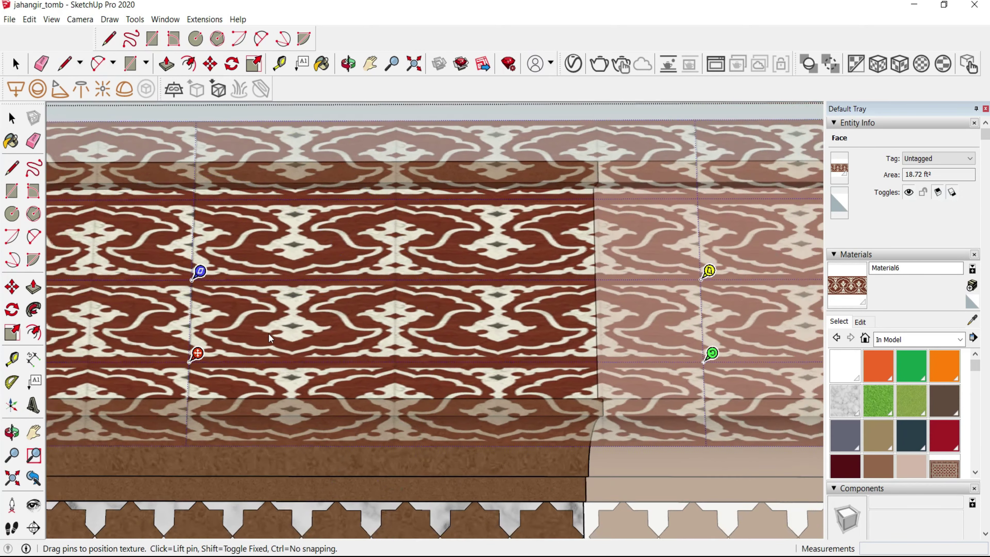
scroll(524, 338, down, 2)
- Rescale and nudge the Material6 texture until it fits the band, then finish positioning
drag(524, 339, 709, 341)
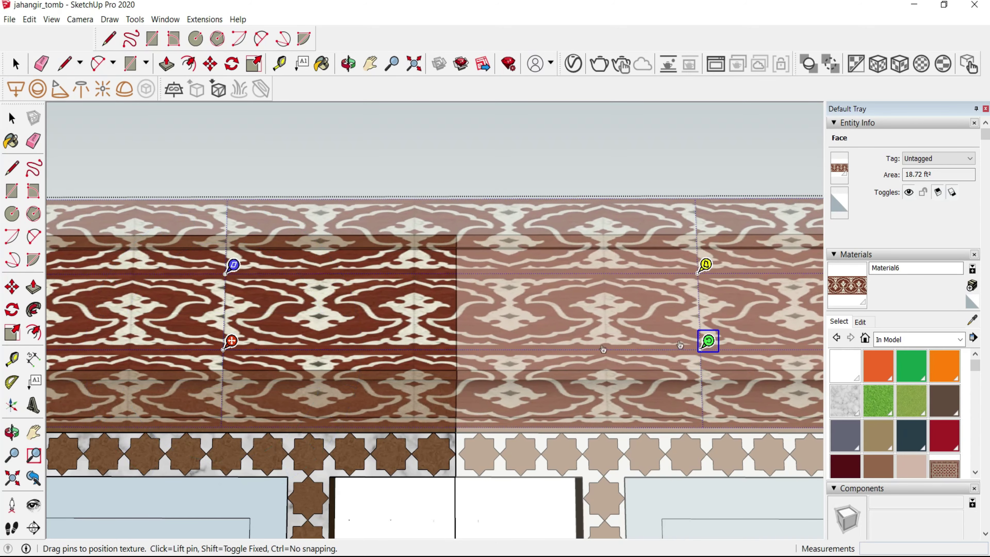
drag(311, 339, 238, 348)
drag(572, 353, 795, 353)
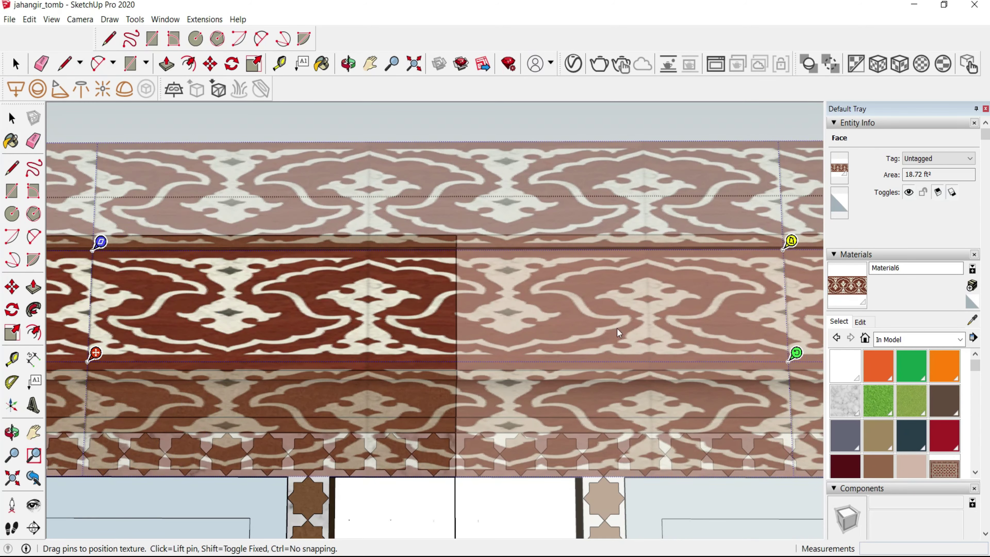
drag(596, 299, 689, 302)
drag(684, 302, 684, 302)
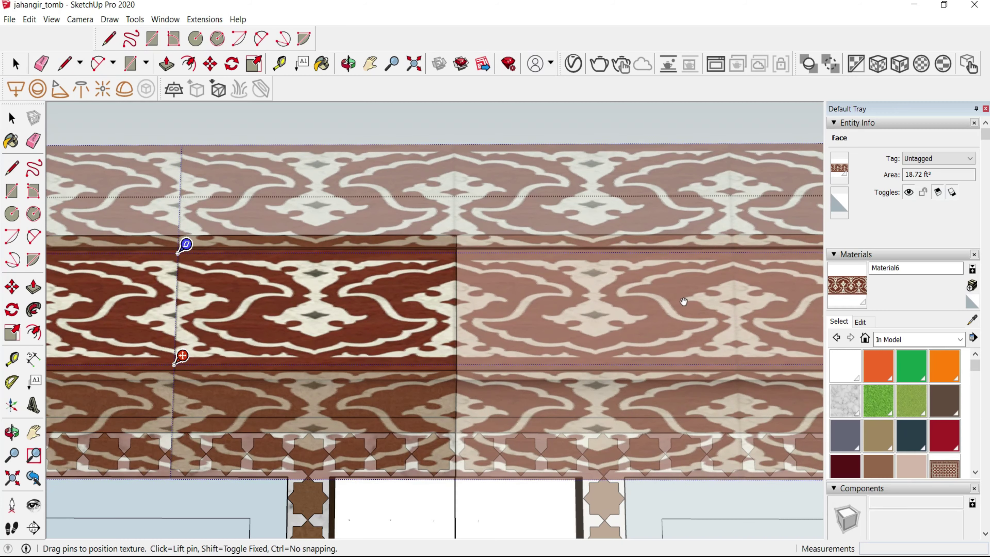
scroll(603, 152, down, 3)
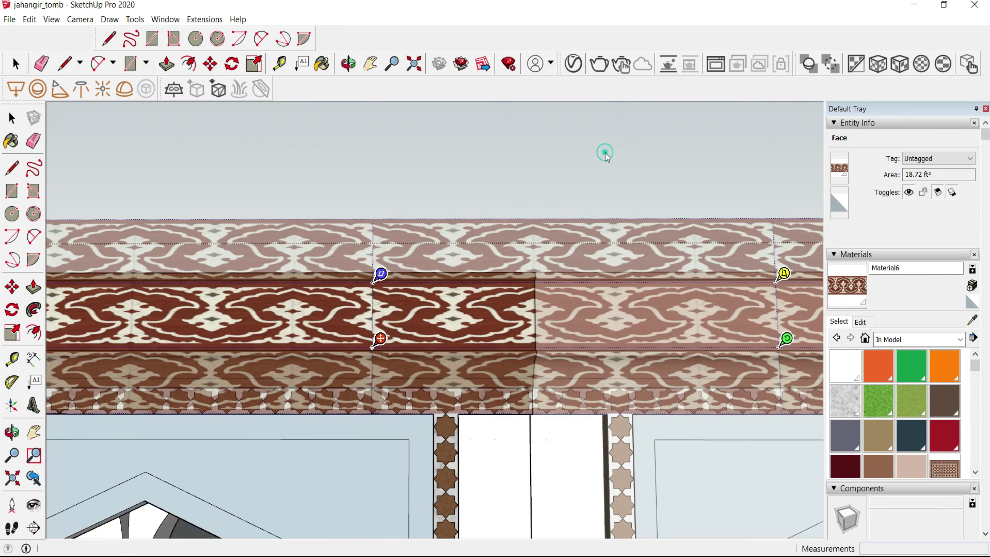
click(604, 156)
scroll(225, 235, up, 3)
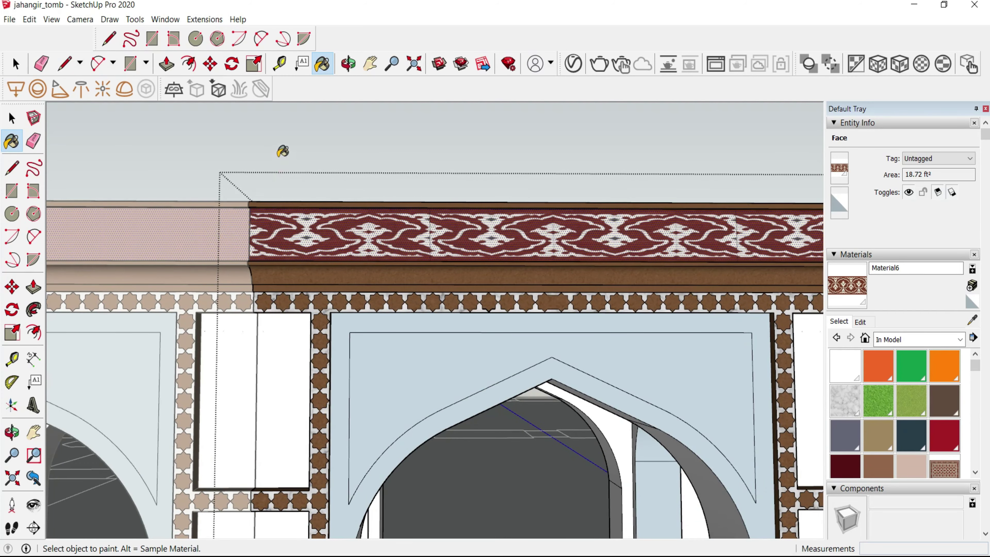
- Slide the frieze texture right and stretch it to fit the band
key(space)
middle_drag(276, 160, 428, 273)
scroll(451, 286, up, 3)
scroll(451, 286, up, 2)
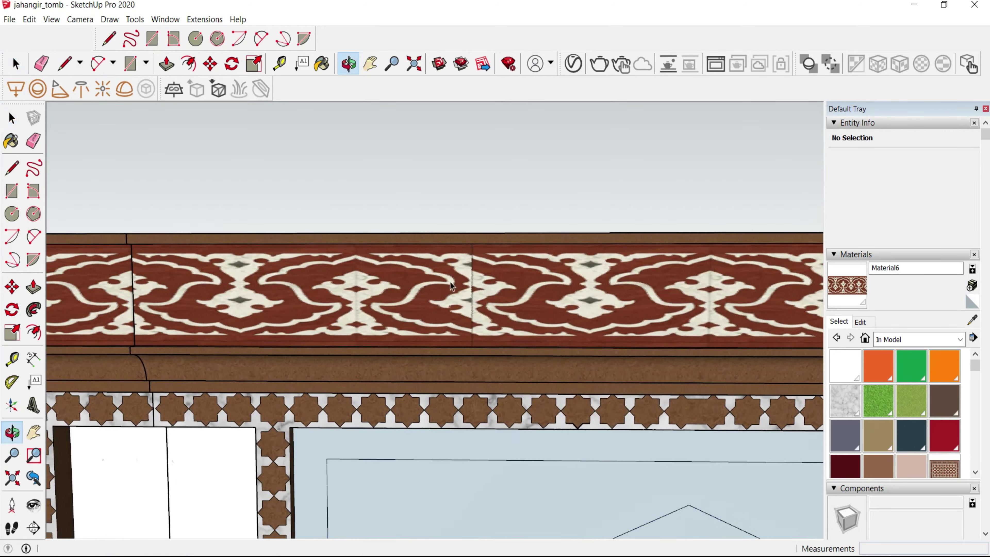
key(space)
right_click(468, 273)
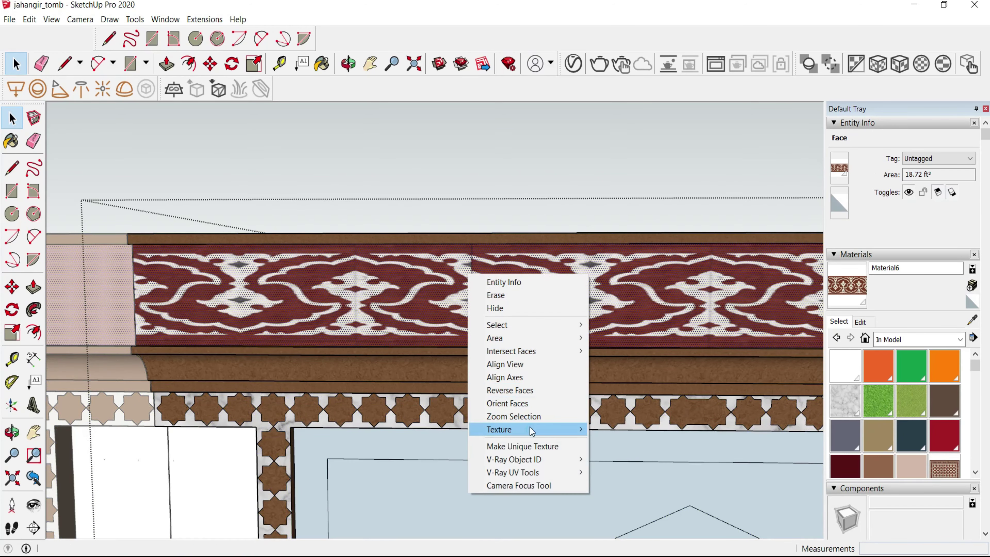
click(618, 430)
scroll(378, 292, down, 3)
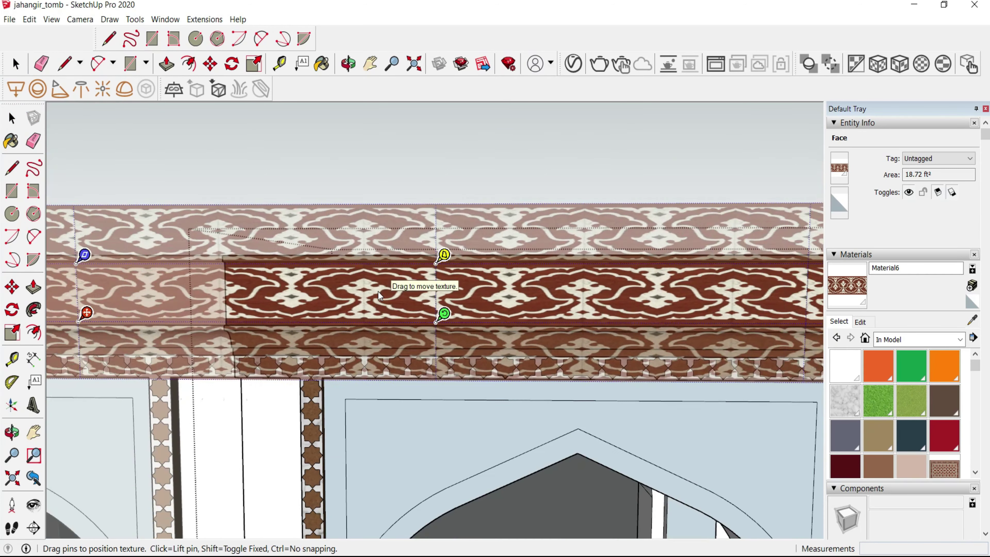
drag(415, 290, 550, 290)
scroll(148, 256, down, 1)
scroll(148, 256, down, 1)
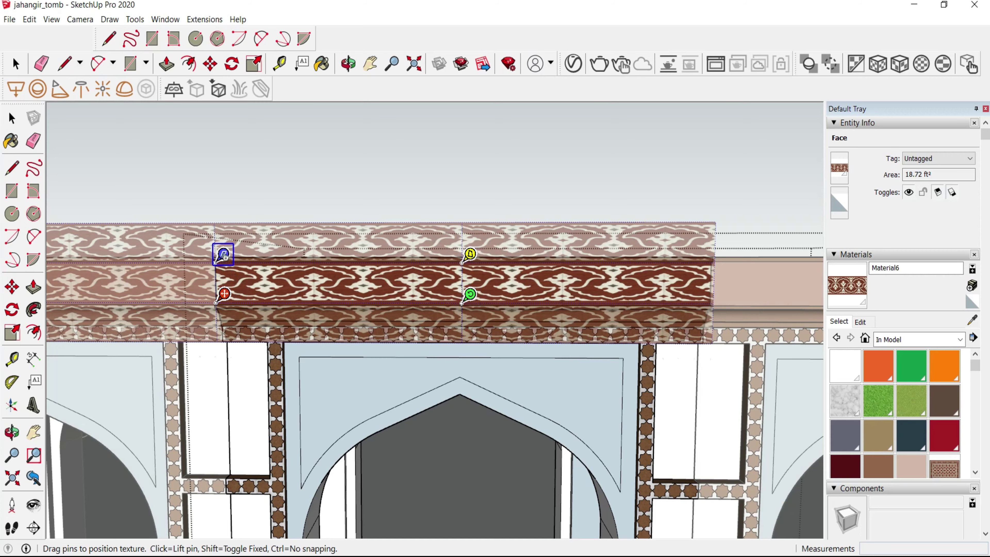
mouse_move(224, 256)
mouse_down()
mouse_move(243, 255)
mouse_move(233, 256)
mouse_up()
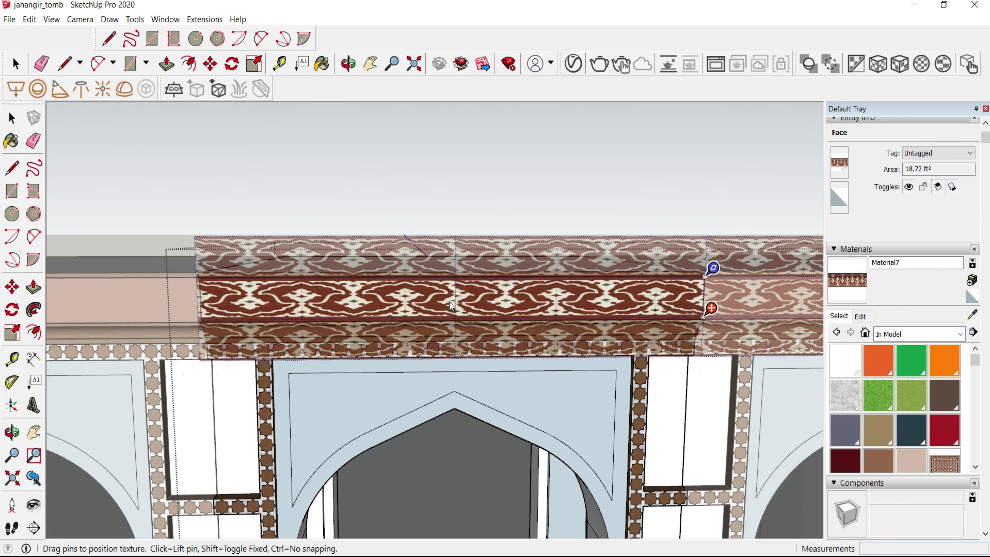
scroll(451, 307, up, 1)
- Draw a vertical line splitting the frieze face into two parts
middle_drag(455, 301, 458, 351)
scroll(457, 322, up, 3)
key(l)
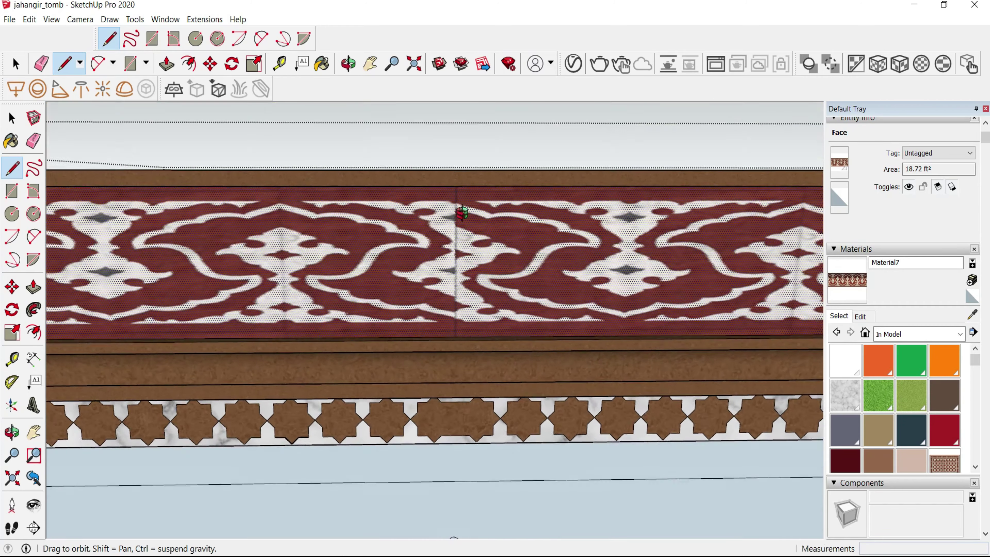
scroll(456, 351, up, 1)
click(453, 387)
click(459, 185)
key(space)
scroll(395, 268, down, 3)
scroll(339, 270, down, 2)
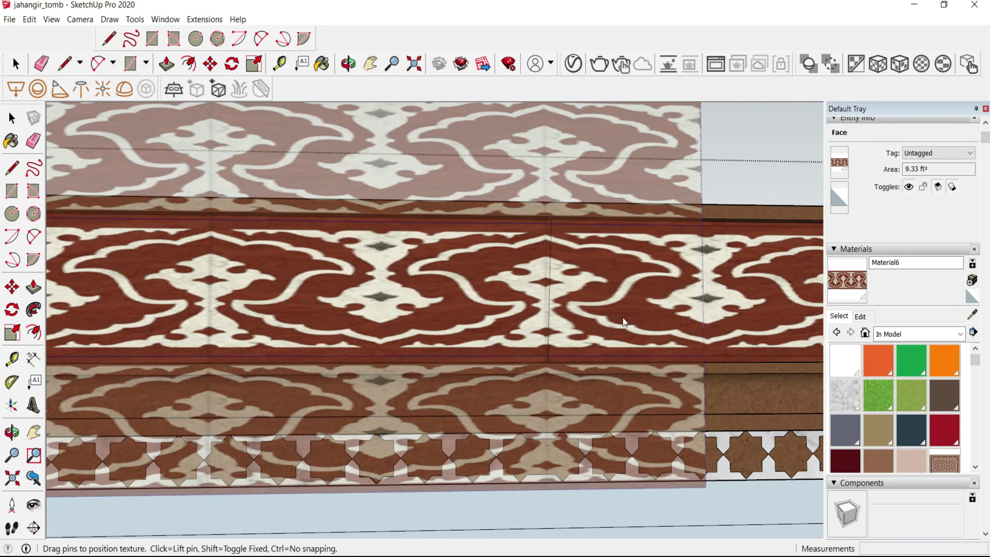
scroll(620, 326, down, 3)
scroll(643, 257, down, 2)
- Orbit over the arcade to check the frieze pattern runs continuously
key(b)
scroll(671, 186, down, 1)
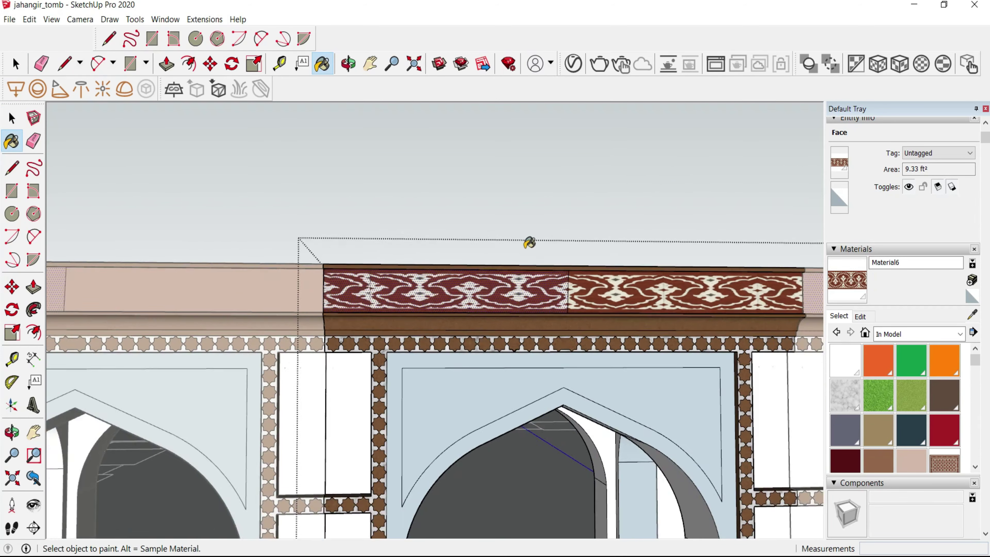
key(space)
middle_drag(530, 243, 341, 278)
scroll(328, 283, down, 2)
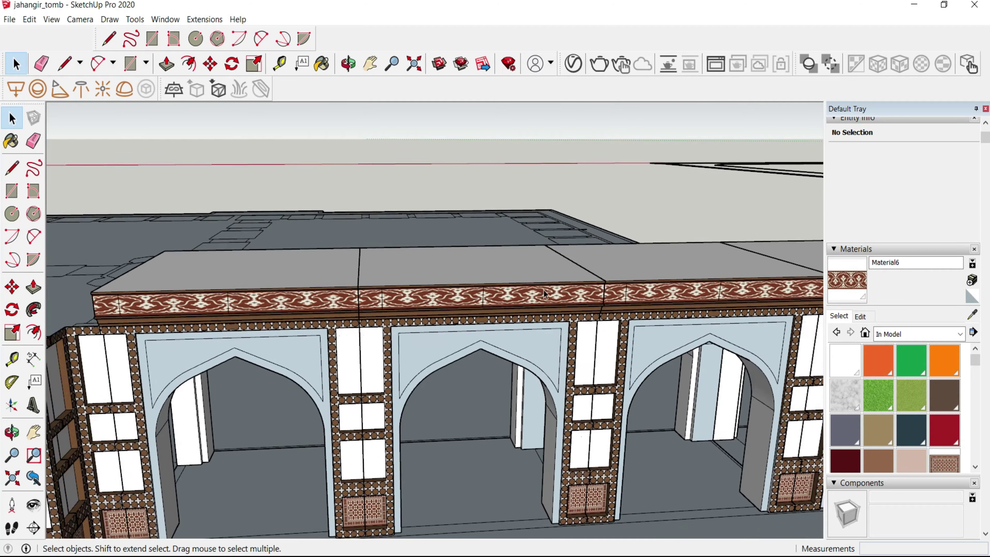
mouse_move(545, 293)
middle_down()
mouse_move(554, 312)
mouse_move(679, 335)
middle_up()
- Paint the upper pier panel with Material11, created from 41.png at 6' width
scroll(555, 316, up, 4)
key(ctrl+a)
click(485, 319)
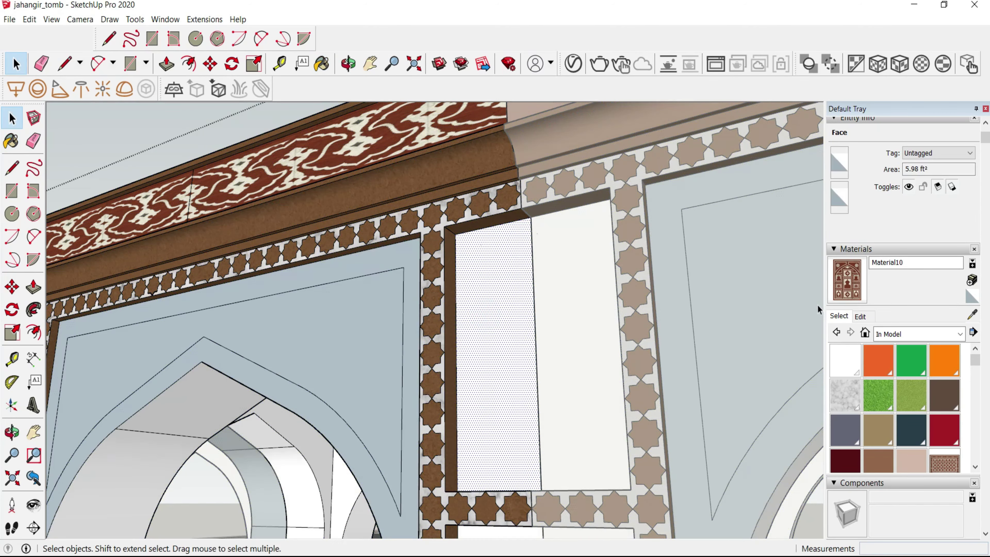
click(502, 311)
scroll(502, 311, up, 2)
right_click(532, 315)
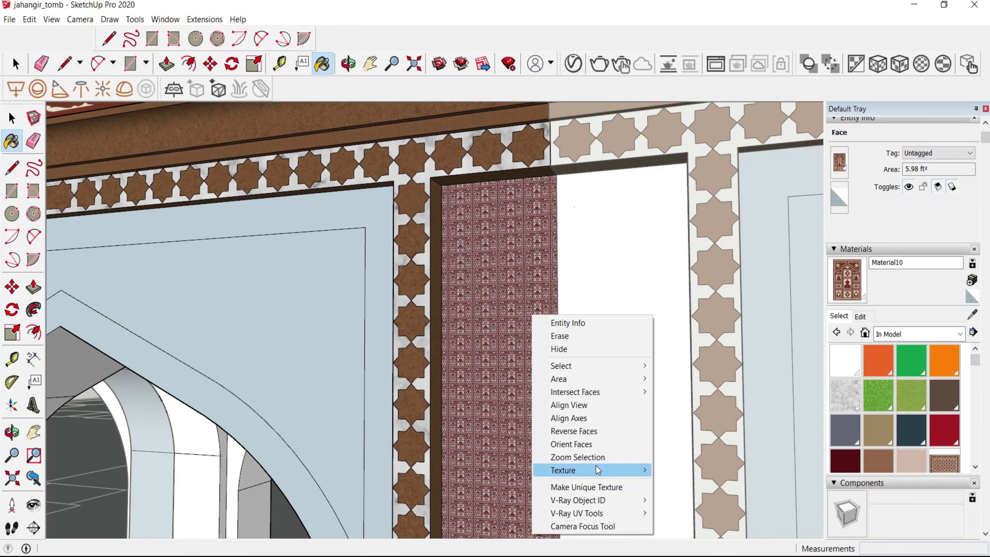
click(972, 280)
text(6')
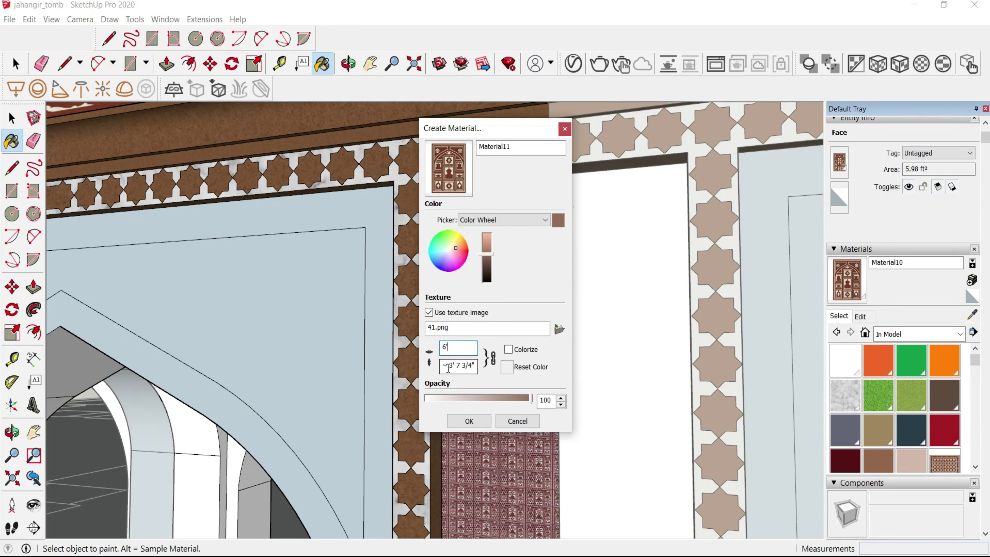
click(469, 421)
click(514, 310)
scroll(514, 310, up, 3)
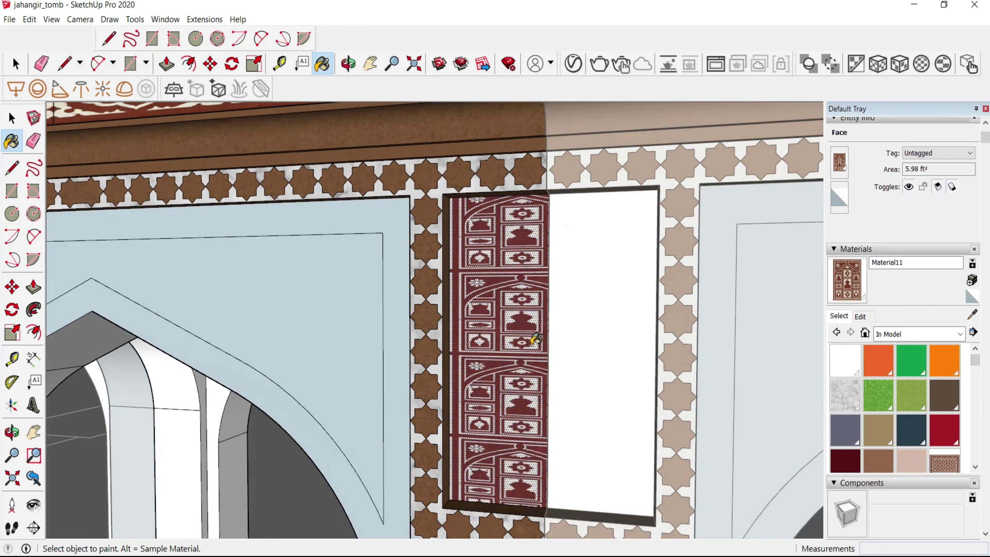
- Rotate, scale and shift the Material11 texture sideways on the panel
right_click(531, 329)
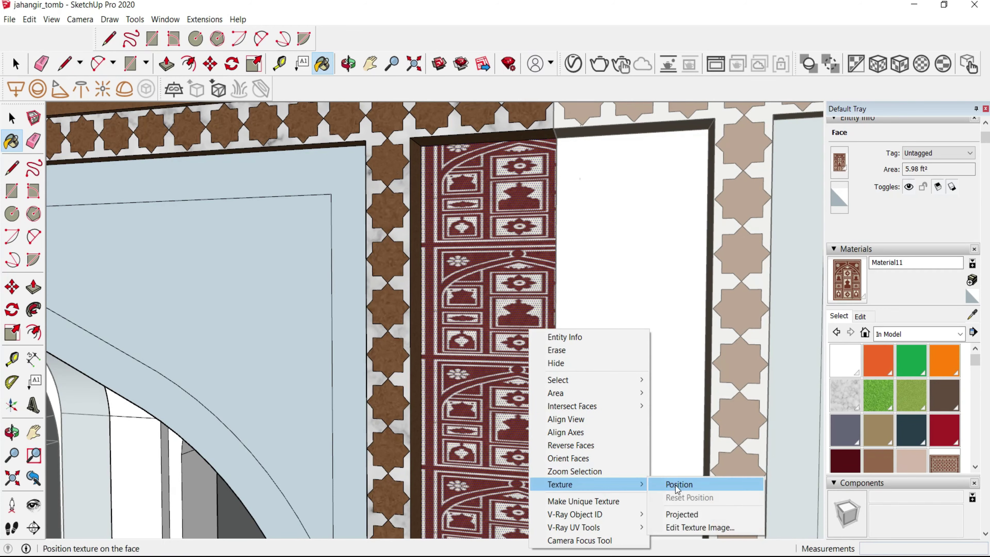
click(678, 485)
middle_drag(527, 293, 584, 435)
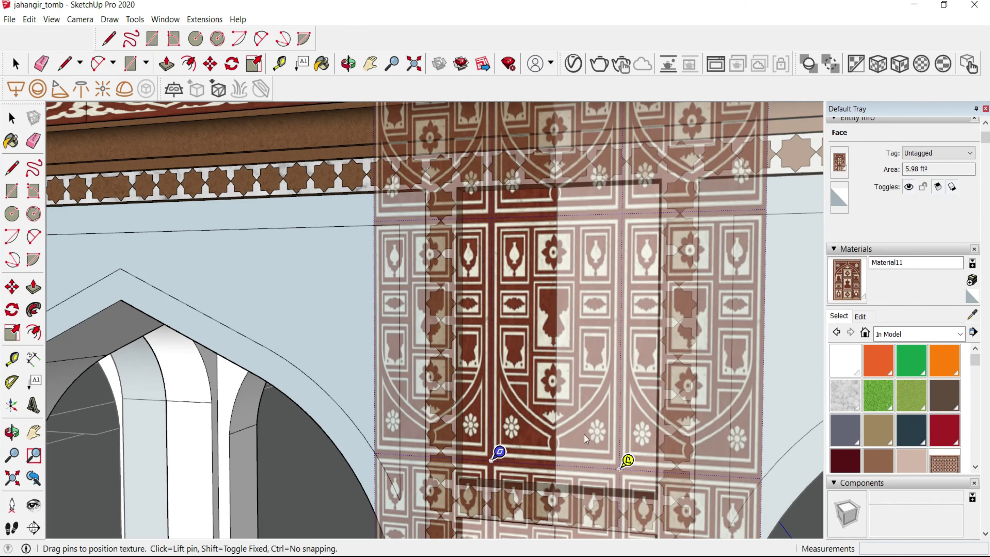
scroll(583, 325, down, 5)
drag(627, 441, 507, 423)
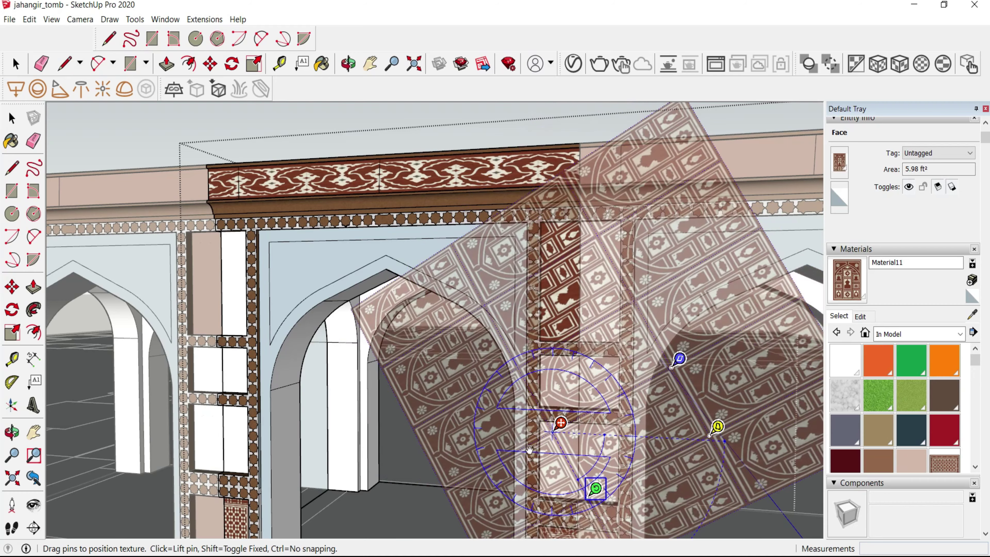
scroll(561, 293, up, 4)
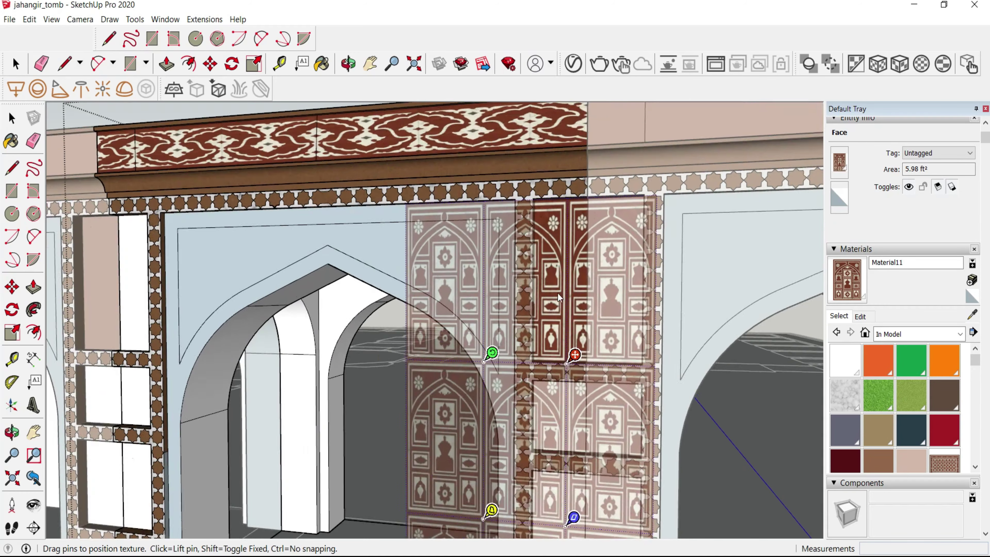
drag(551, 324, 634, 324)
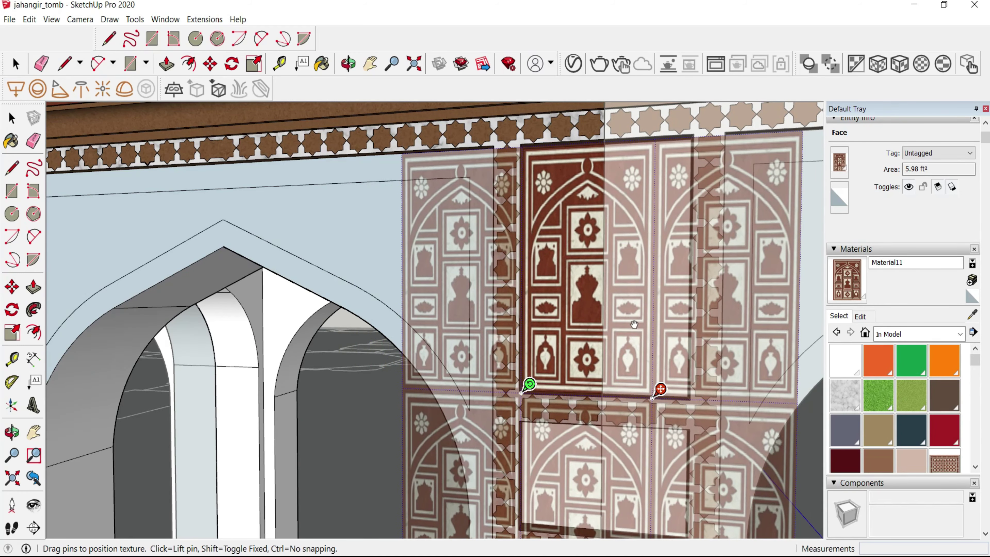
- Slide the inlay texture into line and rescale it to the panel width
scroll(623, 312, down, 3)
scroll(613, 303, up, 1)
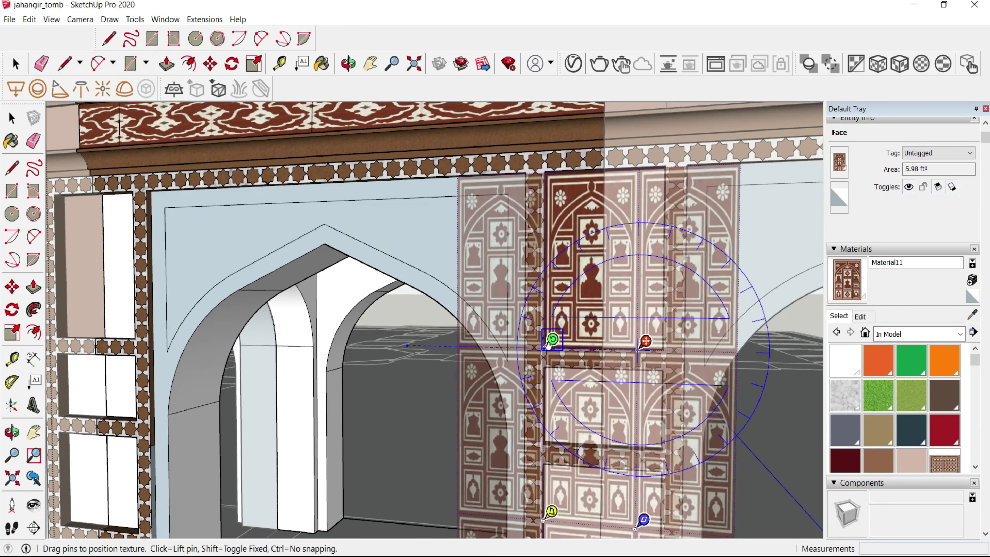
scroll(584, 314, up, 1)
scroll(578, 318, up, 2)
drag(596, 314, 607, 310)
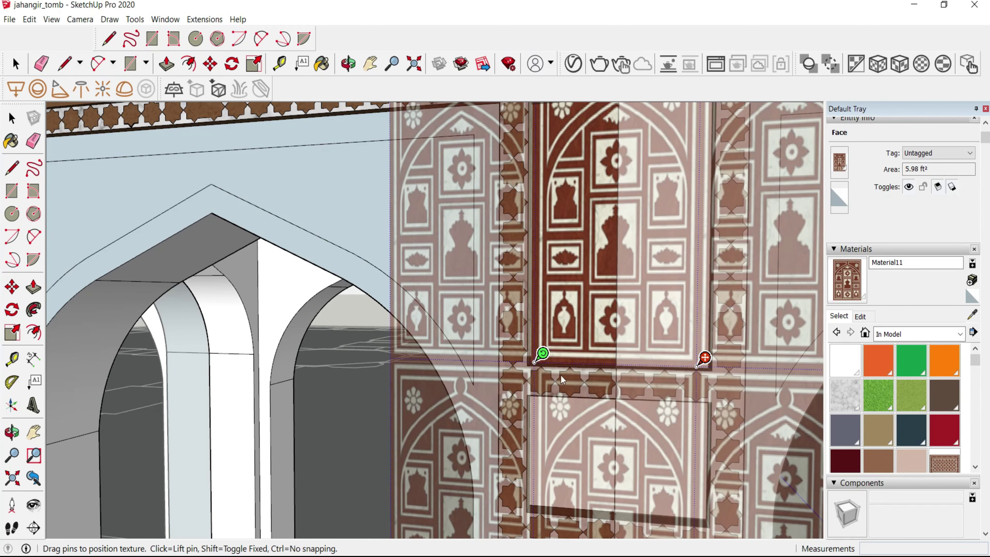
drag(538, 361, 528, 362)
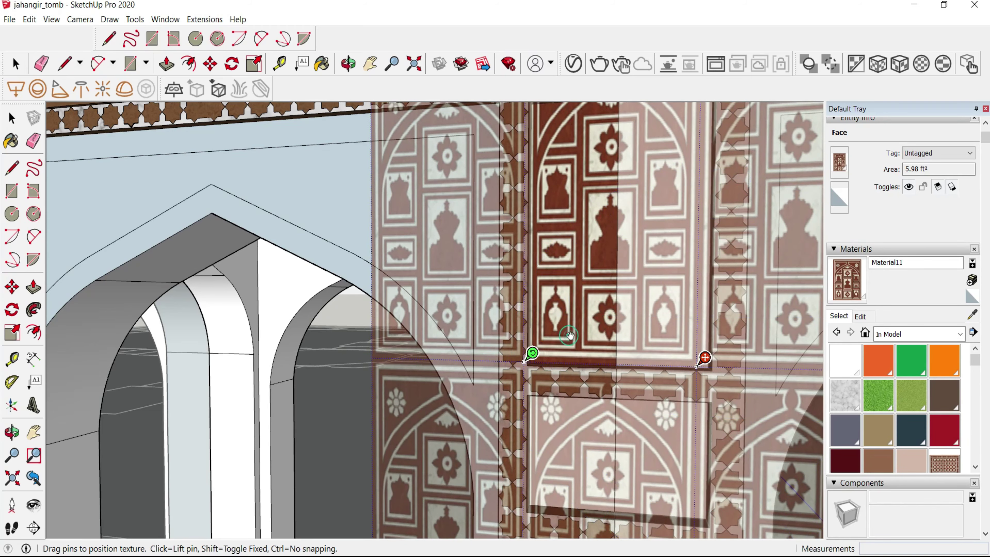
scroll(579, 343, down, 3)
scroll(581, 242, up, 3)
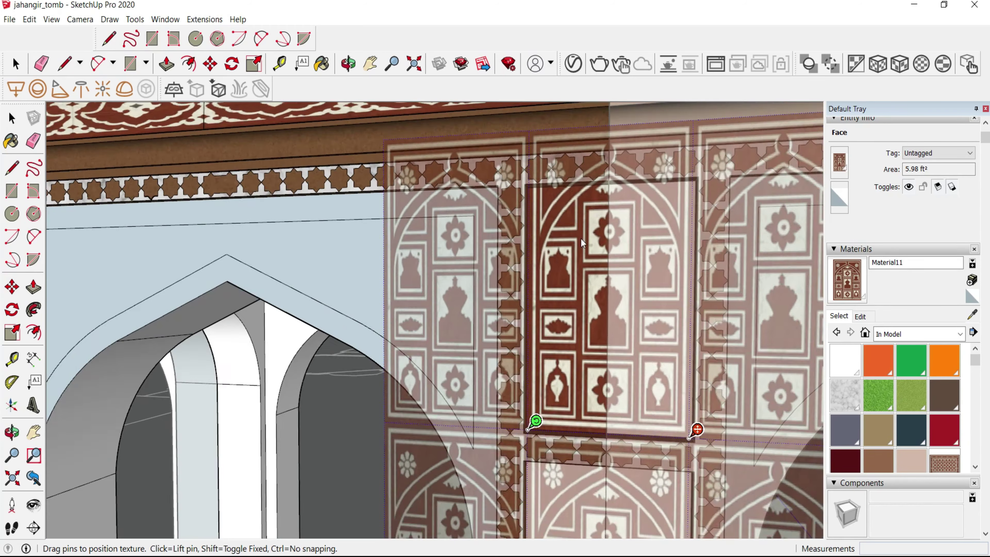
- Stretch and fine-tune the inlay texture's height to fill the panel, then finish positioning
mouse_move(591, 172)
middle_down()
mouse_move(641, 221)
mouse_move(610, 212)
middle_up()
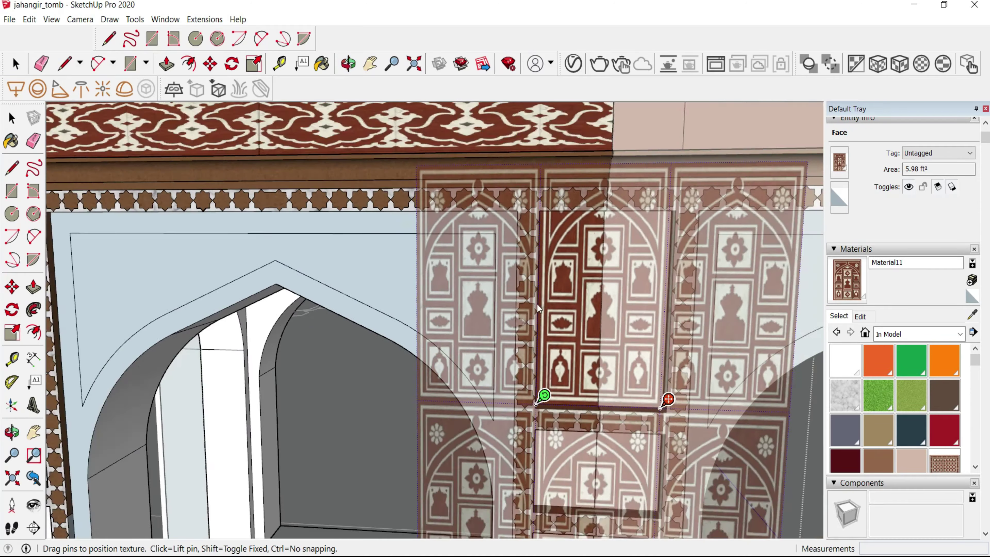
scroll(537, 305, down, 4)
scroll(553, 332, up, 1)
scroll(563, 349, up, 4)
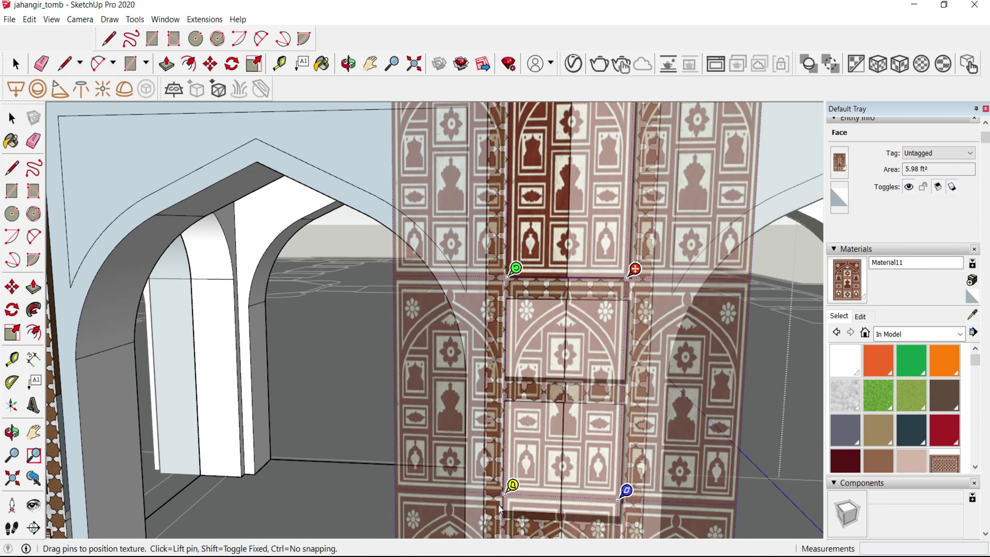
drag(506, 484, 506, 467)
drag(625, 490, 626, 462)
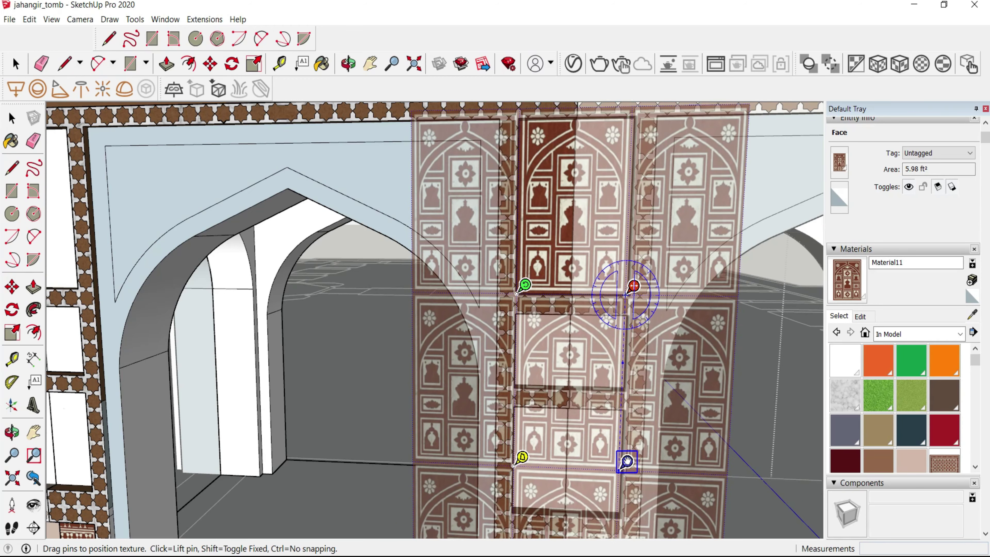
drag(627, 461, 628, 451)
click(373, 315)
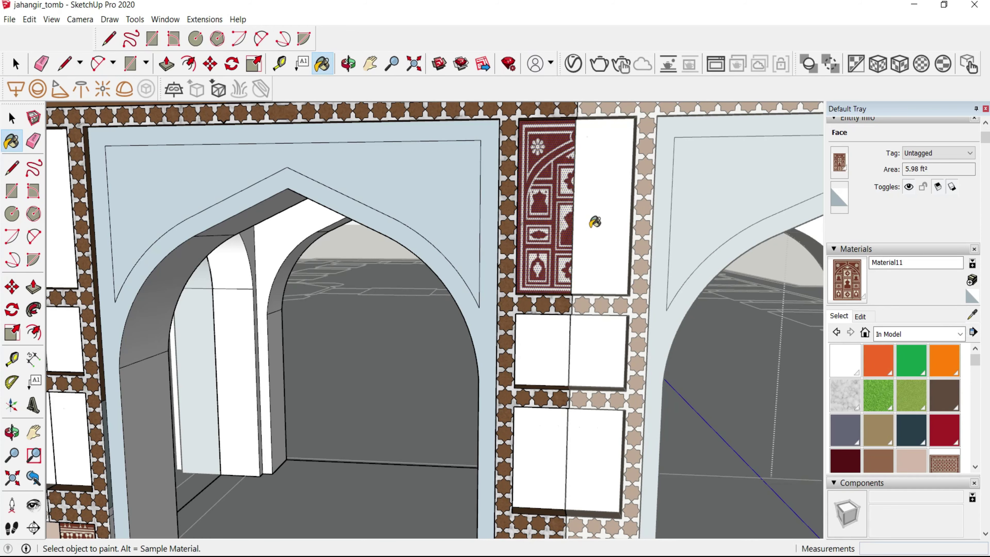
key(ctrl+a)
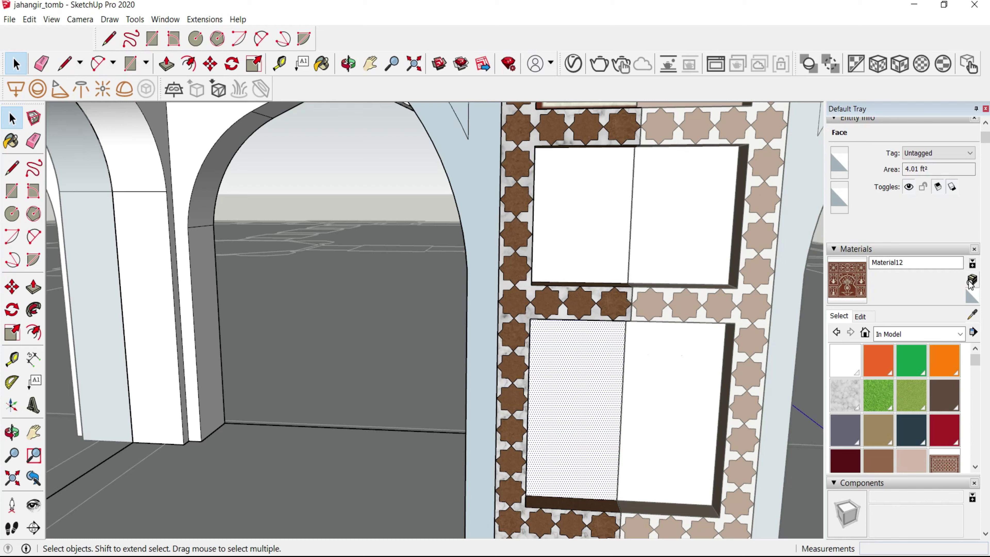
- Create Material13 from 25.png and paint the middle pier panel with it
click(971, 281)
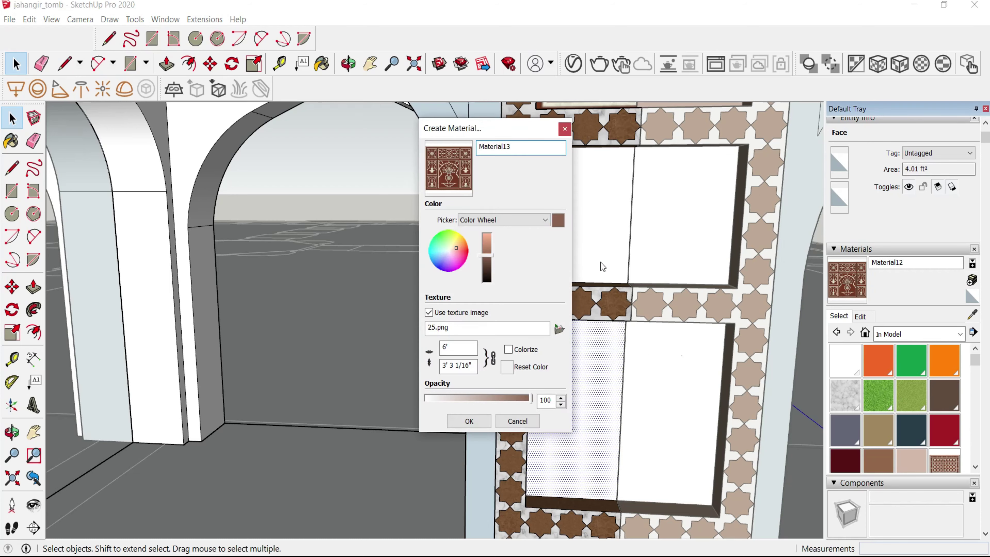
click(559, 329)
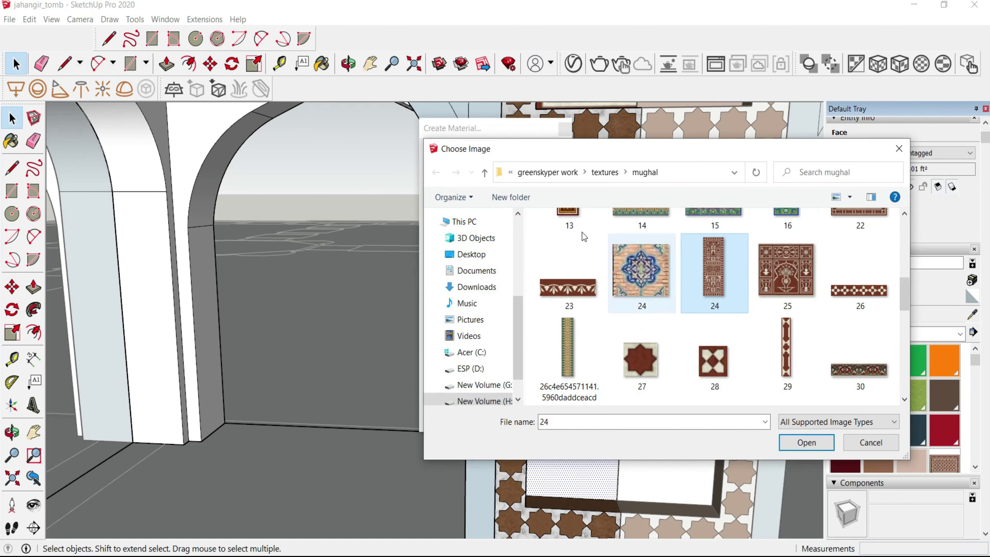
click(470, 320)
double_click(698, 262)
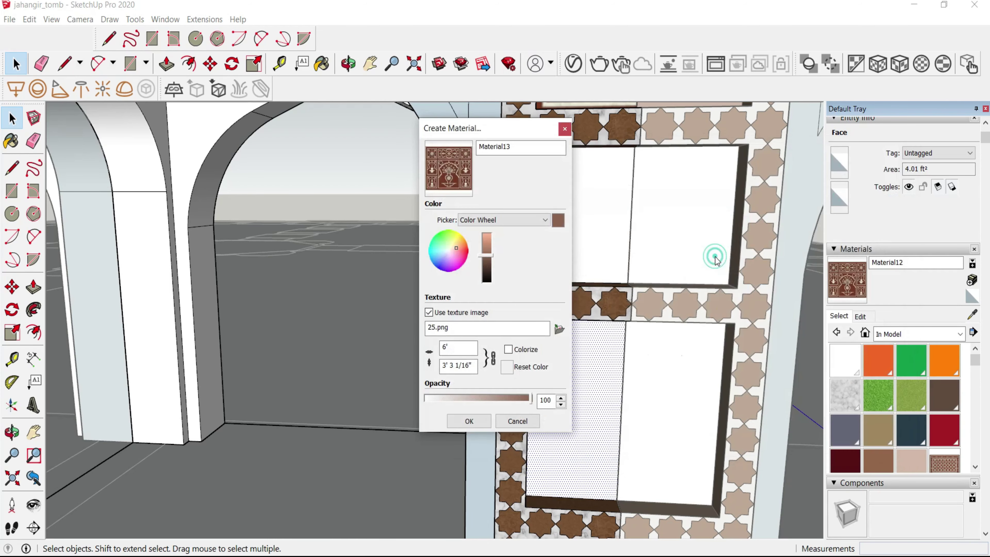
click(469, 421)
click(588, 355)
- Paint the remaining pier panels with Material13, then browse for another material image
scroll(588, 355, up, 5)
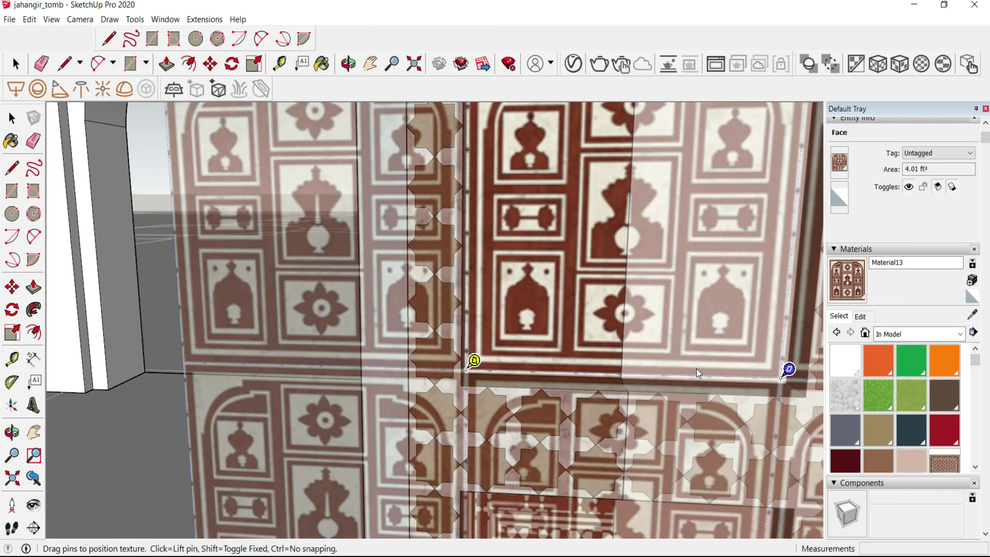
click(279, 332)
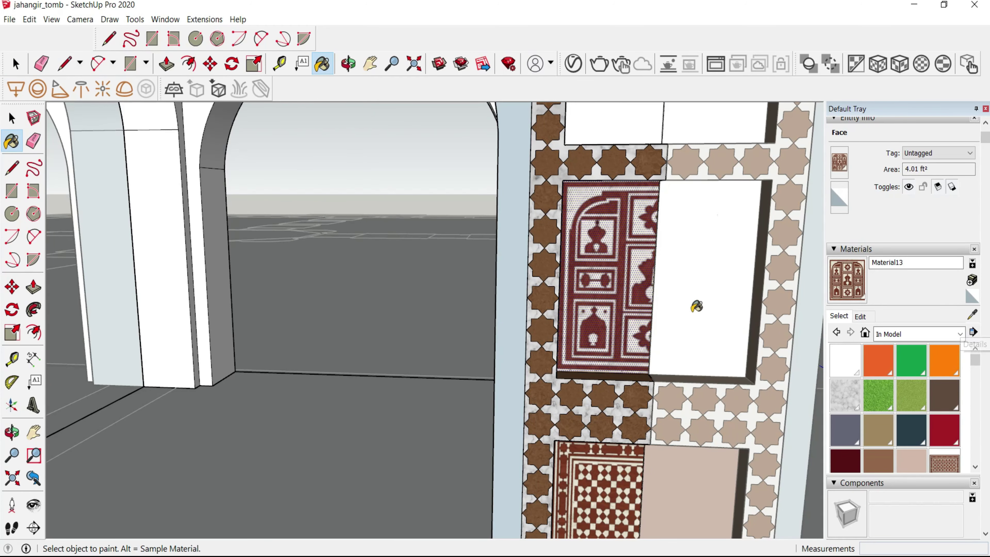
triple_click(695, 299)
key(b)
click(698, 280)
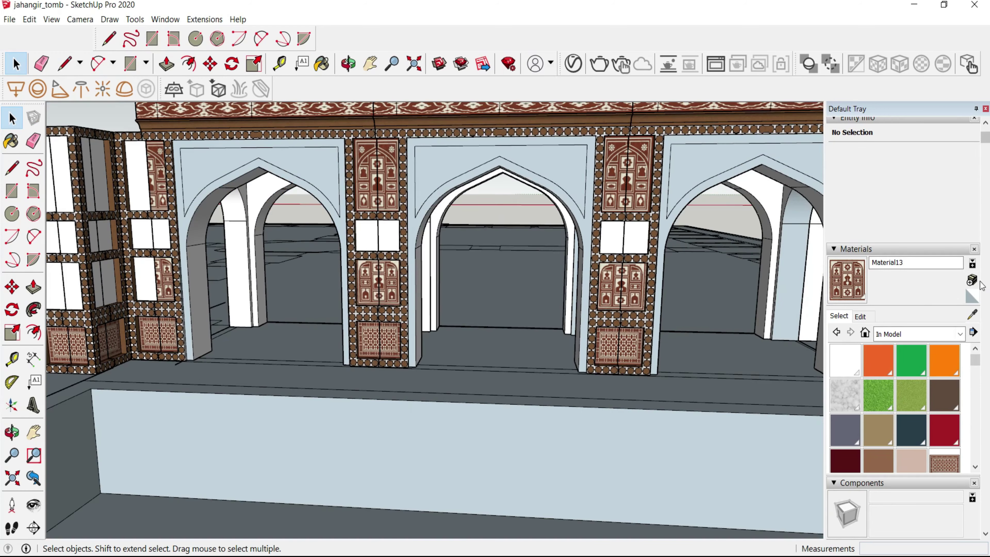
click(558, 329)
- Create Material14 from DFV8.png in the mughal folder and paint the blank pier panel
scroll(471, 281, up, 3)
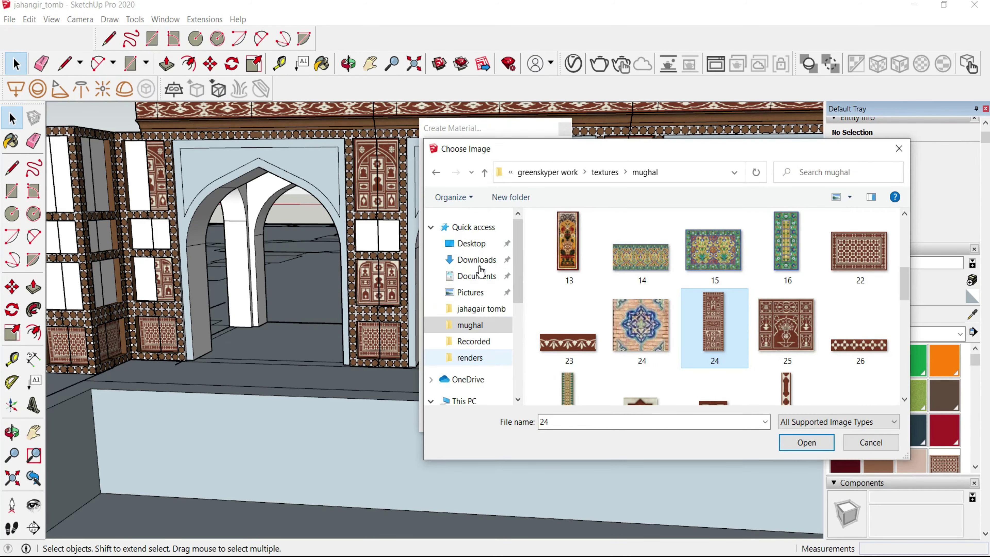
click(471, 292)
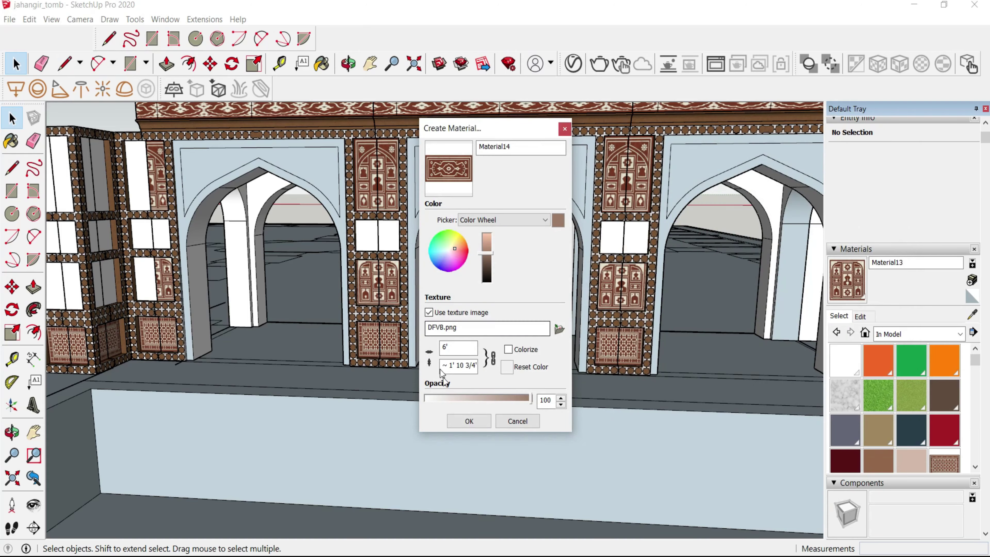
click(469, 422)
scroll(632, 229, up, 5)
click(852, 289)
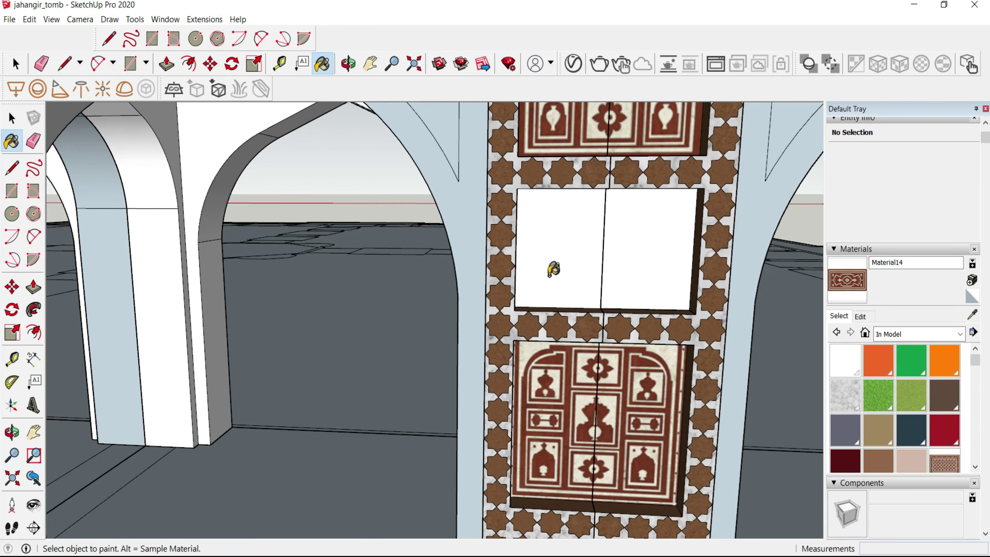
click(554, 256)
middle_drag(554, 255, 562, 260)
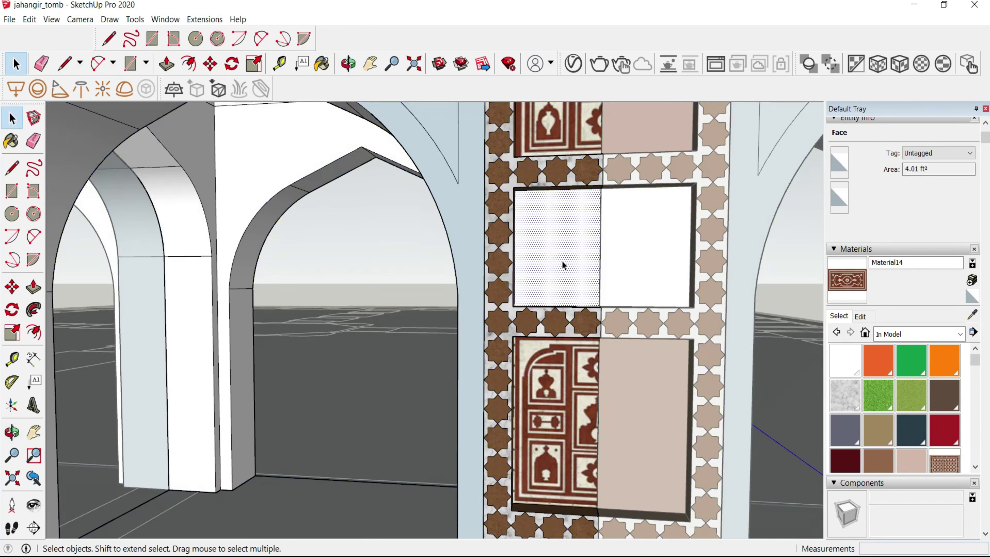
click(560, 235)
- Shift the Material14 pattern down and right, then undo and repaint the white panel
scroll(560, 235, up, 2)
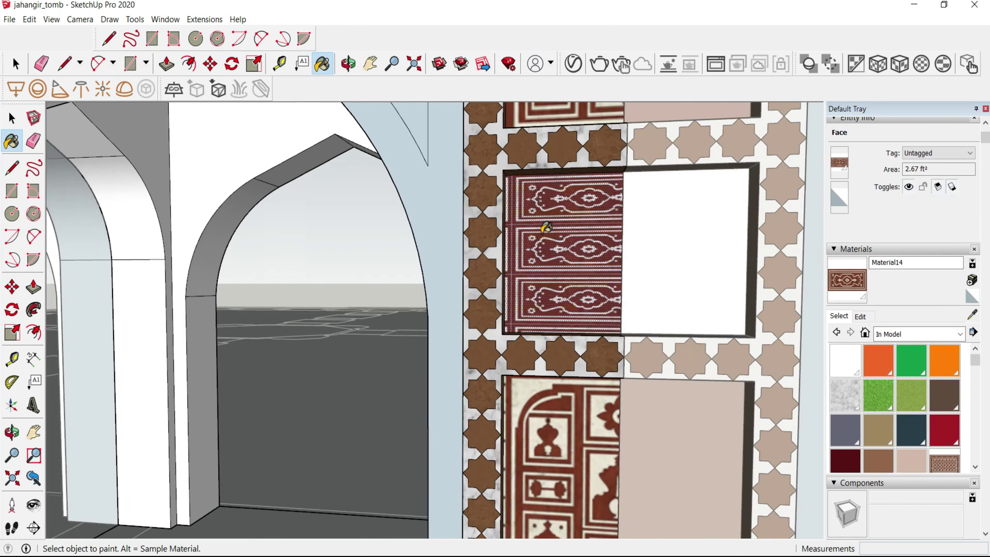
scroll(567, 245, up, 2)
right_click(568, 245)
click(717, 399)
drag(553, 212, 610, 285)
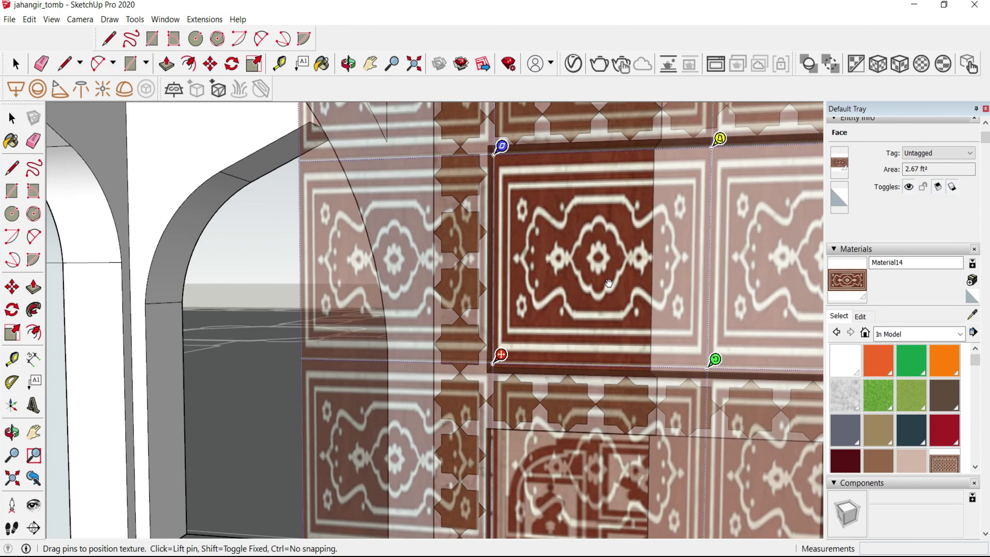
scroll(409, 244, down, 2)
scroll(409, 244, down, 2)
scroll(409, 243, down, 2)
key(Return)
scroll(433, 273, up, 3)
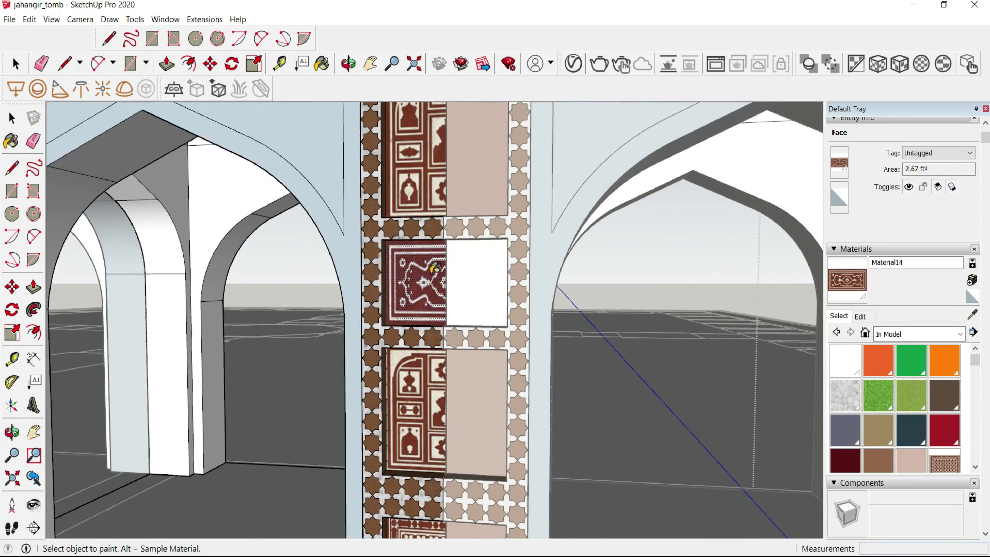
scroll(433, 273, up, 3)
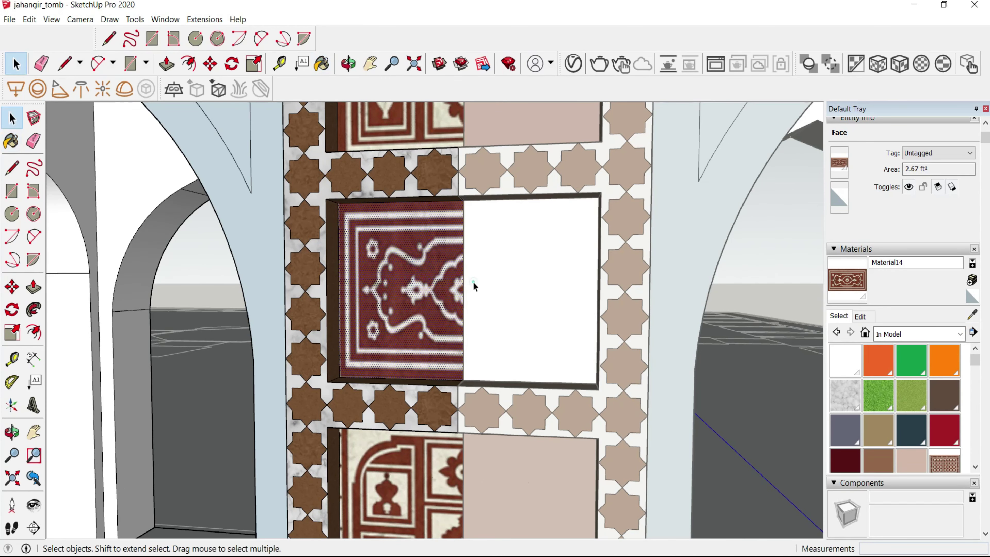
key(ctrl+z)
click(555, 267)
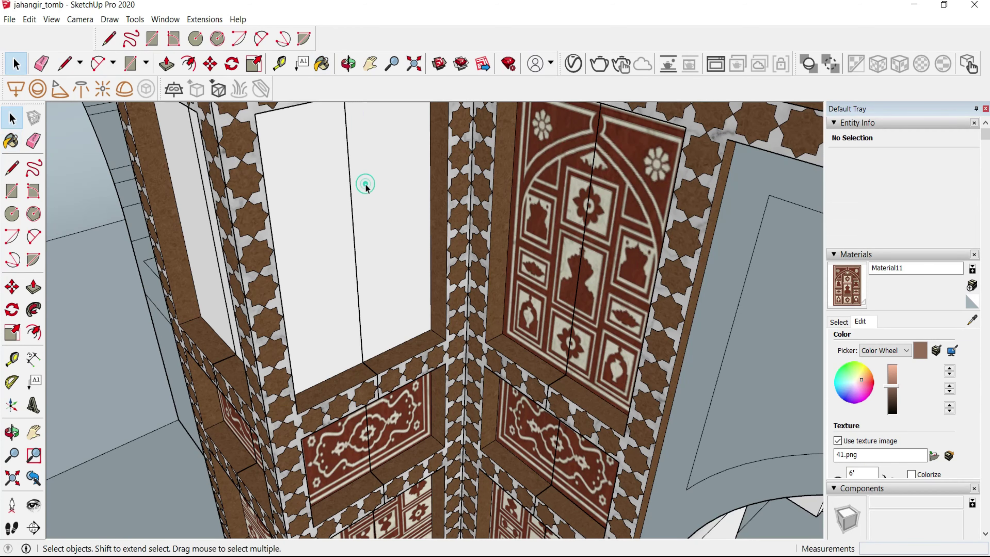
- Inside the pier group, paint the tall panel with the tile inlay texture and rotate it 90°
click(366, 188)
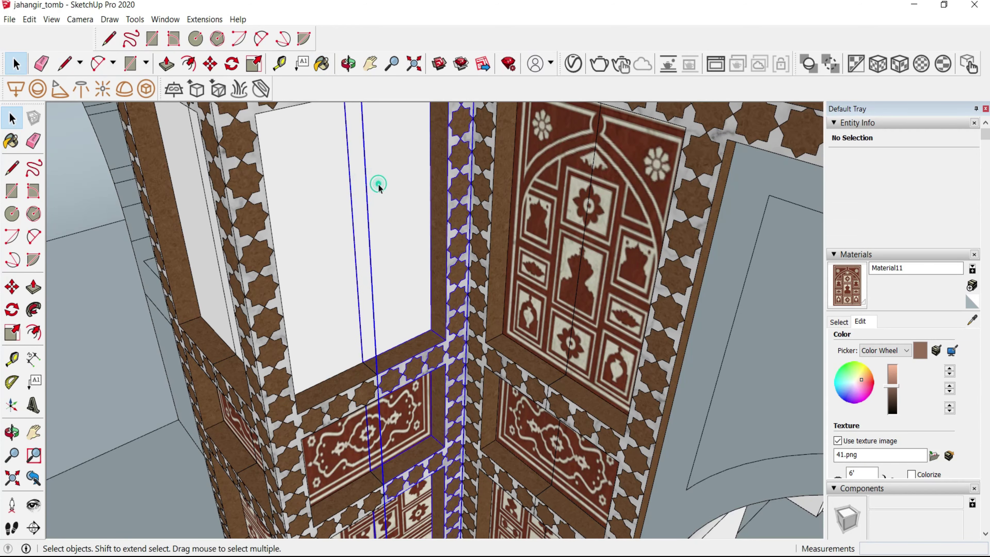
double_click(384, 195)
triple_click(398, 202)
click(373, 233)
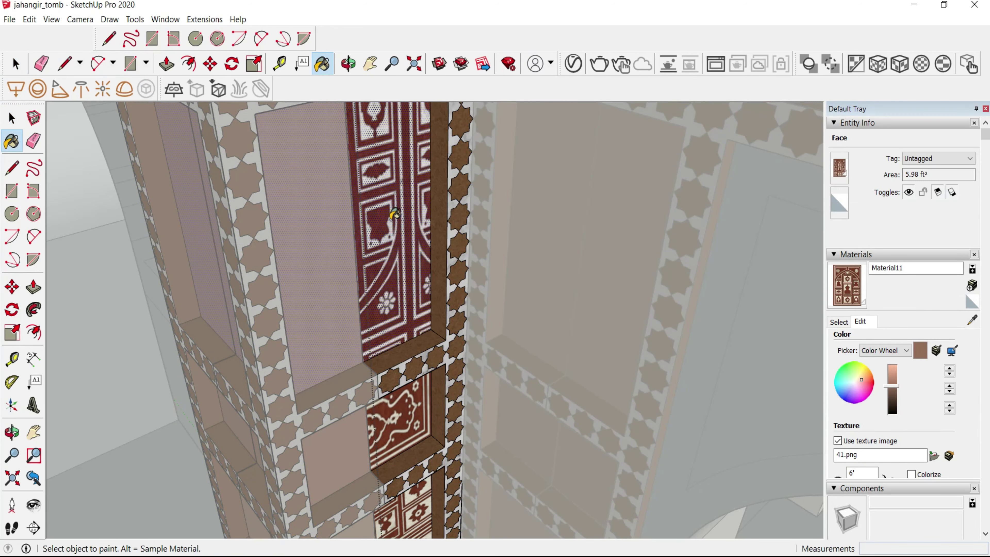
right_click(389, 206)
click(538, 376)
right_click(383, 238)
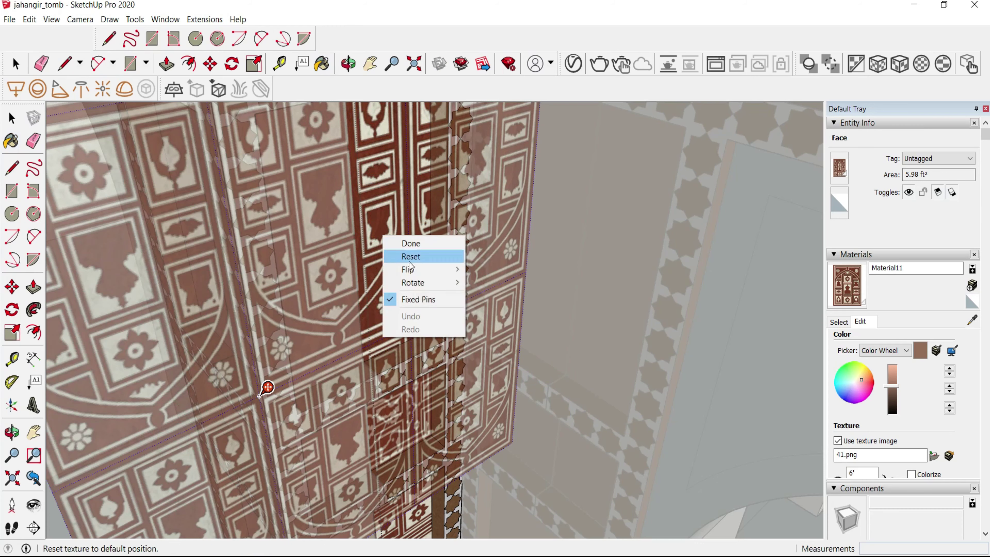
click(486, 283)
key(Return)
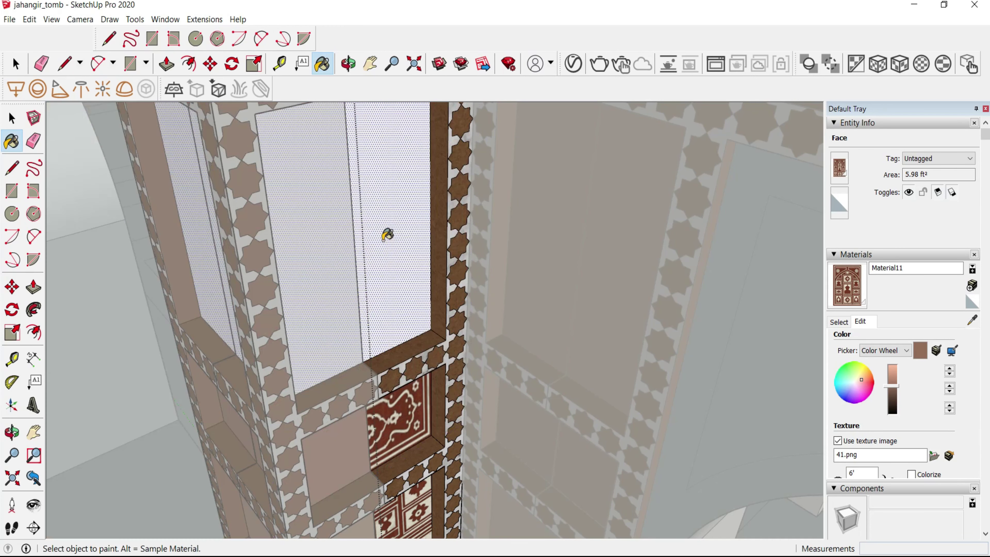
- Rotate the tiled panel's texture 180° and slide the pattern to fit the panel
right_click(384, 244)
right_click(387, 192)
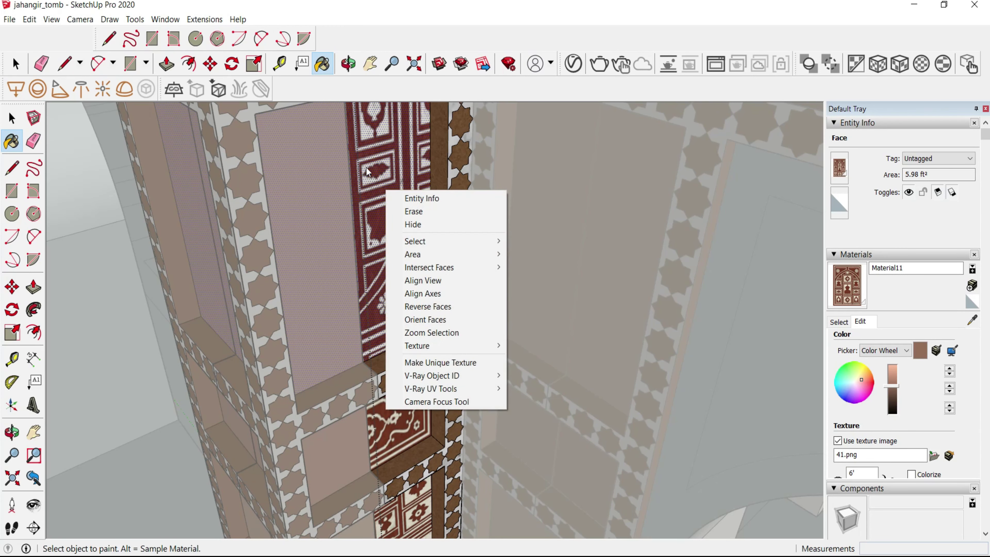
mouse_move(417, 345)
click(527, 346)
right_click(392, 230)
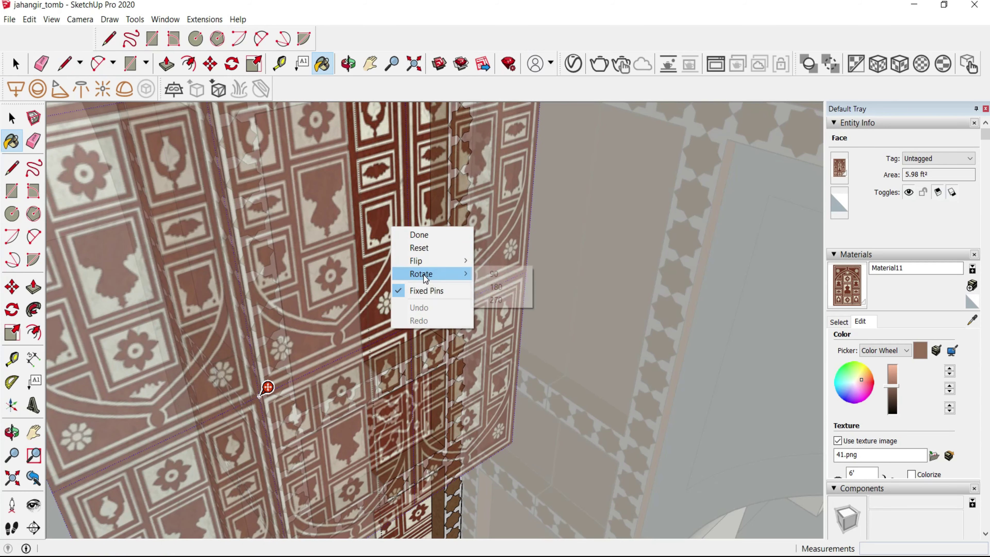
click(496, 287)
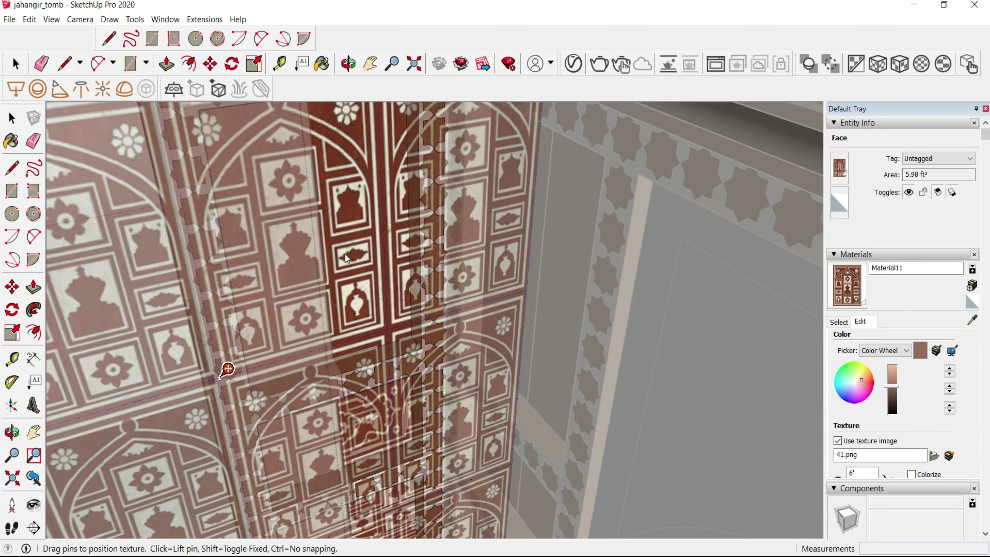
drag(346, 257, 374, 264)
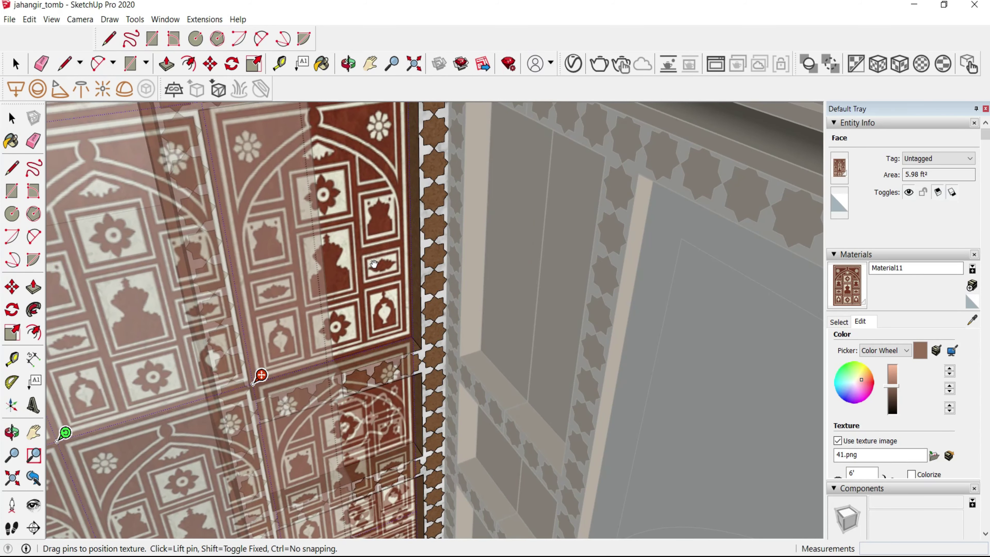
scroll(372, 265, down, 3)
key(Return)
- Orbit and zoom to view the whole pier and frieze
scroll(458, 243, down, 2)
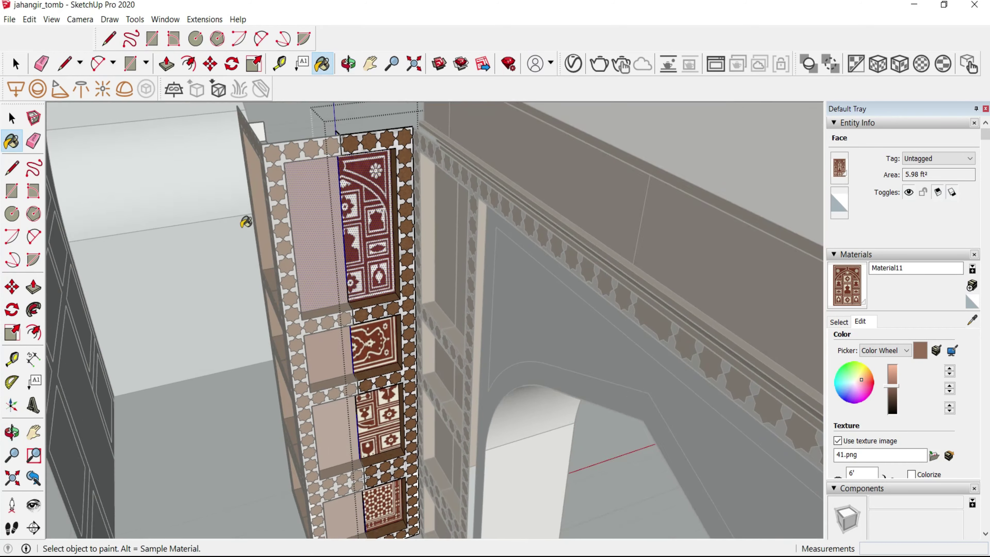
scroll(246, 219, down, 2)
middle_drag(199, 204, 253, 114)
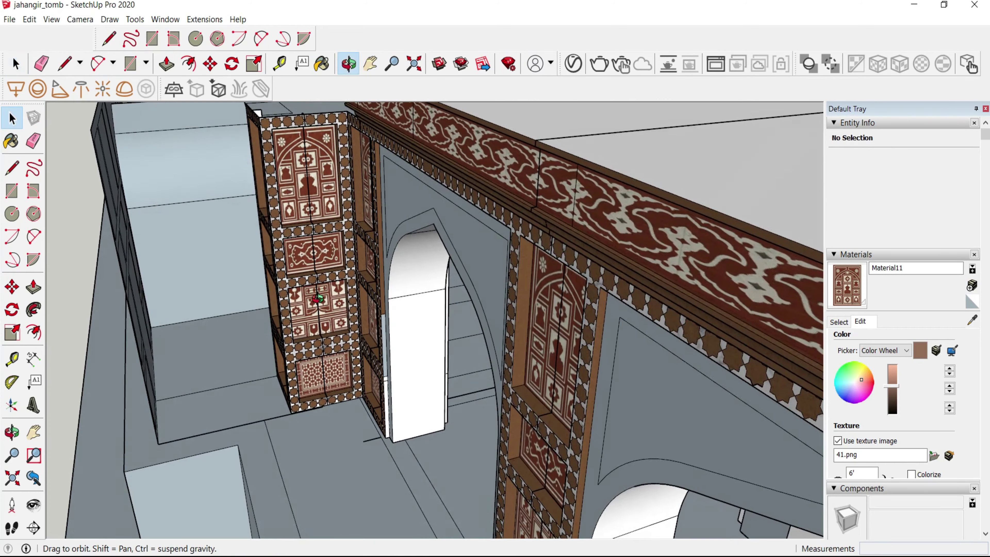
scroll(273, 128, up, 3)
scroll(296, 153, up, 3)
mouse_move(296, 151)
middle_down()
mouse_move(320, 336)
mouse_move(339, 274)
middle_up()
scroll(304, 168, down, 3)
scroll(323, 345, down, 1)
scroll(343, 253, up, 3)
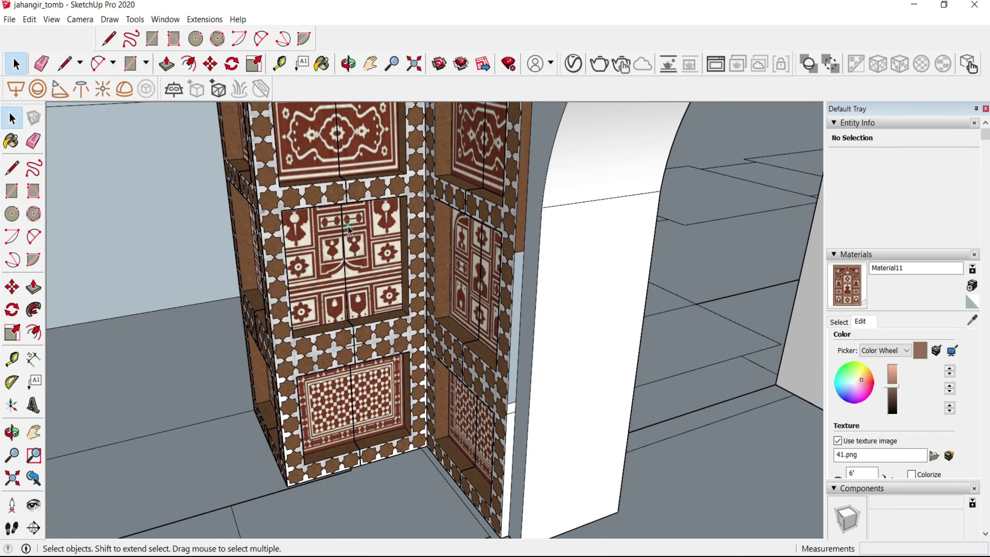
scroll(349, 230, up, 2)
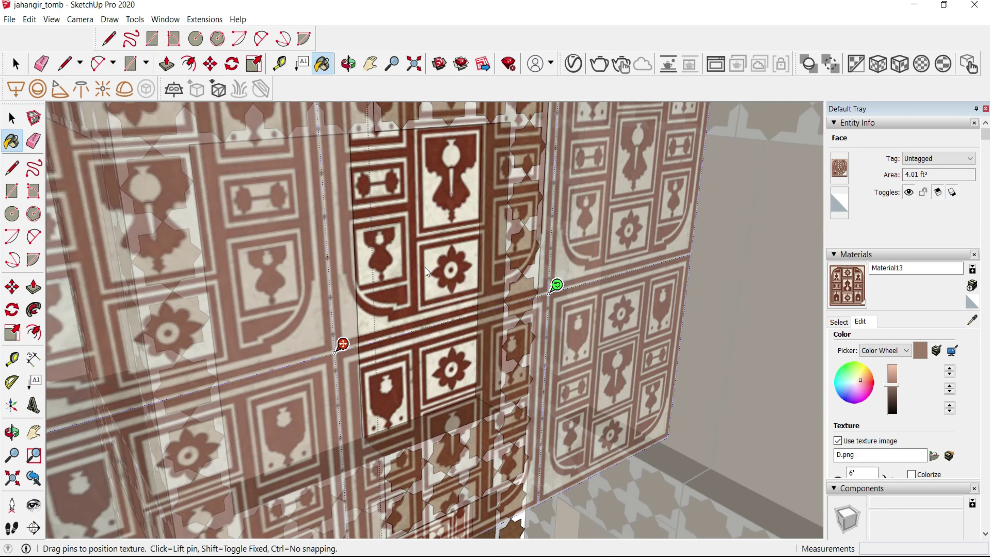
- Rotate the second panel's Material13 arched inlay texture 180° and drag it into place
click(545, 319)
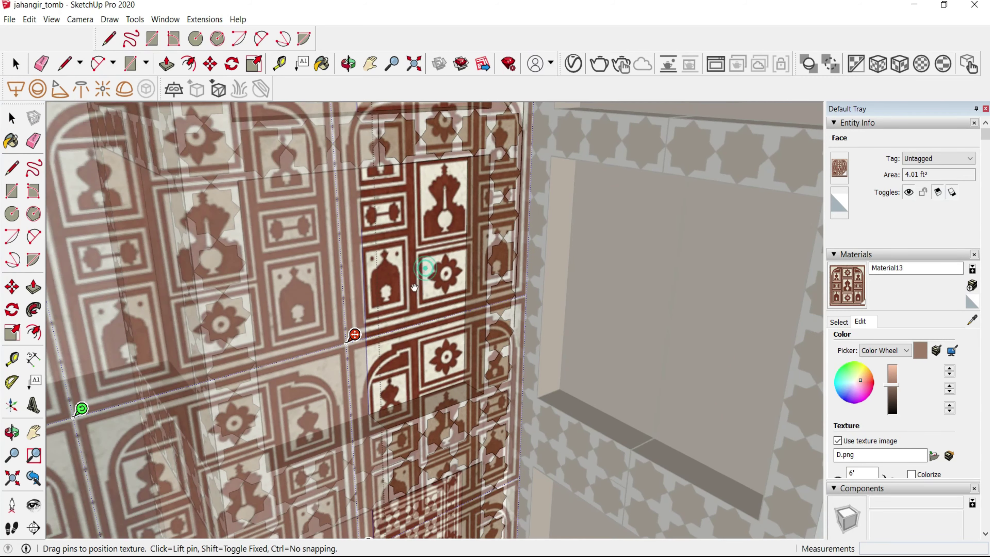
shift+middle_drag(429, 265, 348, 367)
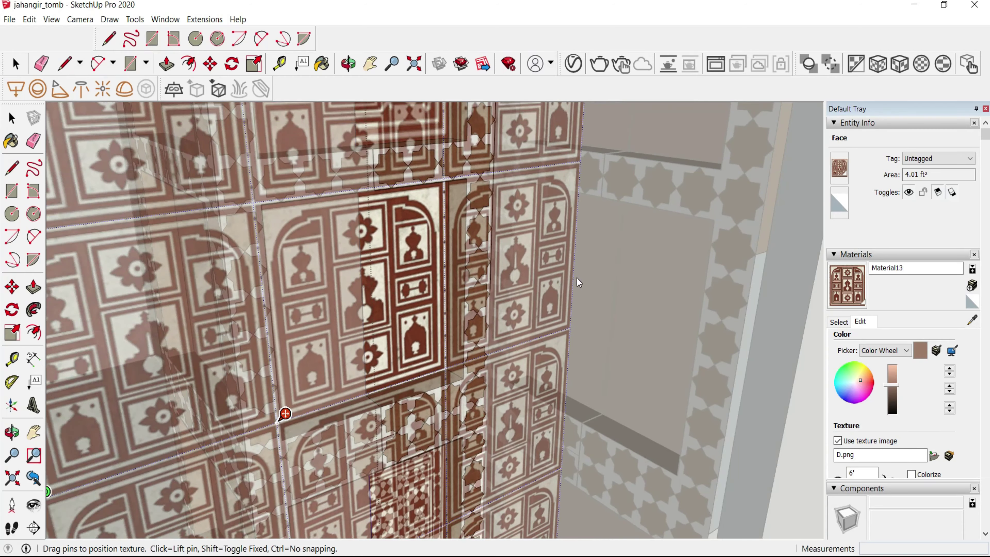
mouse_move(353, 302)
middle_down()
mouse_move(473, 291)
mouse_move(456, 297)
mouse_move(492, 312)
mouse_move(468, 283)
mouse_move(507, 273)
middle_up()
key(Return)
scroll(481, 300, down, 3)
scroll(463, 277, down, 3)
scroll(685, 265, up, 5)
click(855, 296)
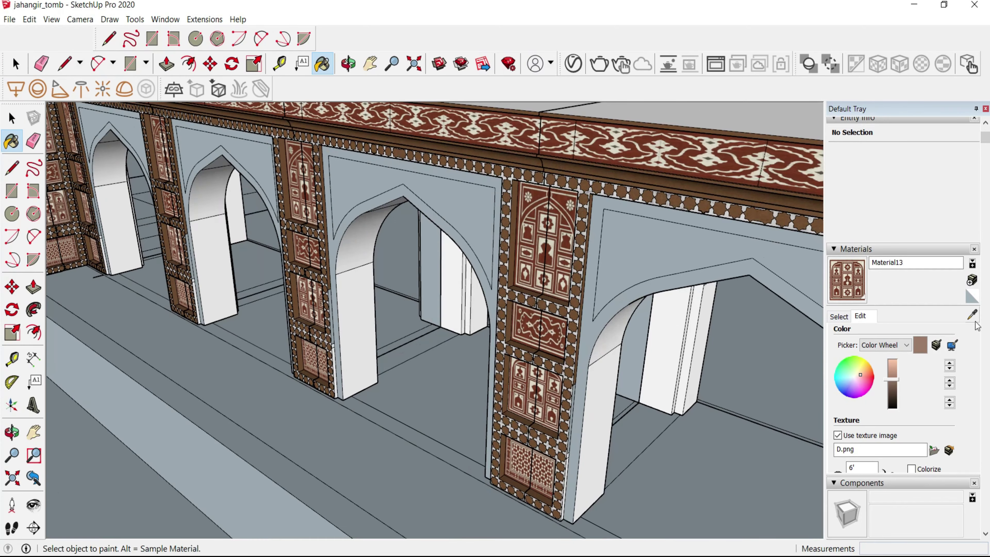
- Sample Sandstone and paint the arcade's arch surrounds and soffits brown to match the cornice
click(973, 320)
scroll(565, 281, up, 3)
scroll(592, 277, up, 5)
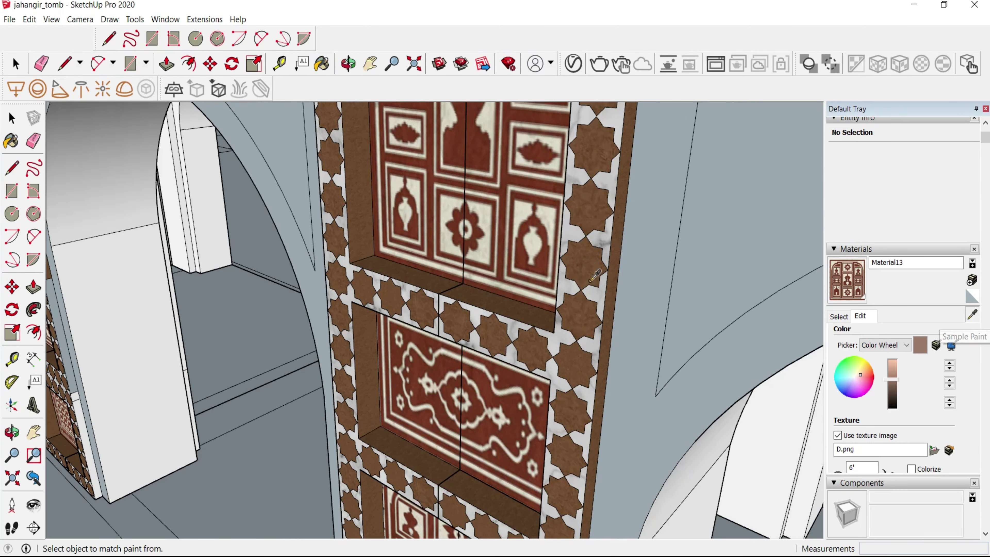
key(ctrl+a)
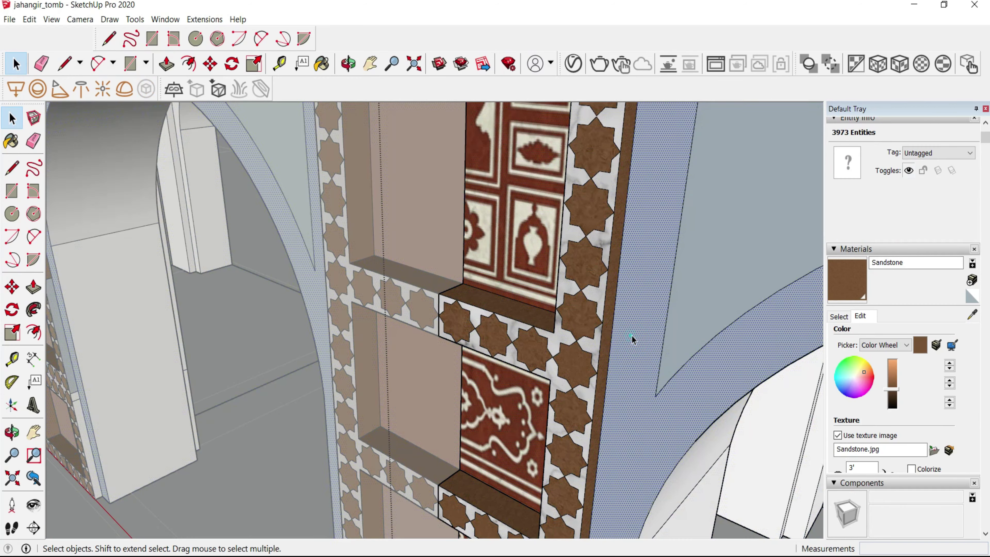
scroll(613, 299, down, 2)
scroll(614, 312, down, 5)
mouse_move(614, 312)
middle_down()
mouse_move(561, 299)
mouse_move(414, 217)
middle_up()
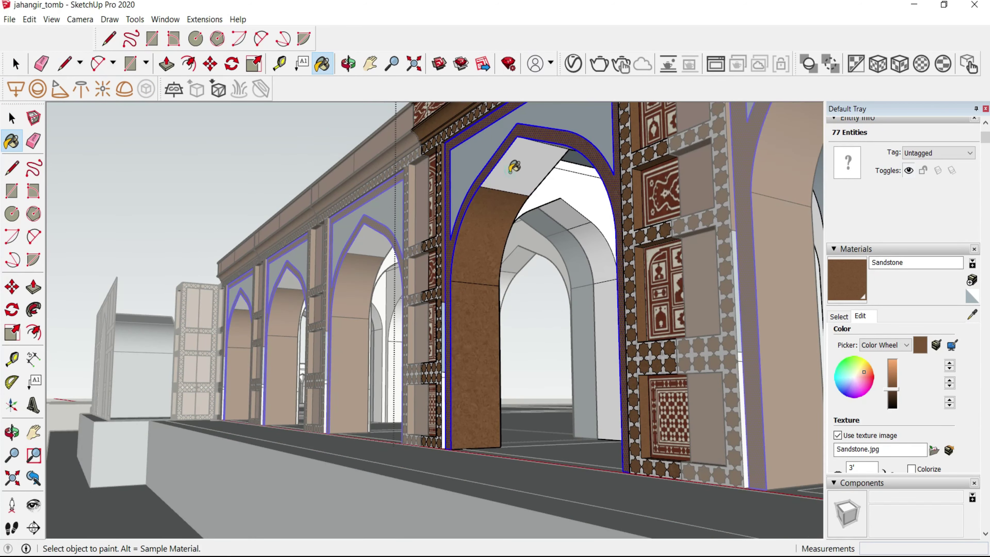
mouse_move(514, 167)
middle_down()
mouse_move(698, 243)
mouse_move(762, 343)
mouse_move(714, 194)
mouse_move(612, 236)
mouse_move(442, 281)
mouse_move(458, 275)
mouse_move(451, 404)
mouse_move(387, 411)
mouse_move(327, 294)
mouse_move(320, 316)
middle_up()
scroll(458, 274, up, 5)
scroll(488, 288, down, 5)
key(space)
scroll(451, 404, up, 2)
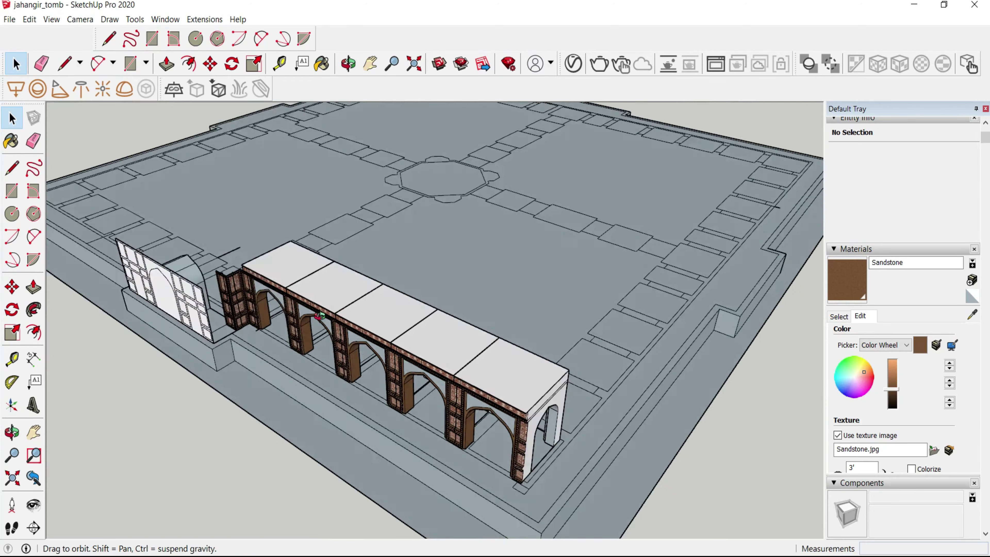
- Shift-select all five arch modules on the plinth and Make Group from the context menu
scroll(320, 315, down, 2)
middle_drag(389, 340, 391, 341)
scroll(568, 370, up, 3)
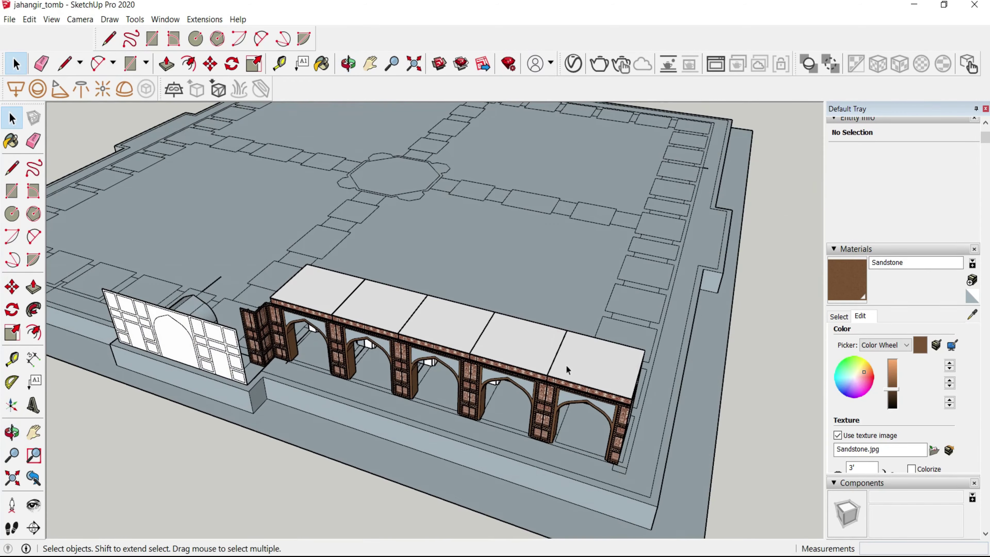
scroll(567, 369, up, 2)
scroll(580, 376, up, 2)
click(584, 373)
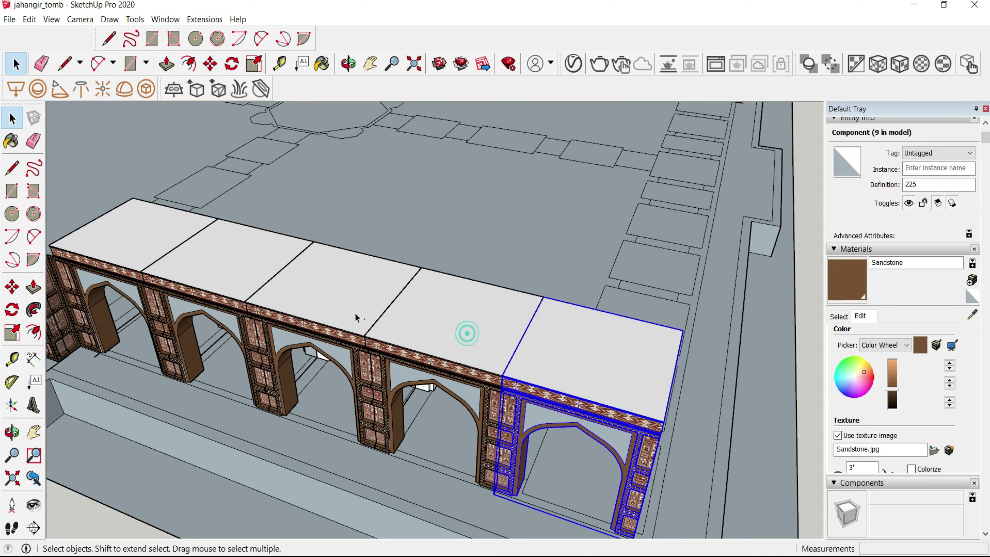
shift+click(191, 259)
scroll(179, 259, down, 3)
mouse_move(180, 259)
middle_down()
mouse_move(351, 351)
mouse_move(401, 367)
middle_up()
scroll(226, 351, up, 2)
scroll(224, 349, up, 3)
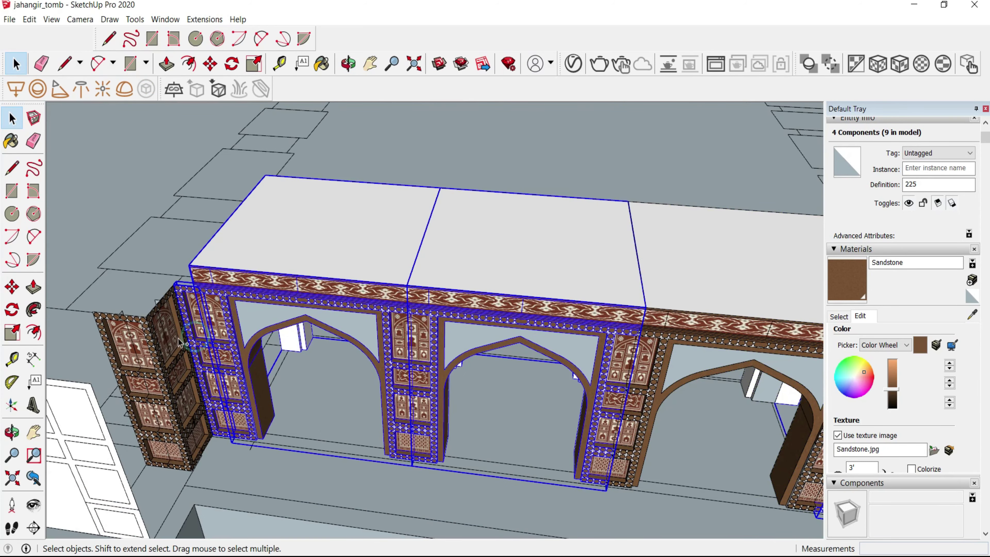
scroll(120, 344, down, 2)
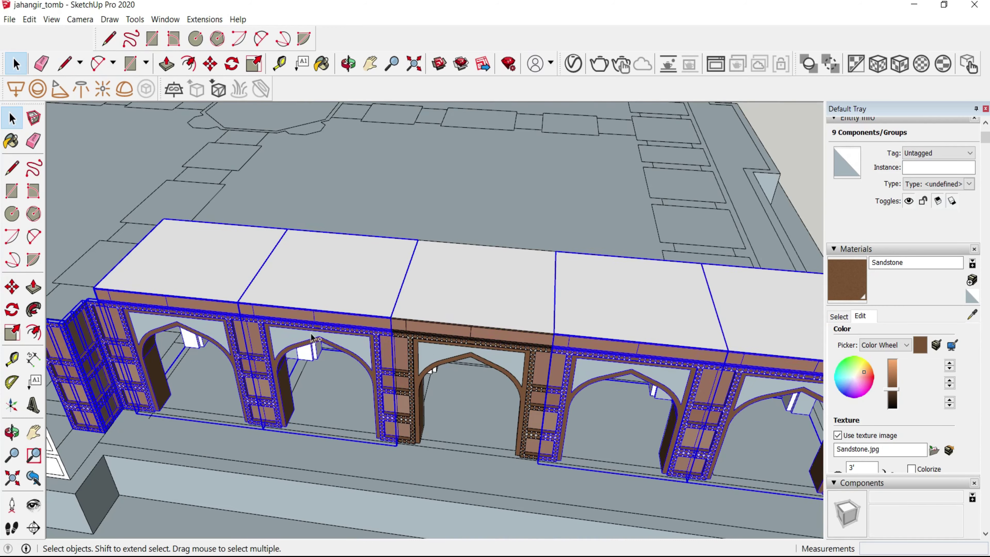
shift+click(472, 359)
right_click(448, 301)
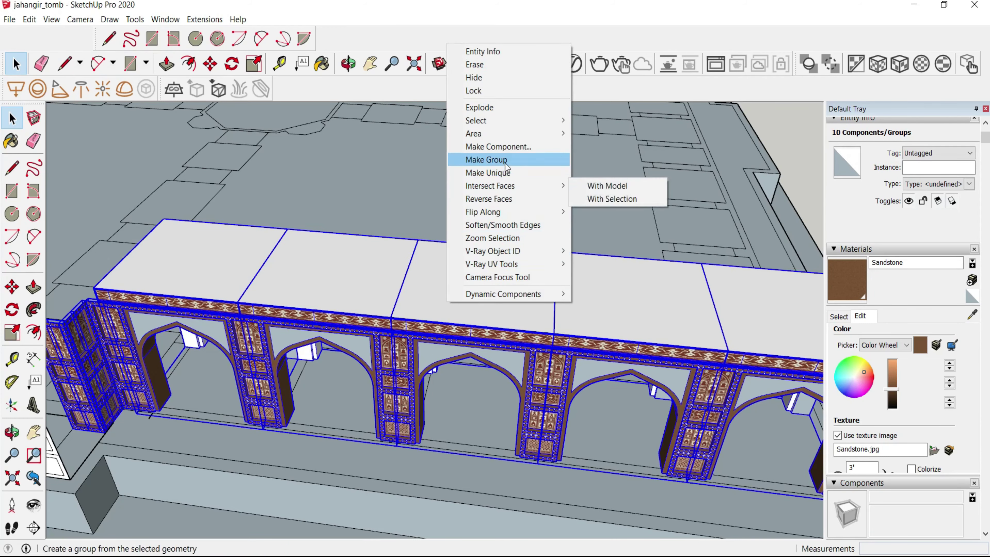